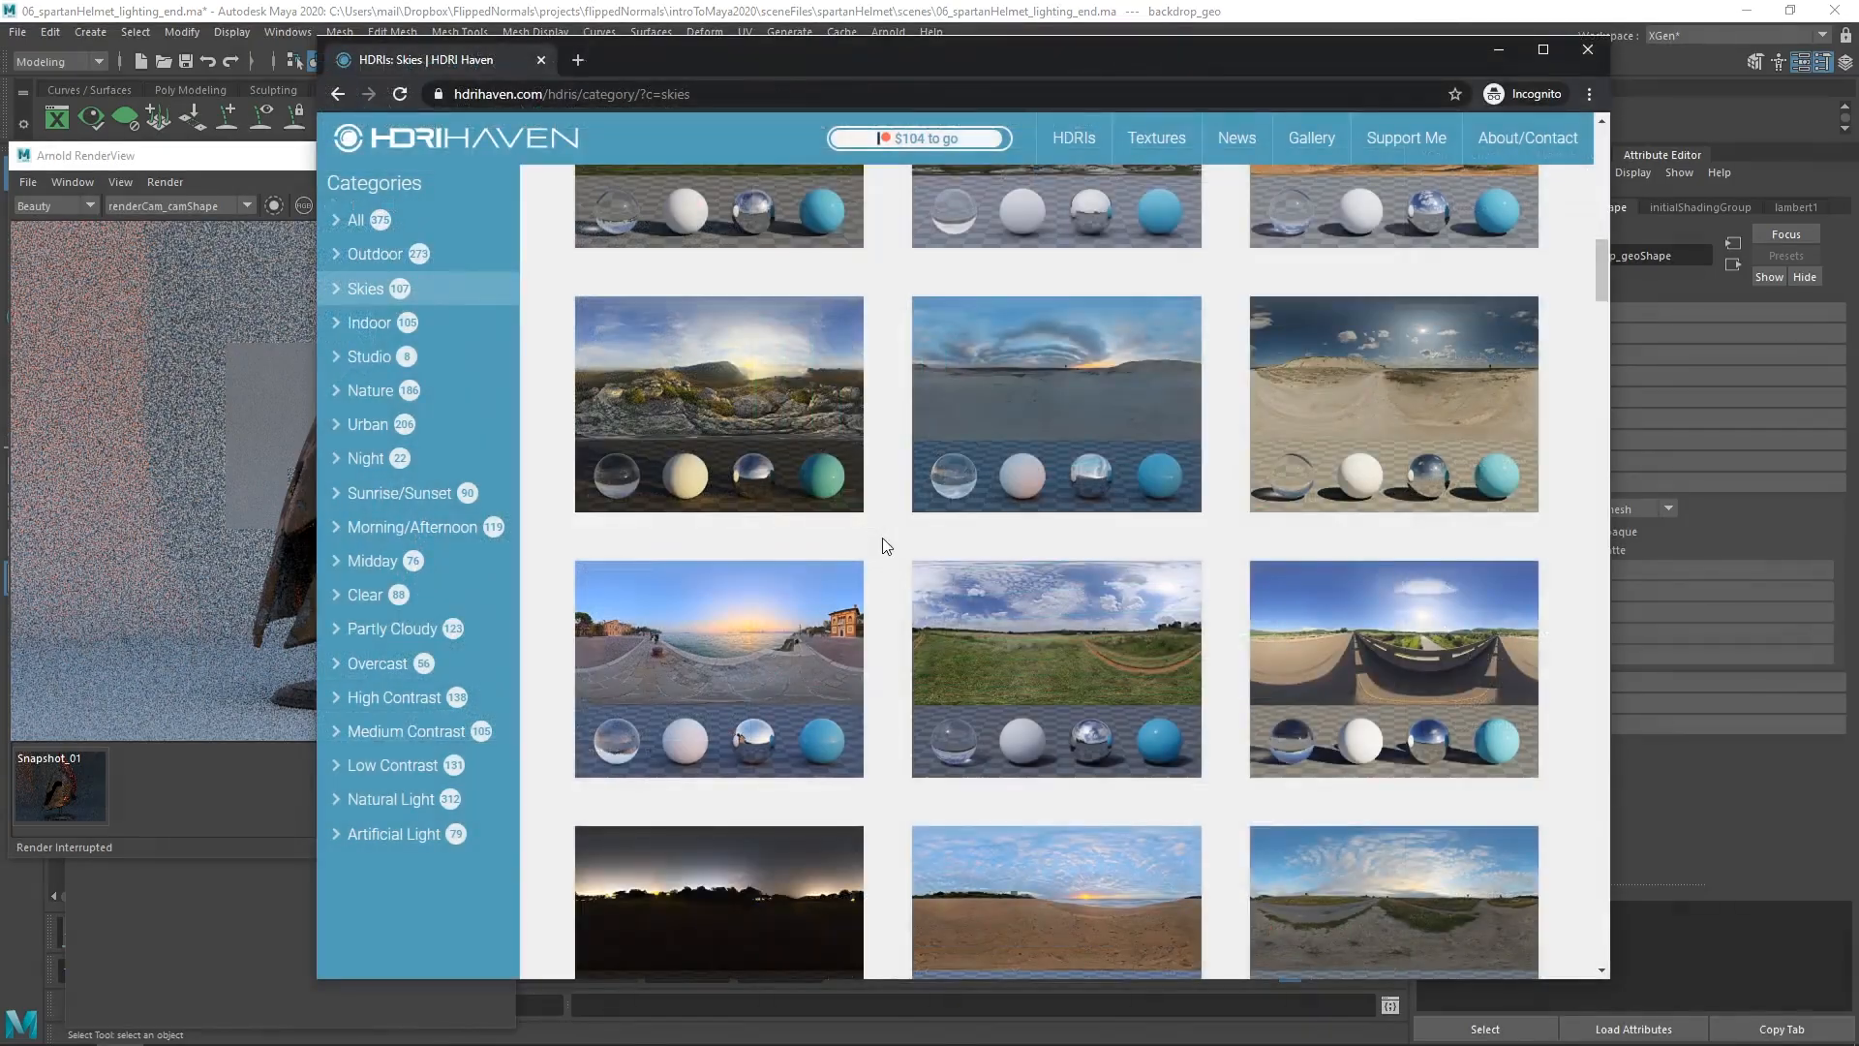
- Look through the Skies category on HDRI Haven and switch back to Maya
scroll(1065, 542, down, 5)
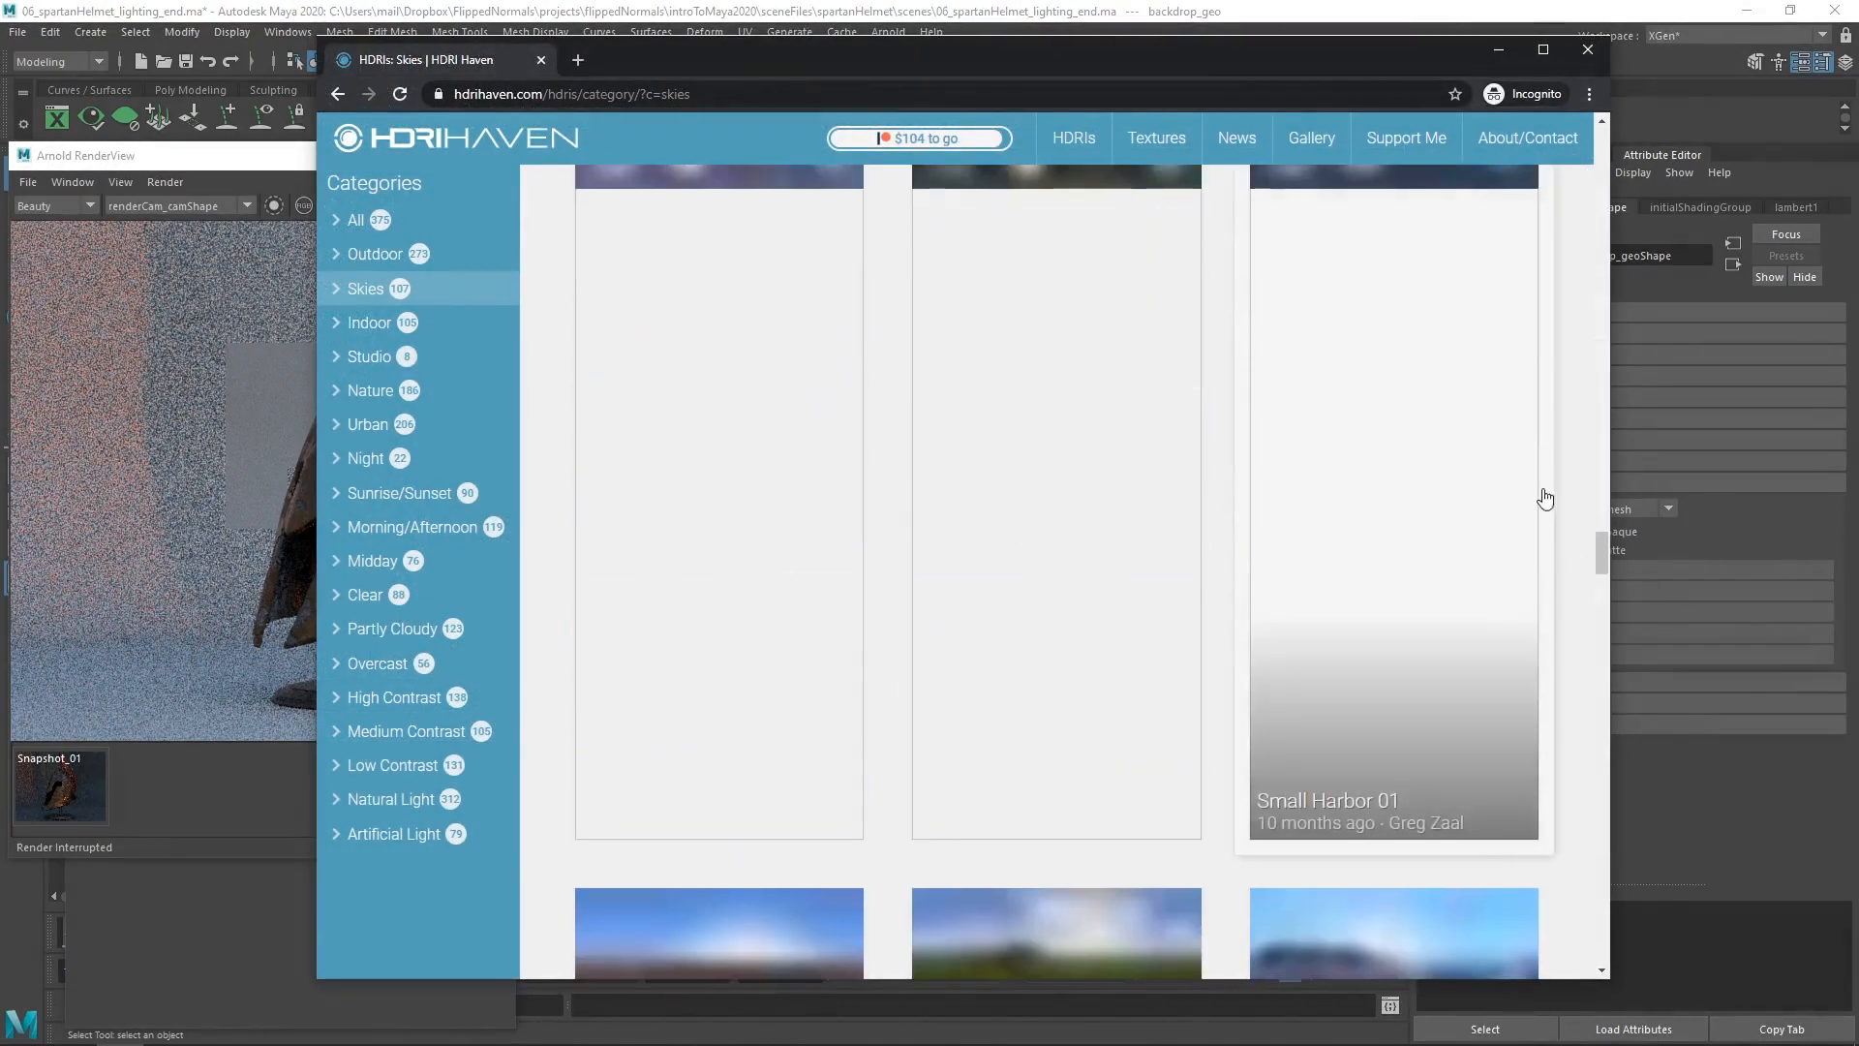
drag(1608, 562, 1567, 149)
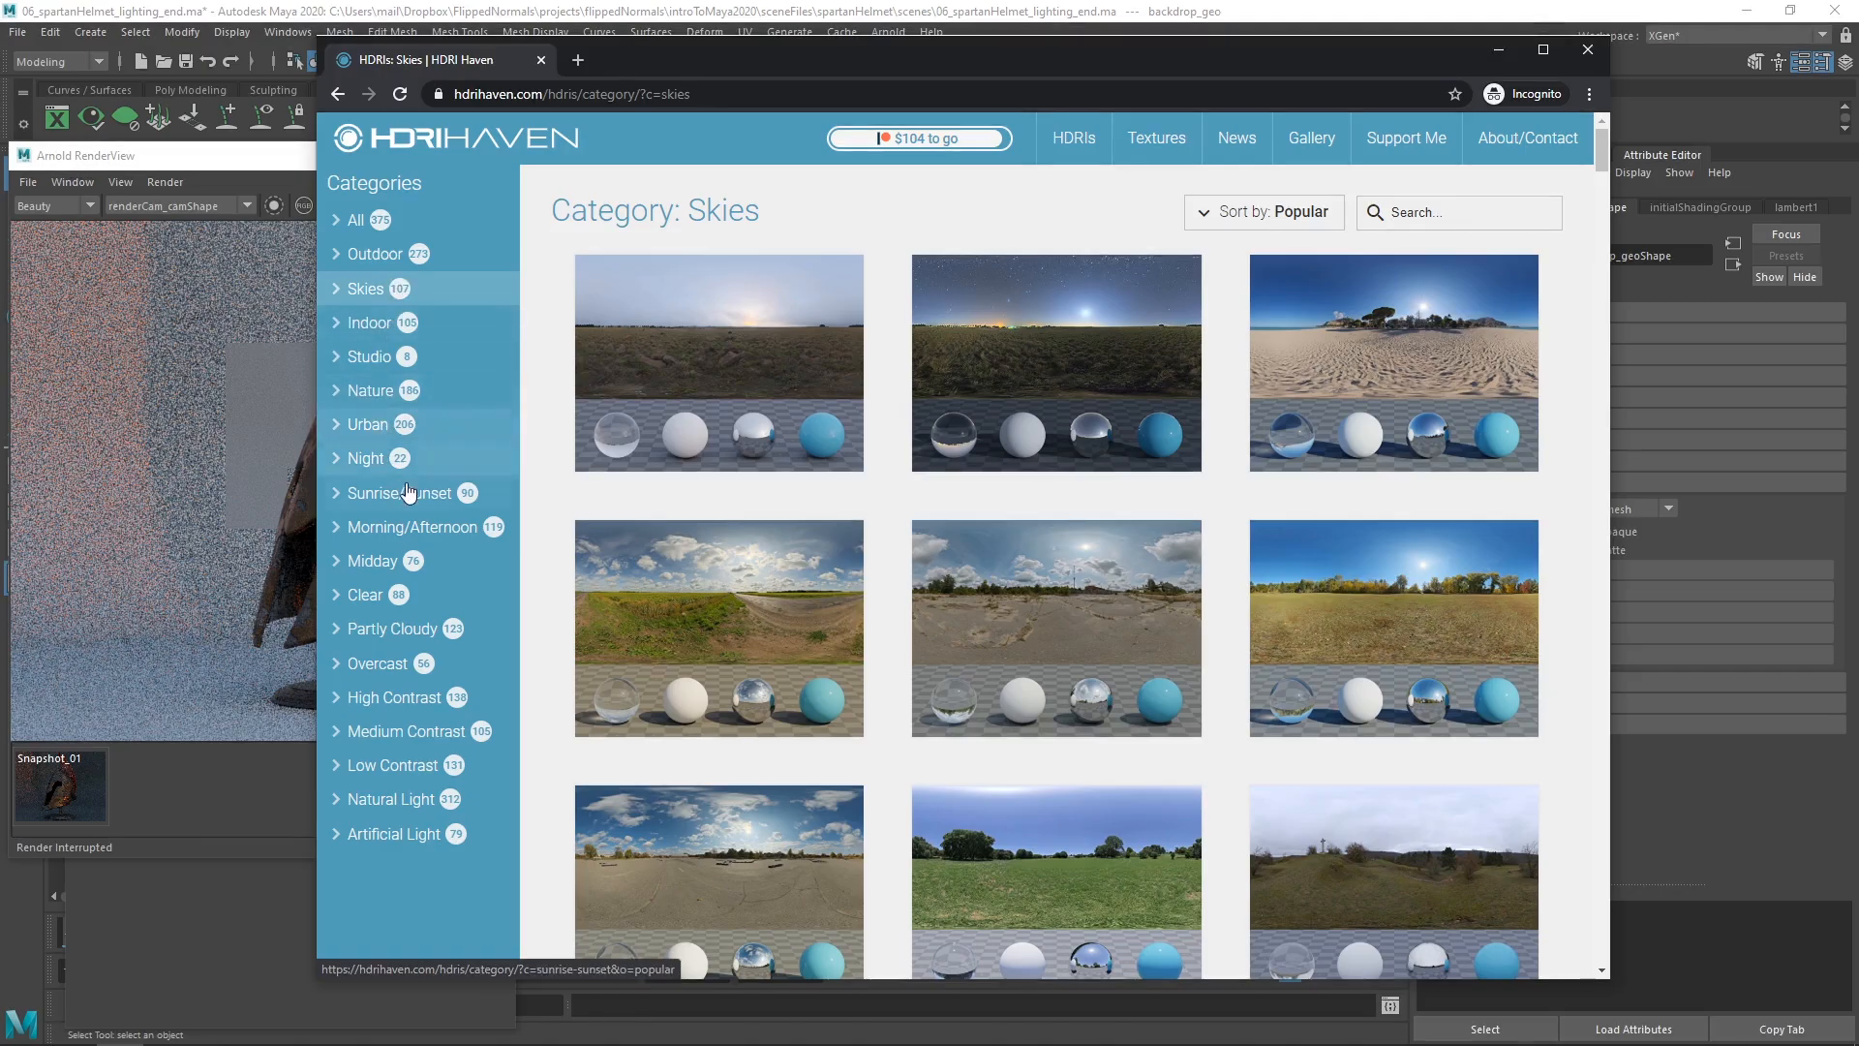
click(226, 167)
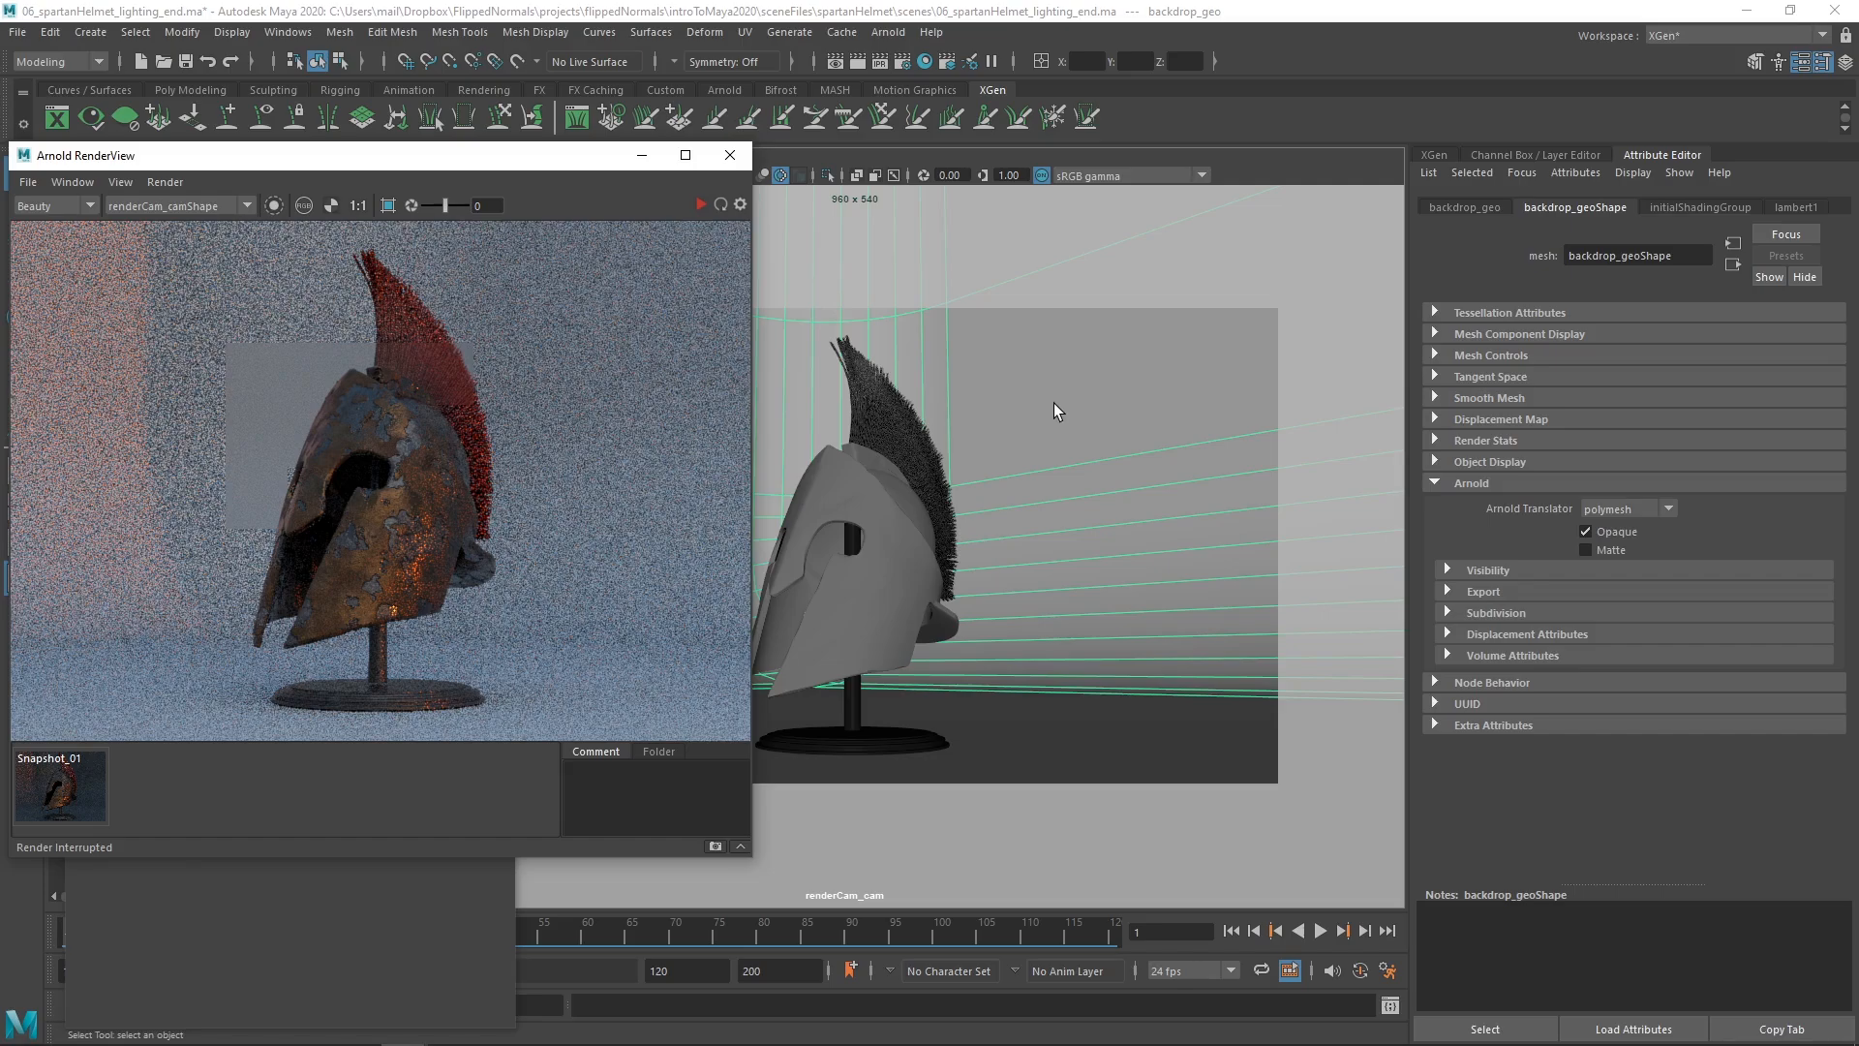
- Run a test render of the helmet, reposition the render window and stop the render
click(699, 204)
drag(492, 155, 591, 157)
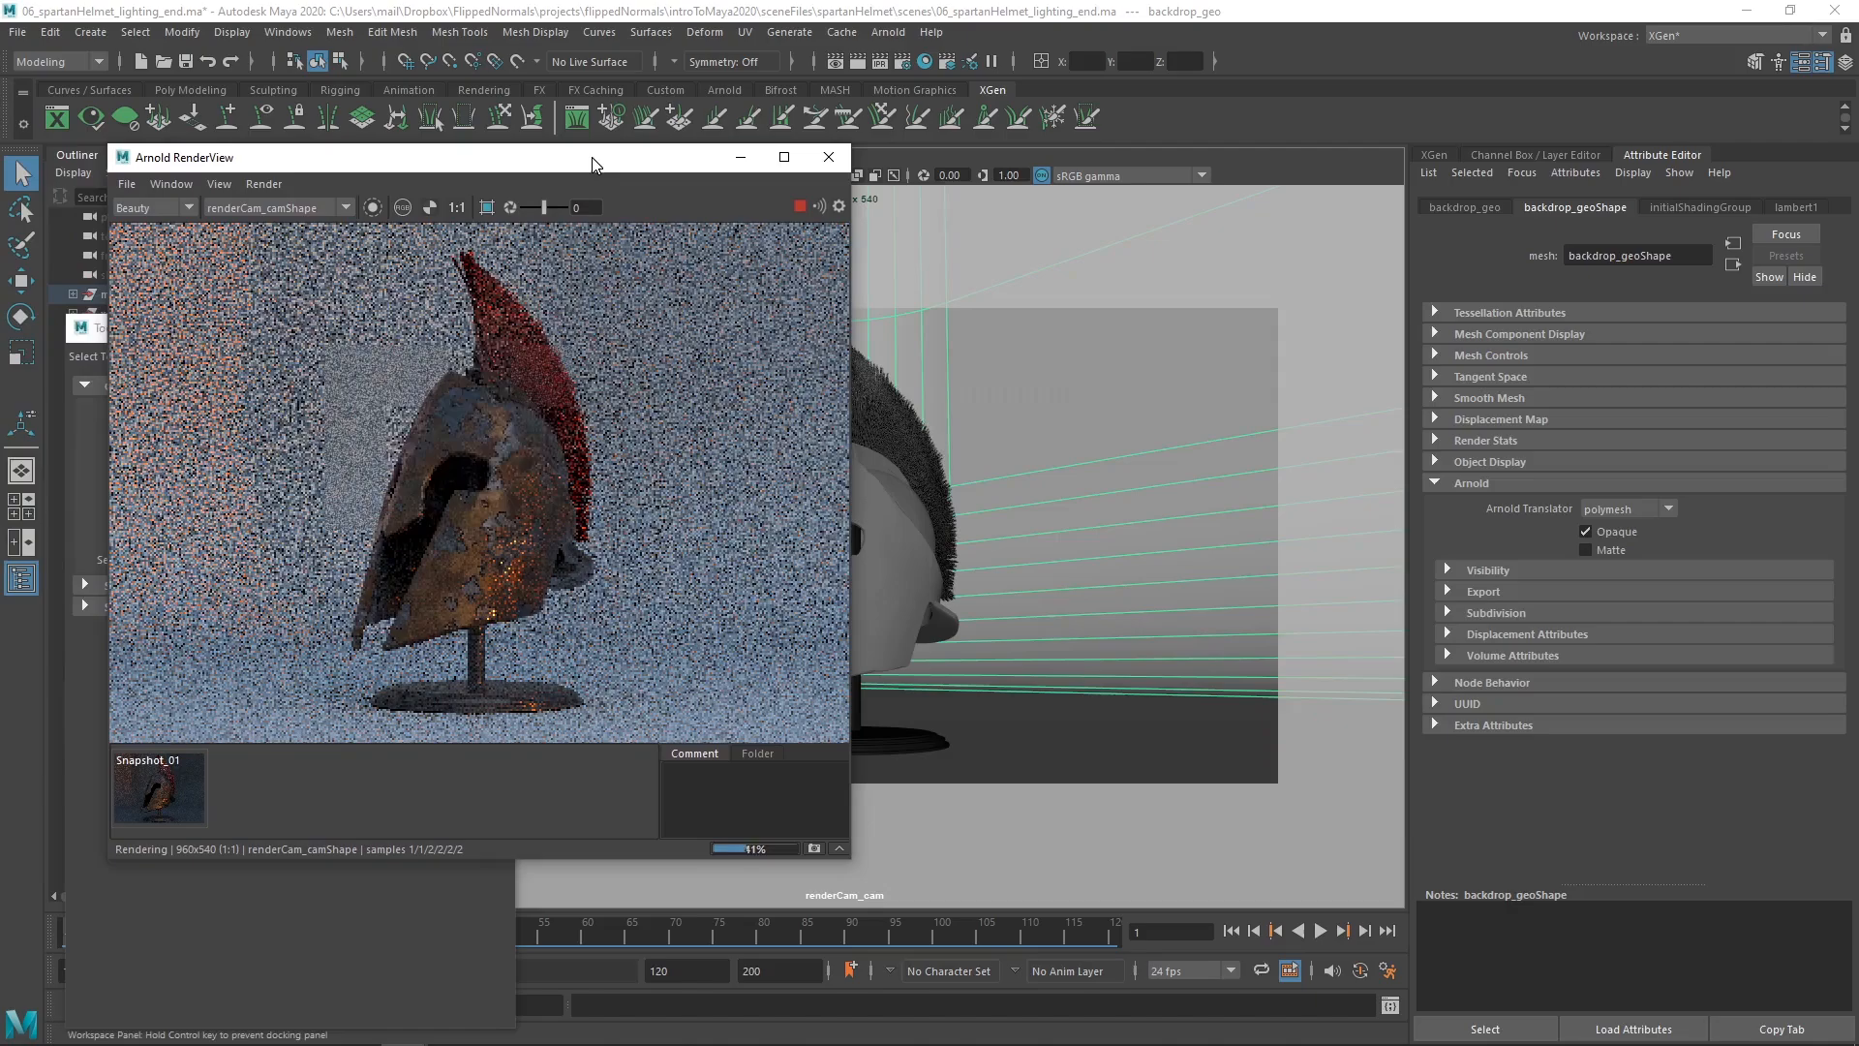
click(800, 208)
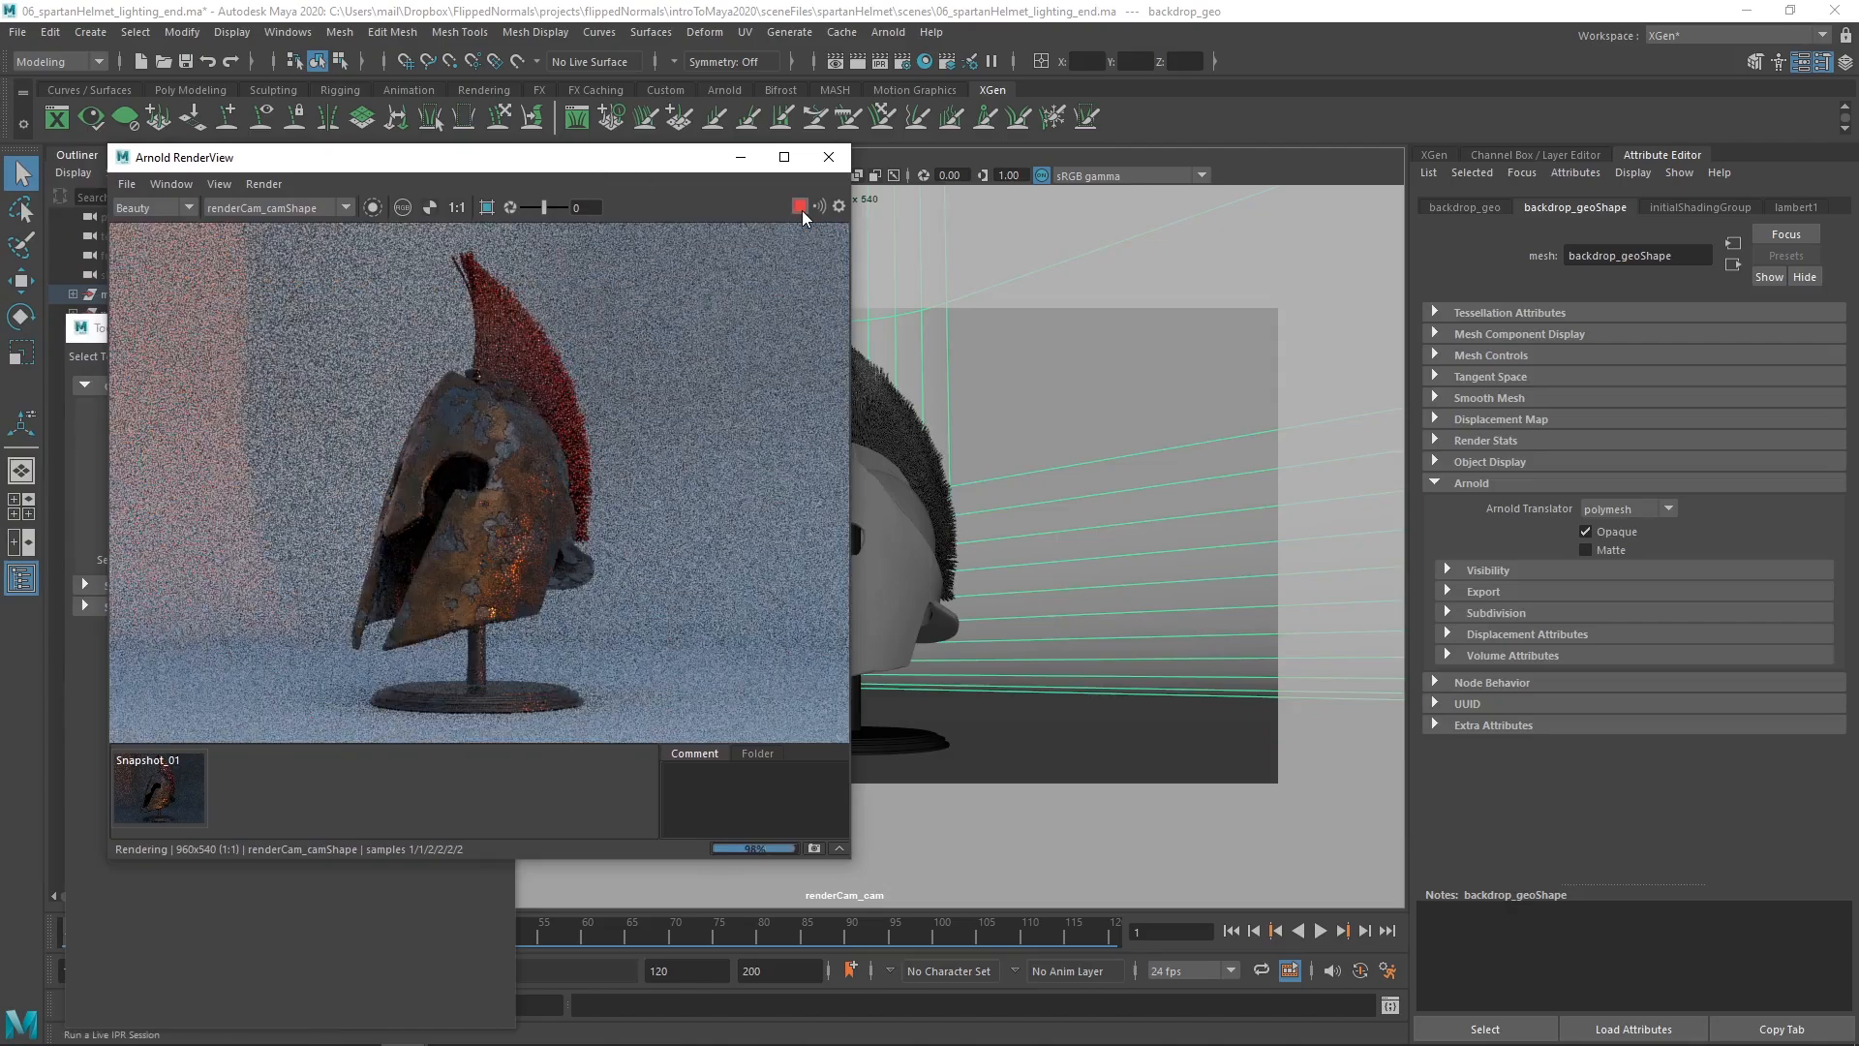
- Assign a new aiStandardSurface material to the backdrop and darken its base color to near black
right_click(1108, 385)
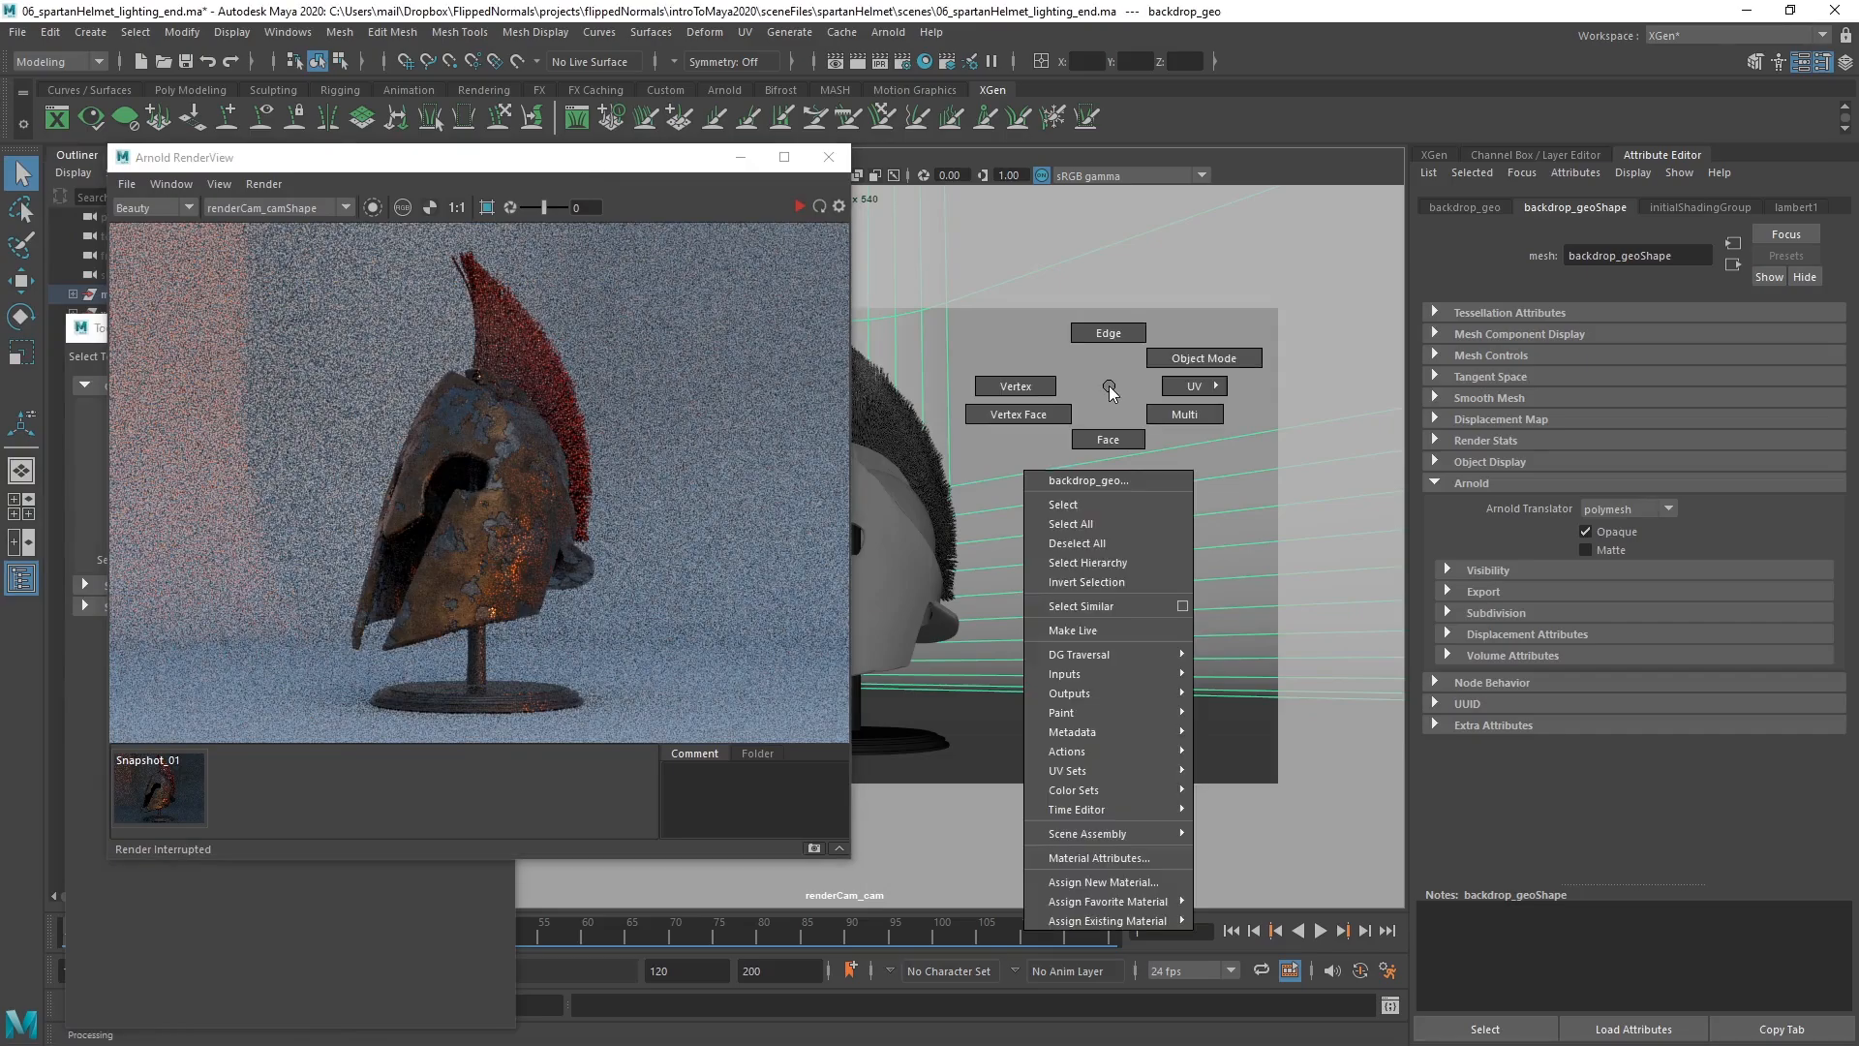
mouse_move(1109, 903)
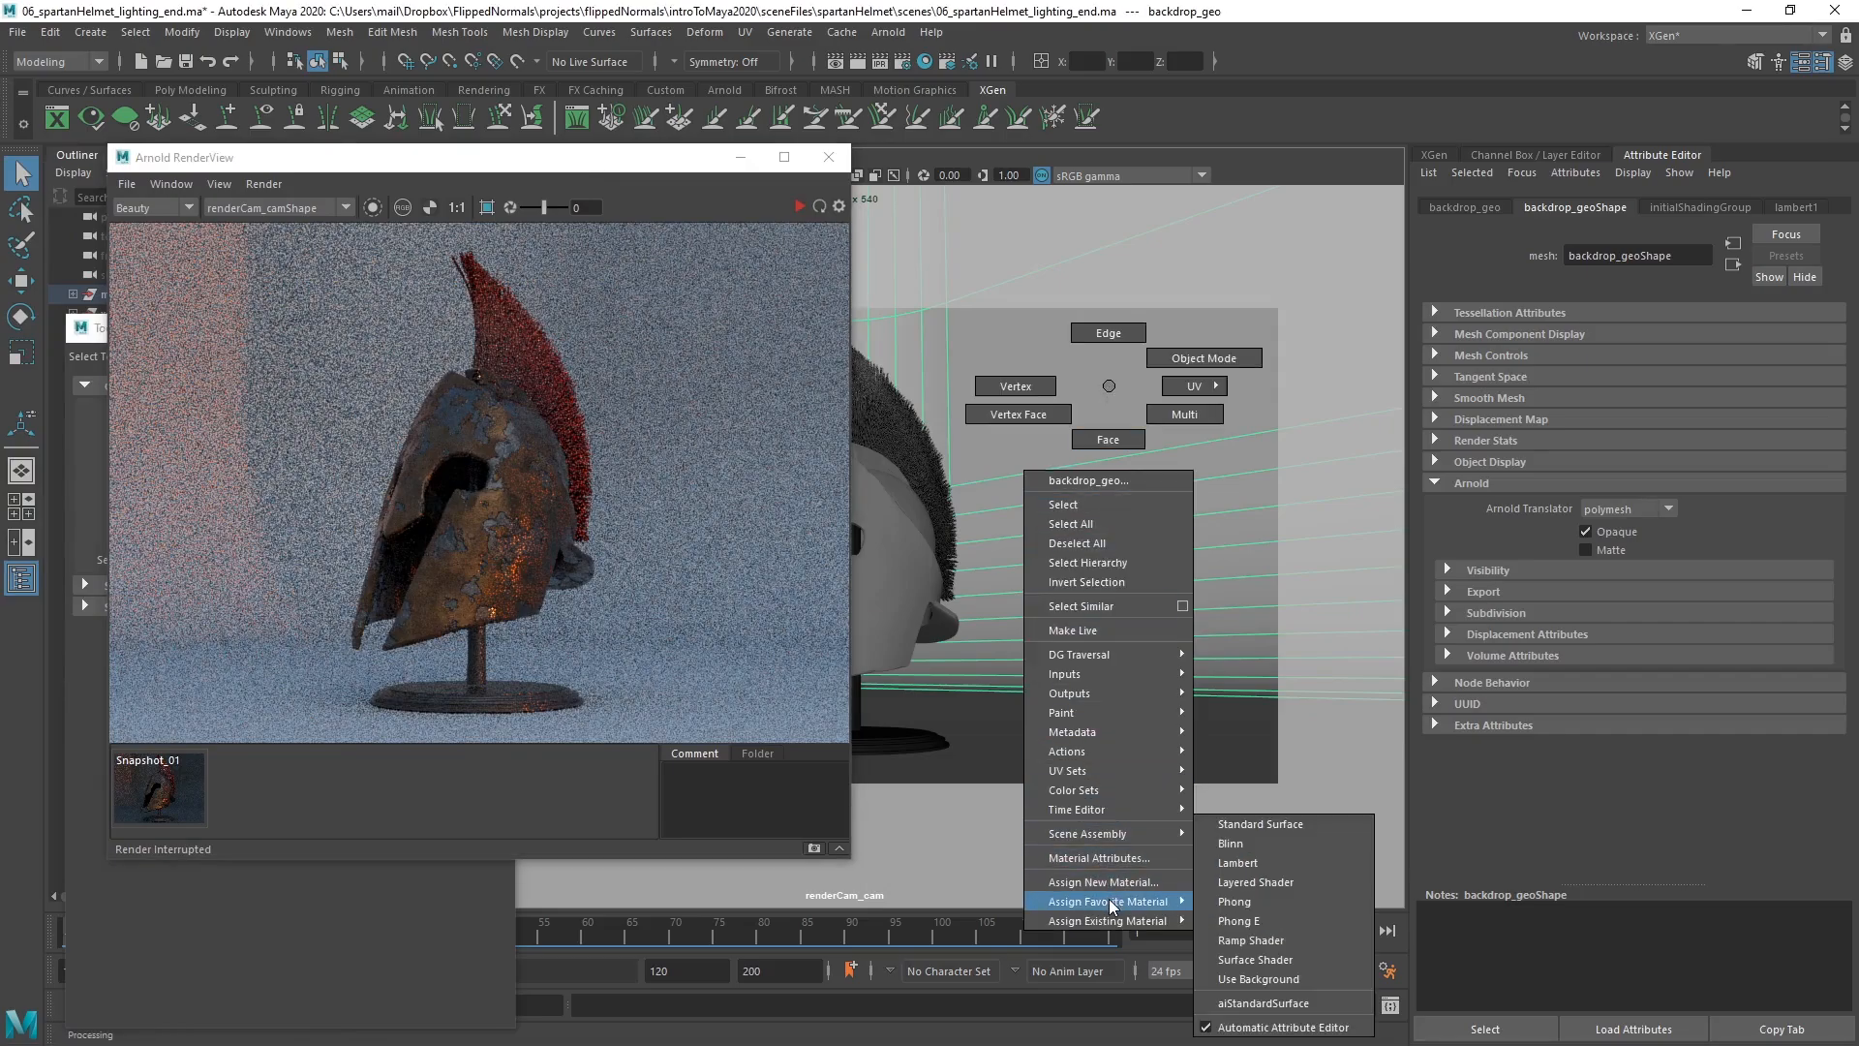
click(1264, 1003)
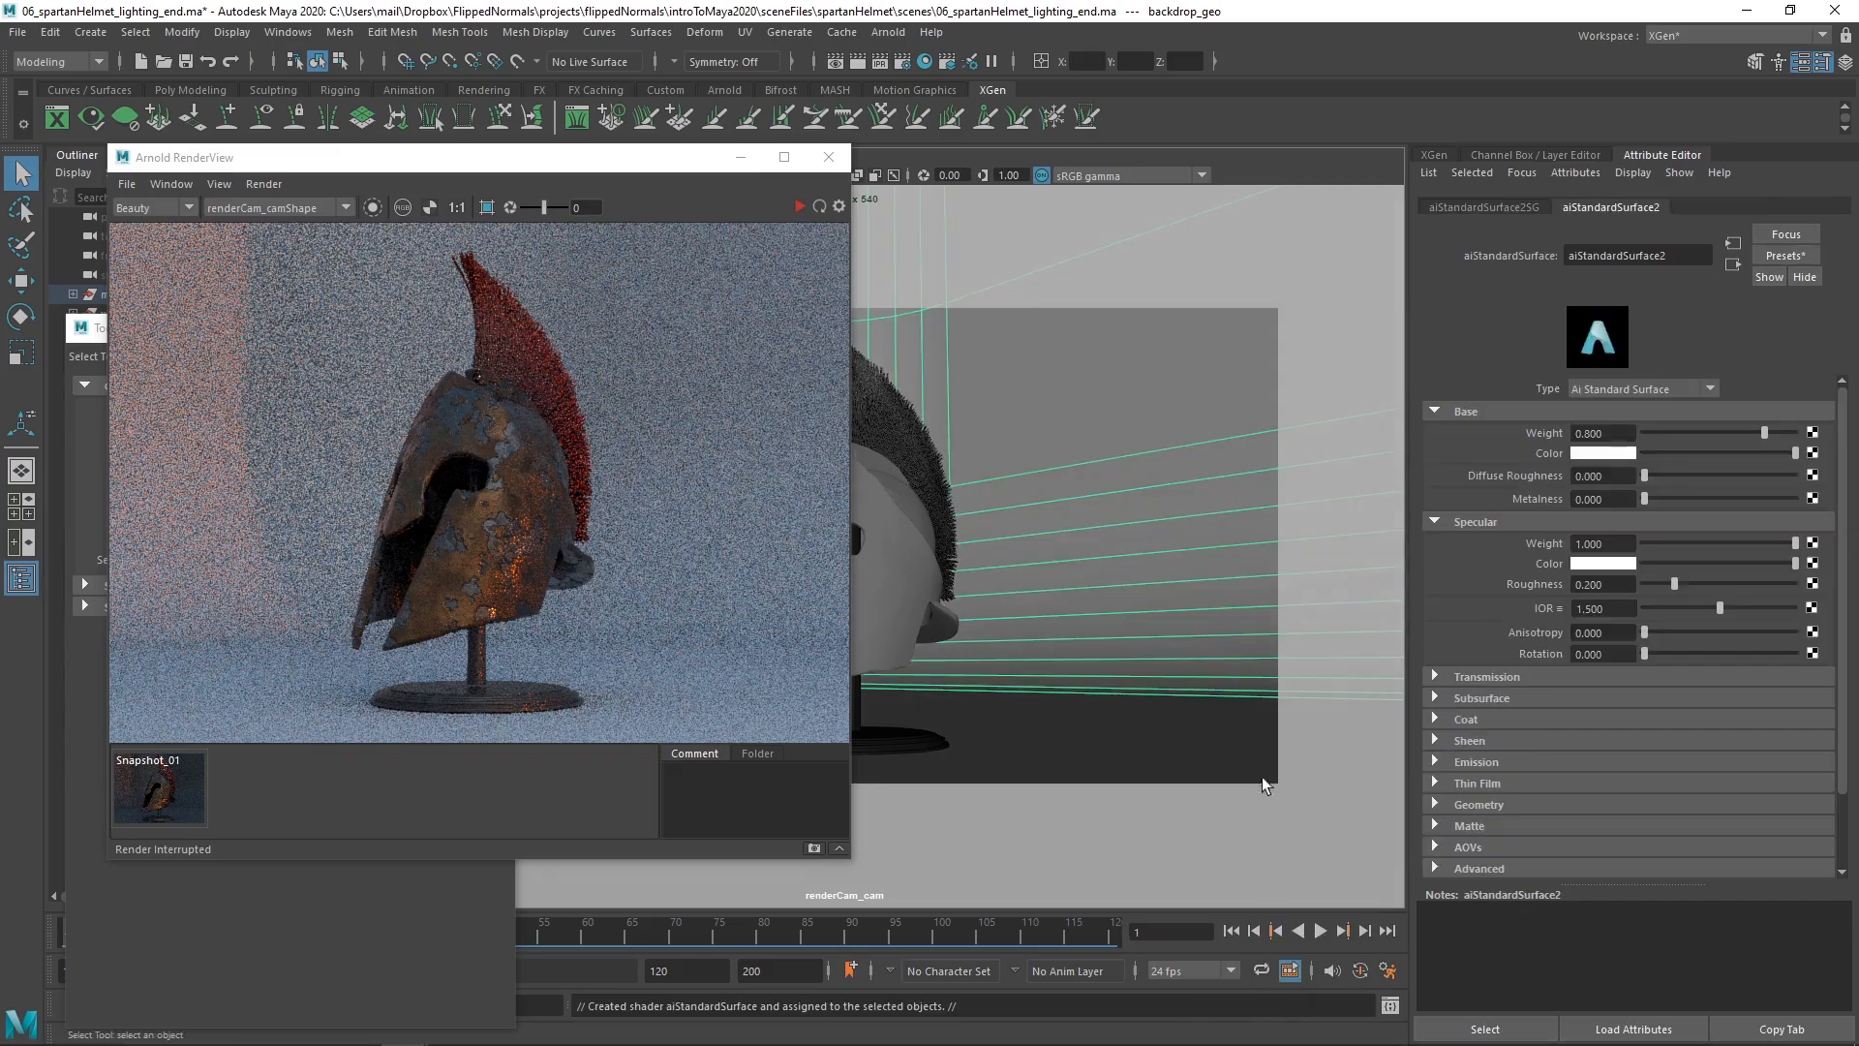
click(1729, 453)
drag(1728, 452, 1654, 454)
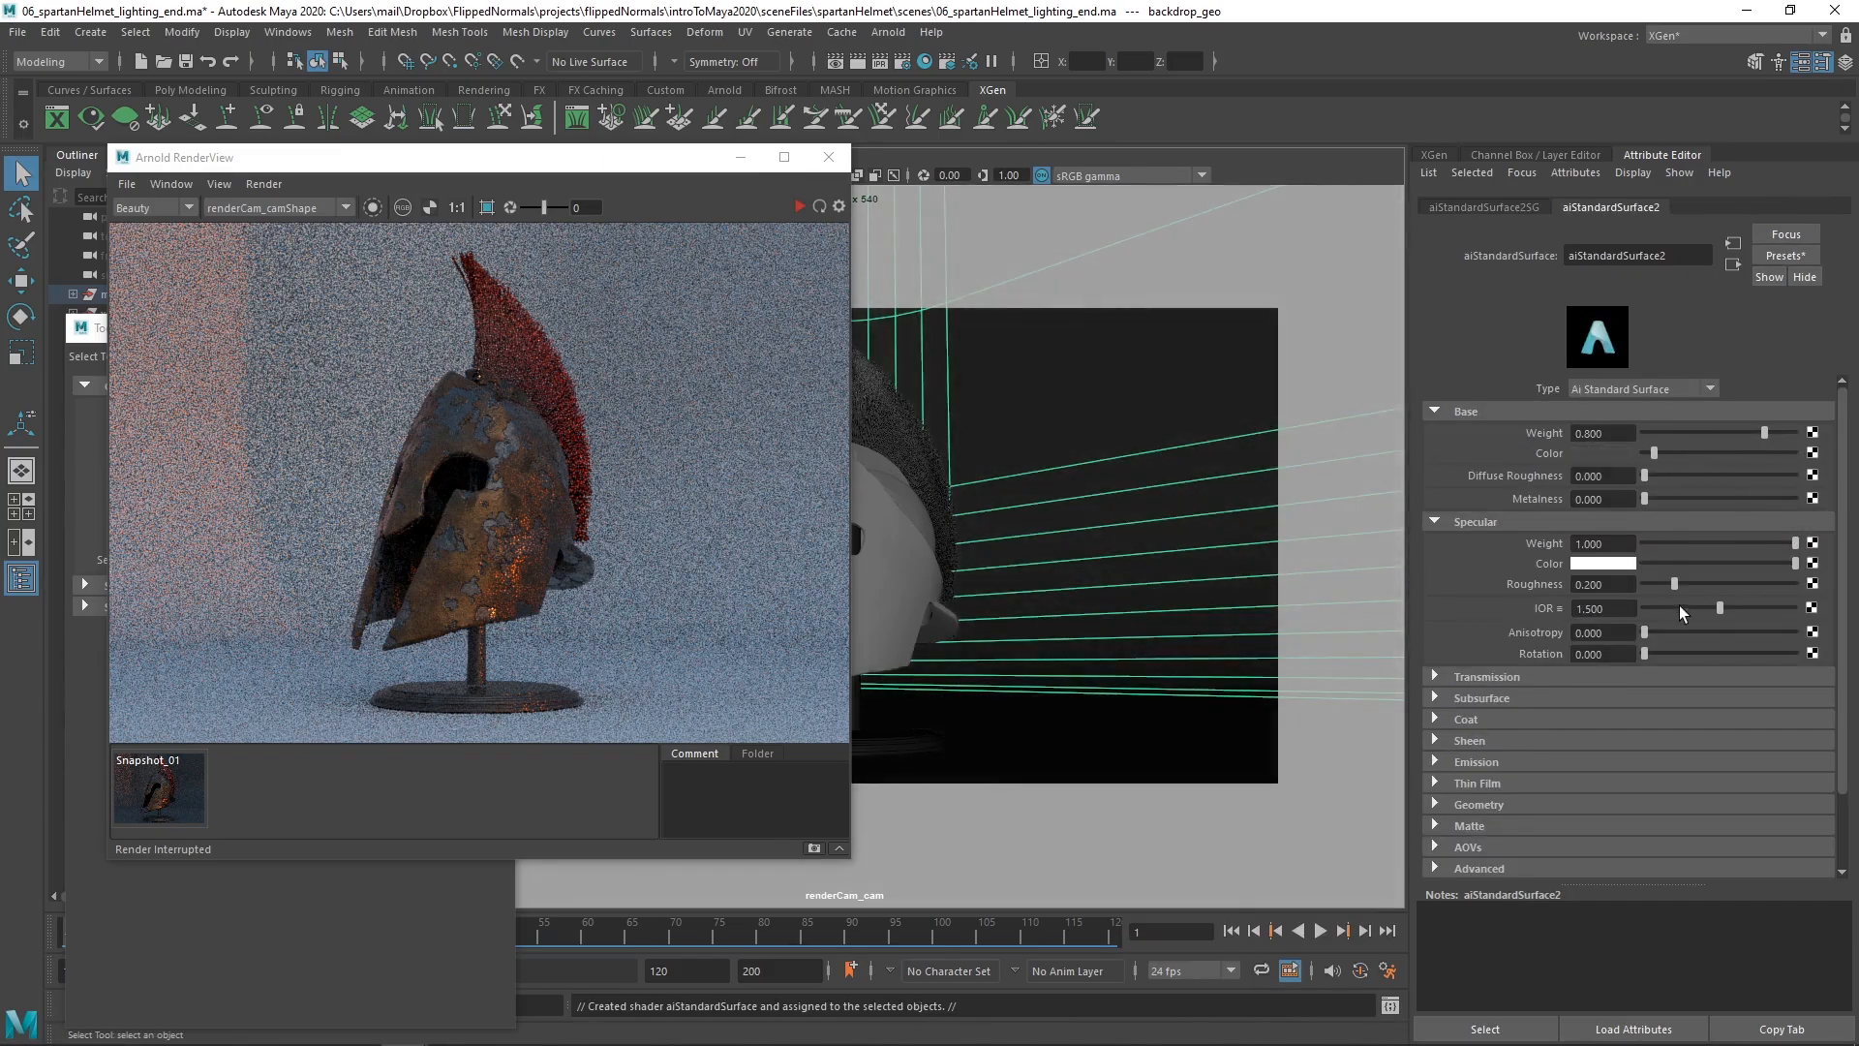
- Start the render, check the backdrop material's base color and set its specular roughness to about 0.617
click(794, 207)
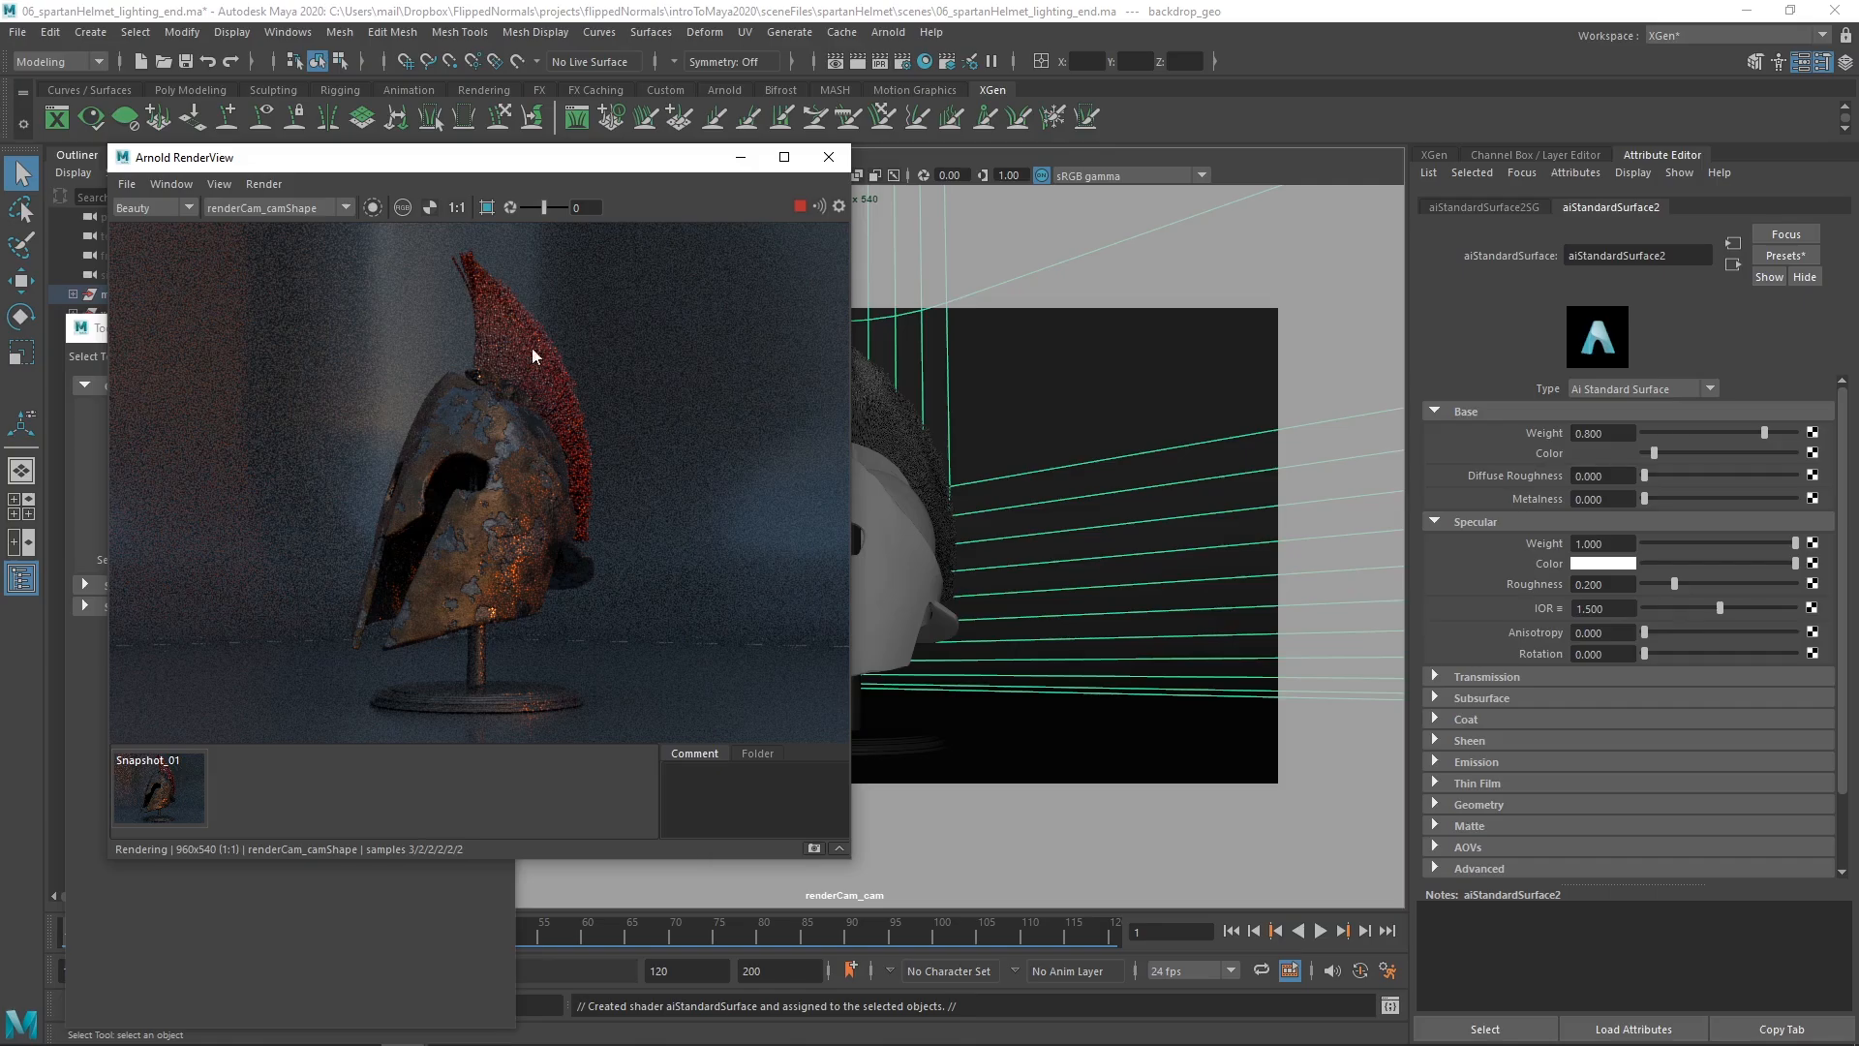
click(1611, 456)
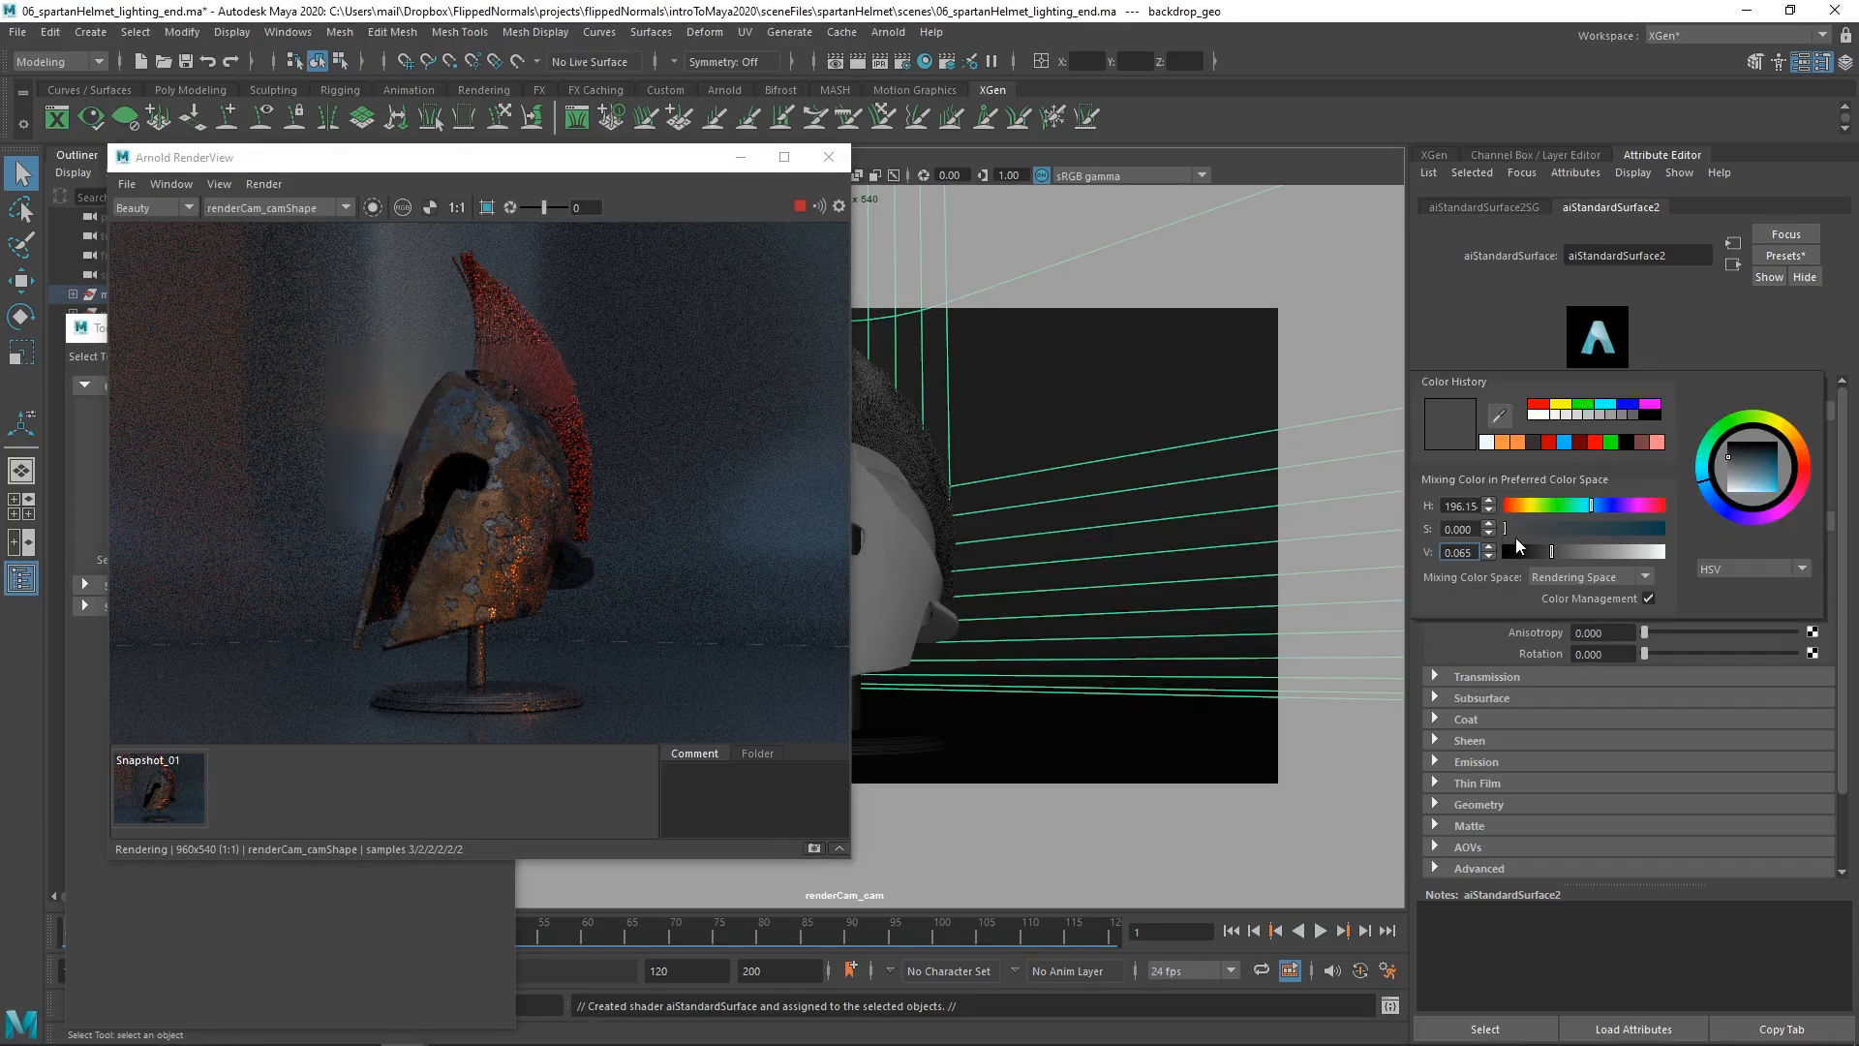
drag(1674, 584, 1738, 585)
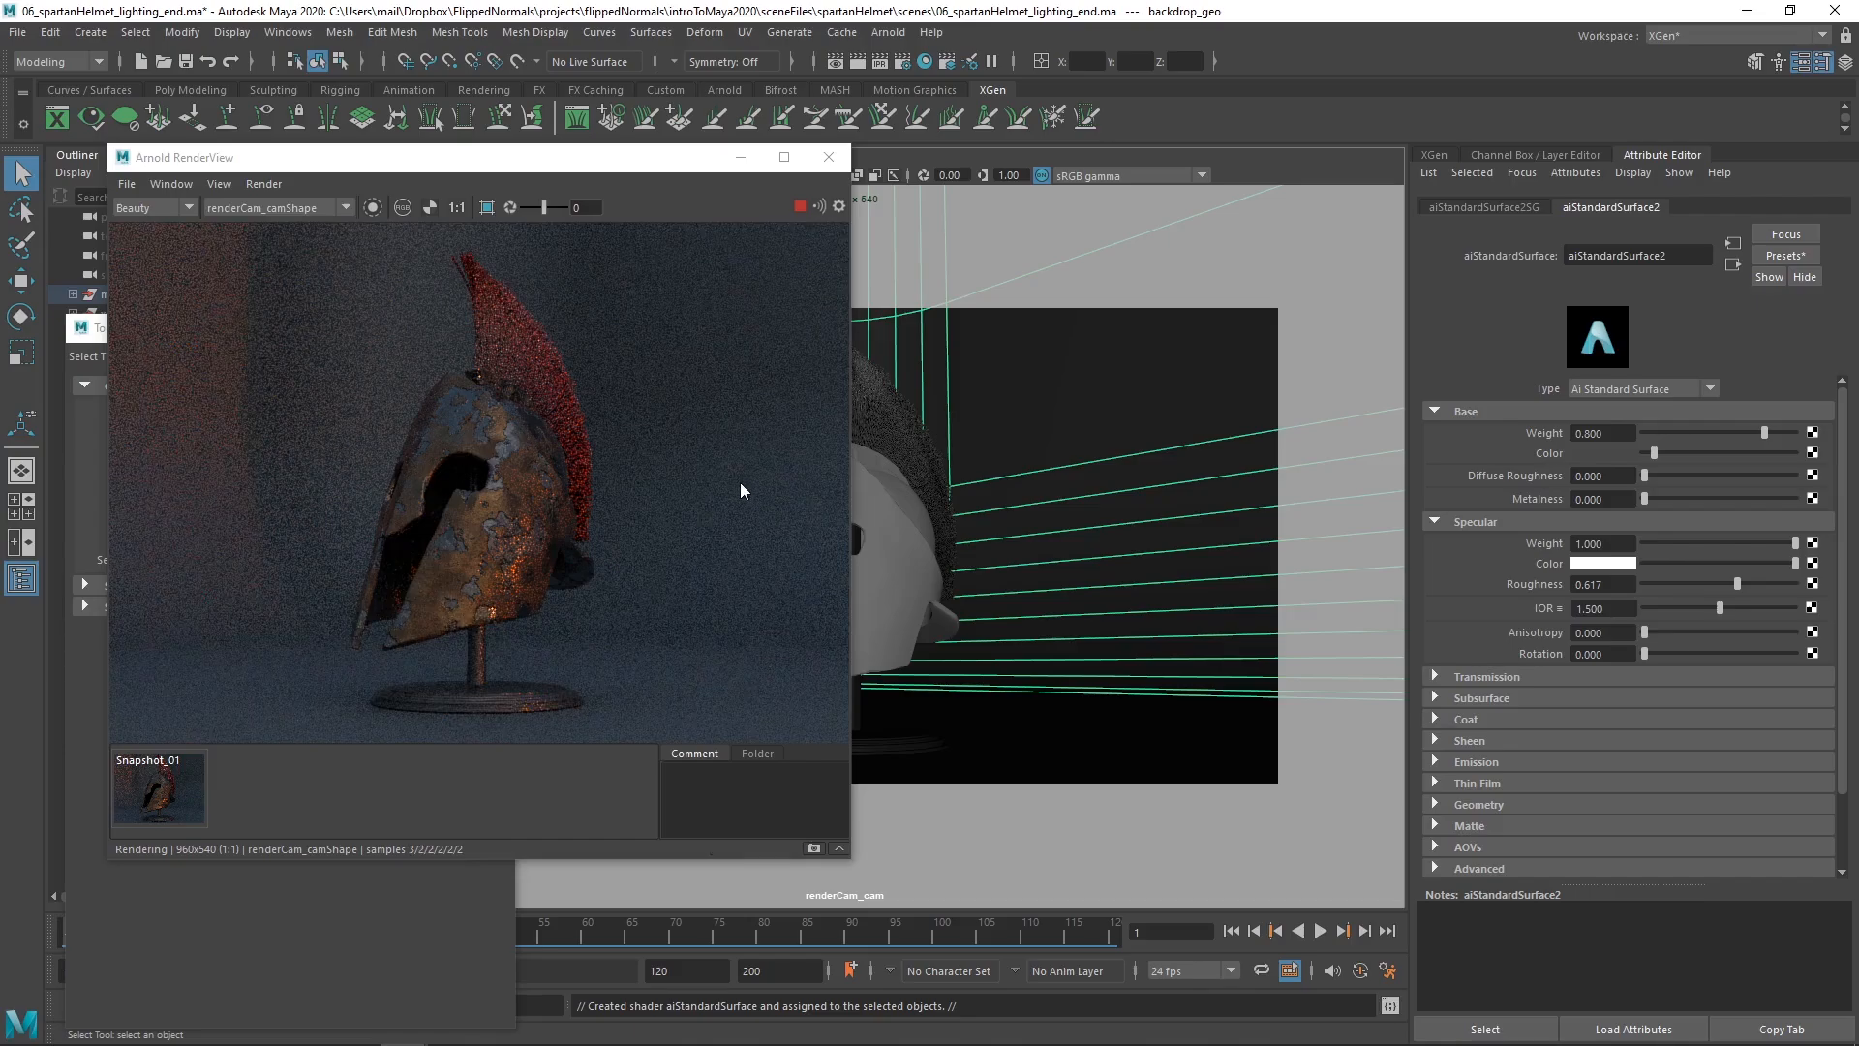
- Switch the viewport to the persp camera and stop the running render
key(space)
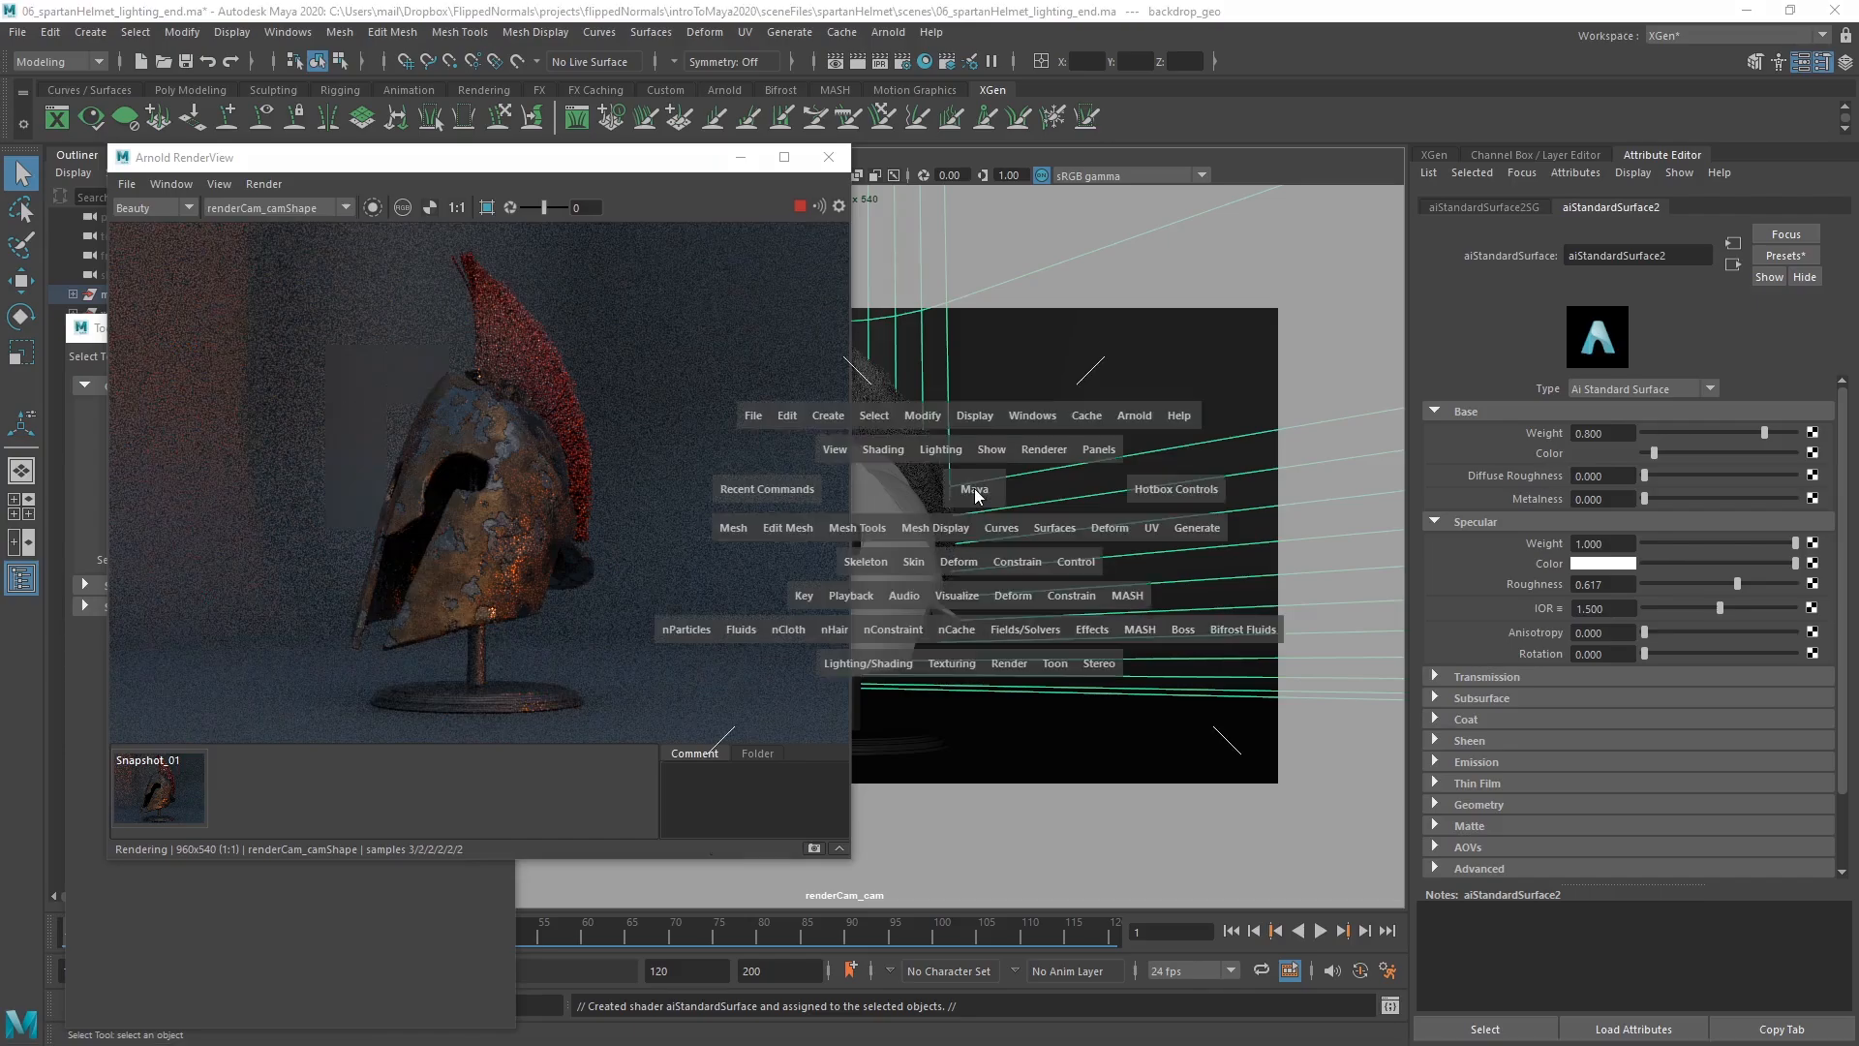
click(980, 492)
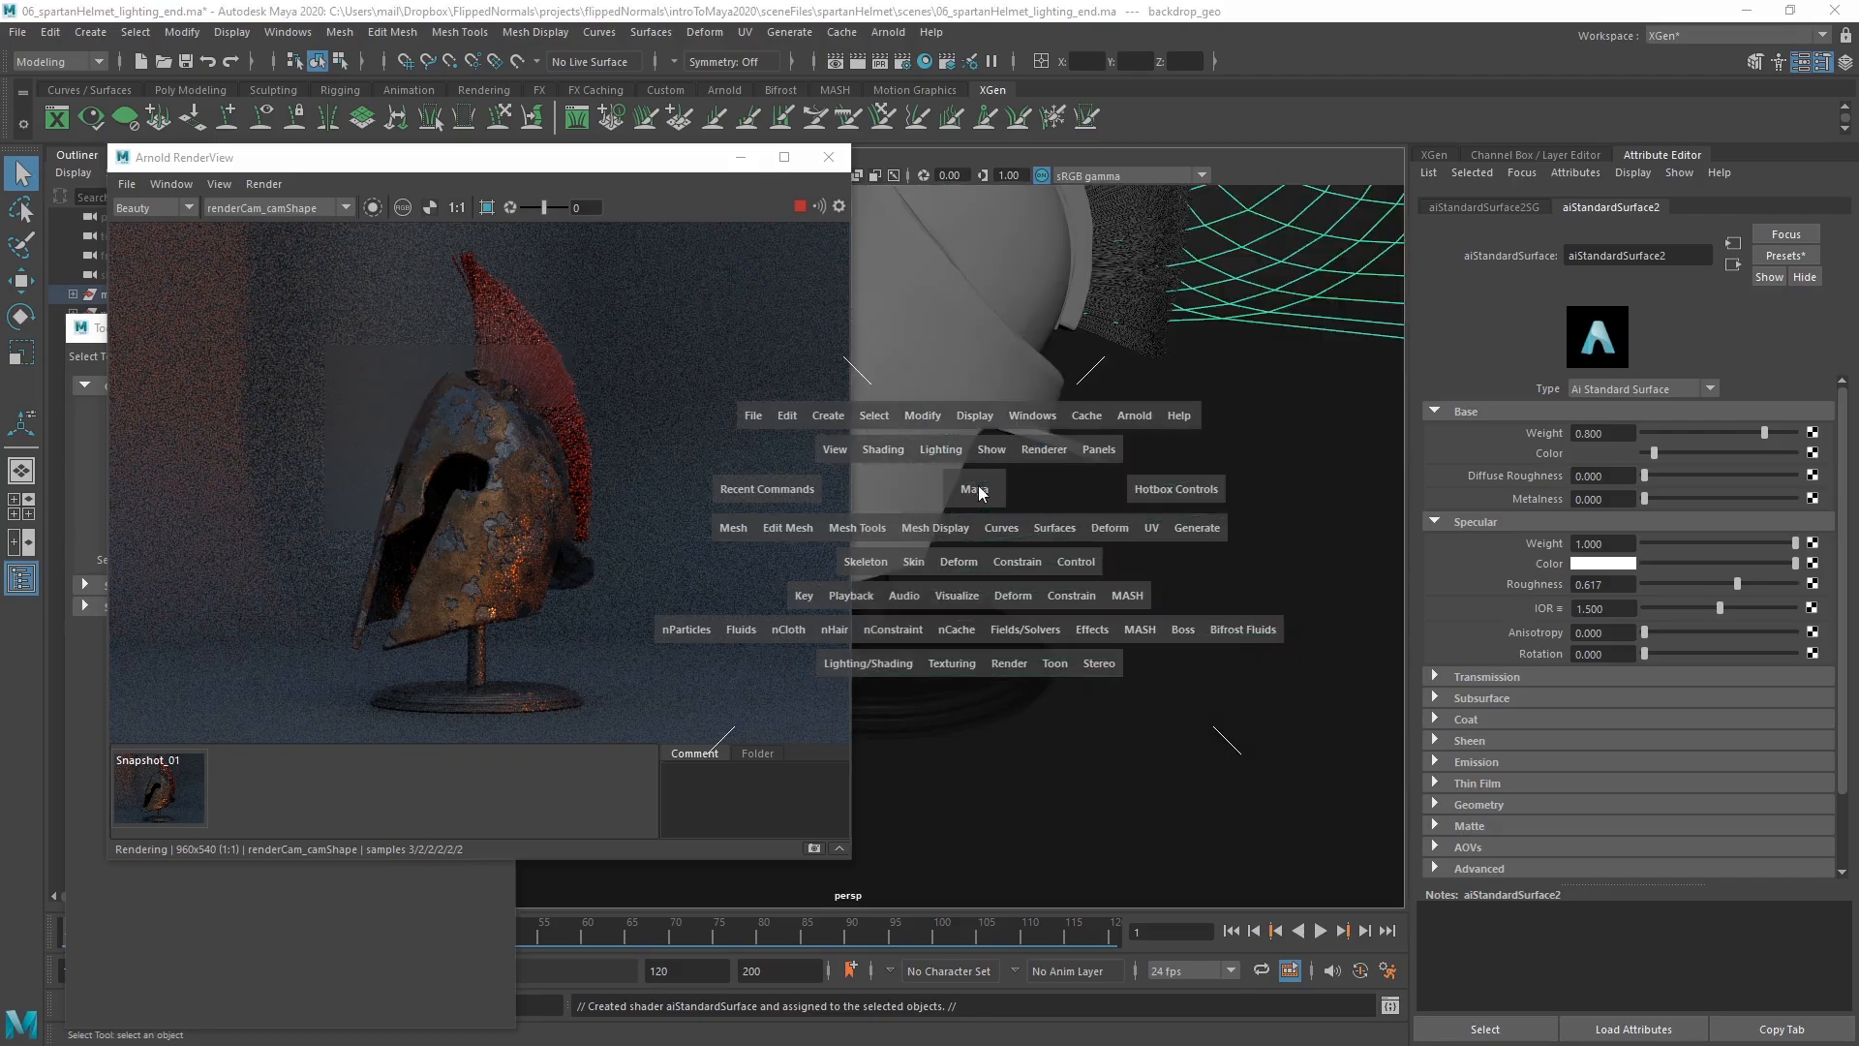
alt+right_drag(978, 486, 920, 406)
click(799, 206)
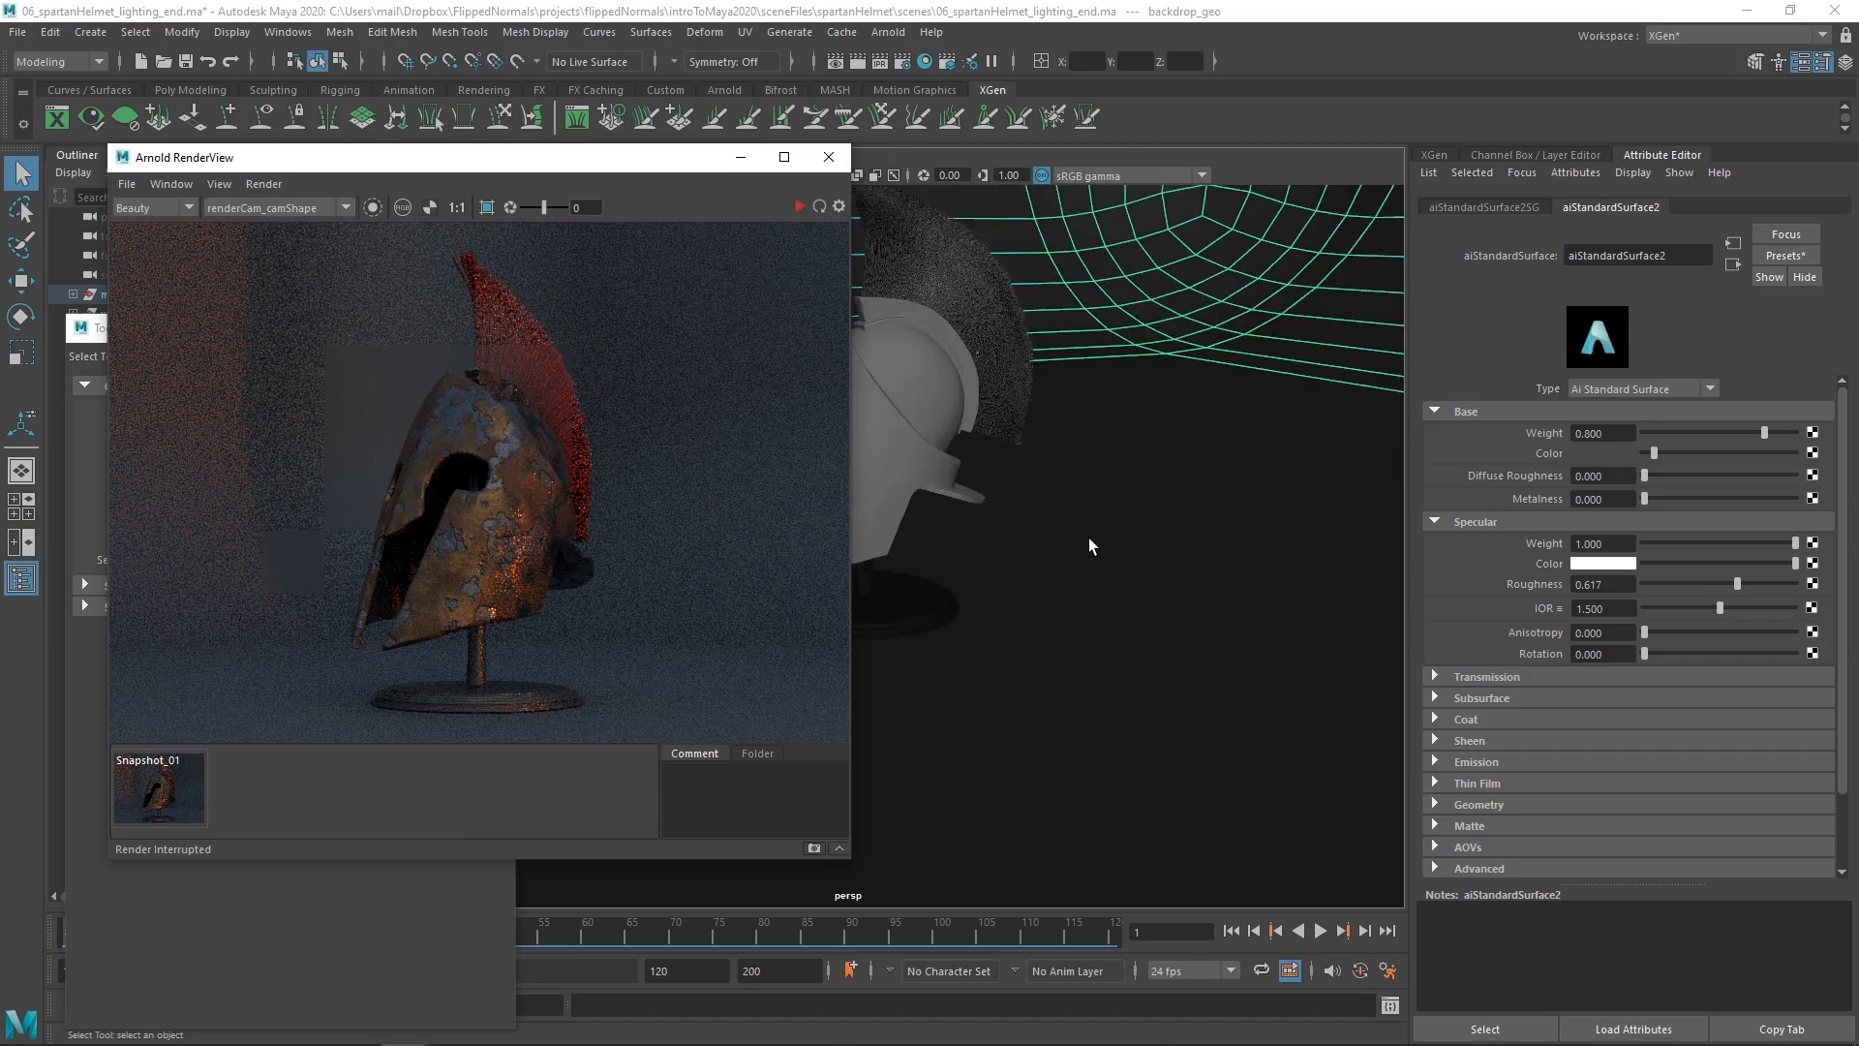
- Enlarge the Arnold RenderView window and hide its snapshot area
drag(852, 612, 1189, 643)
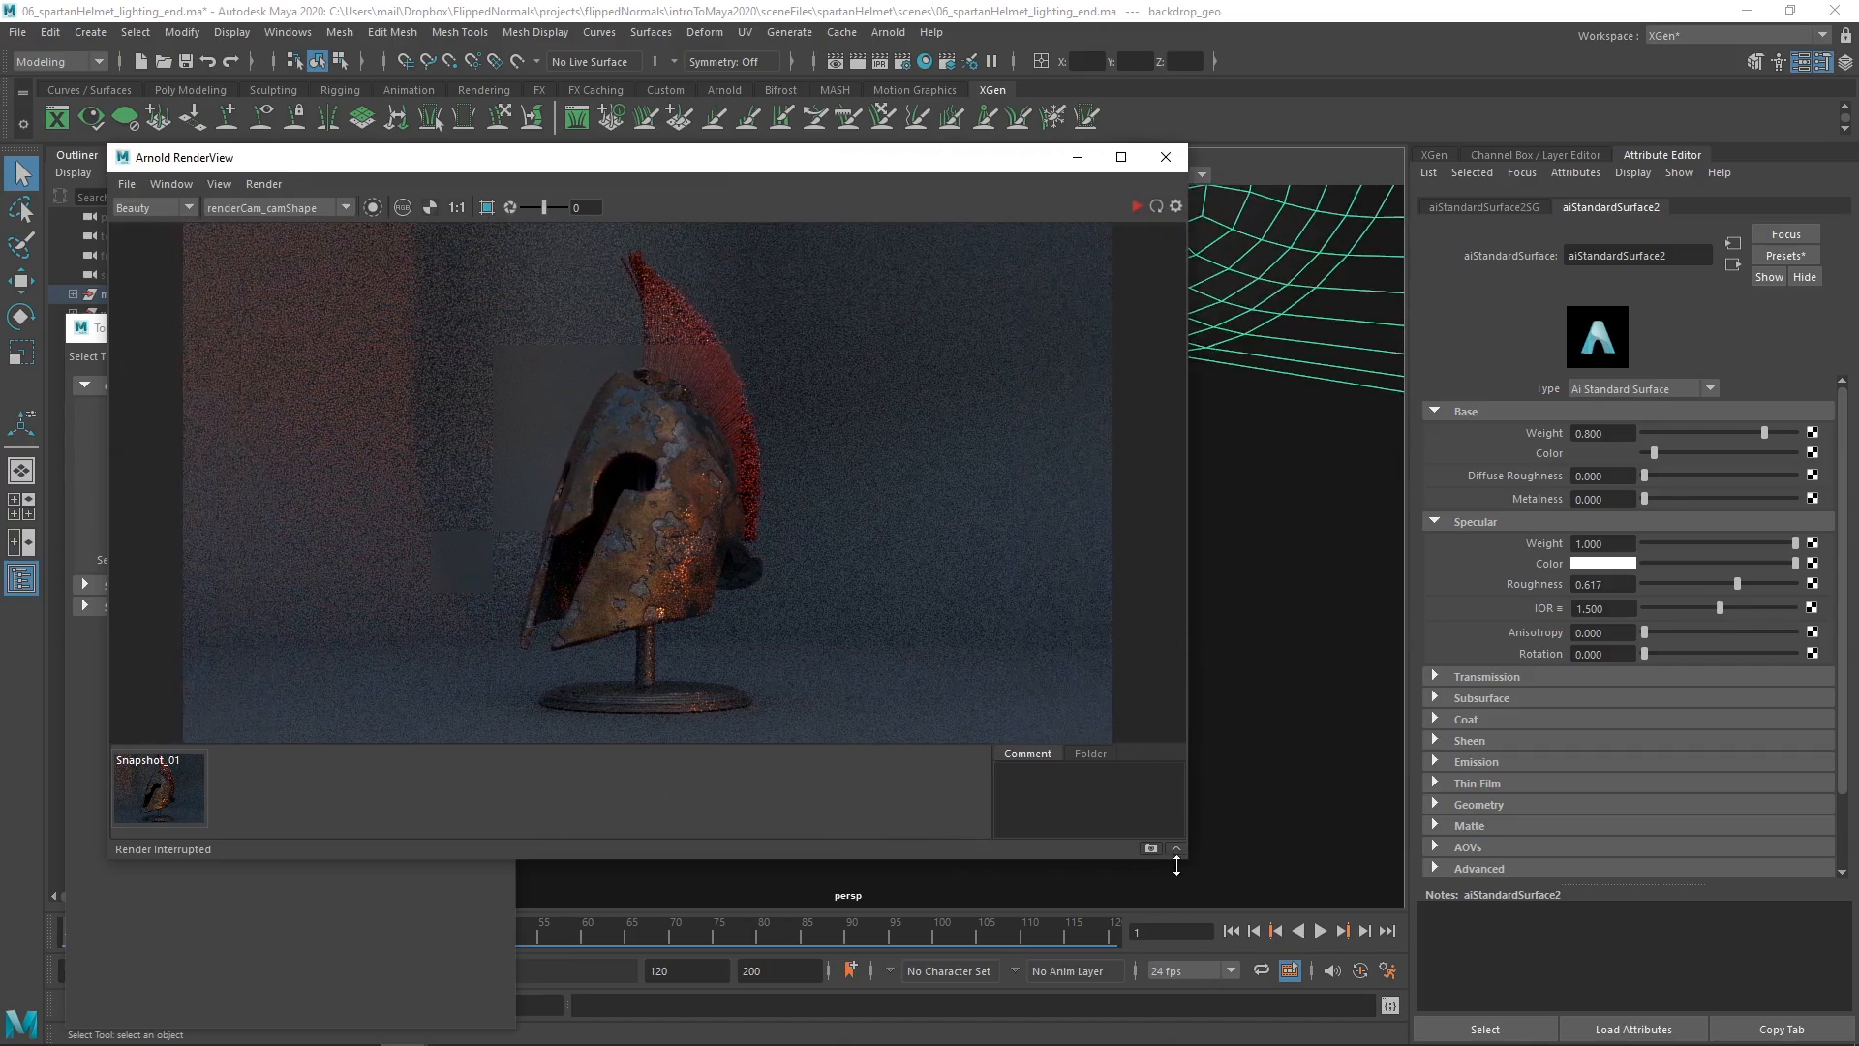
drag(1188, 859, 1201, 889)
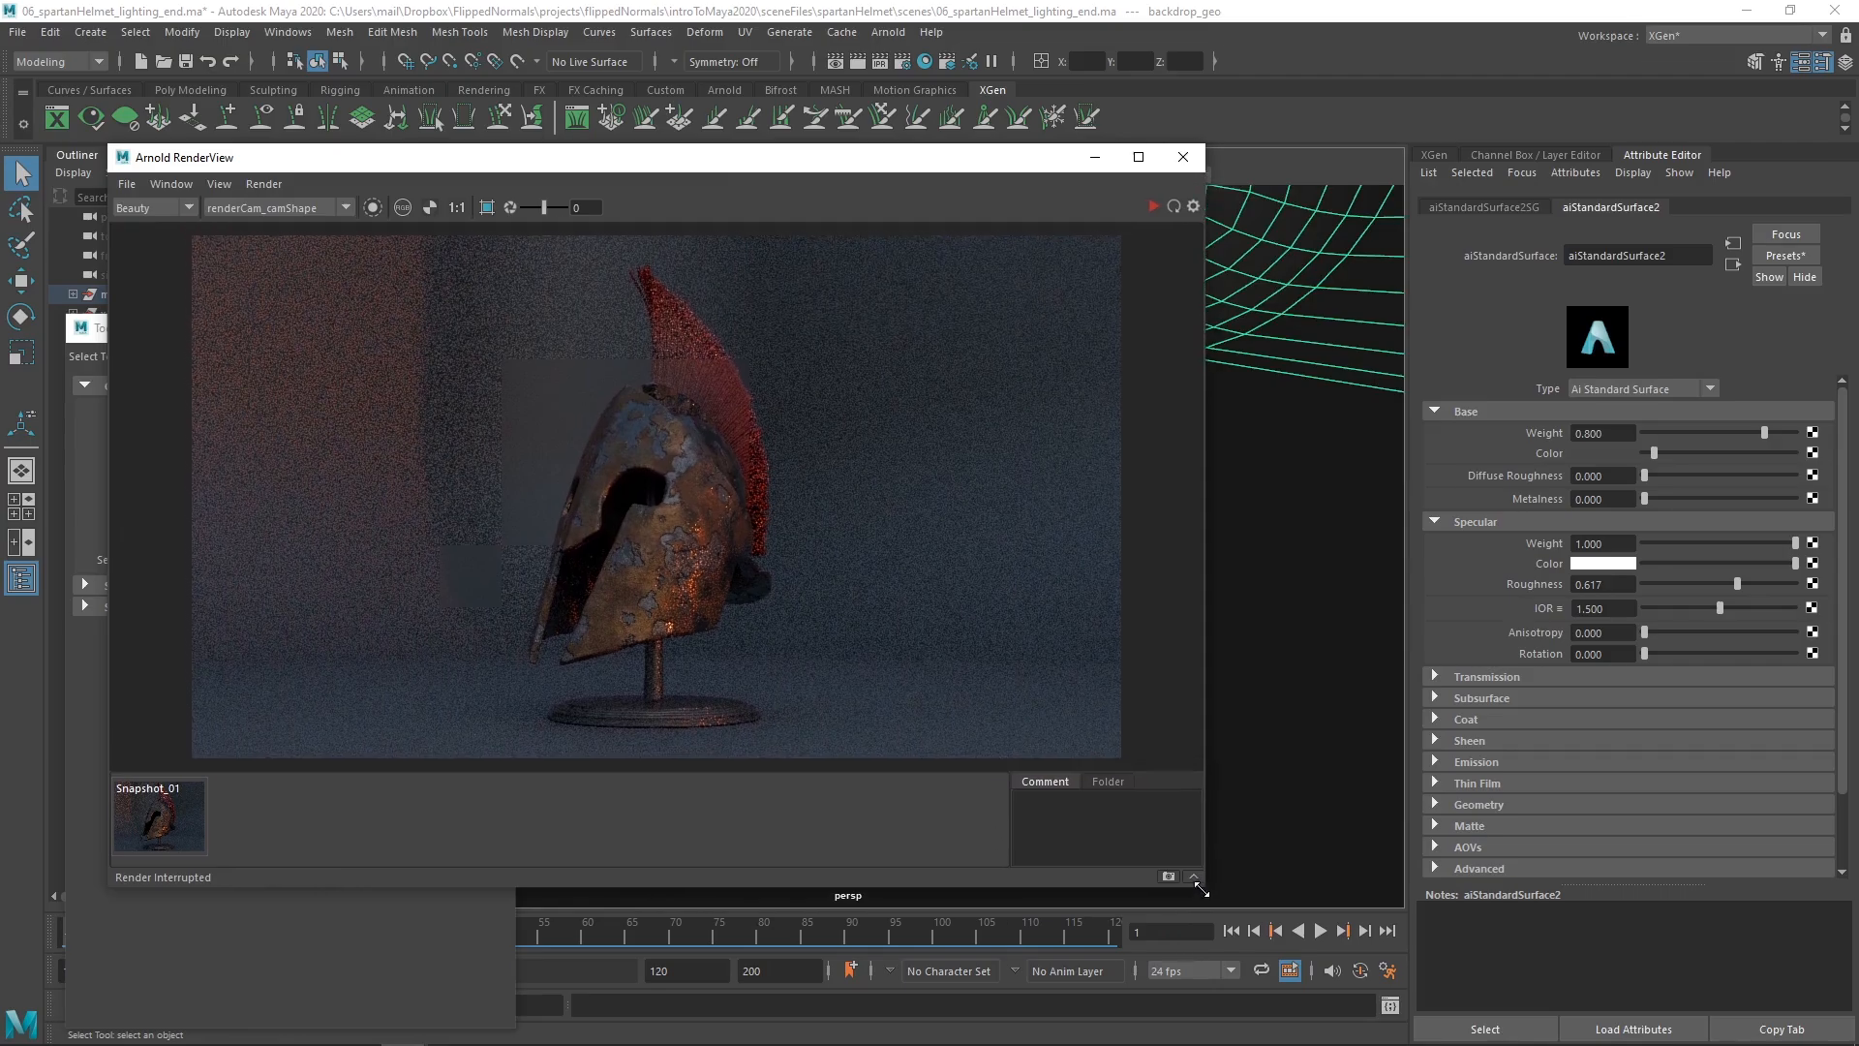
click(1193, 875)
drag(1197, 786, 1260, 998)
- Try a crop region around the helmet, clear it, and set the render image width to 650 pixels
drag(385, 335, 1015, 820)
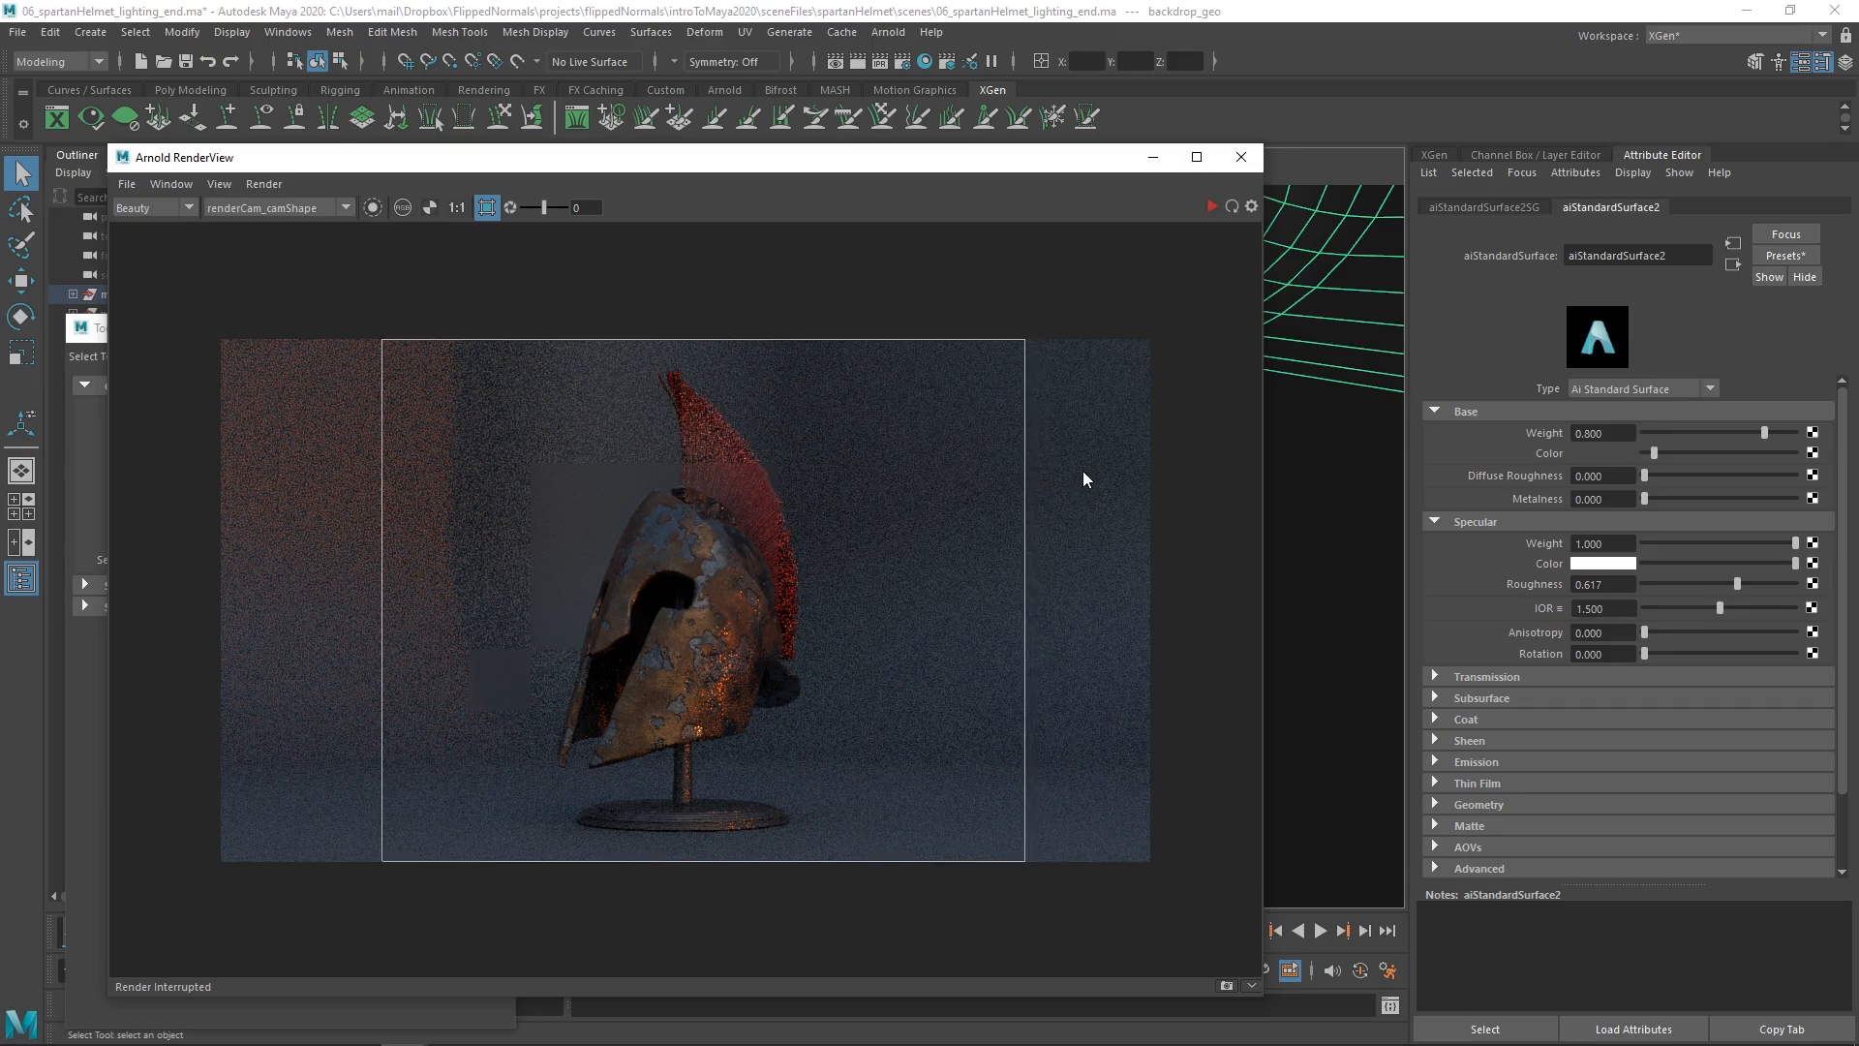
click(432, 443)
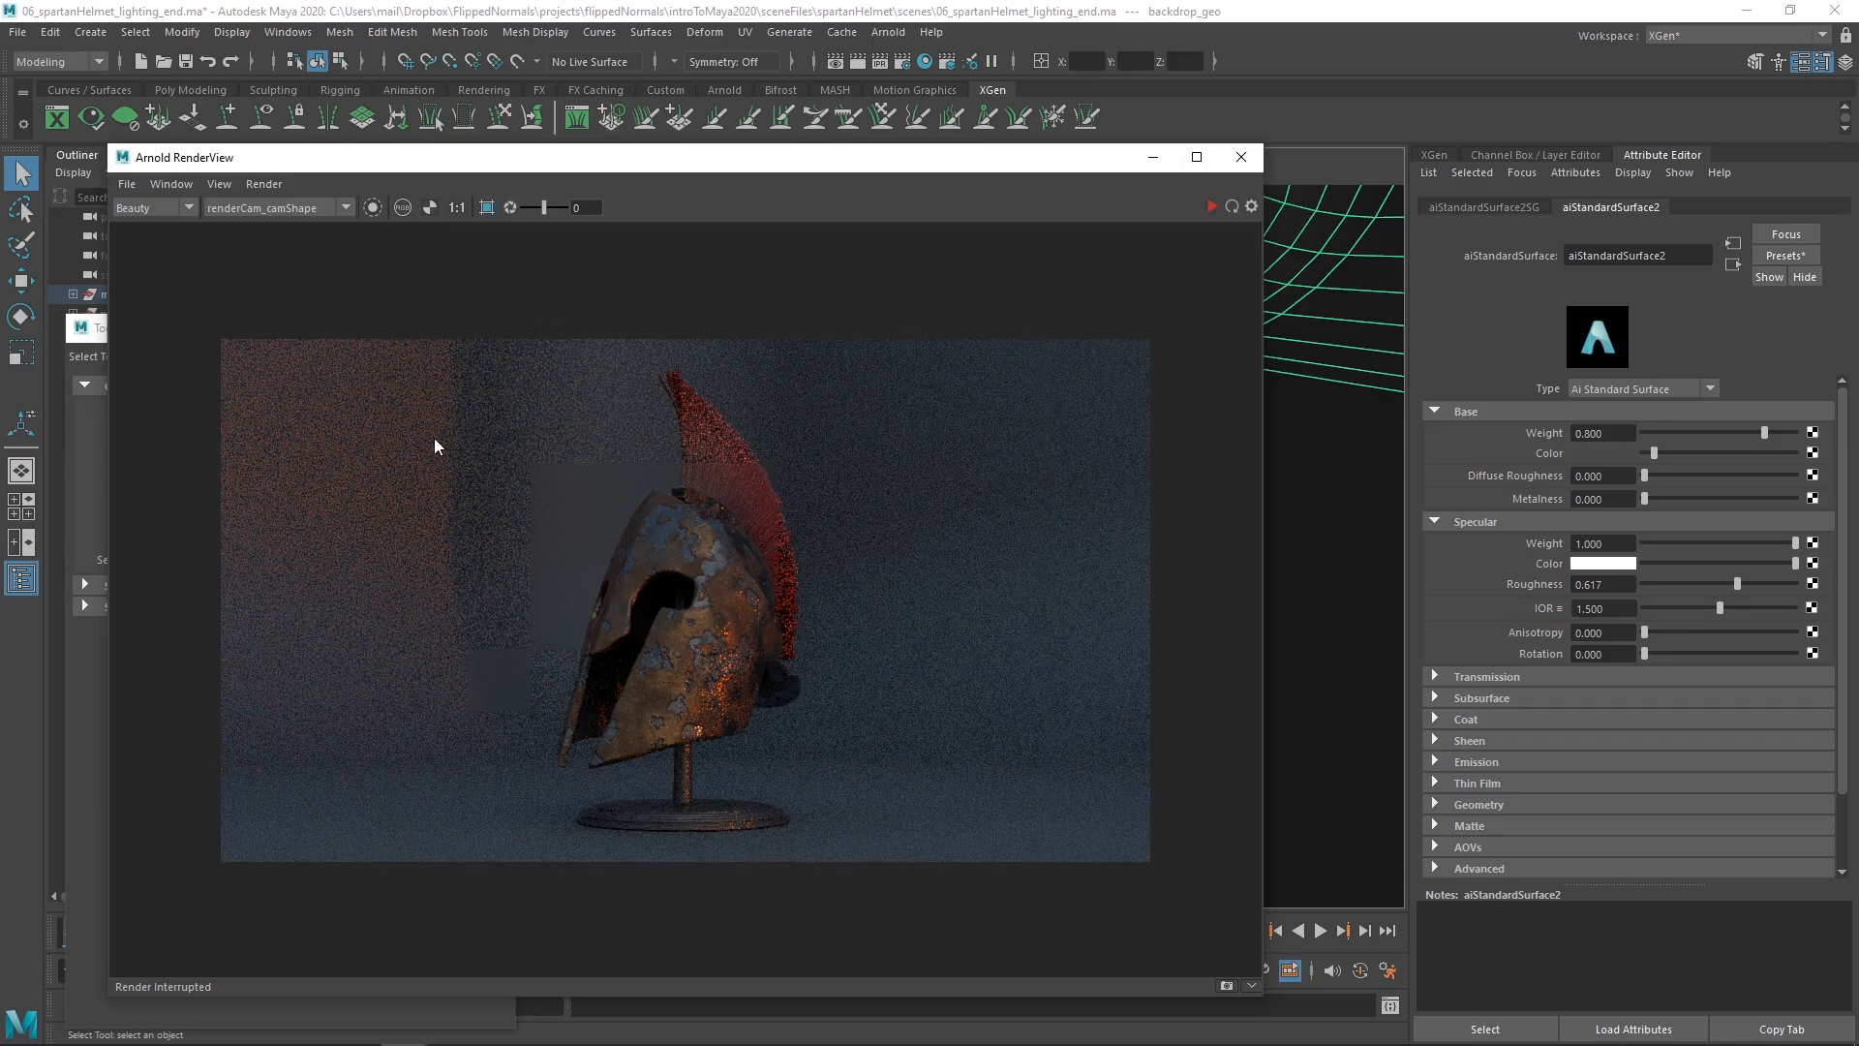
click(902, 61)
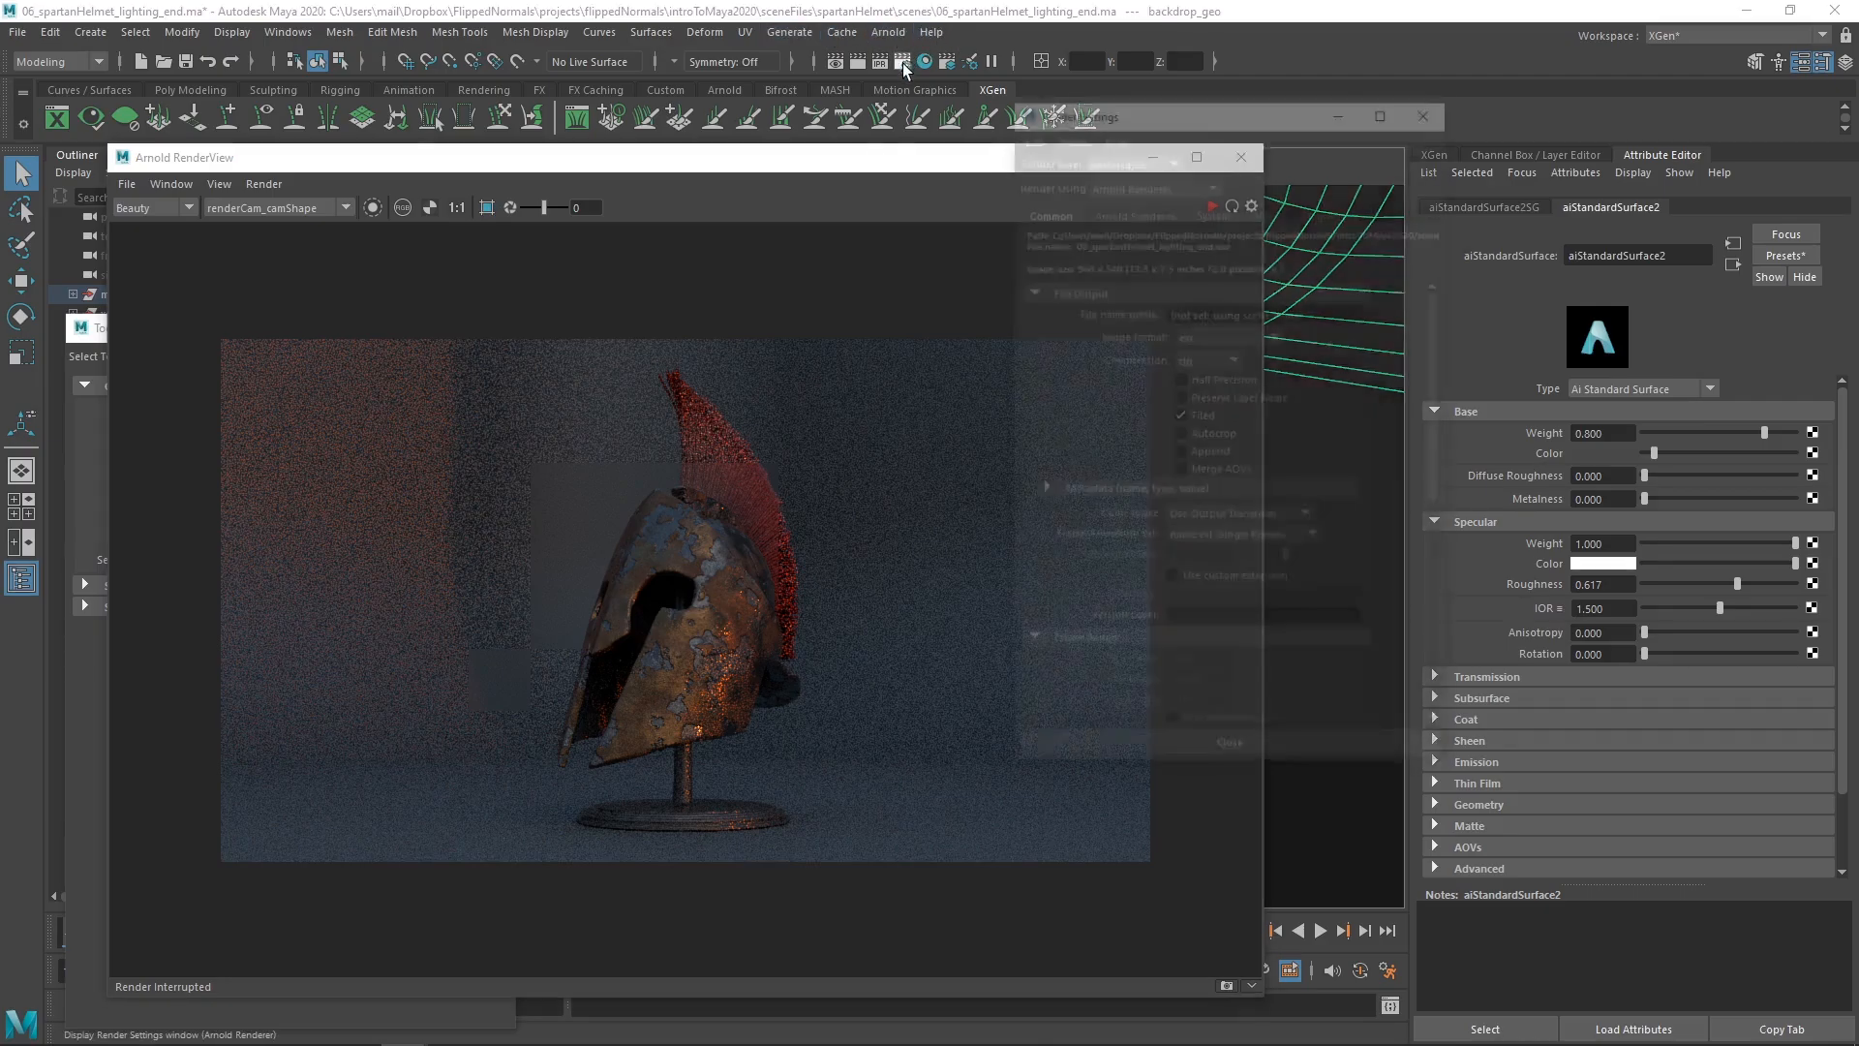
scroll(1082, 375, down, 5)
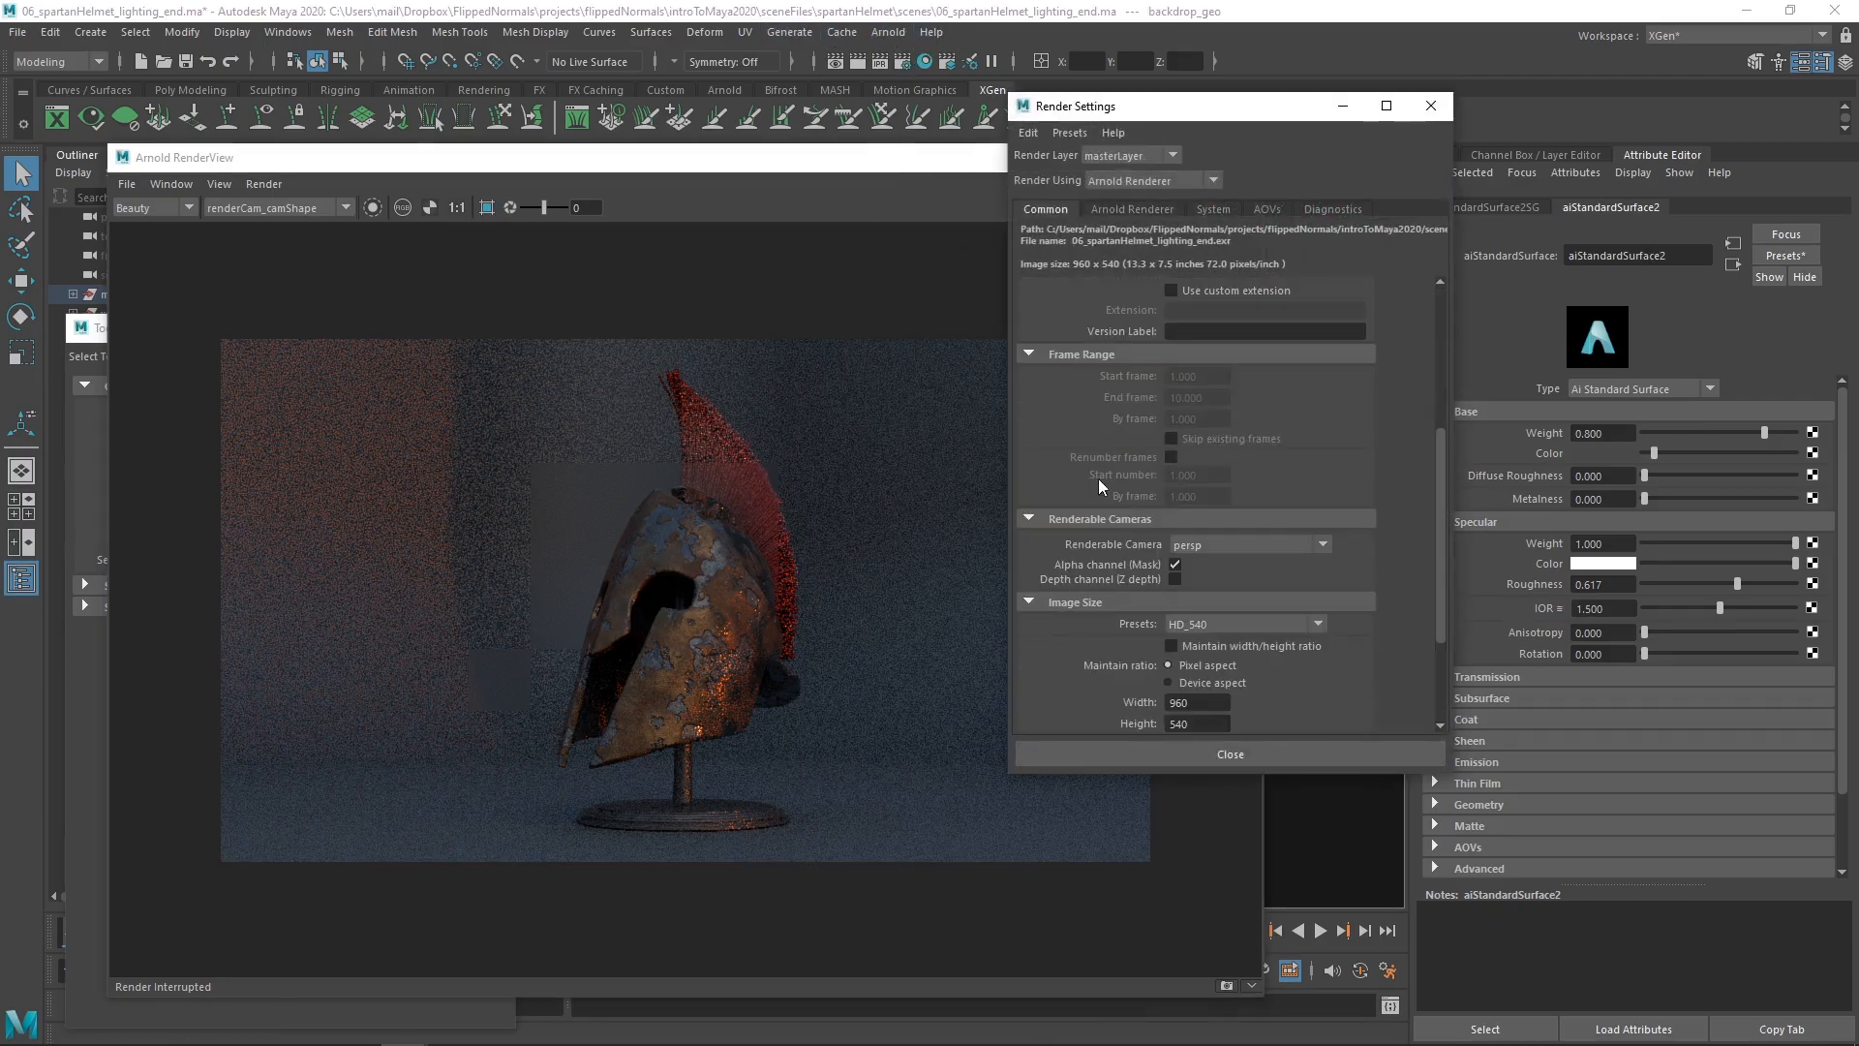
scroll(1155, 636, down, 2)
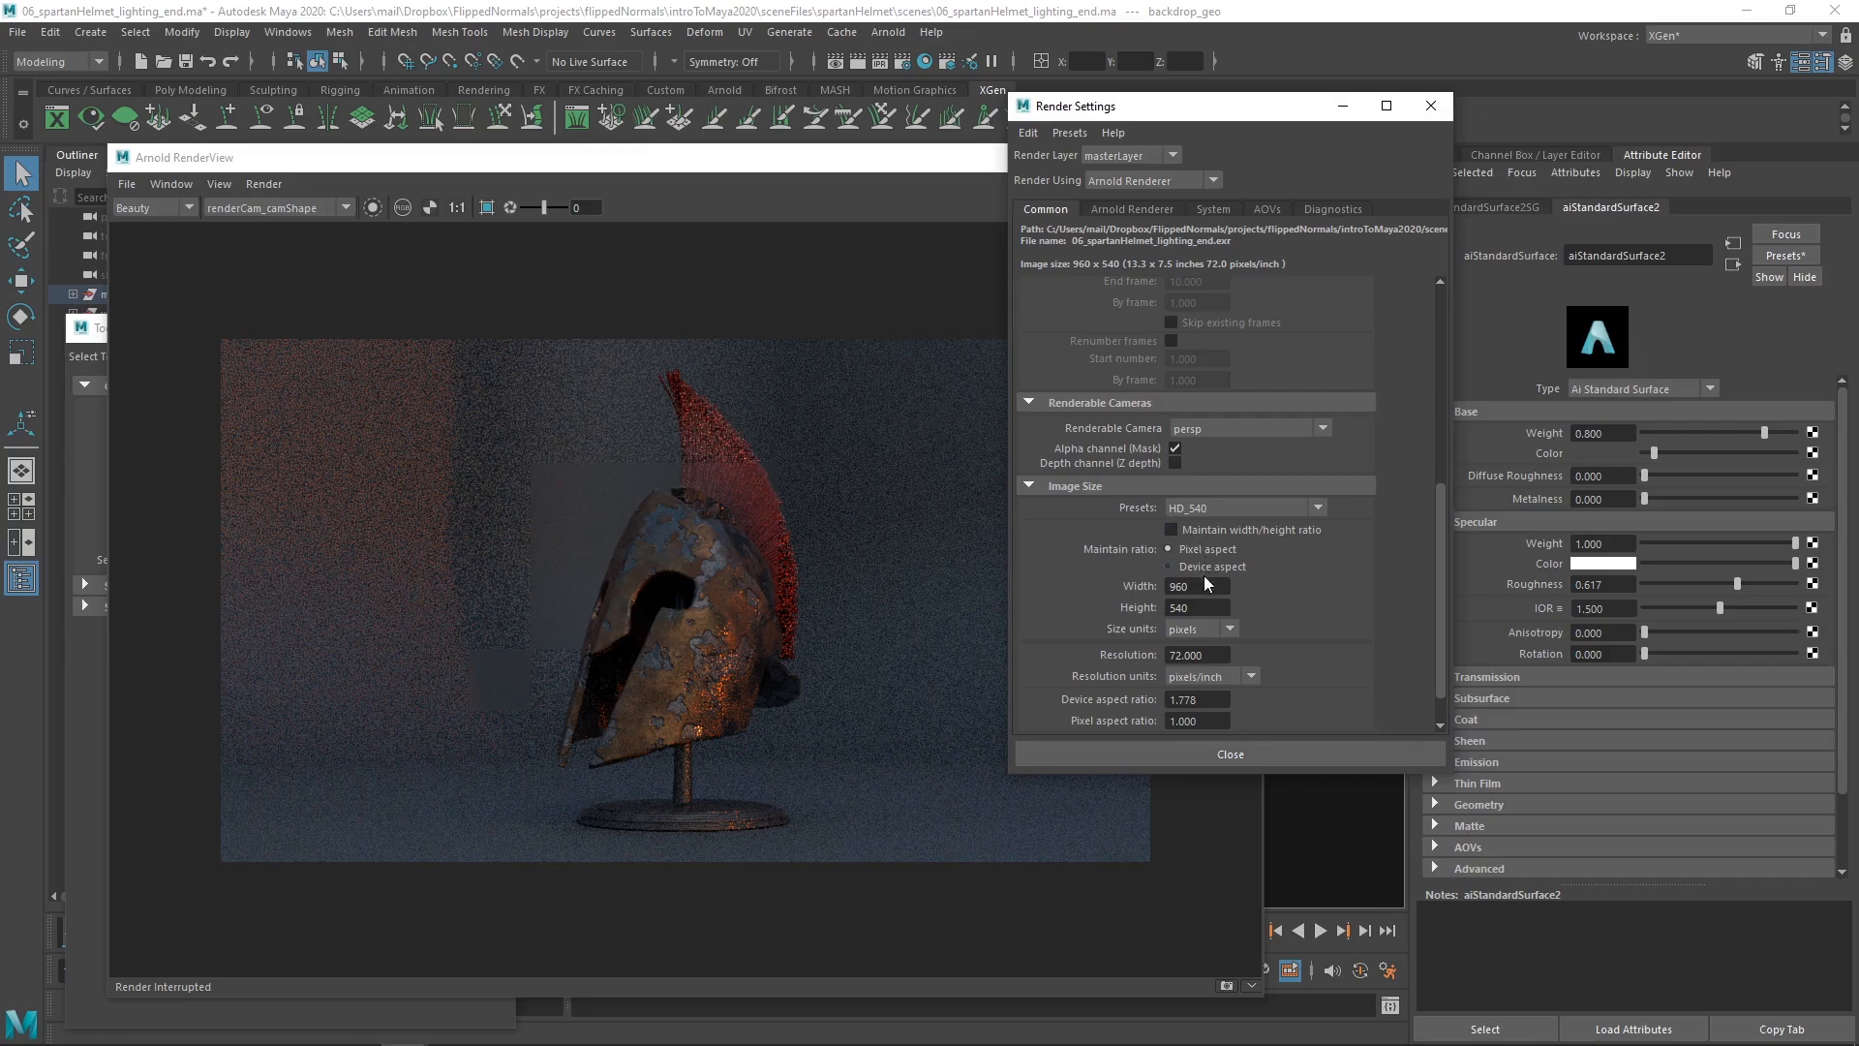
double_click(1175, 588)
text(650)
key(Return)
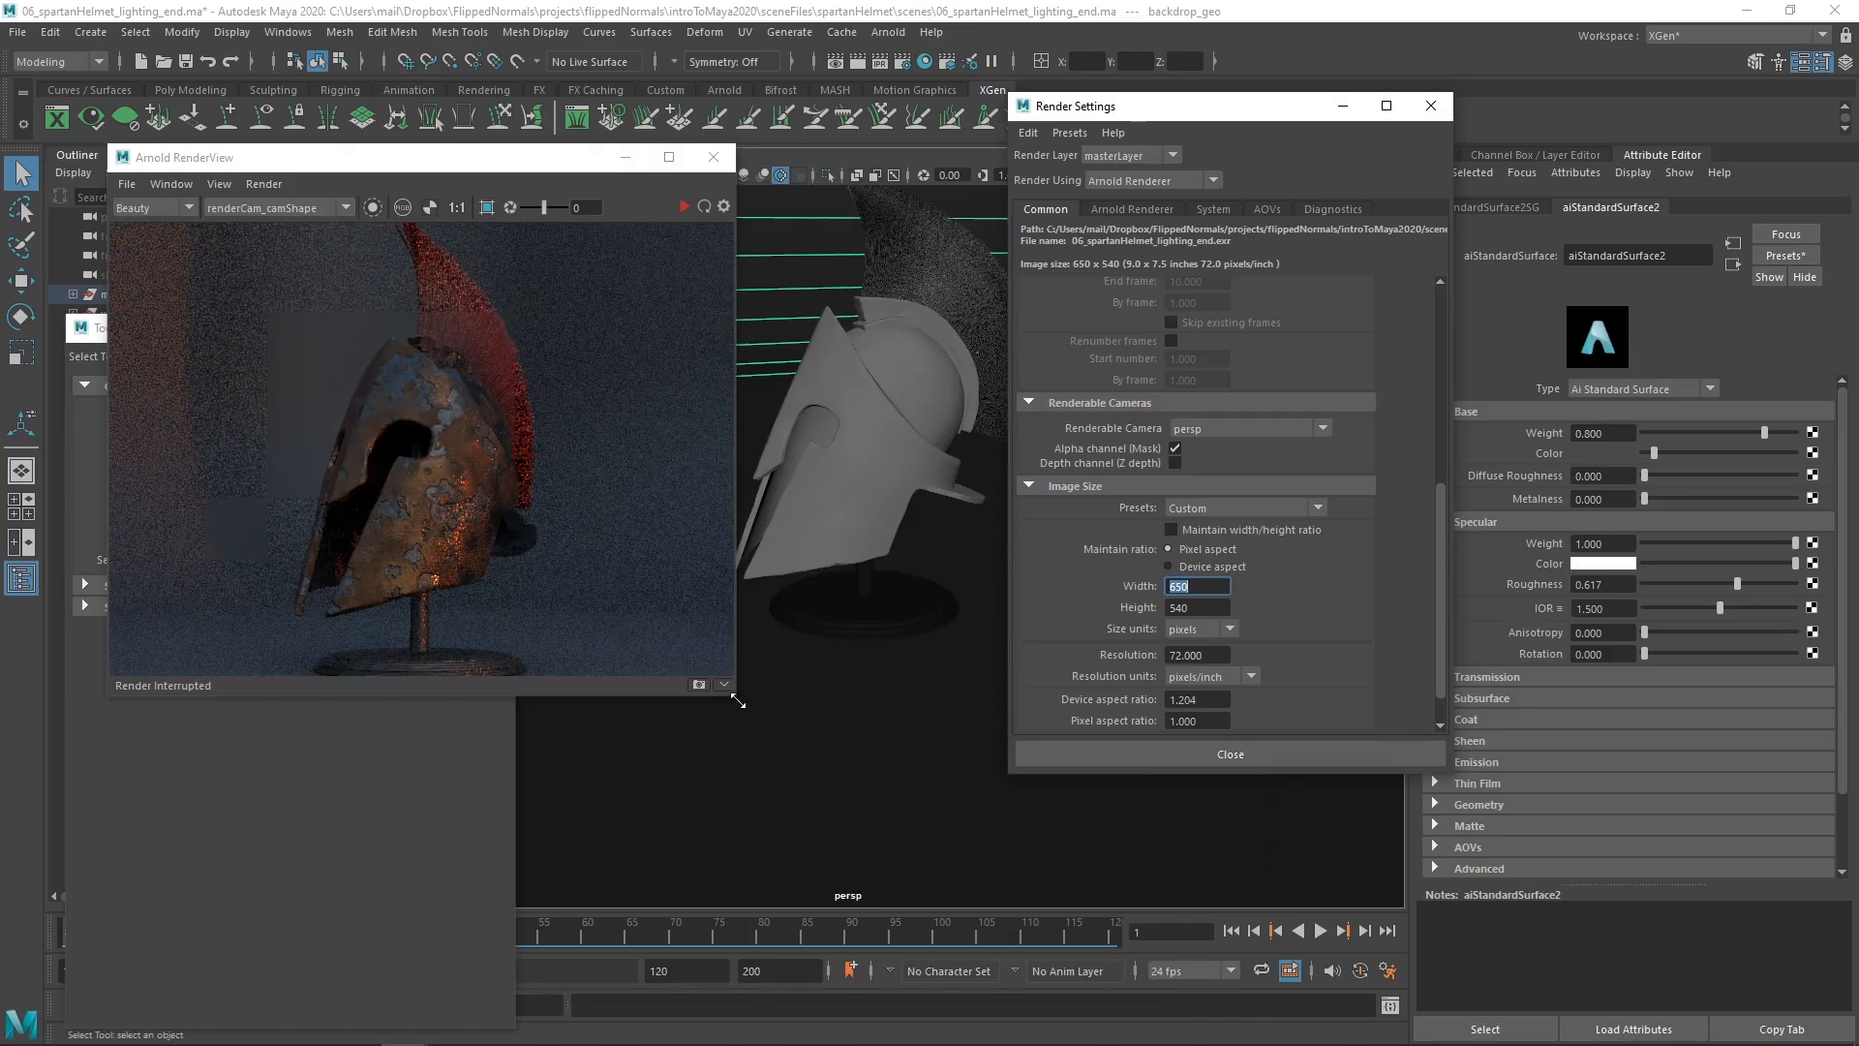
- Enlarge the render window again and render the scene through renderCam_camShape
drag(736, 695, 1055, 964)
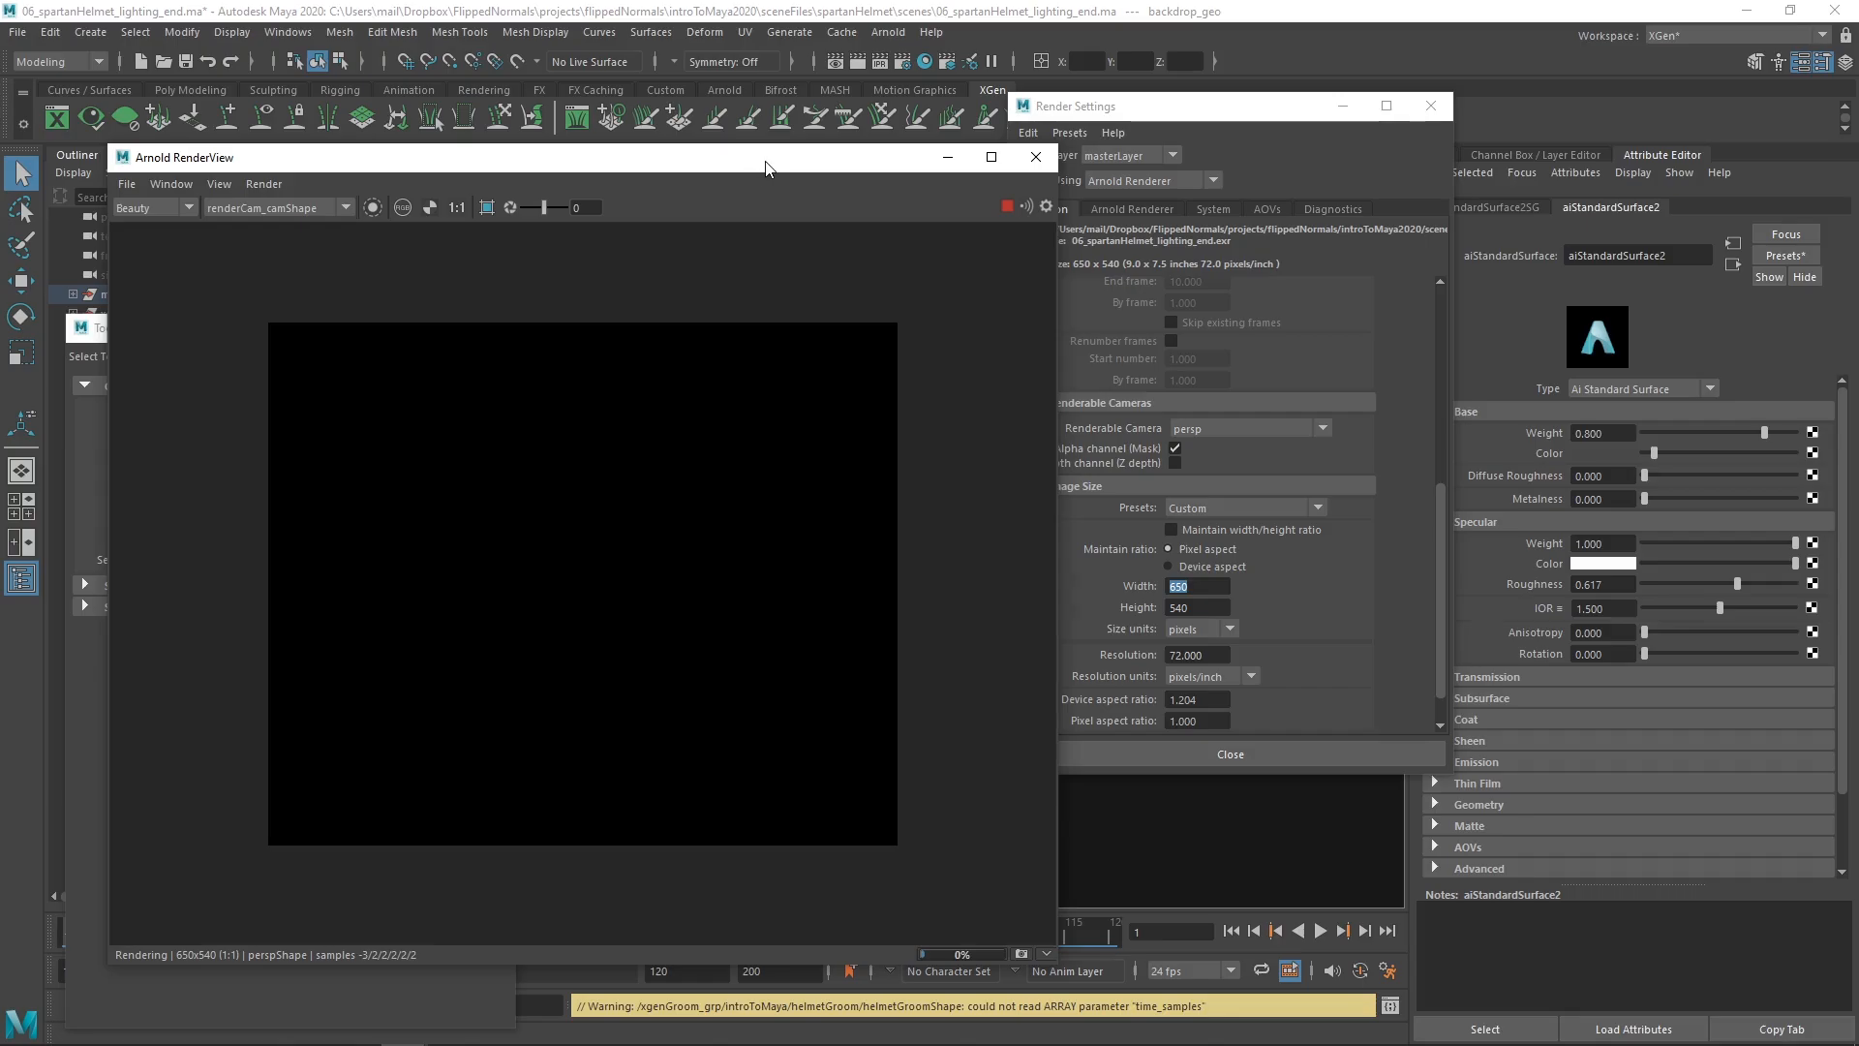
drag(761, 161, 1240, 258)
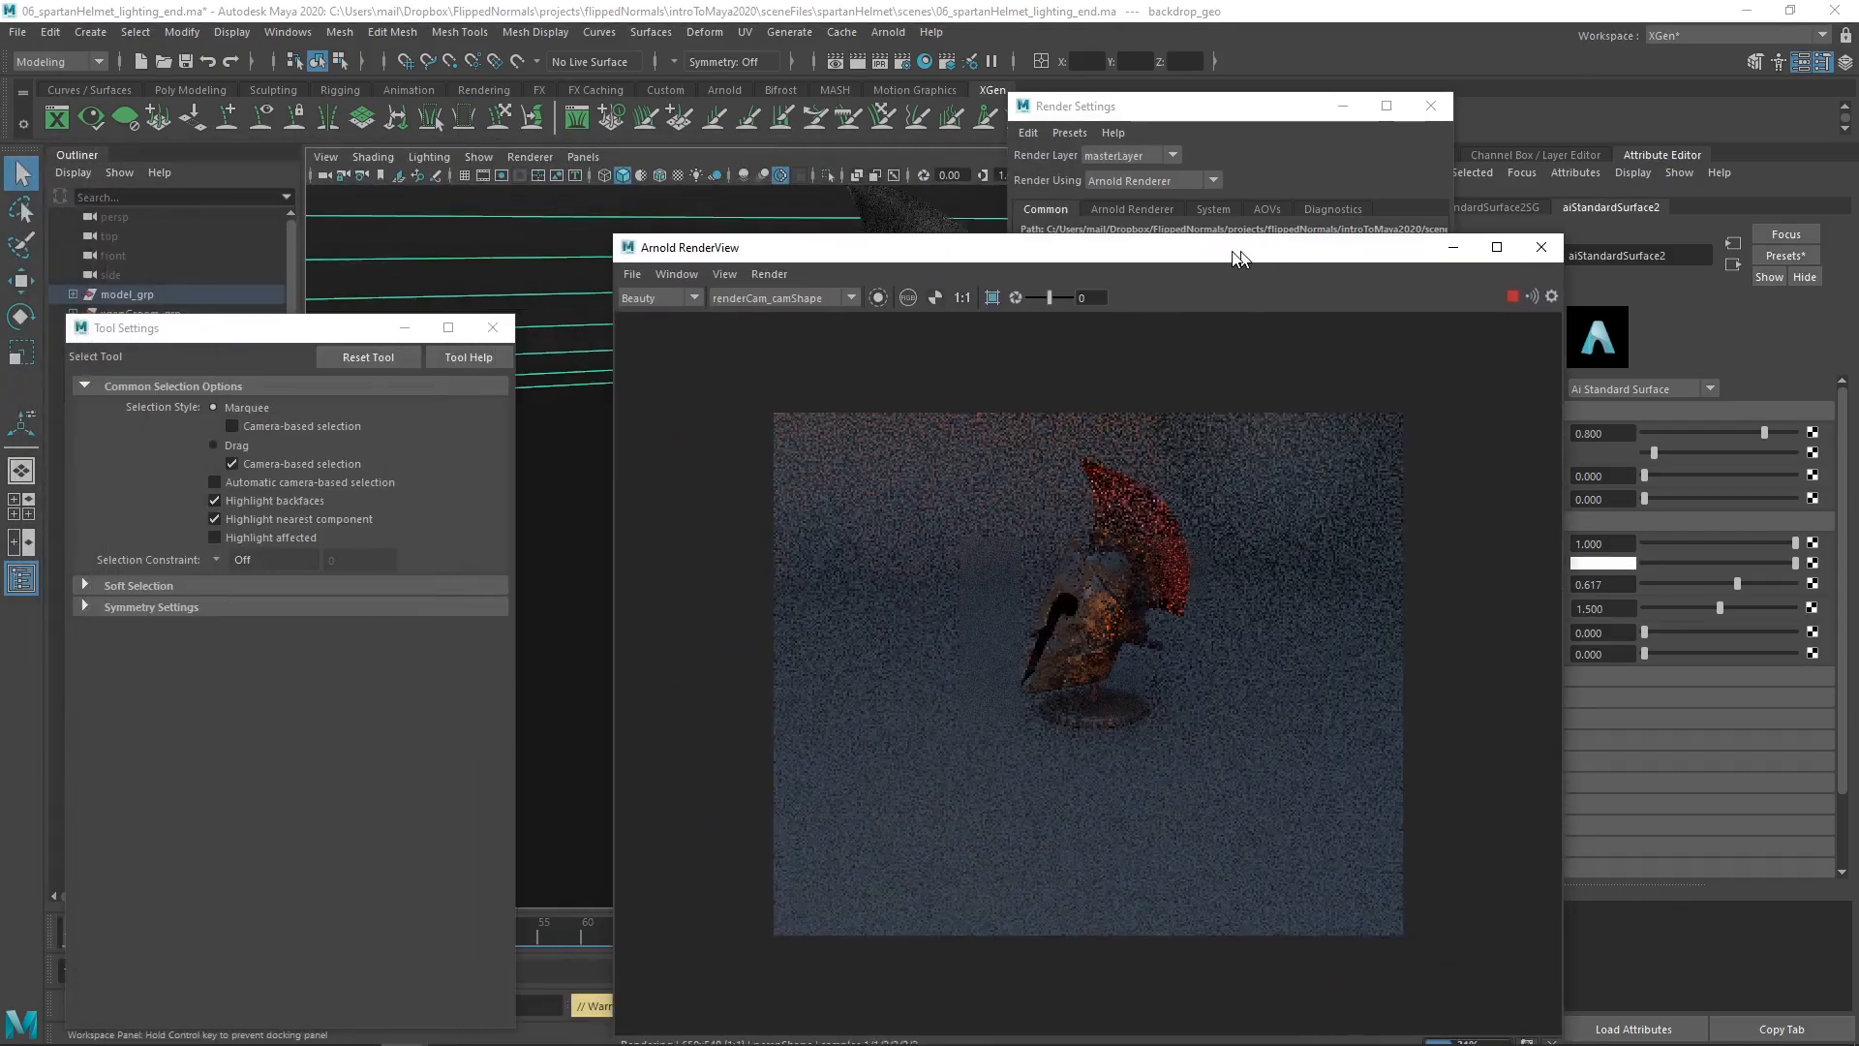
click(758, 299)
click(751, 316)
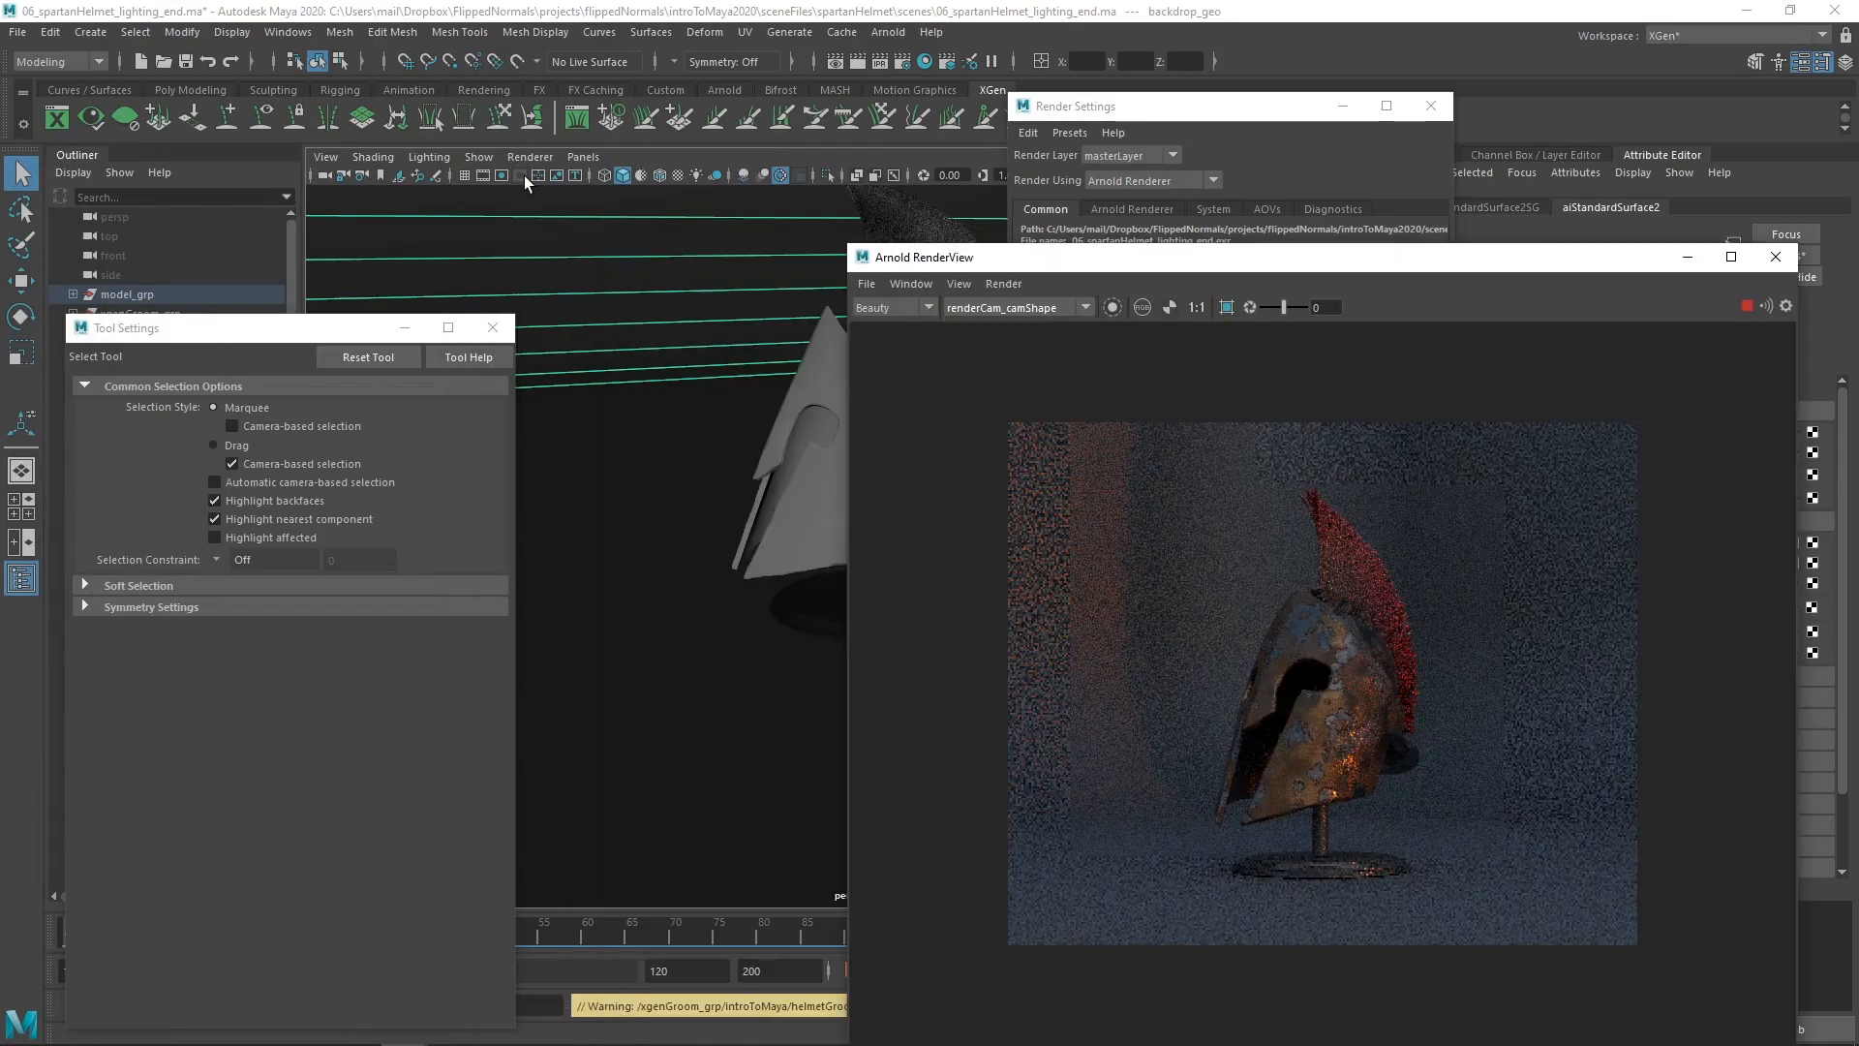
- Set the viewport to look through renderCam_cam and move the render window clear of the render settings
click(584, 156)
mouse_move(629, 176)
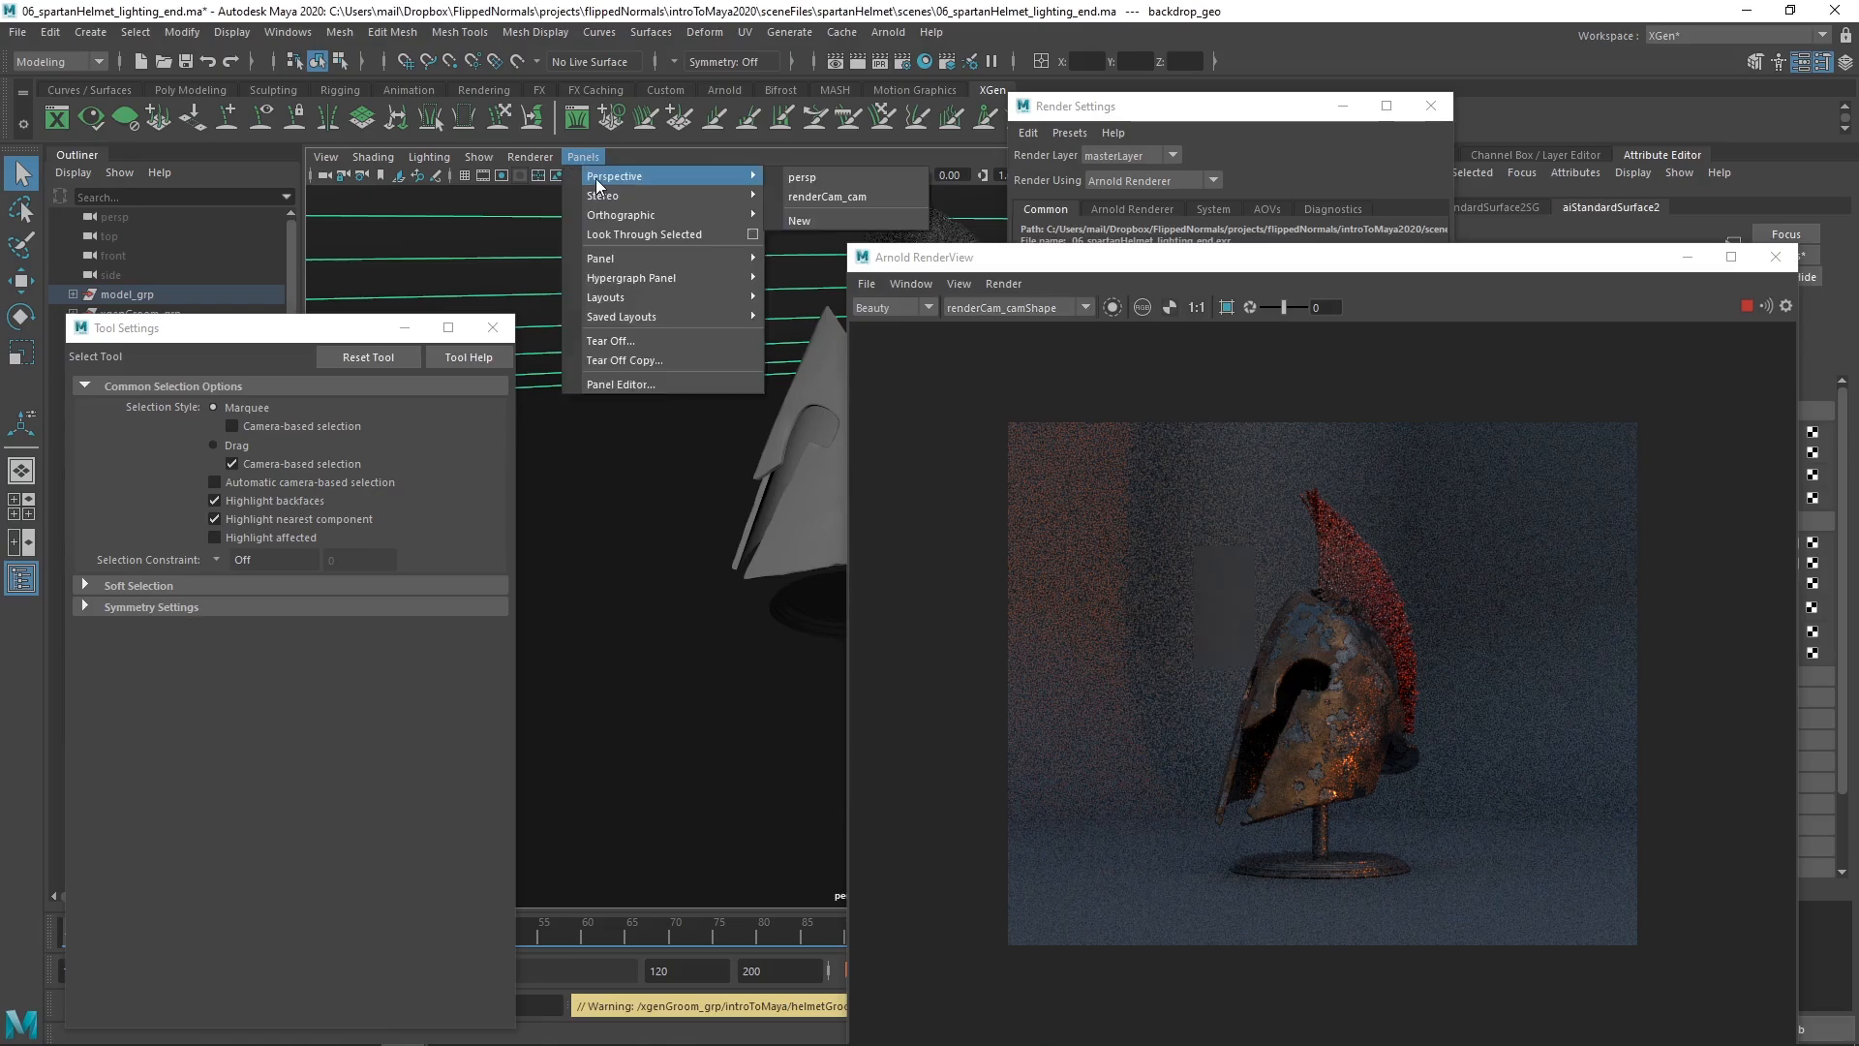
click(832, 198)
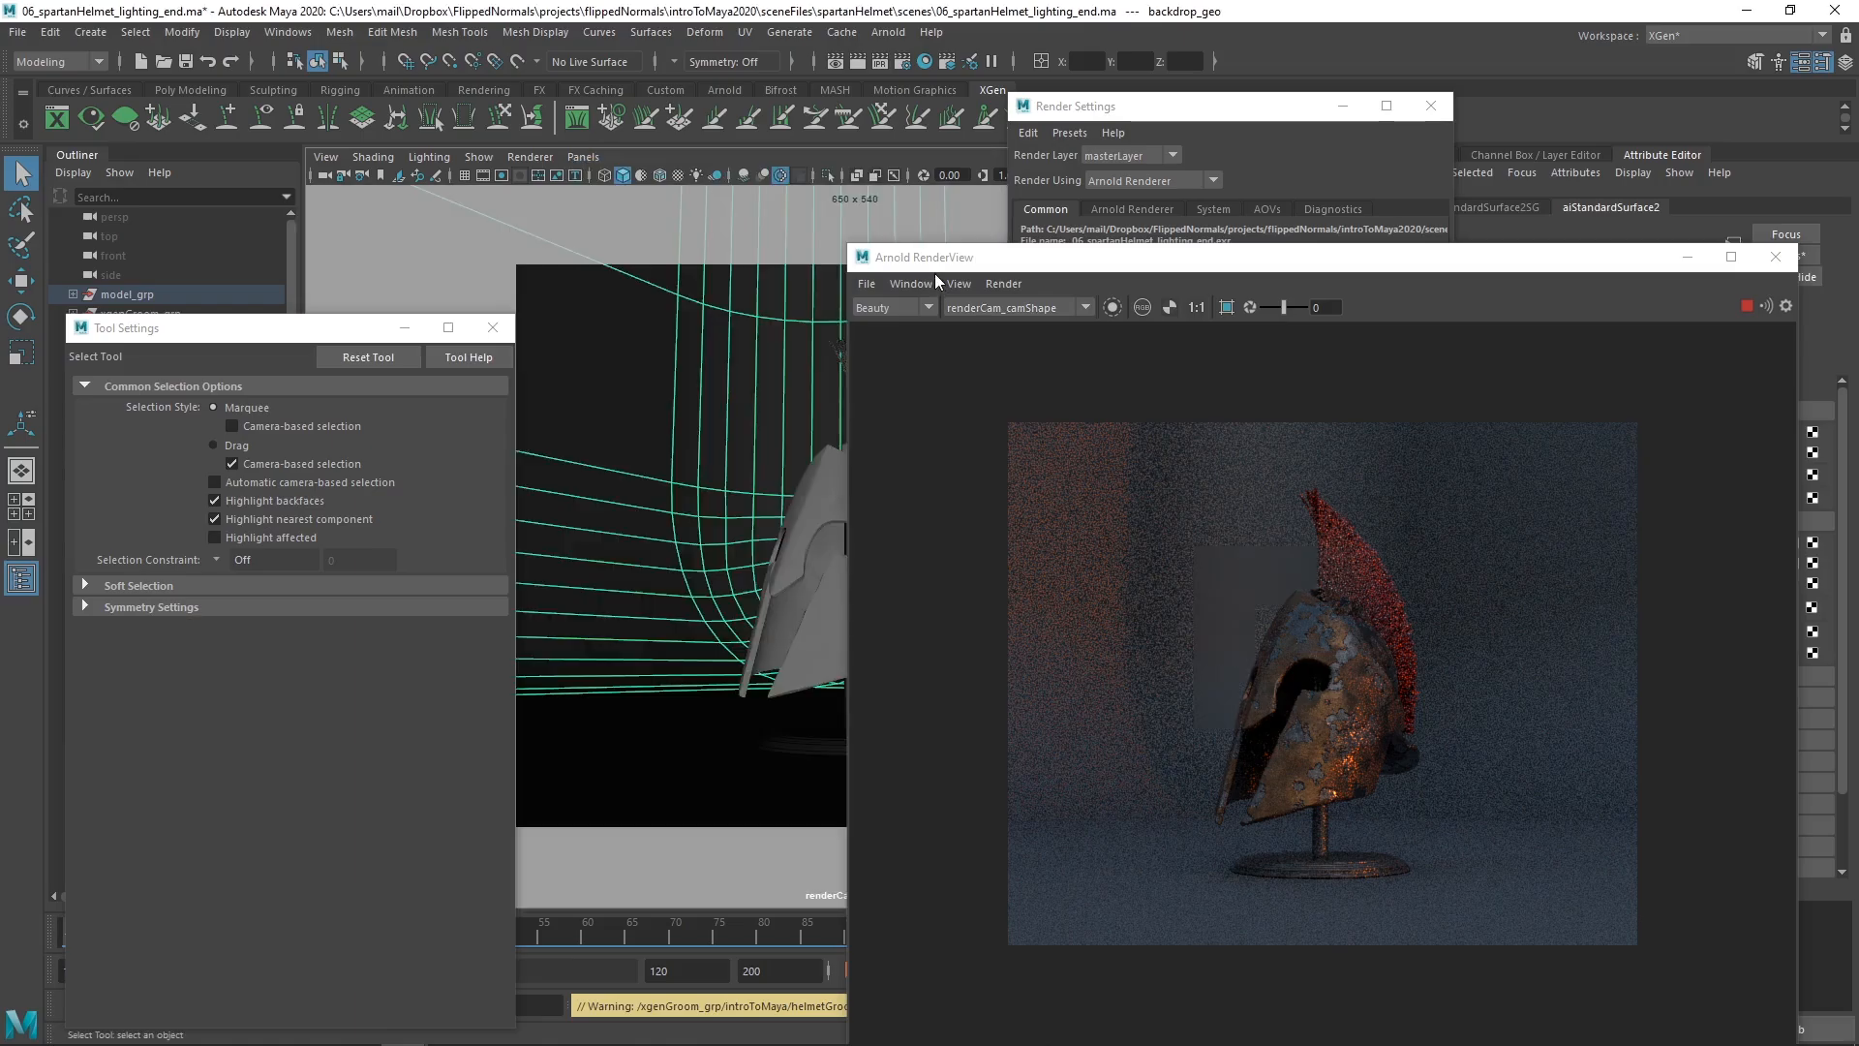
drag(949, 269, 1120, 248)
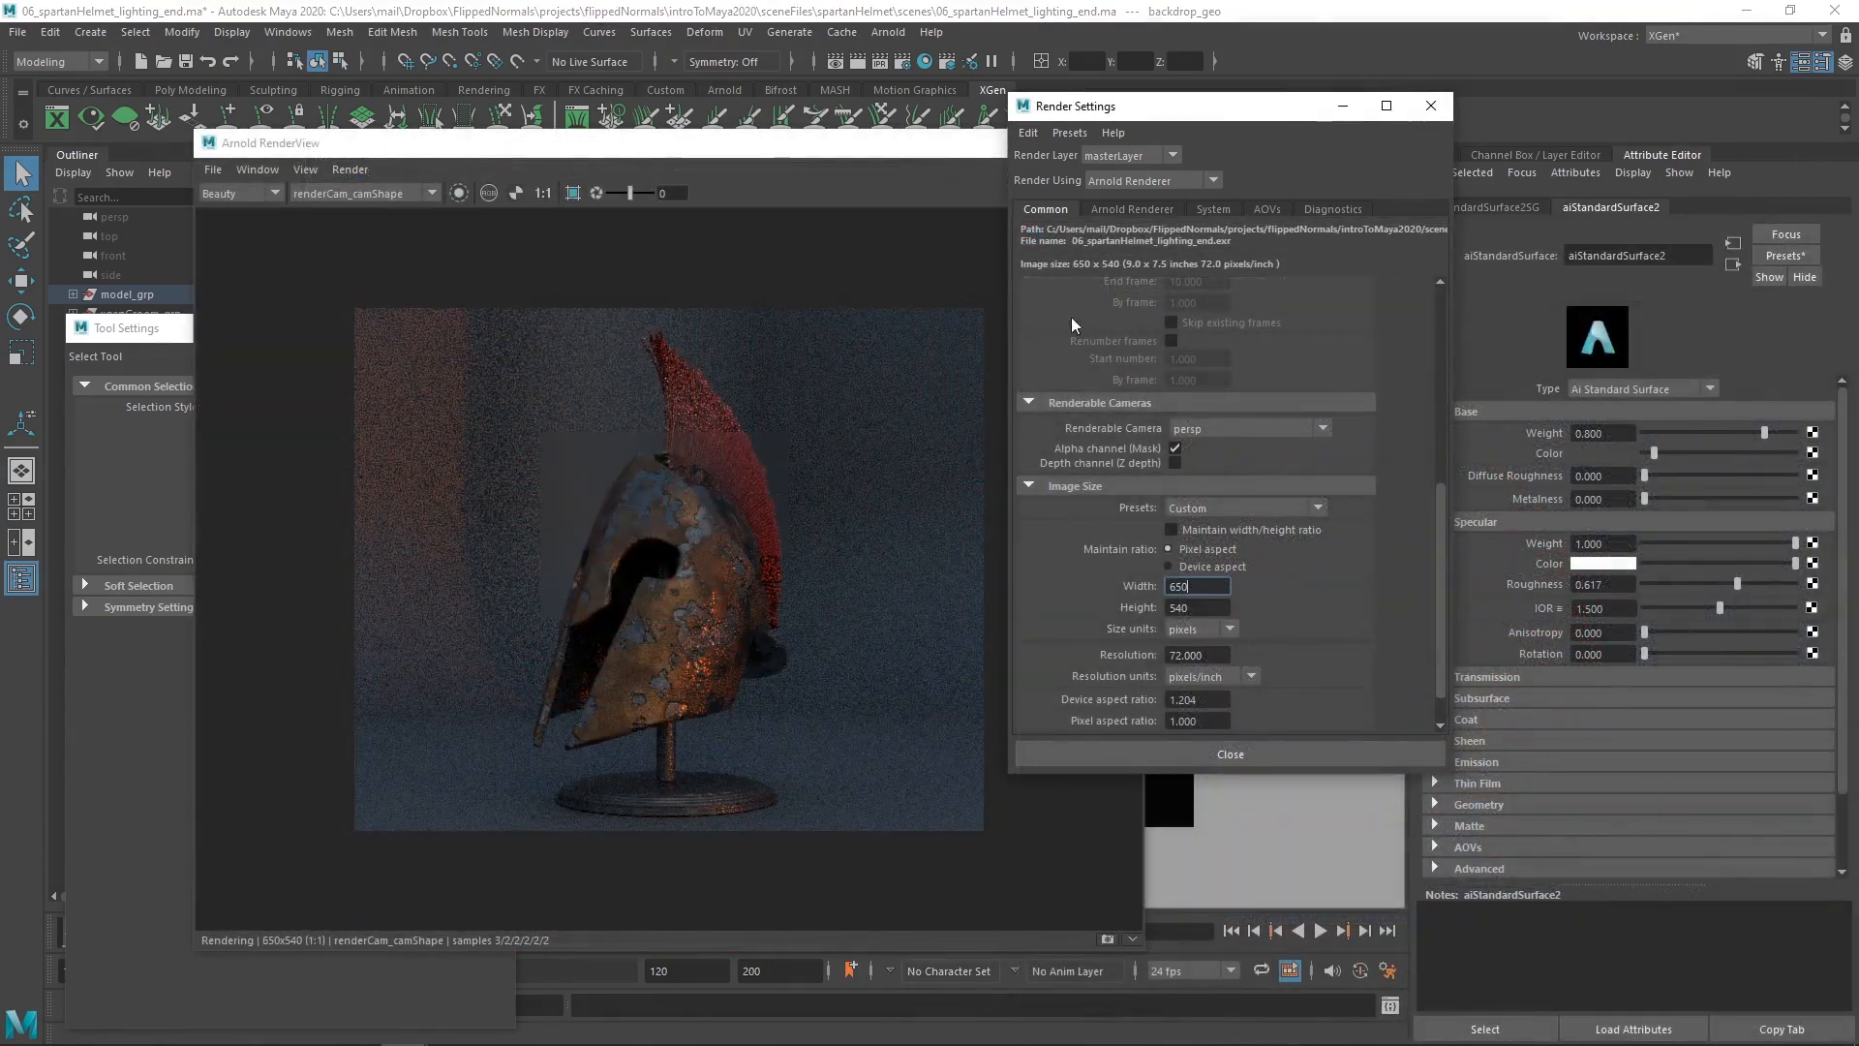
- Lower the Arnold Camera (AA) samples to 1 and close the render settings
click(1128, 210)
click(1204, 306)
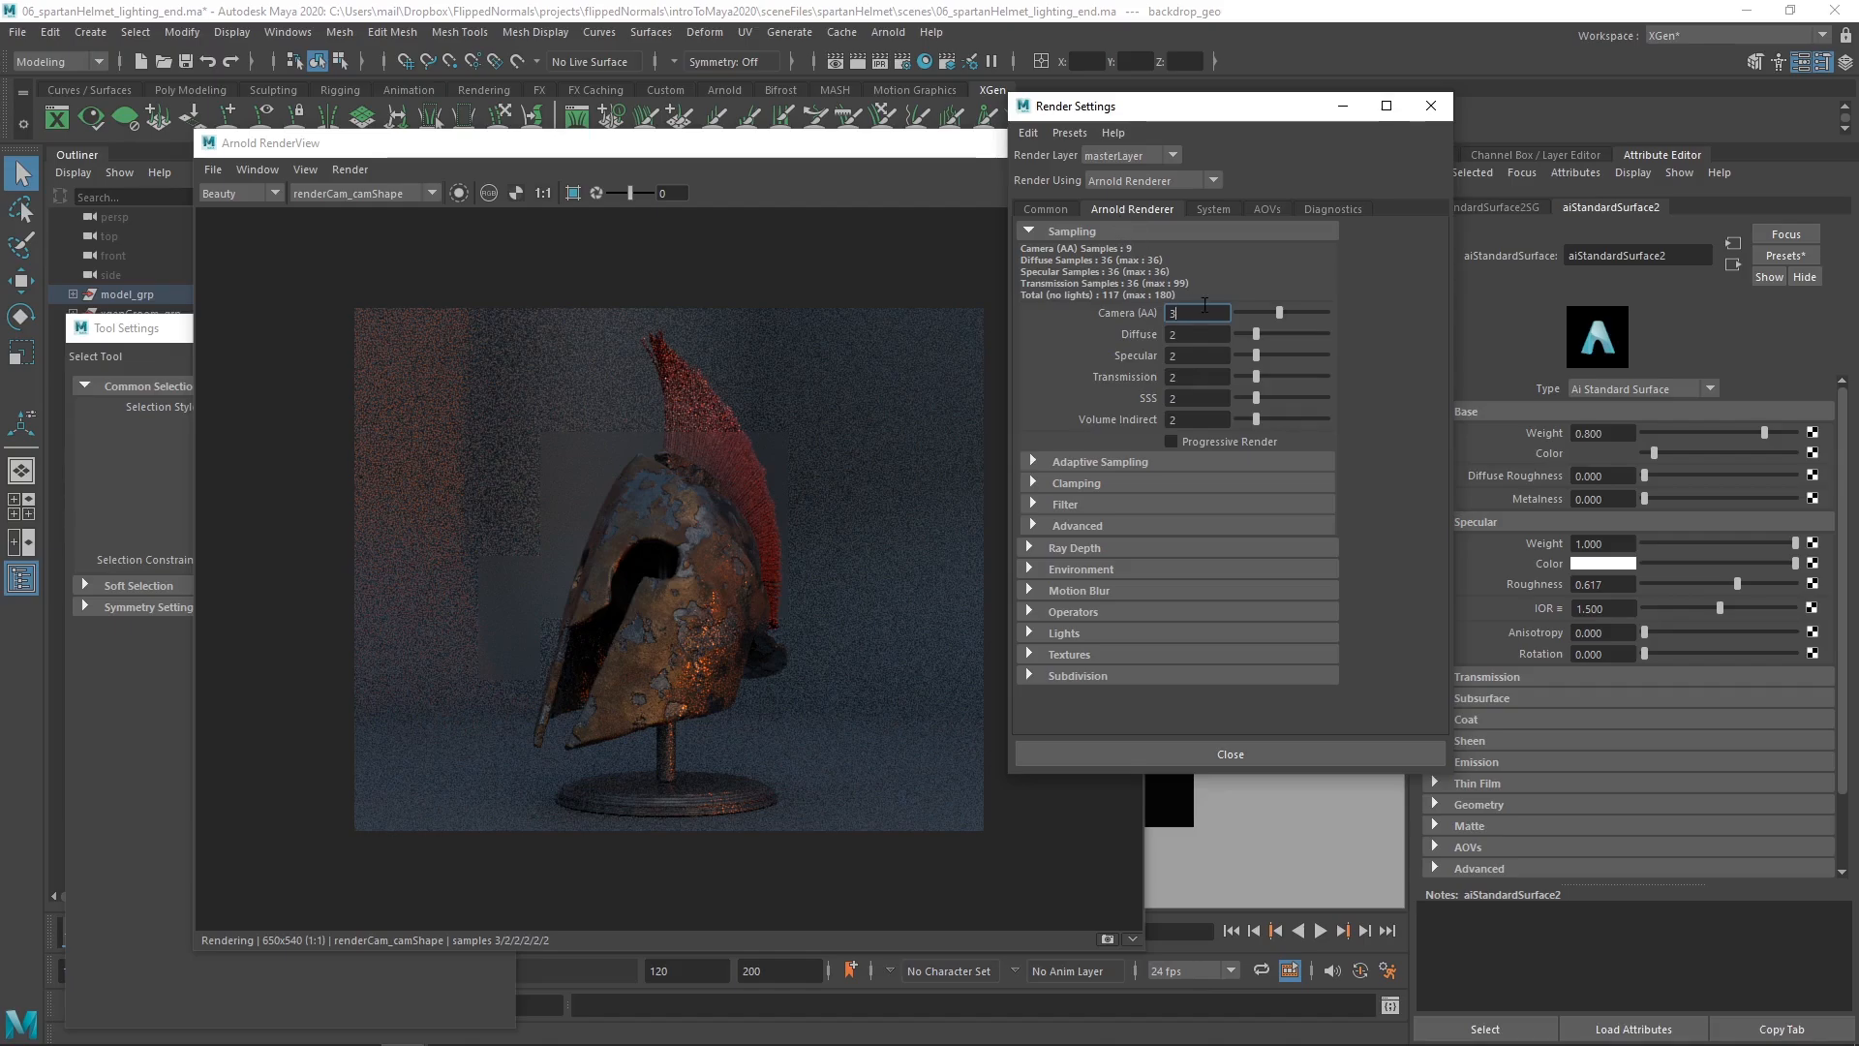
drag(1100, 315, 1097, 315)
text(1)
key(Return)
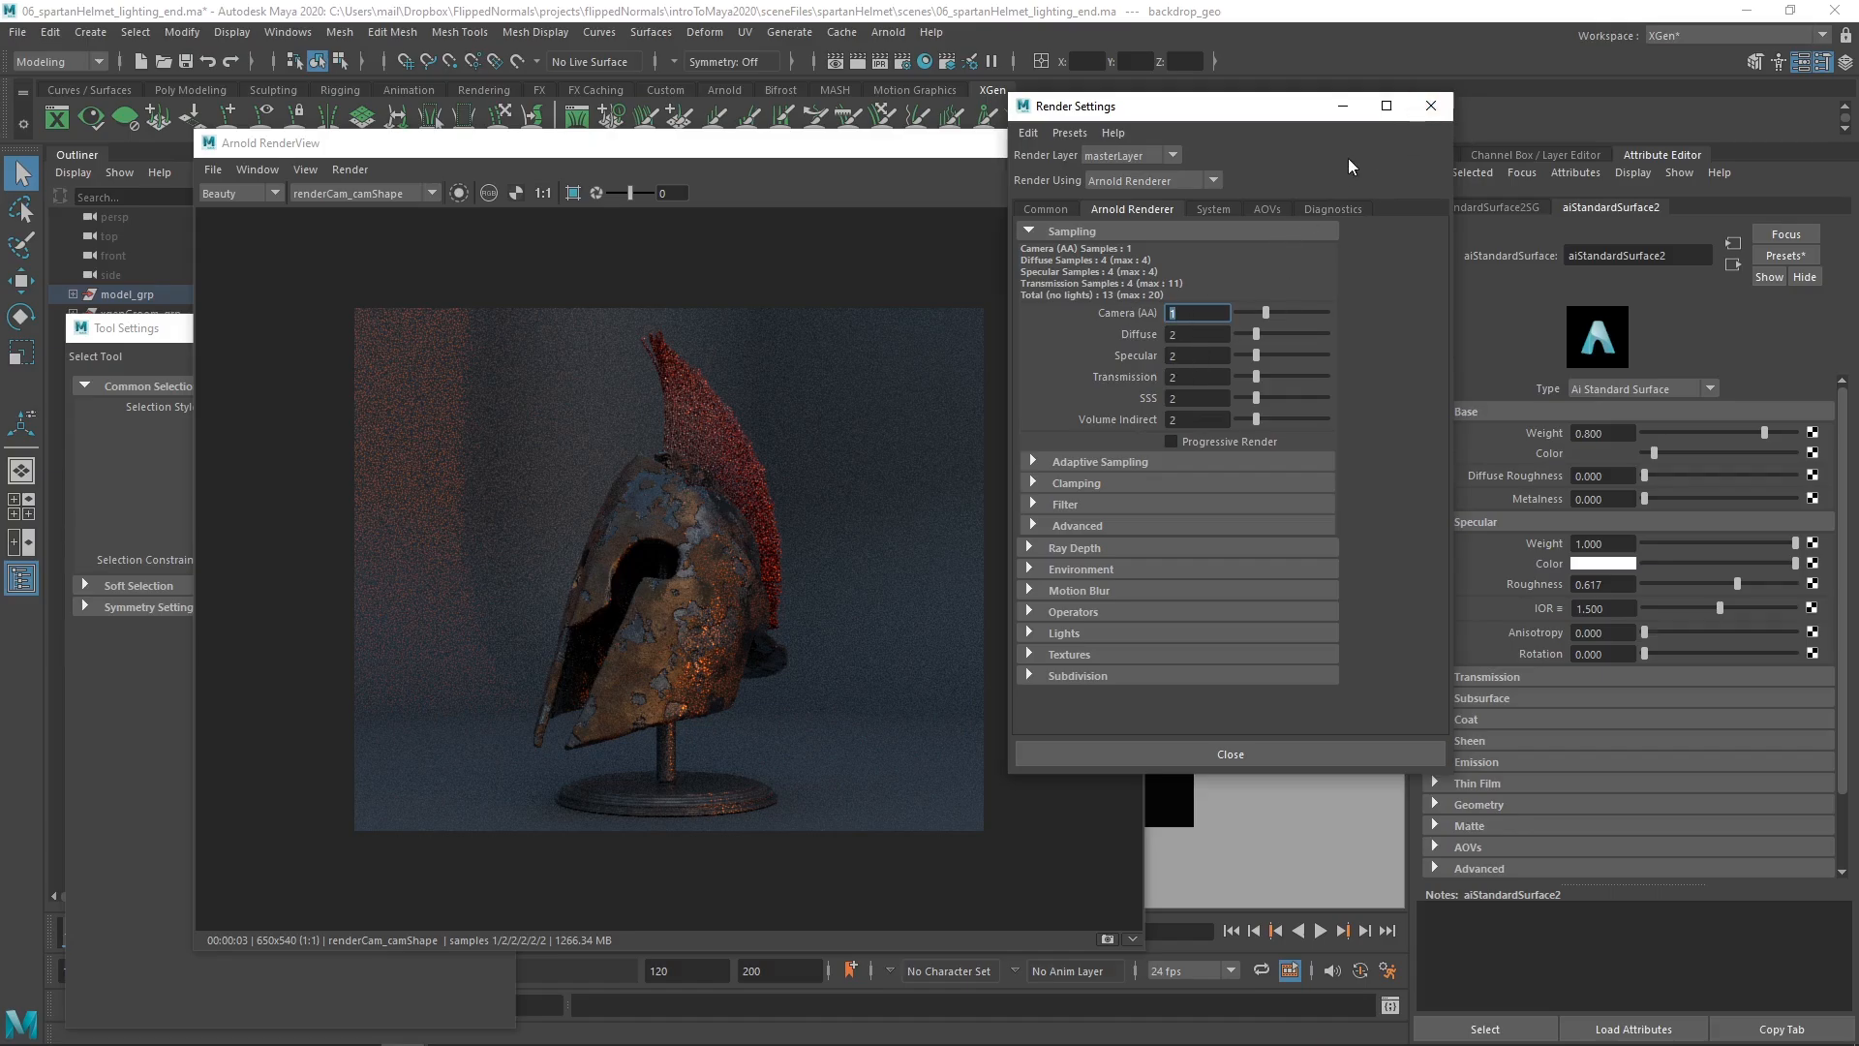
click(1431, 106)
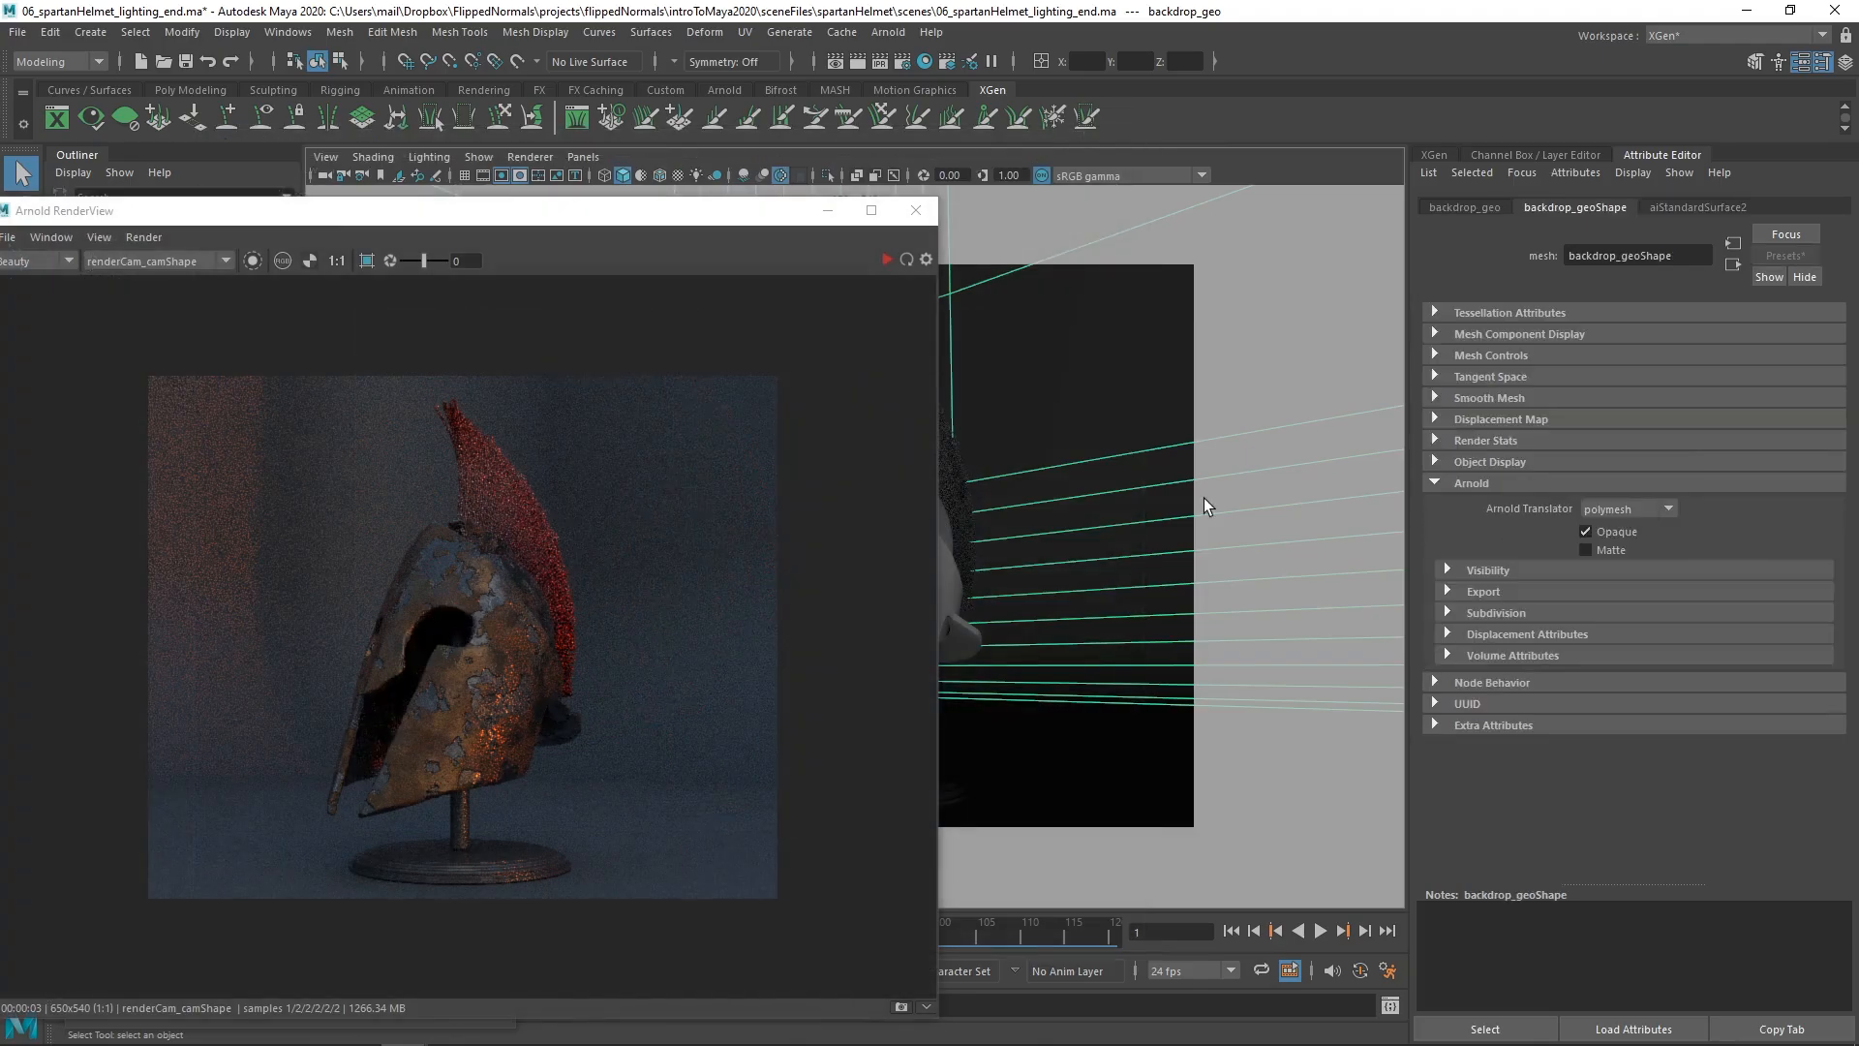
- Switch to the perspective view, select the HDRI sky dome light with its transform channels shown, and start the render
key(space)
drag(1205, 497, 1204, 451)
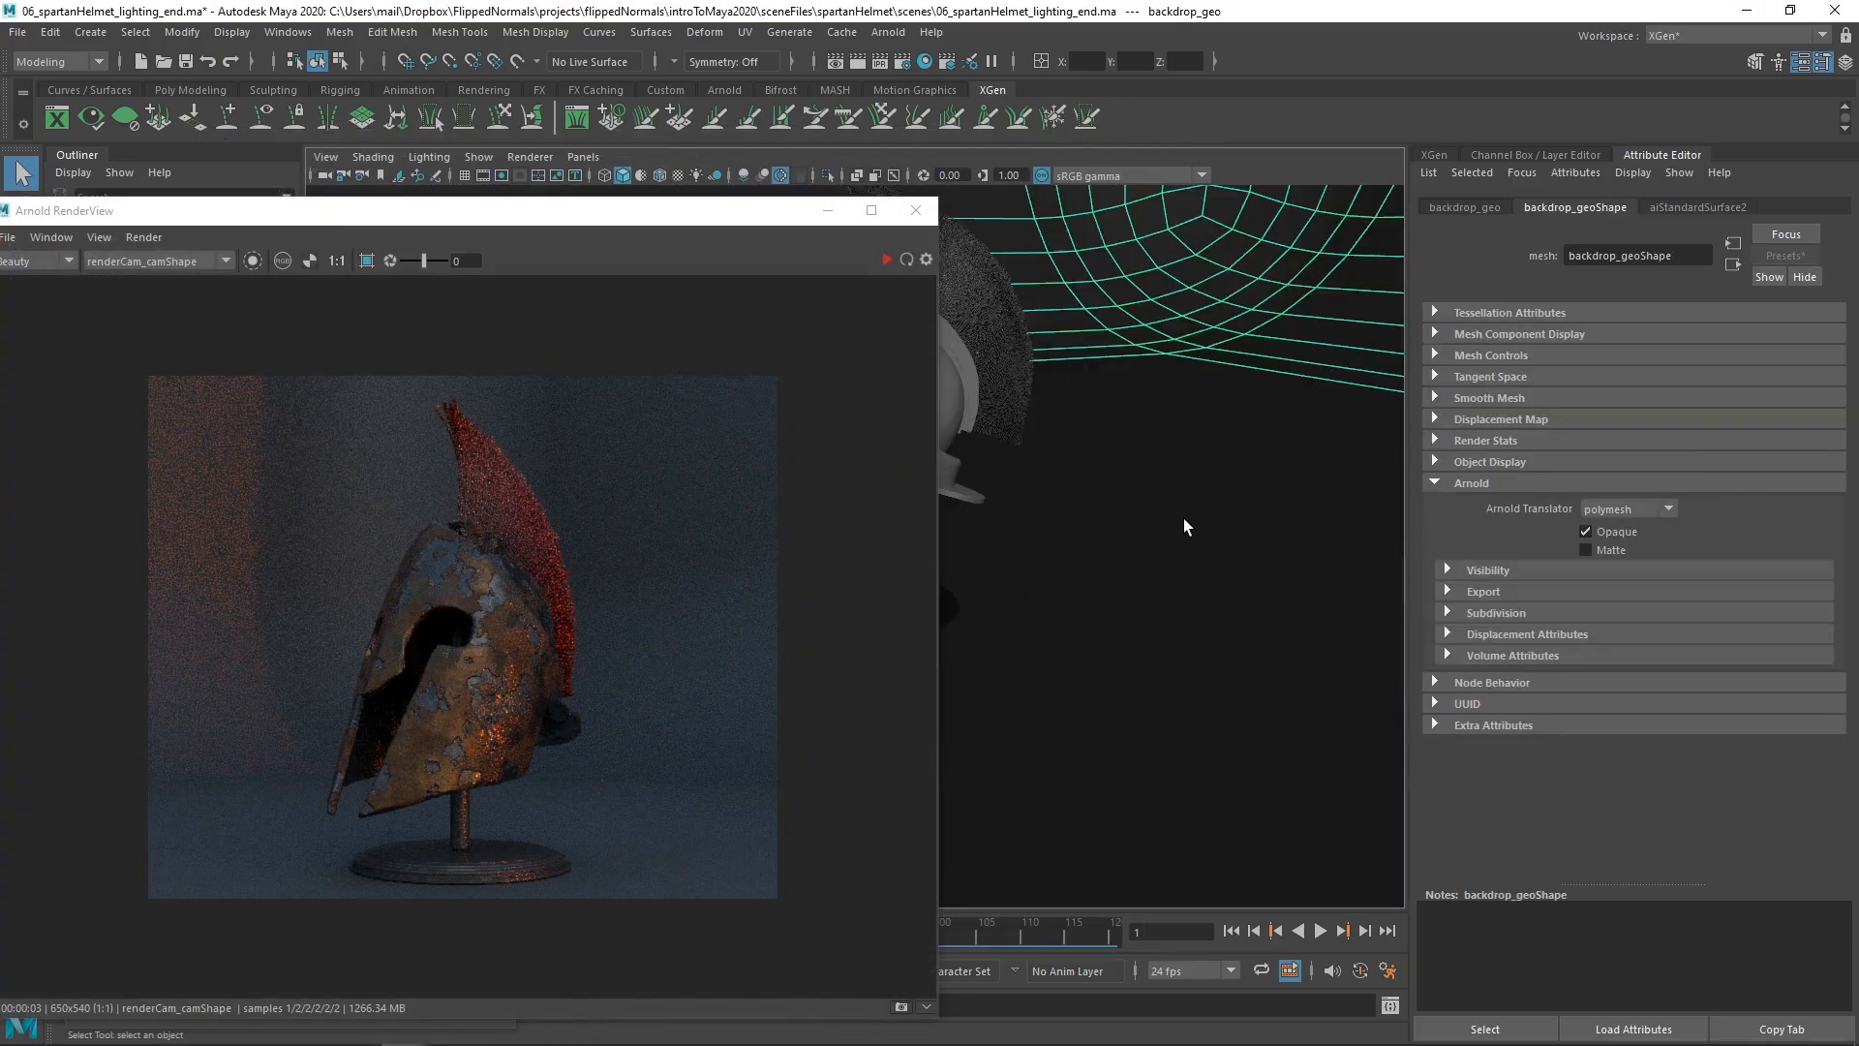
scroll(1180, 522, down, 5)
click(1185, 767)
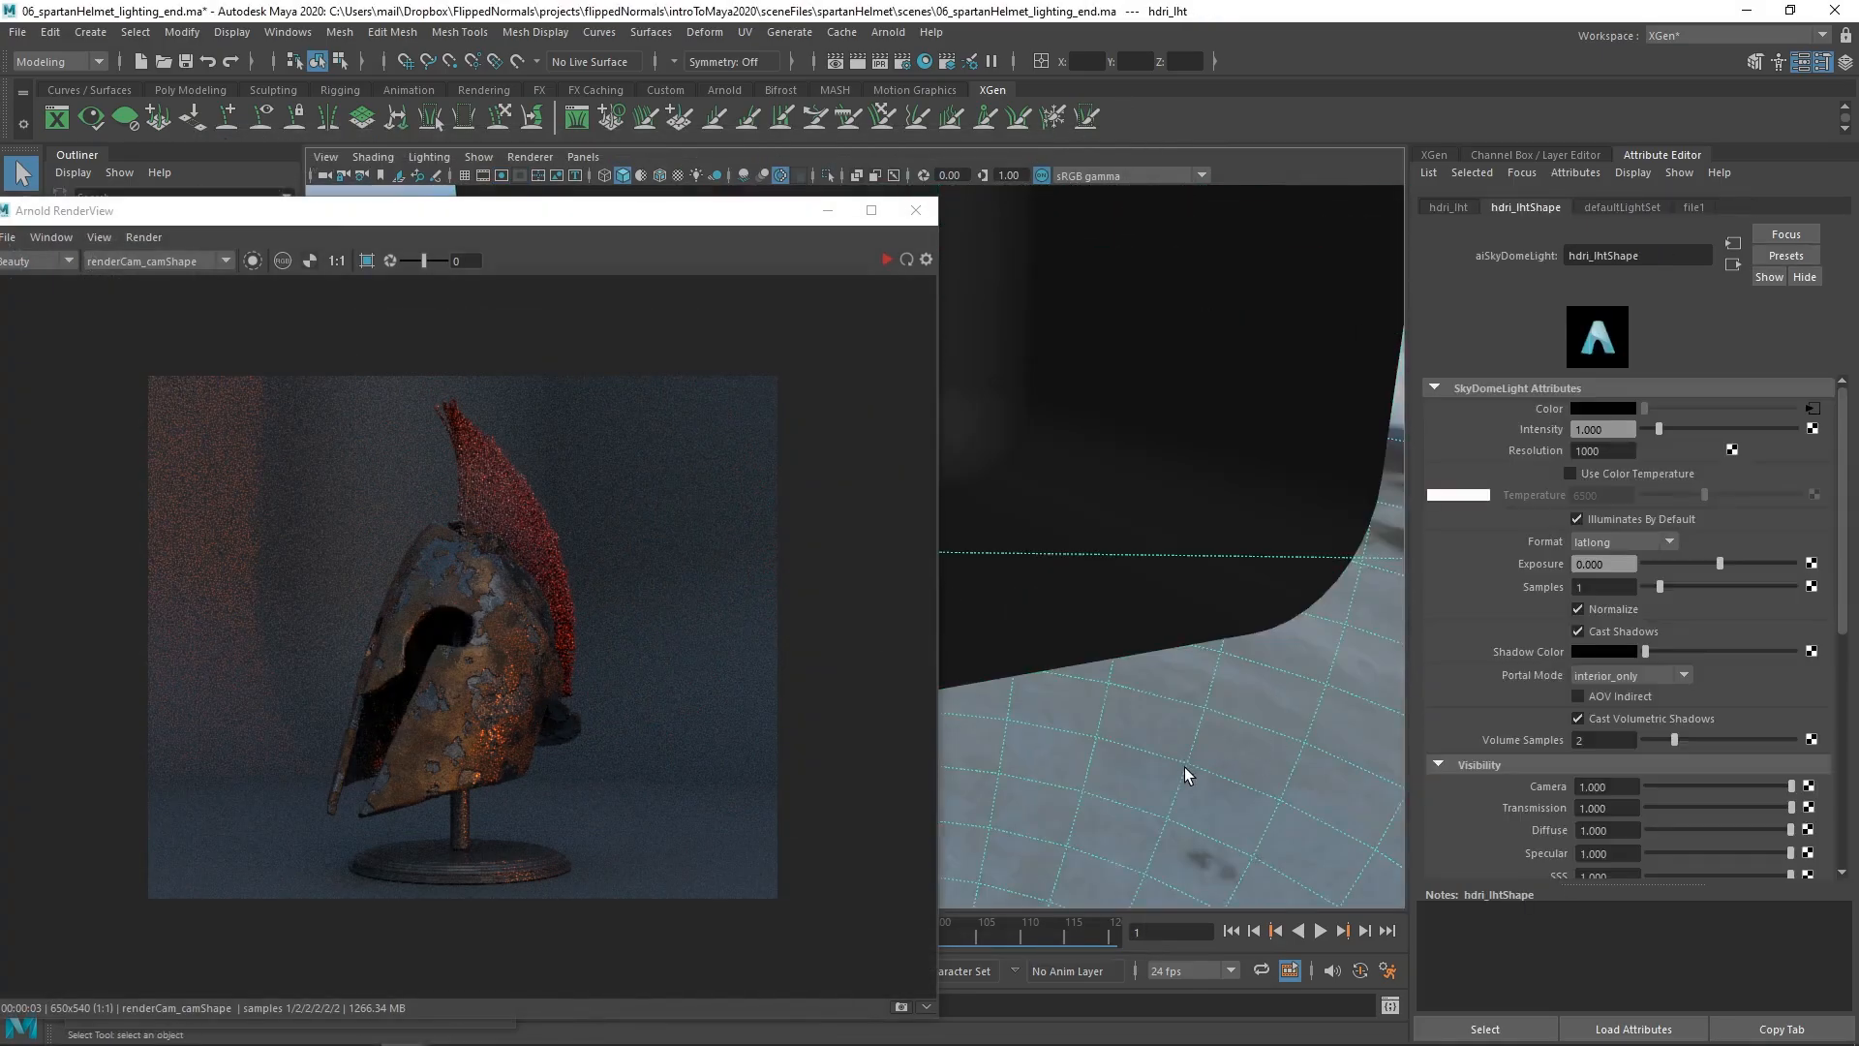
alt+right_drag(1141, 459, 1232, 492)
key(ctrl+a)
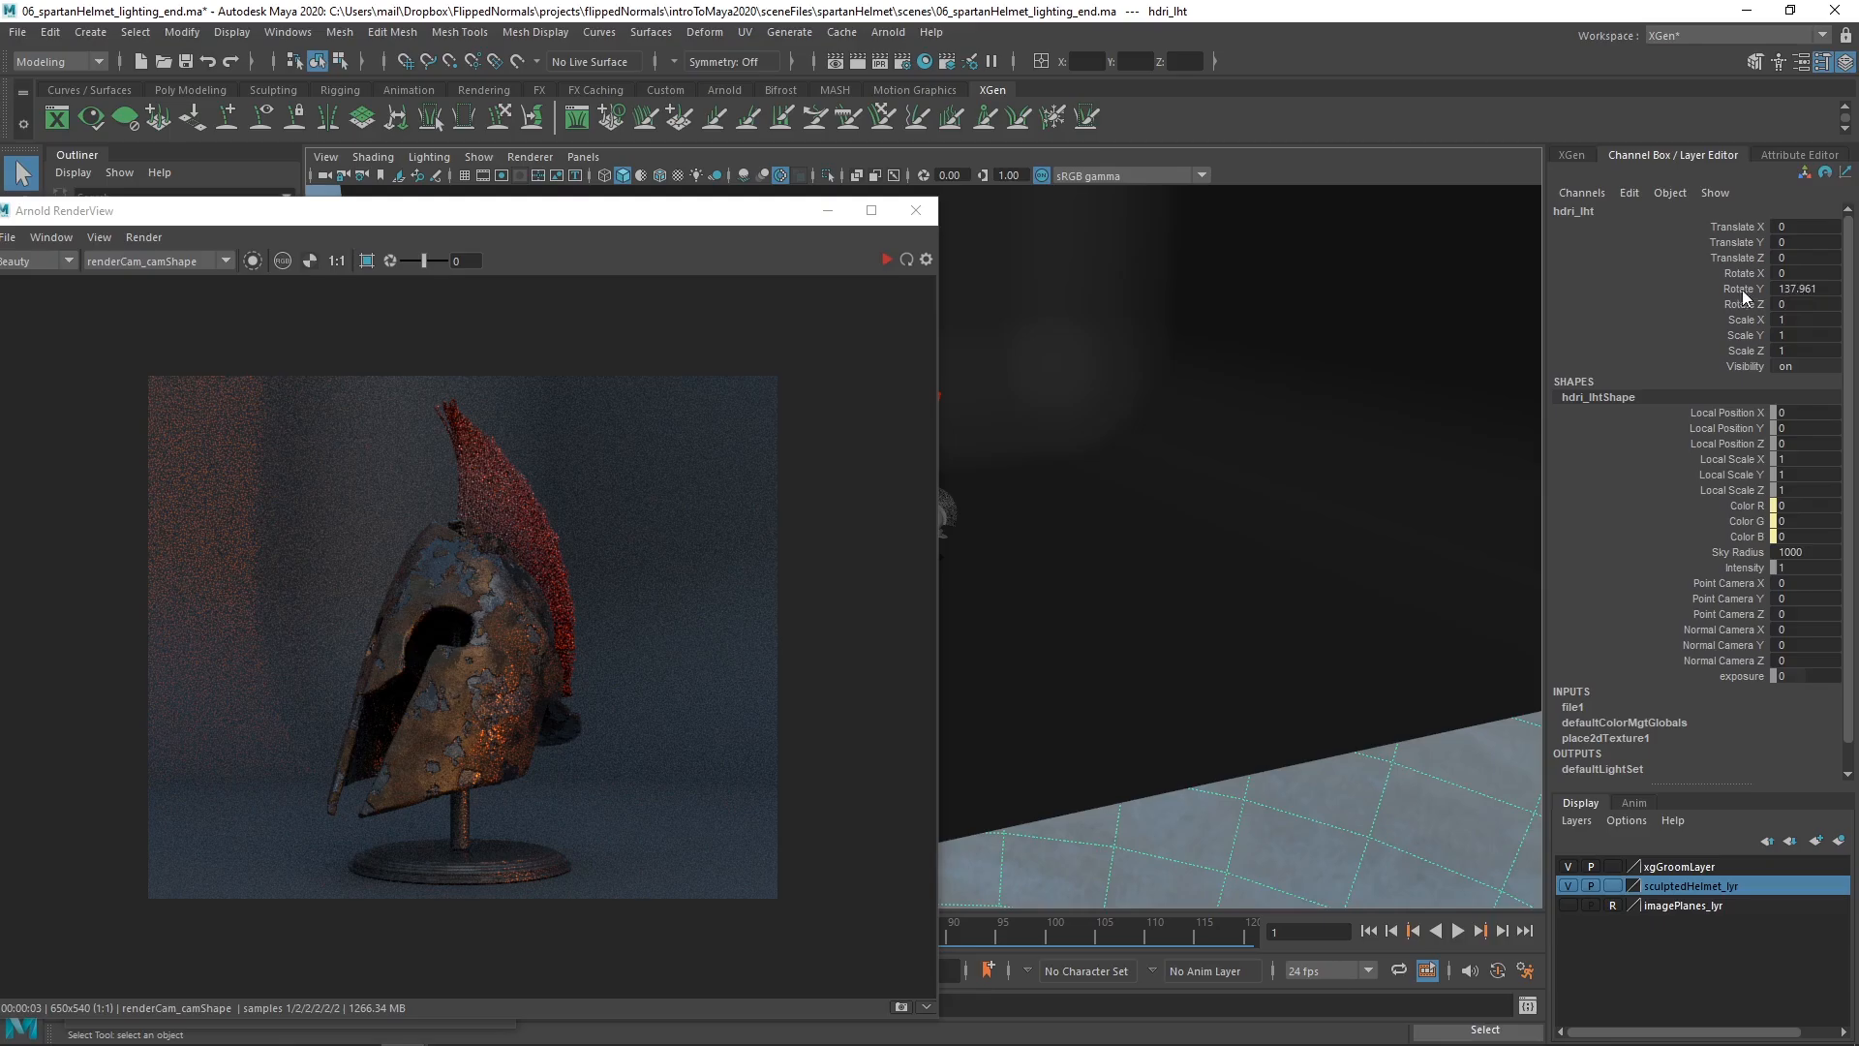
alt+right_drag(1282, 436, 899, 397)
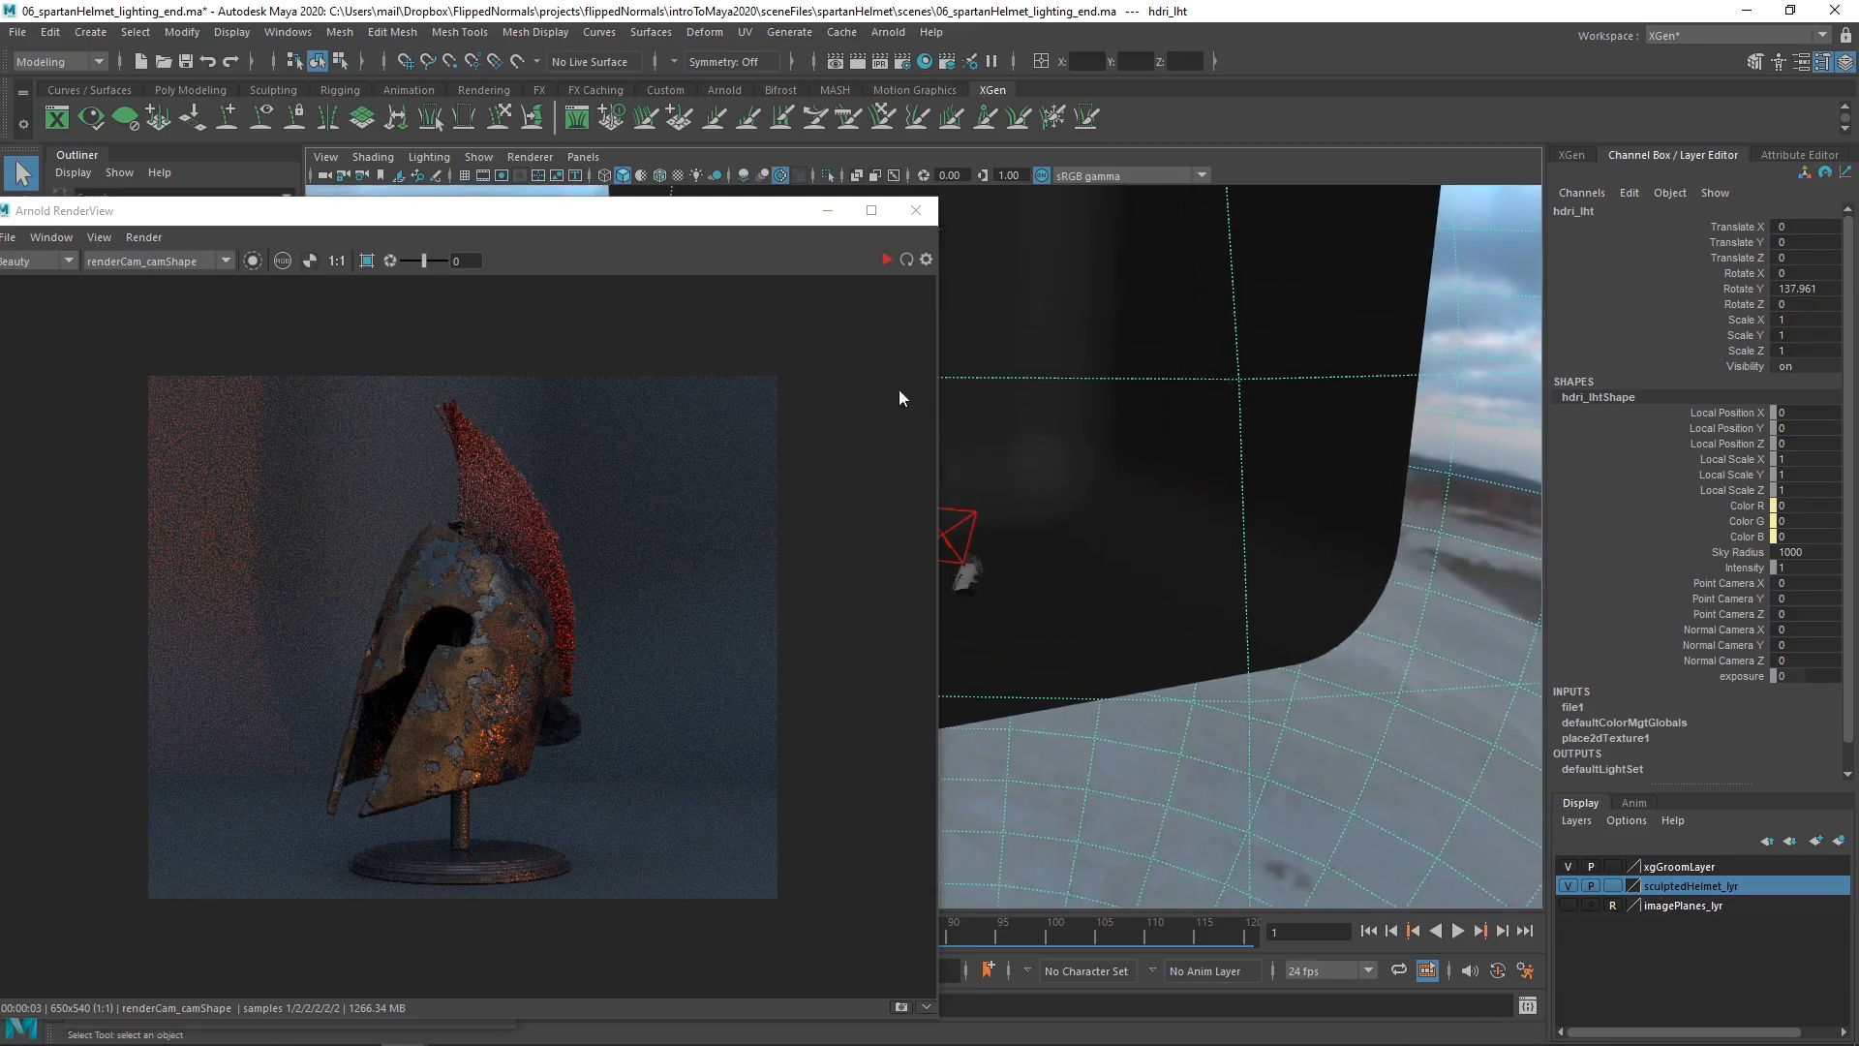
click(884, 260)
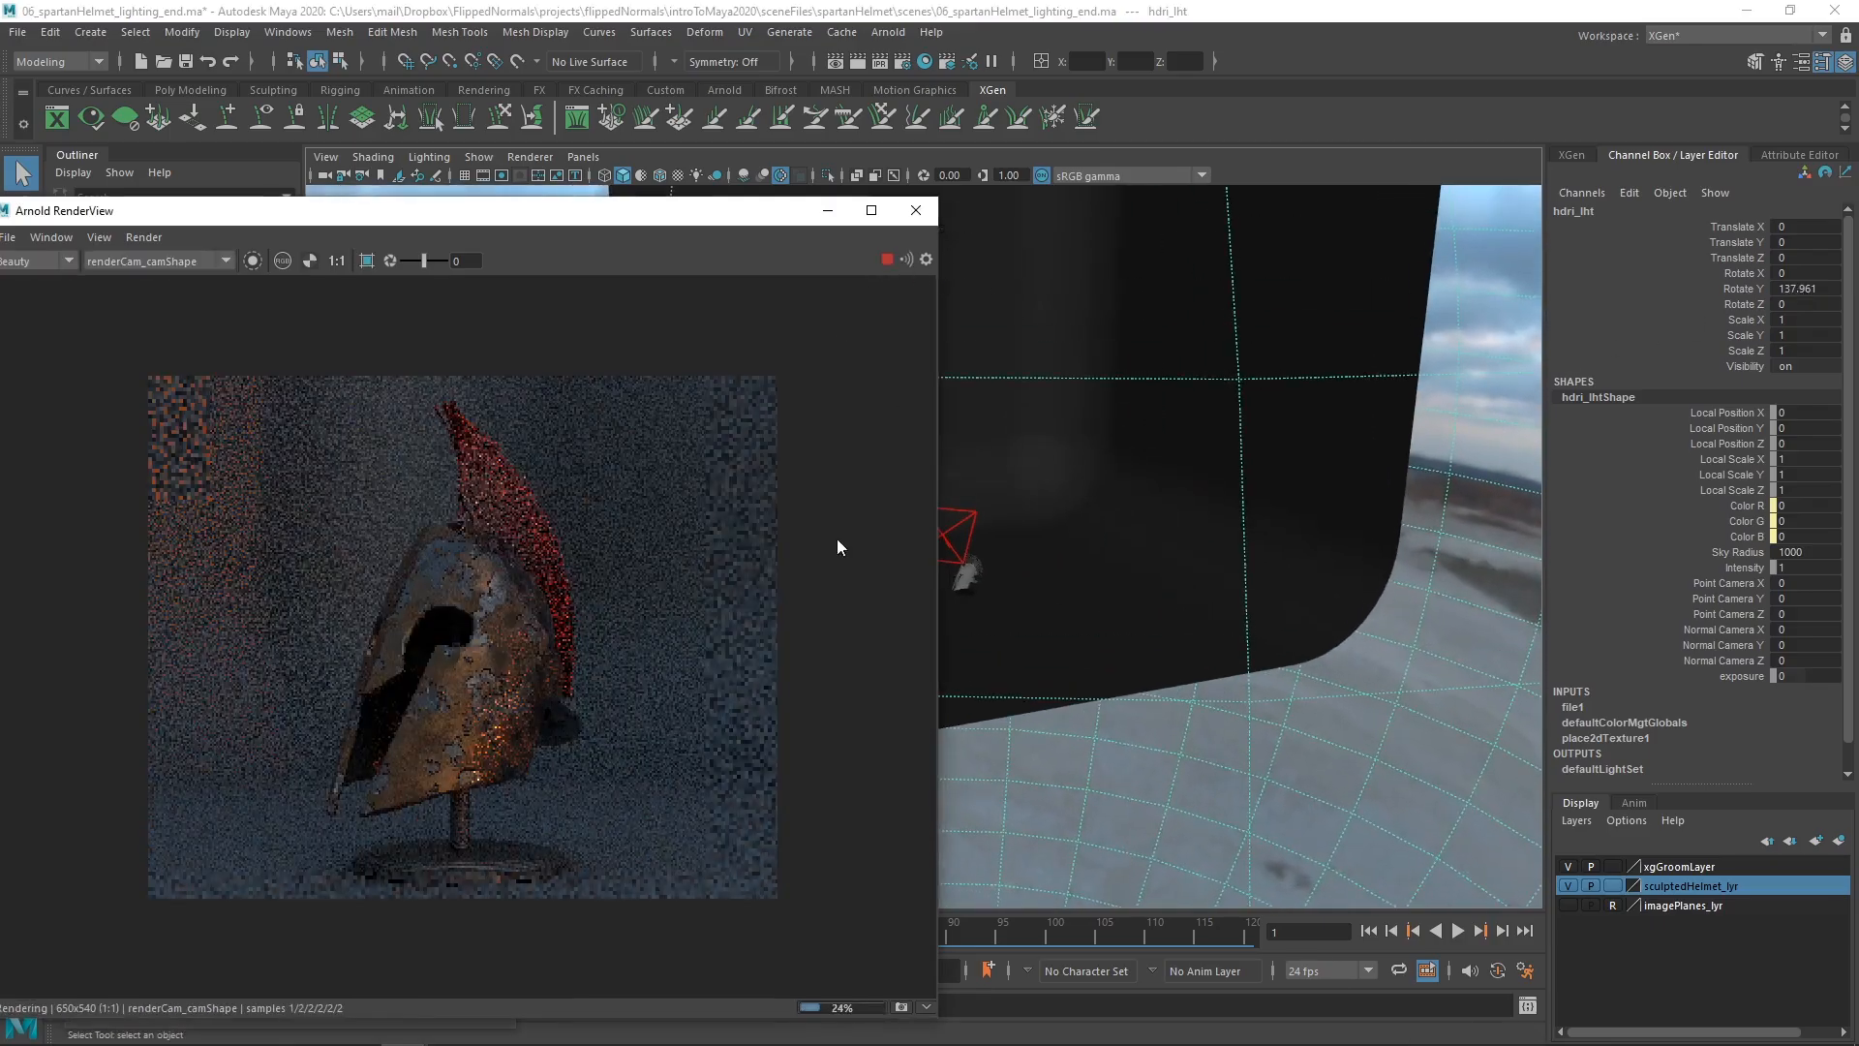
- Rotate the HDRI sky dome light around Y to about -241.7 degrees, checking the lighting in the live render
click(1739, 290)
middle_drag(1162, 510, 1498, 545)
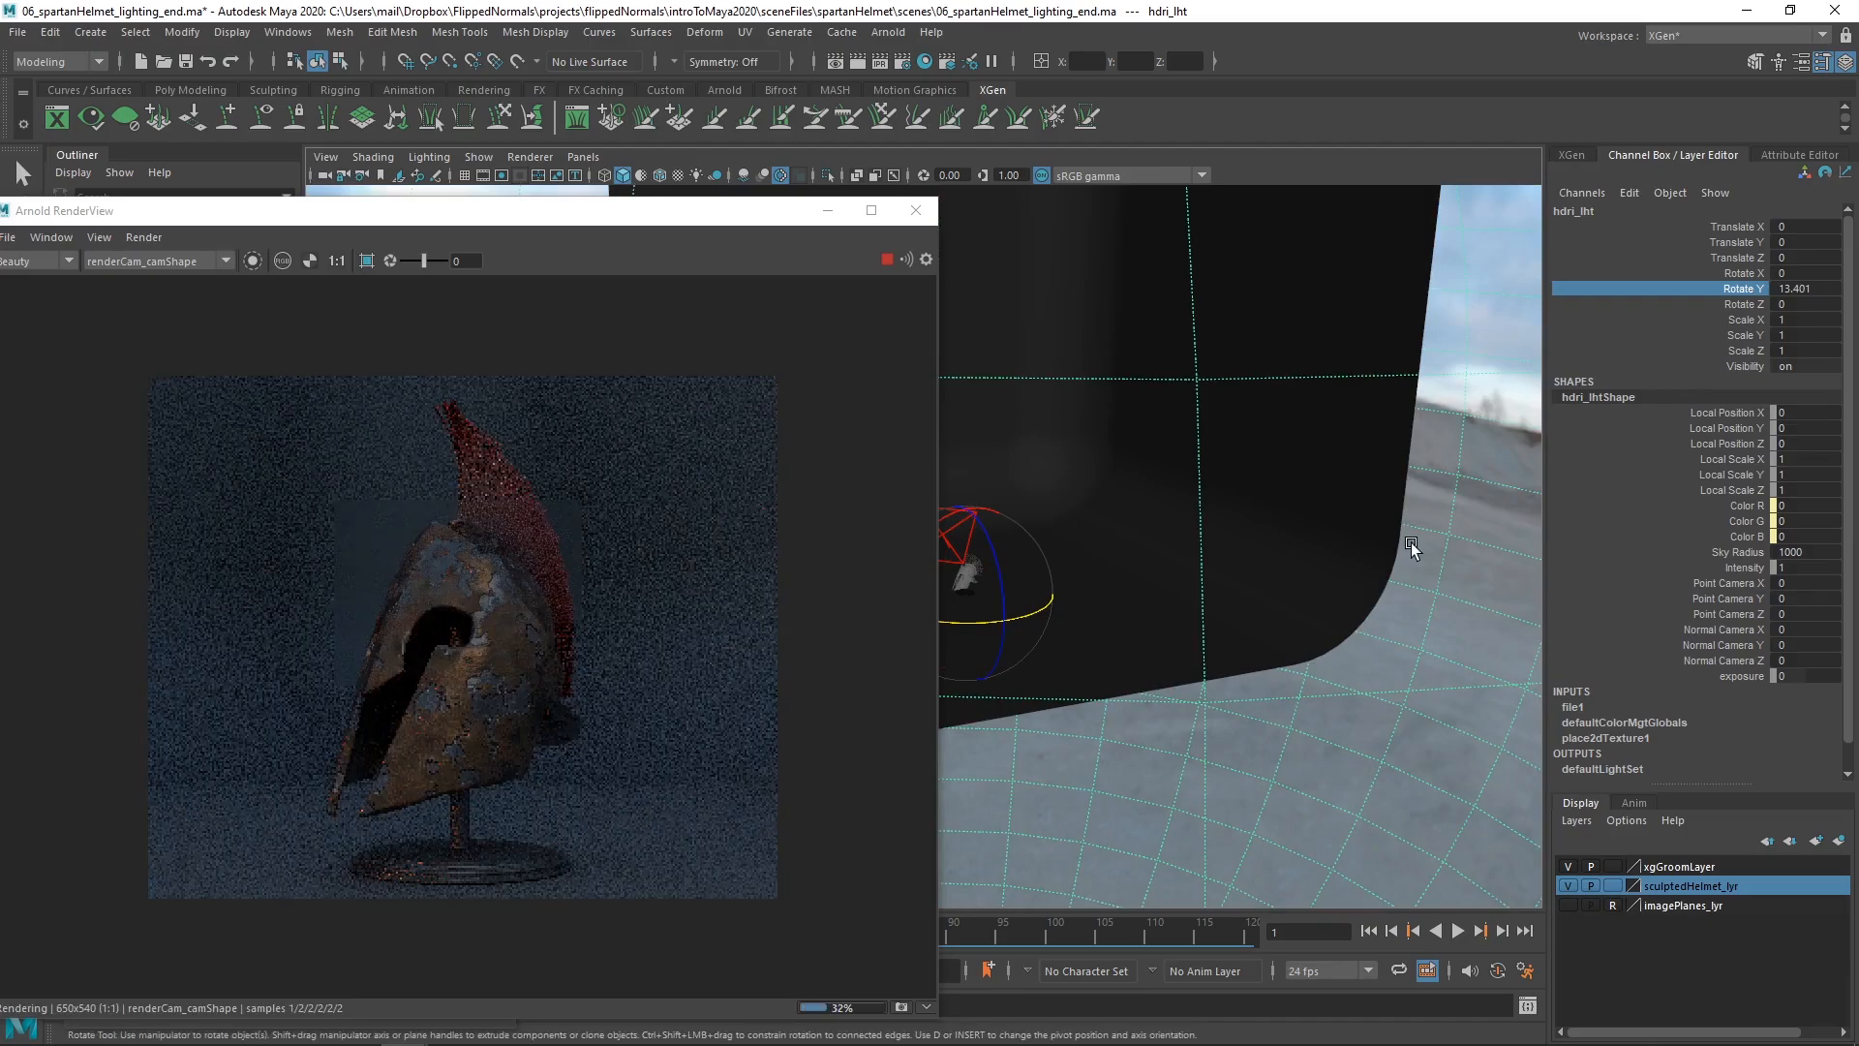
middle_drag(1410, 543, 1319, 453)
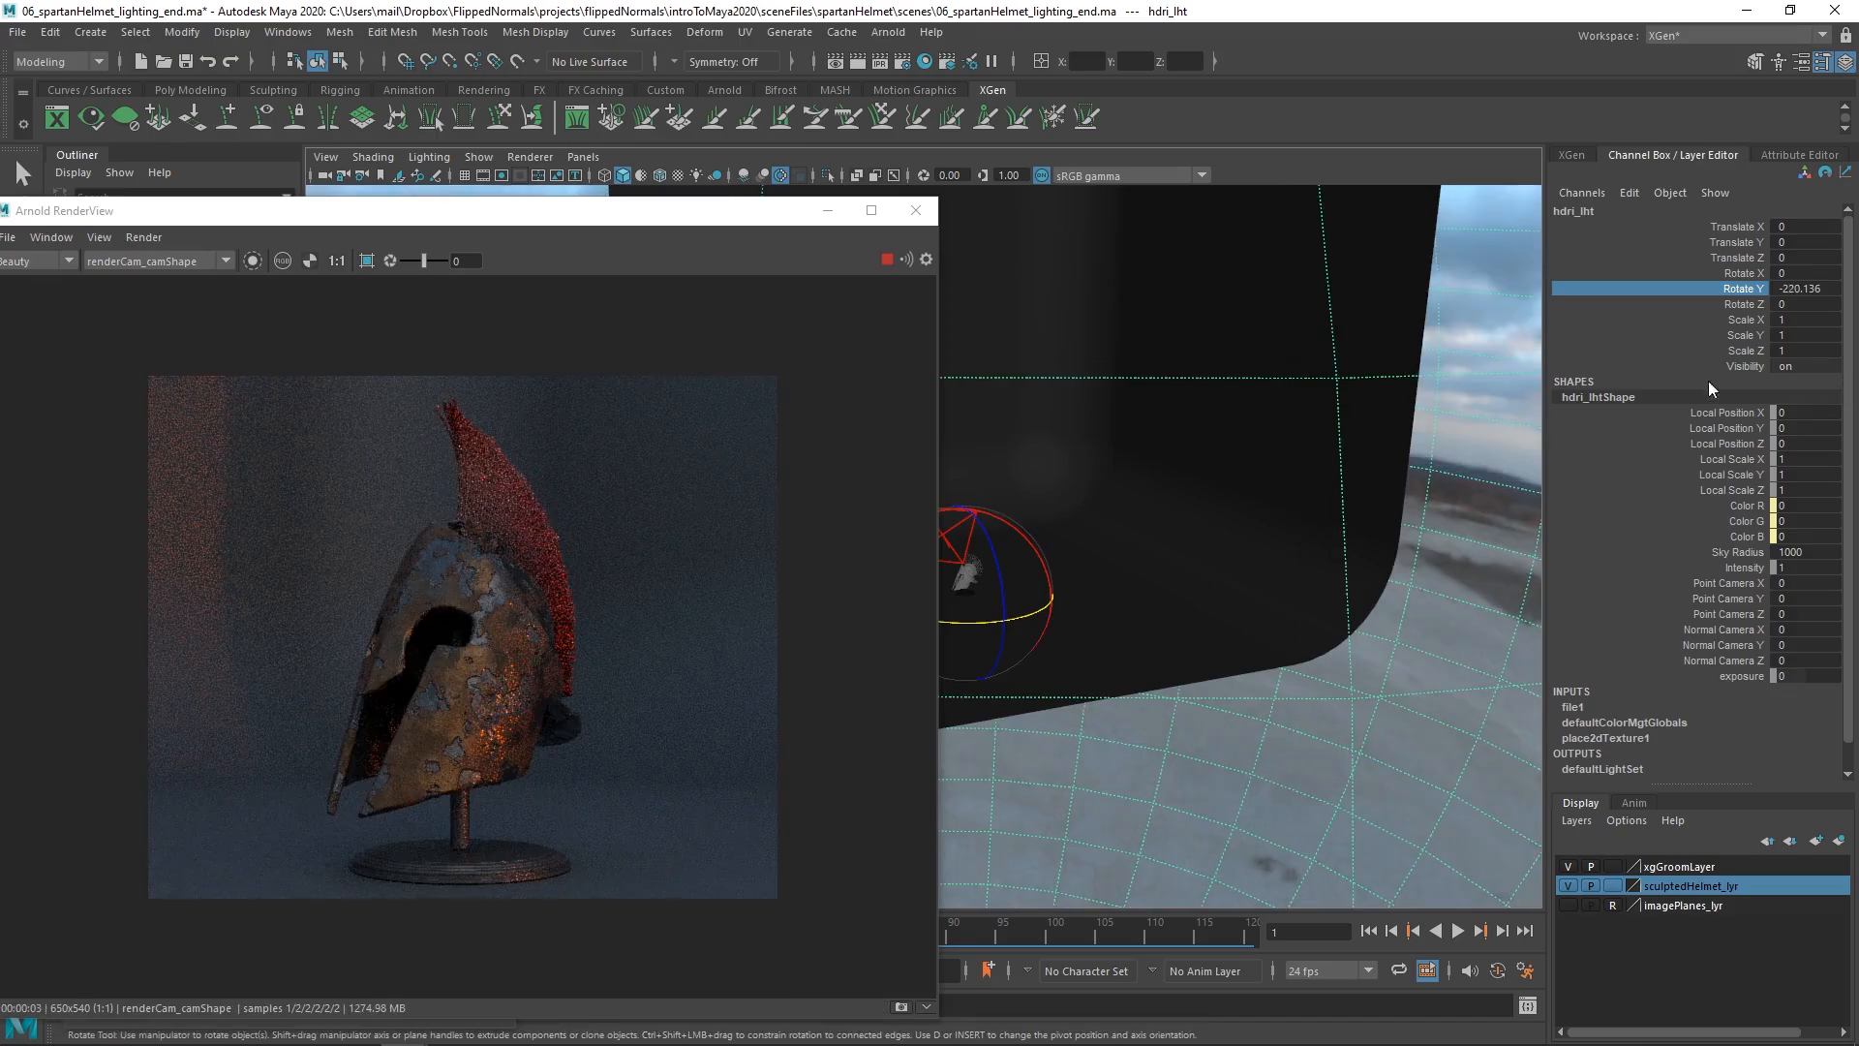
middle_drag(1351, 432, 1381, 433)
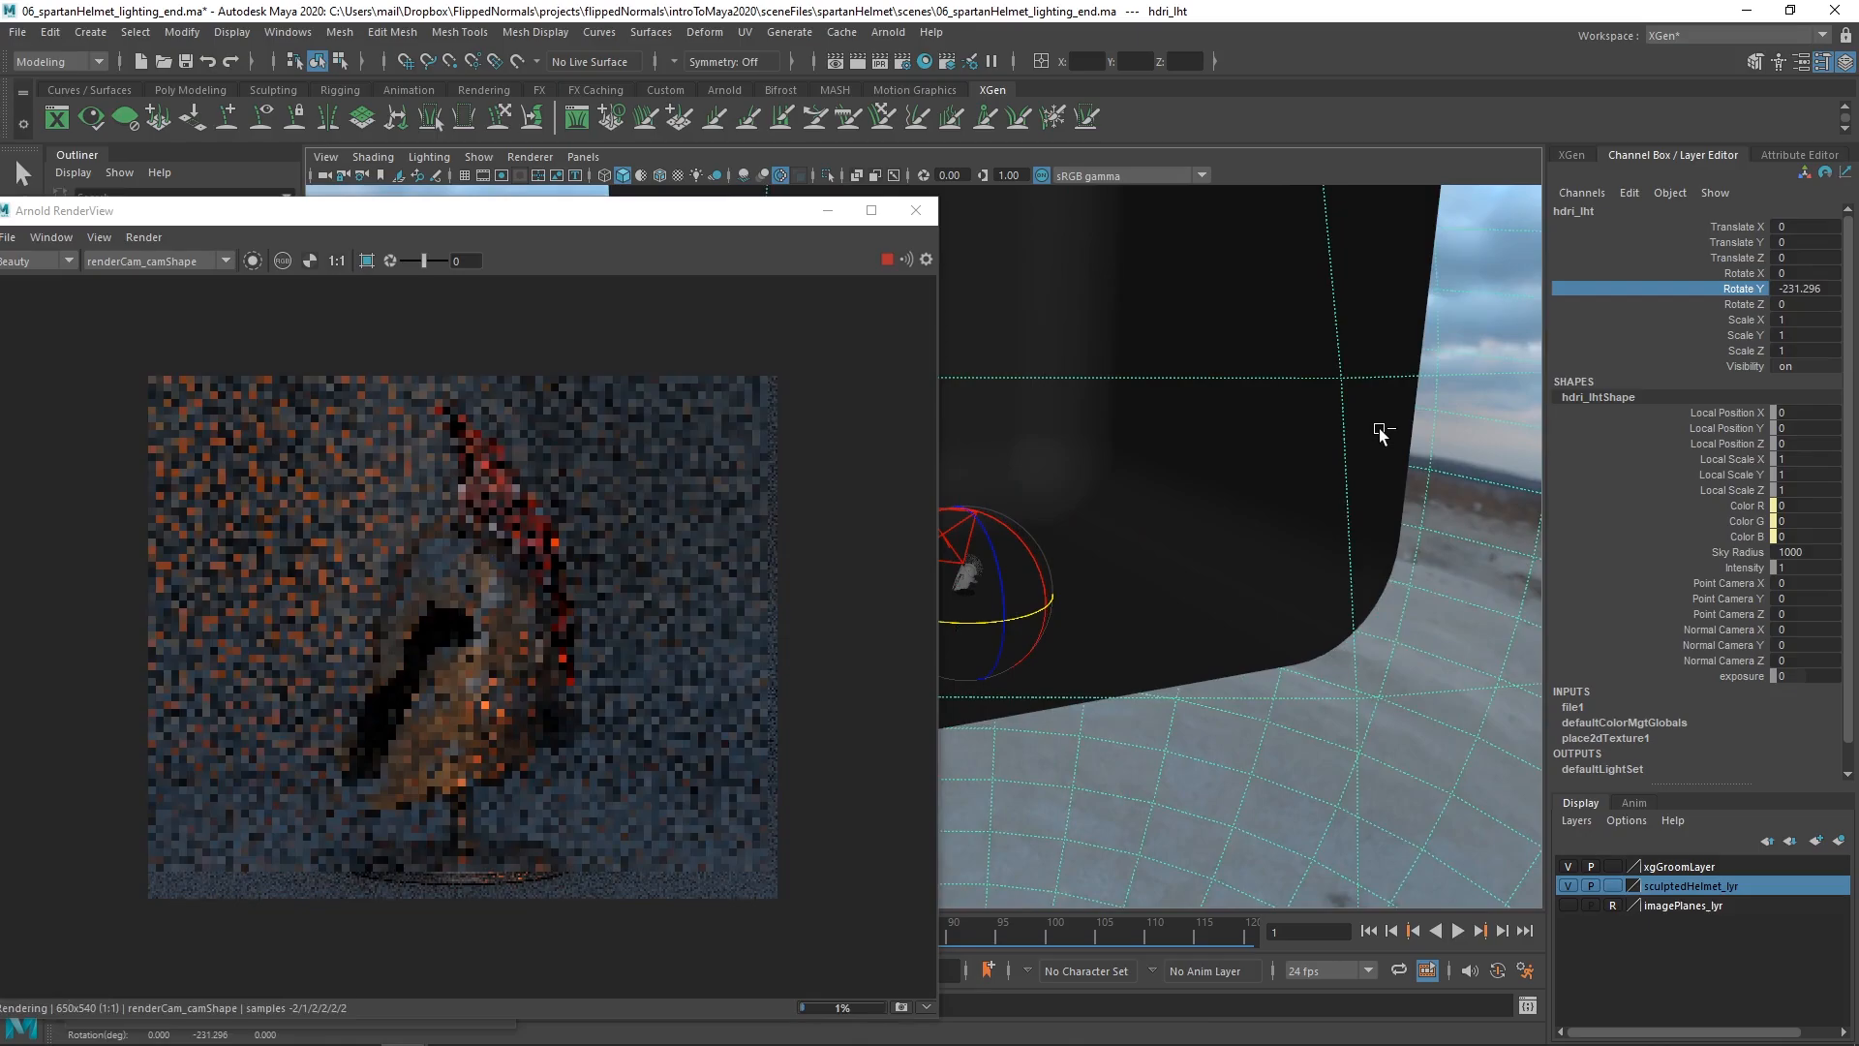
middle_drag(1380, 434, 1381, 436)
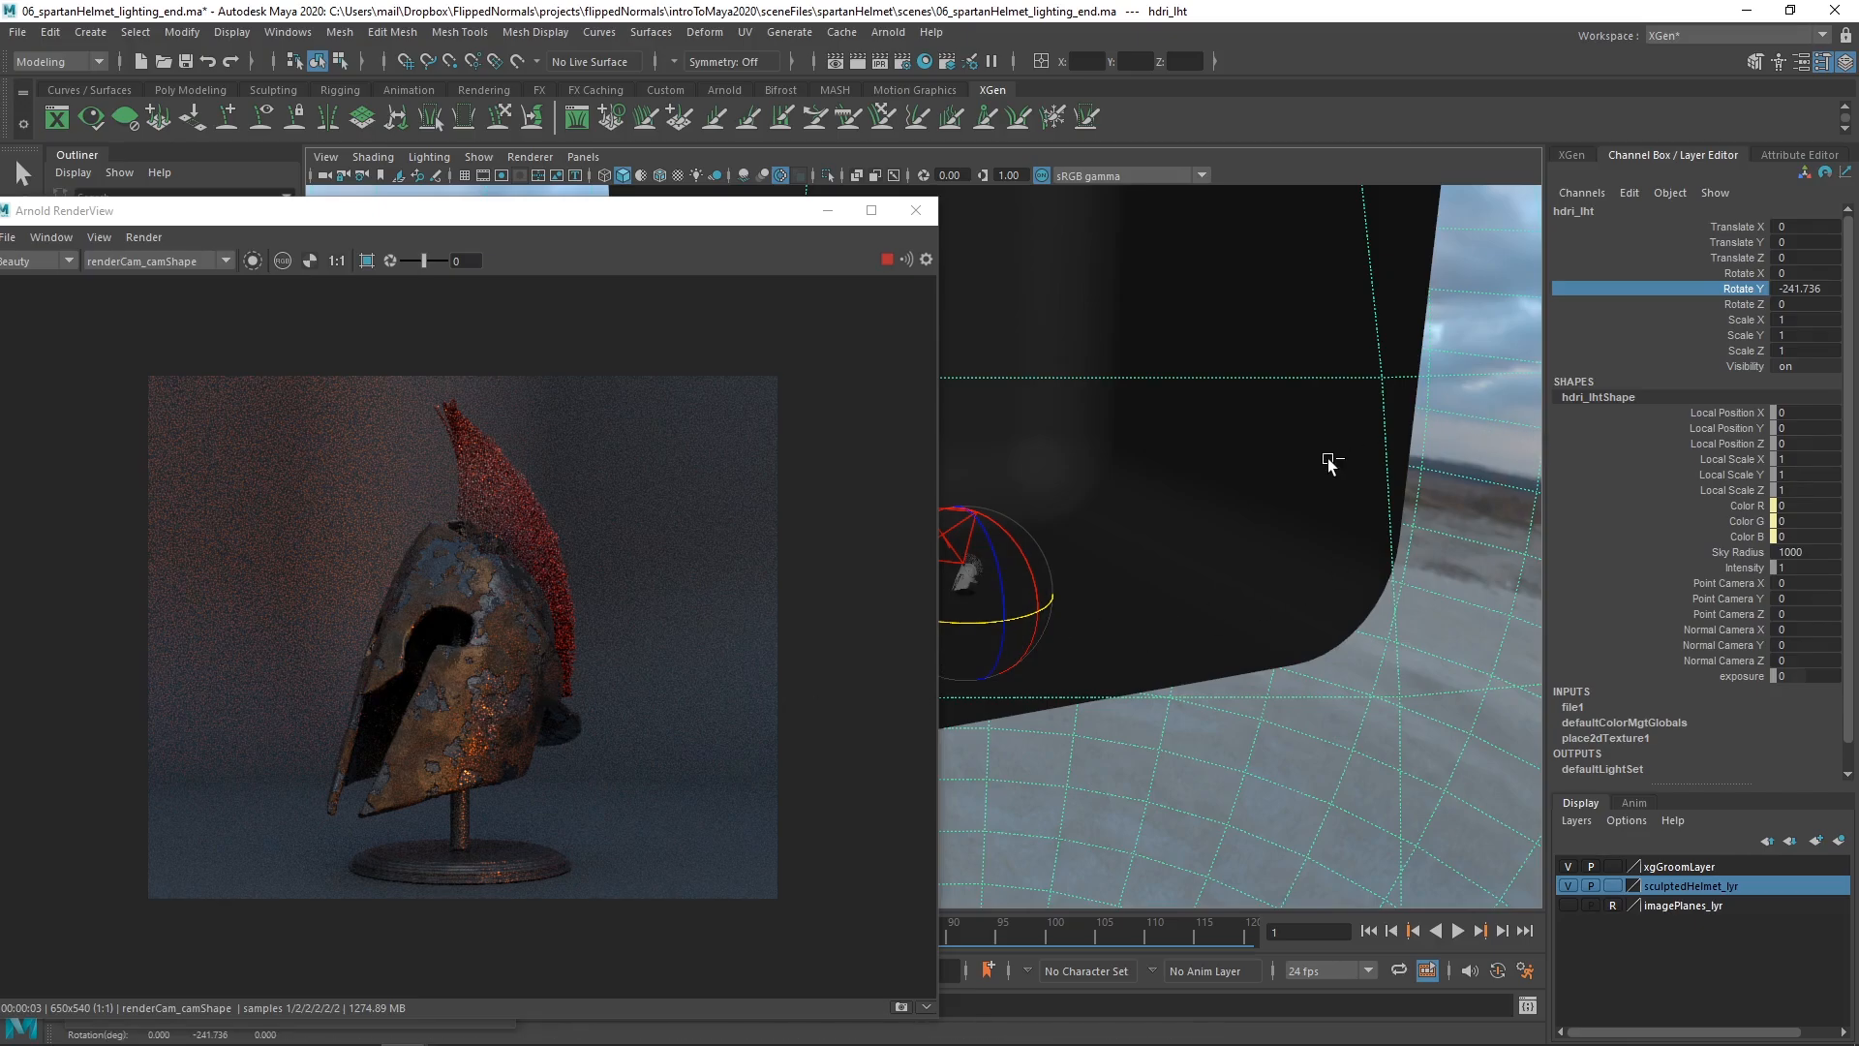
- Try the HDRI sky dome light at an intensity of 0 and set it back to 1
key(ctrl+a)
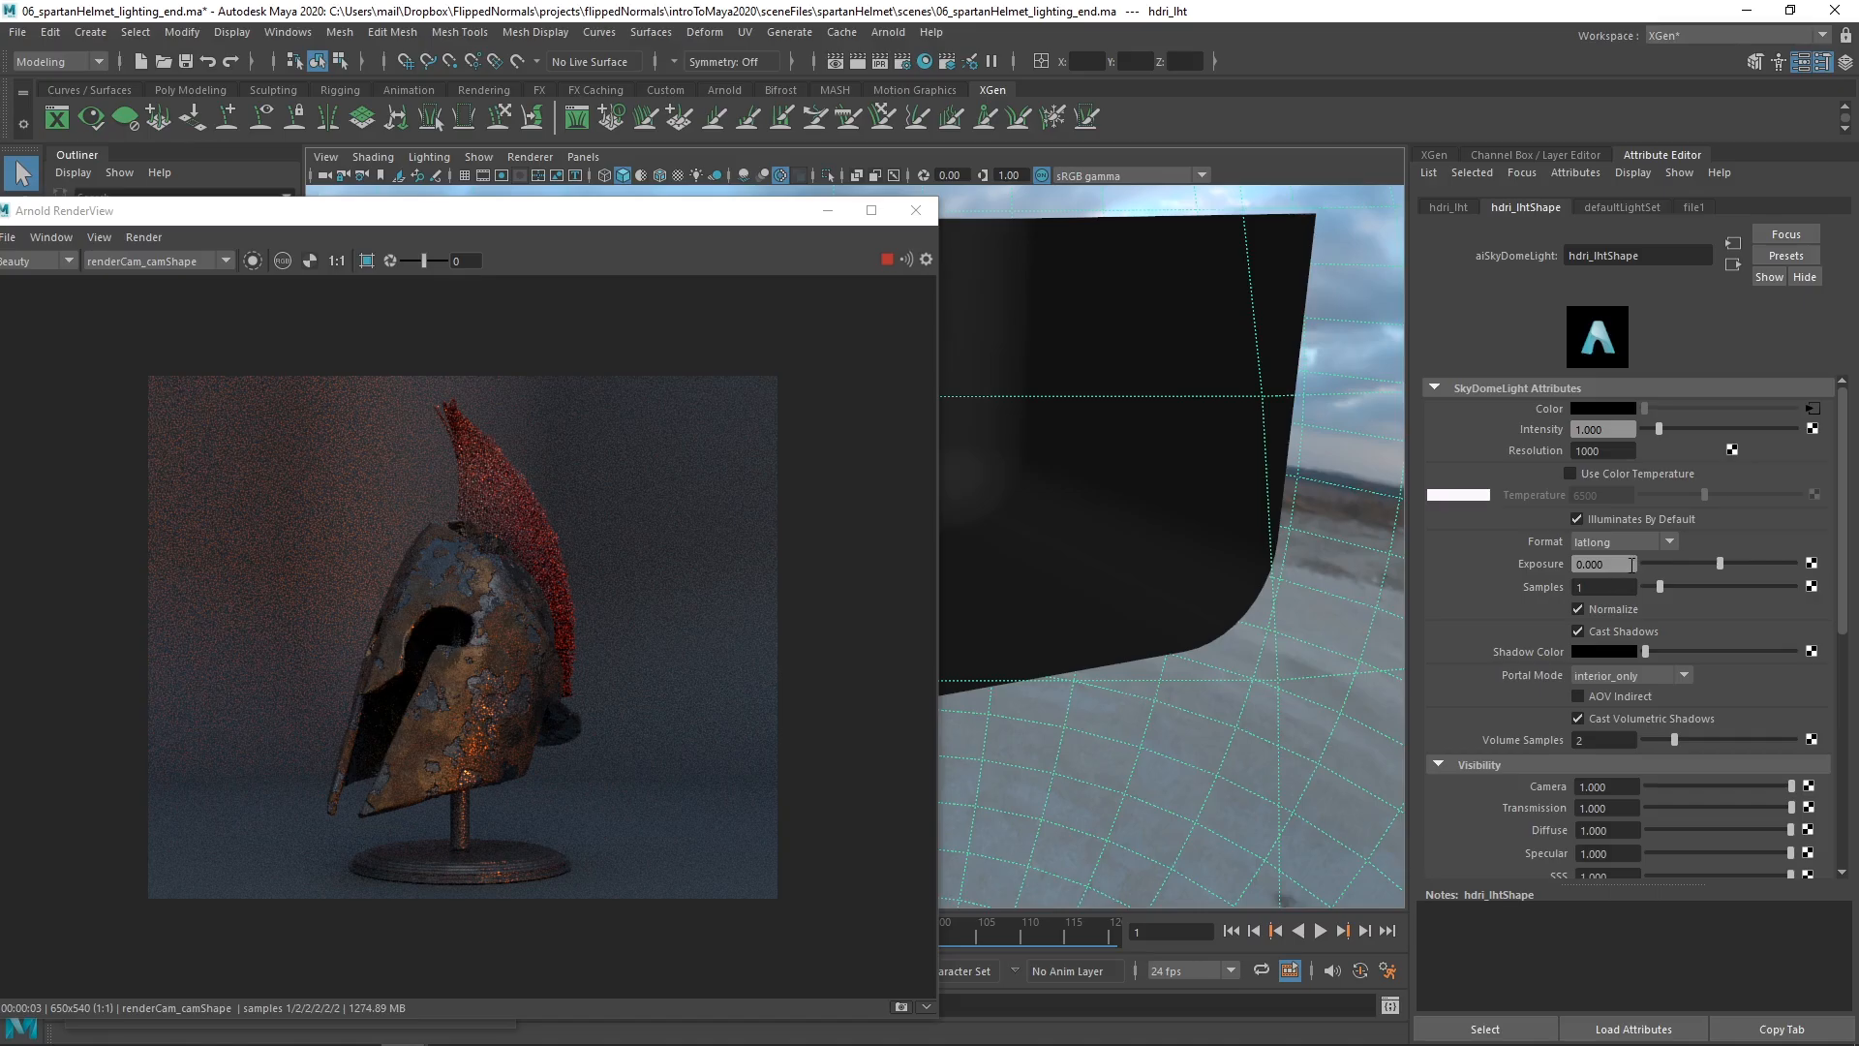
drag(1632, 564, 1520, 561)
drag(1653, 432, 1643, 432)
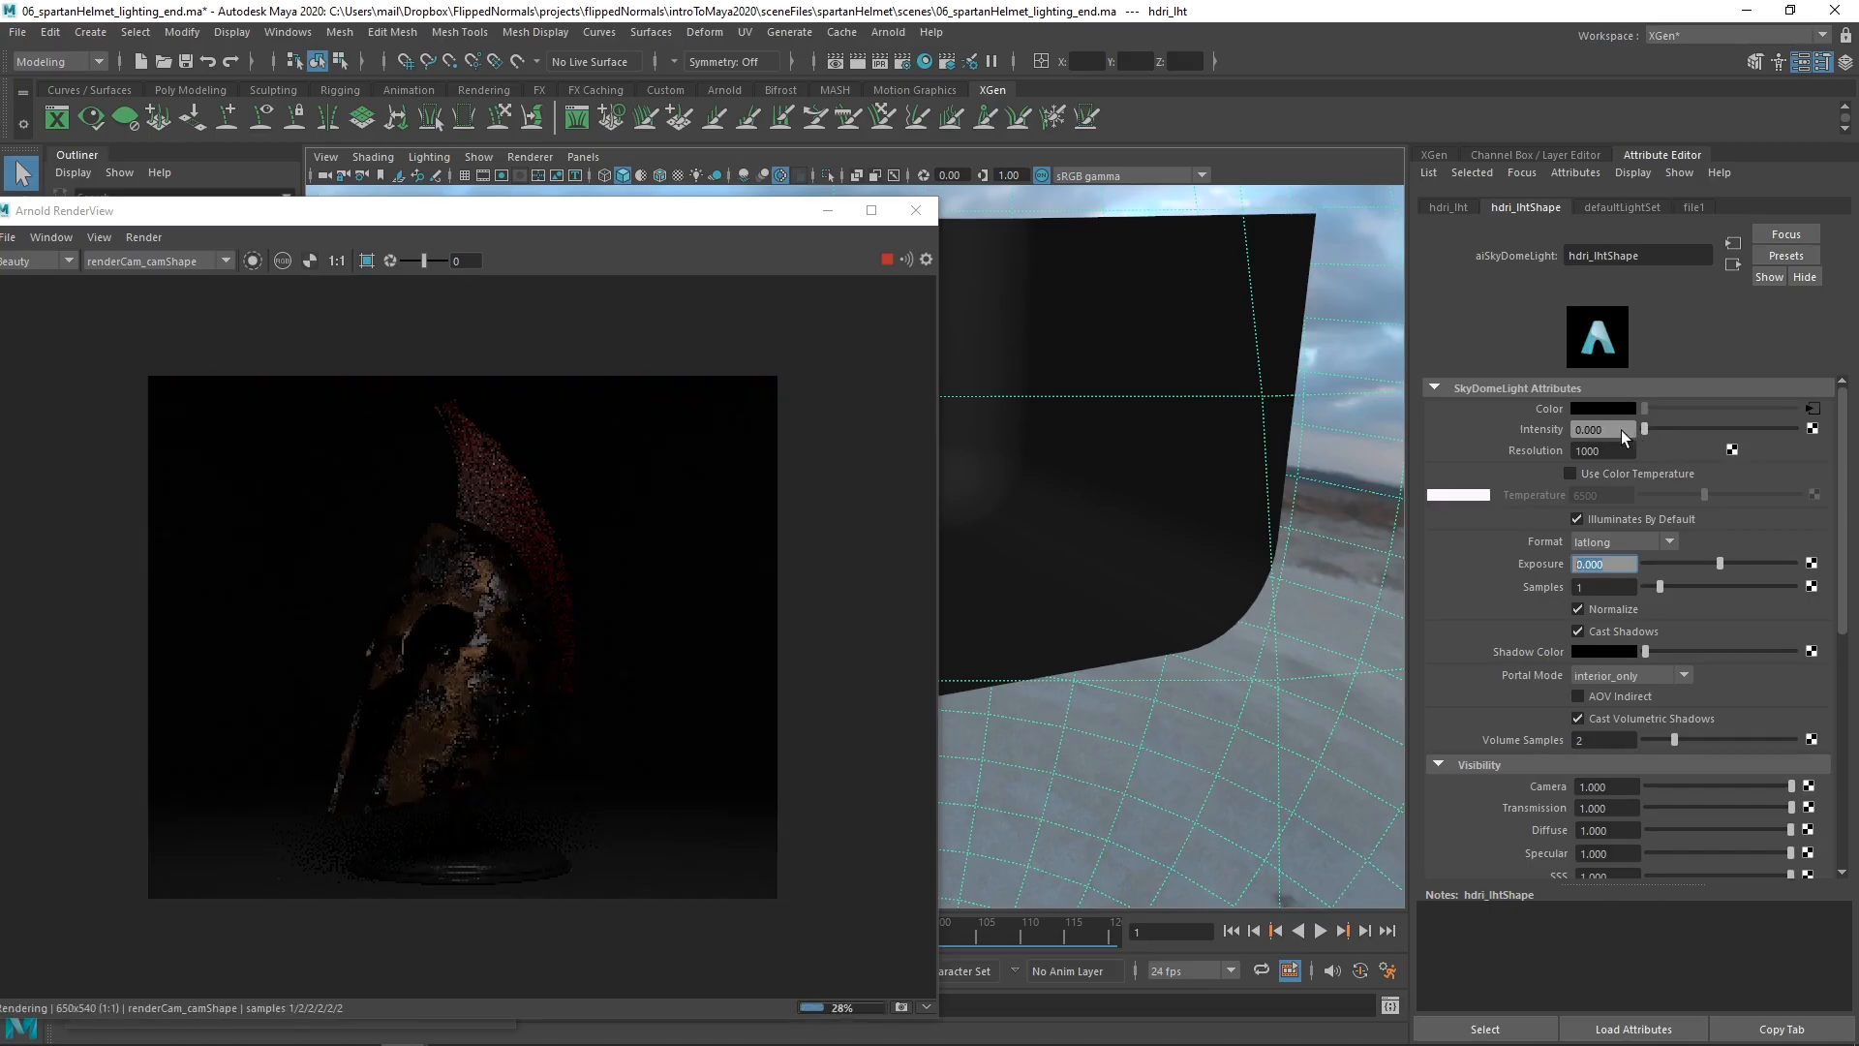
click(1624, 432)
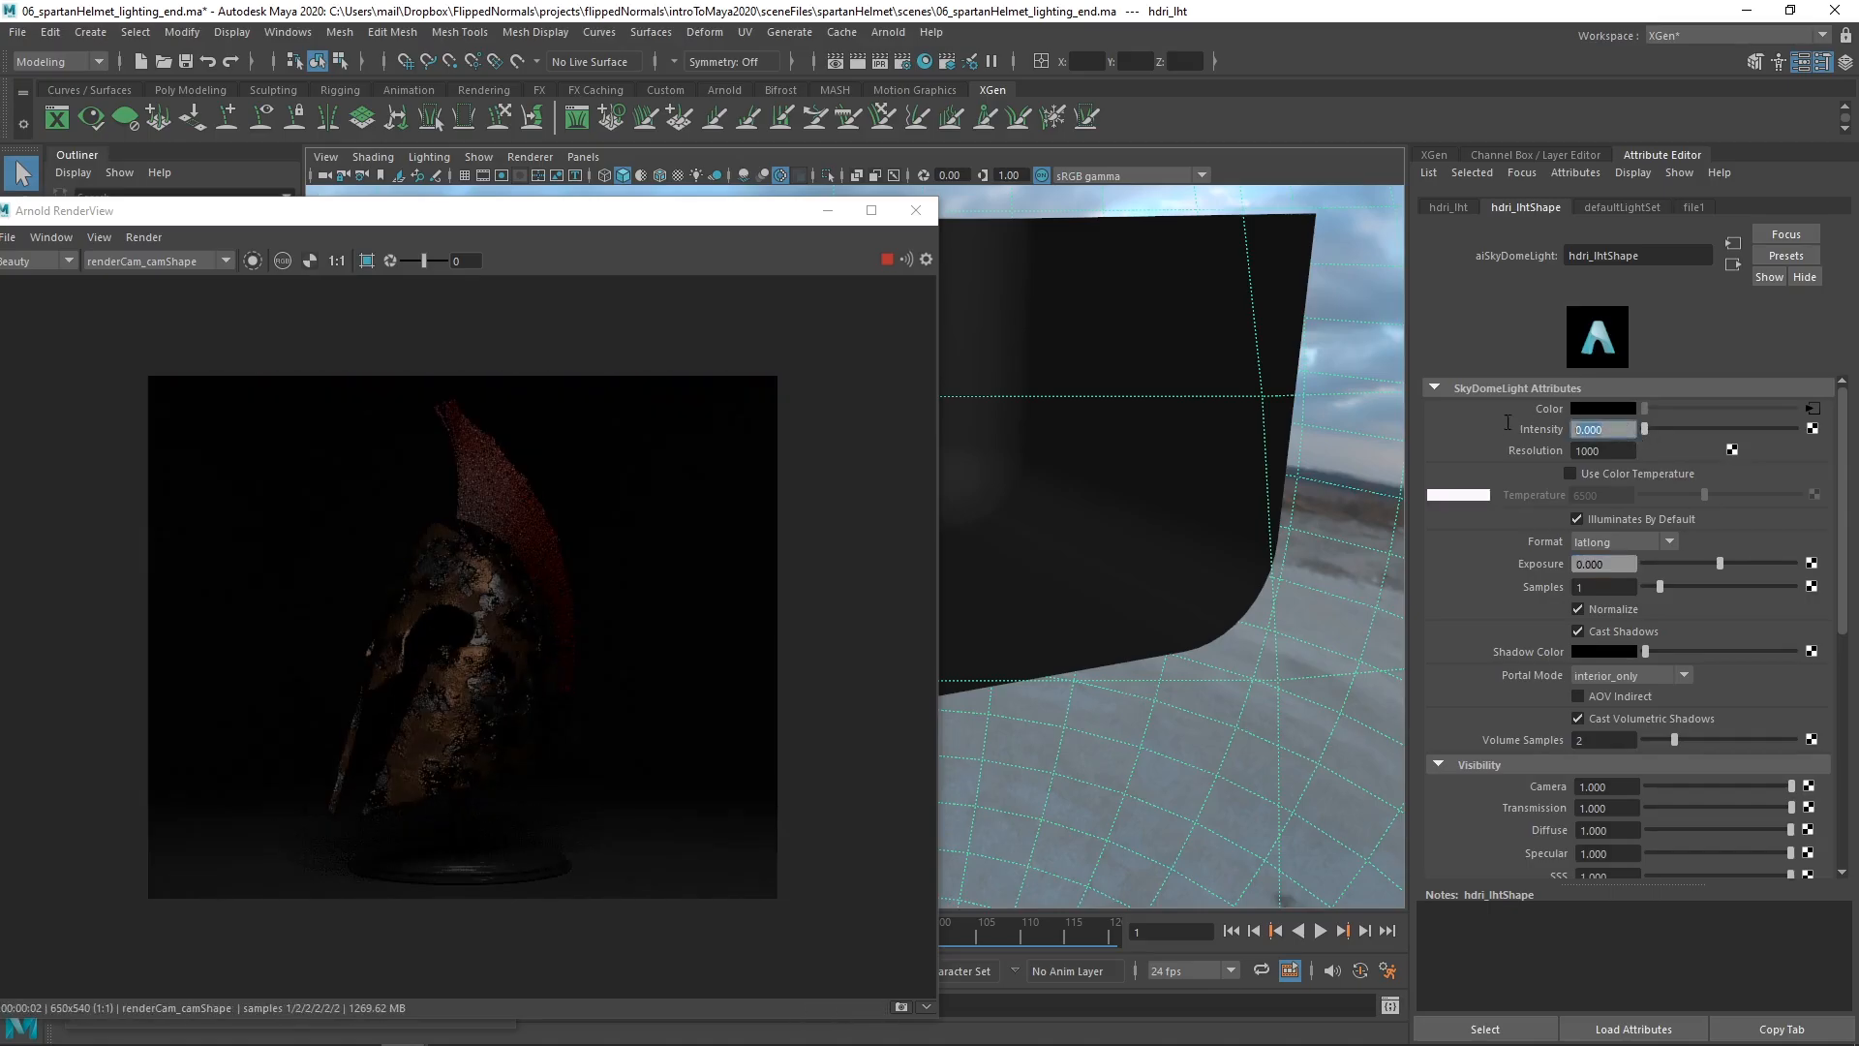
text(1)
key(Return)
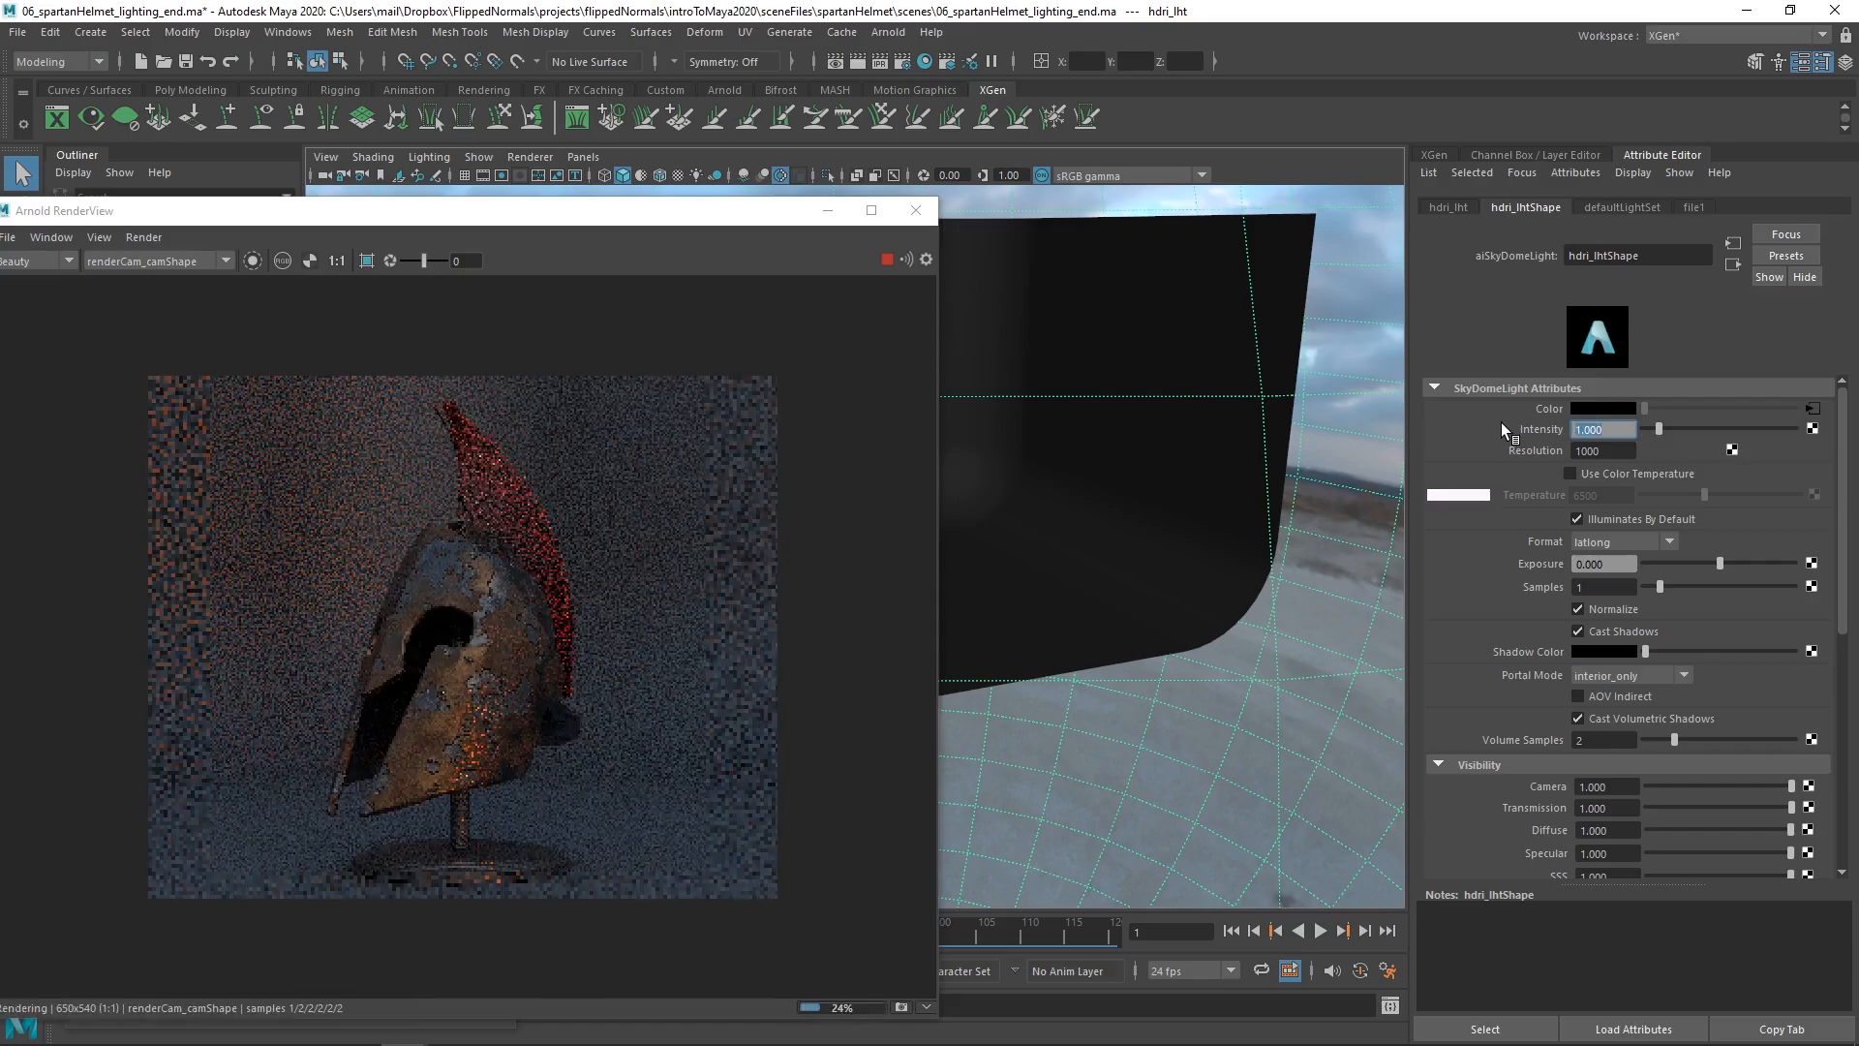
- Set the HDRI sky dome light's exposure to -1
click(1507, 569)
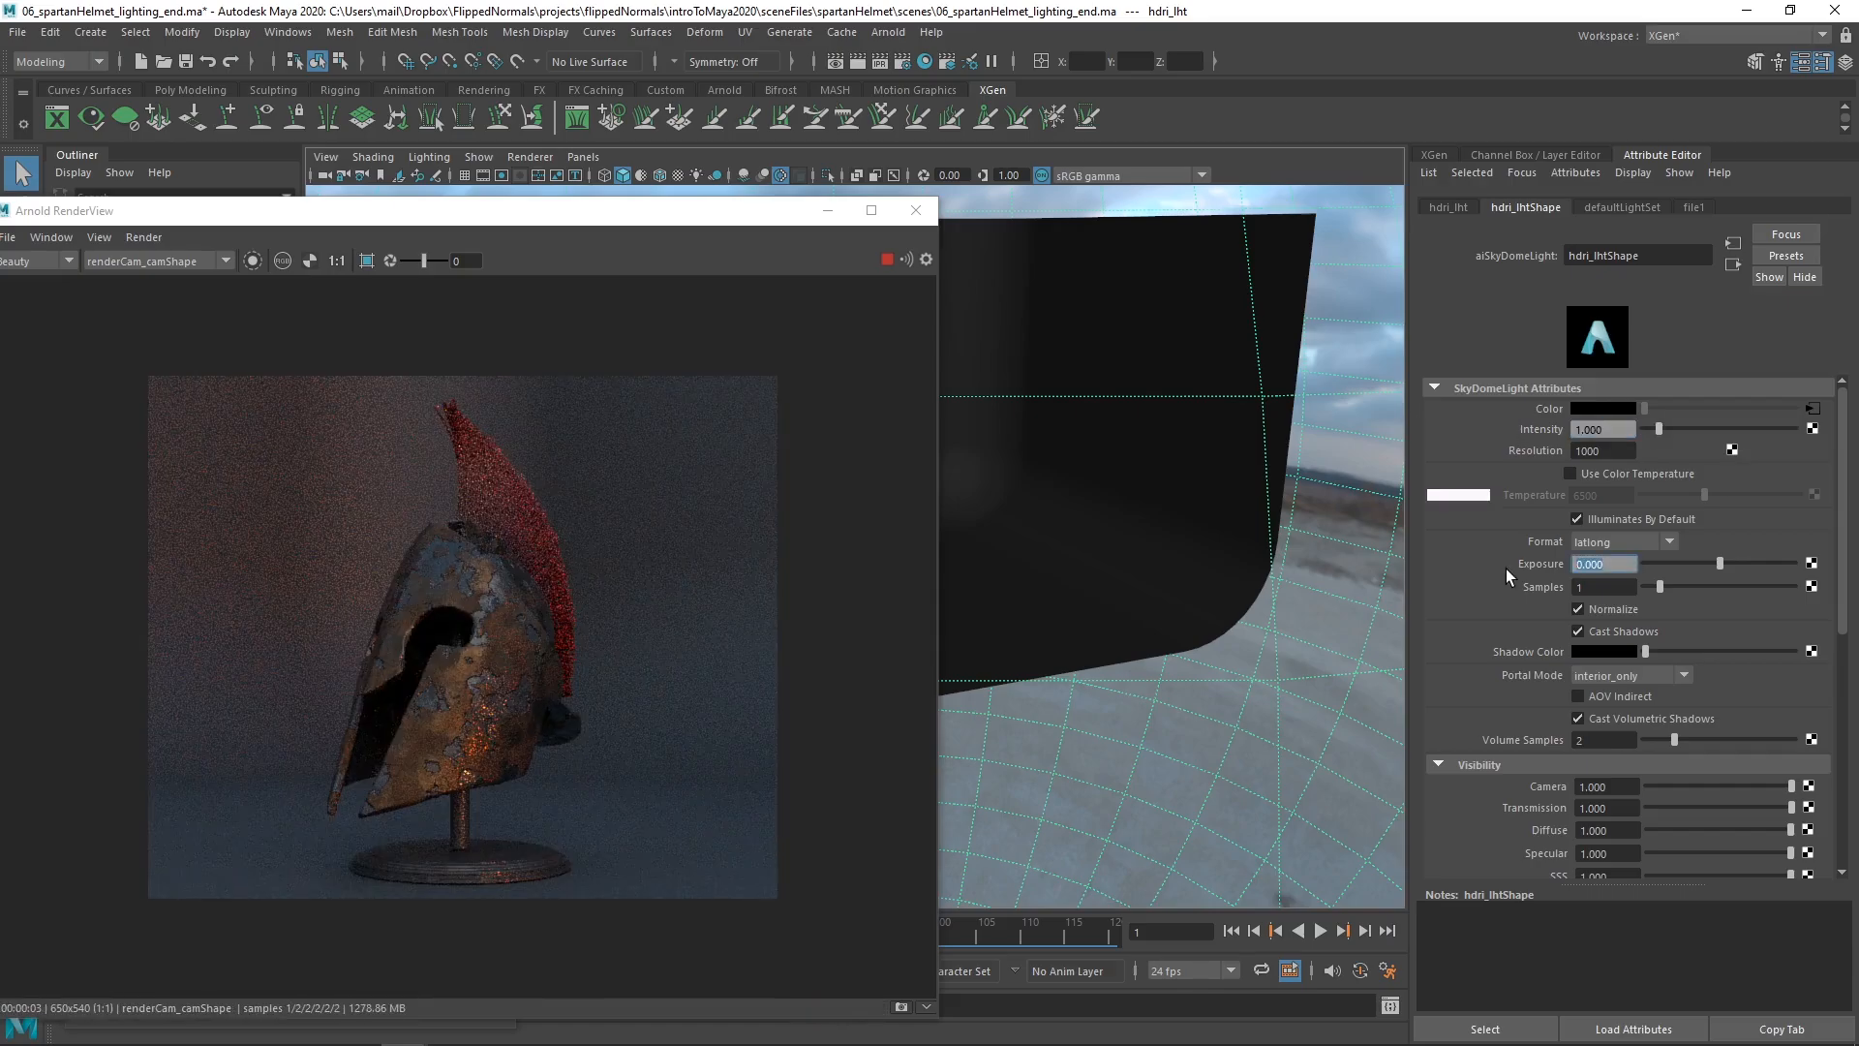
text(-1)
key(Return)
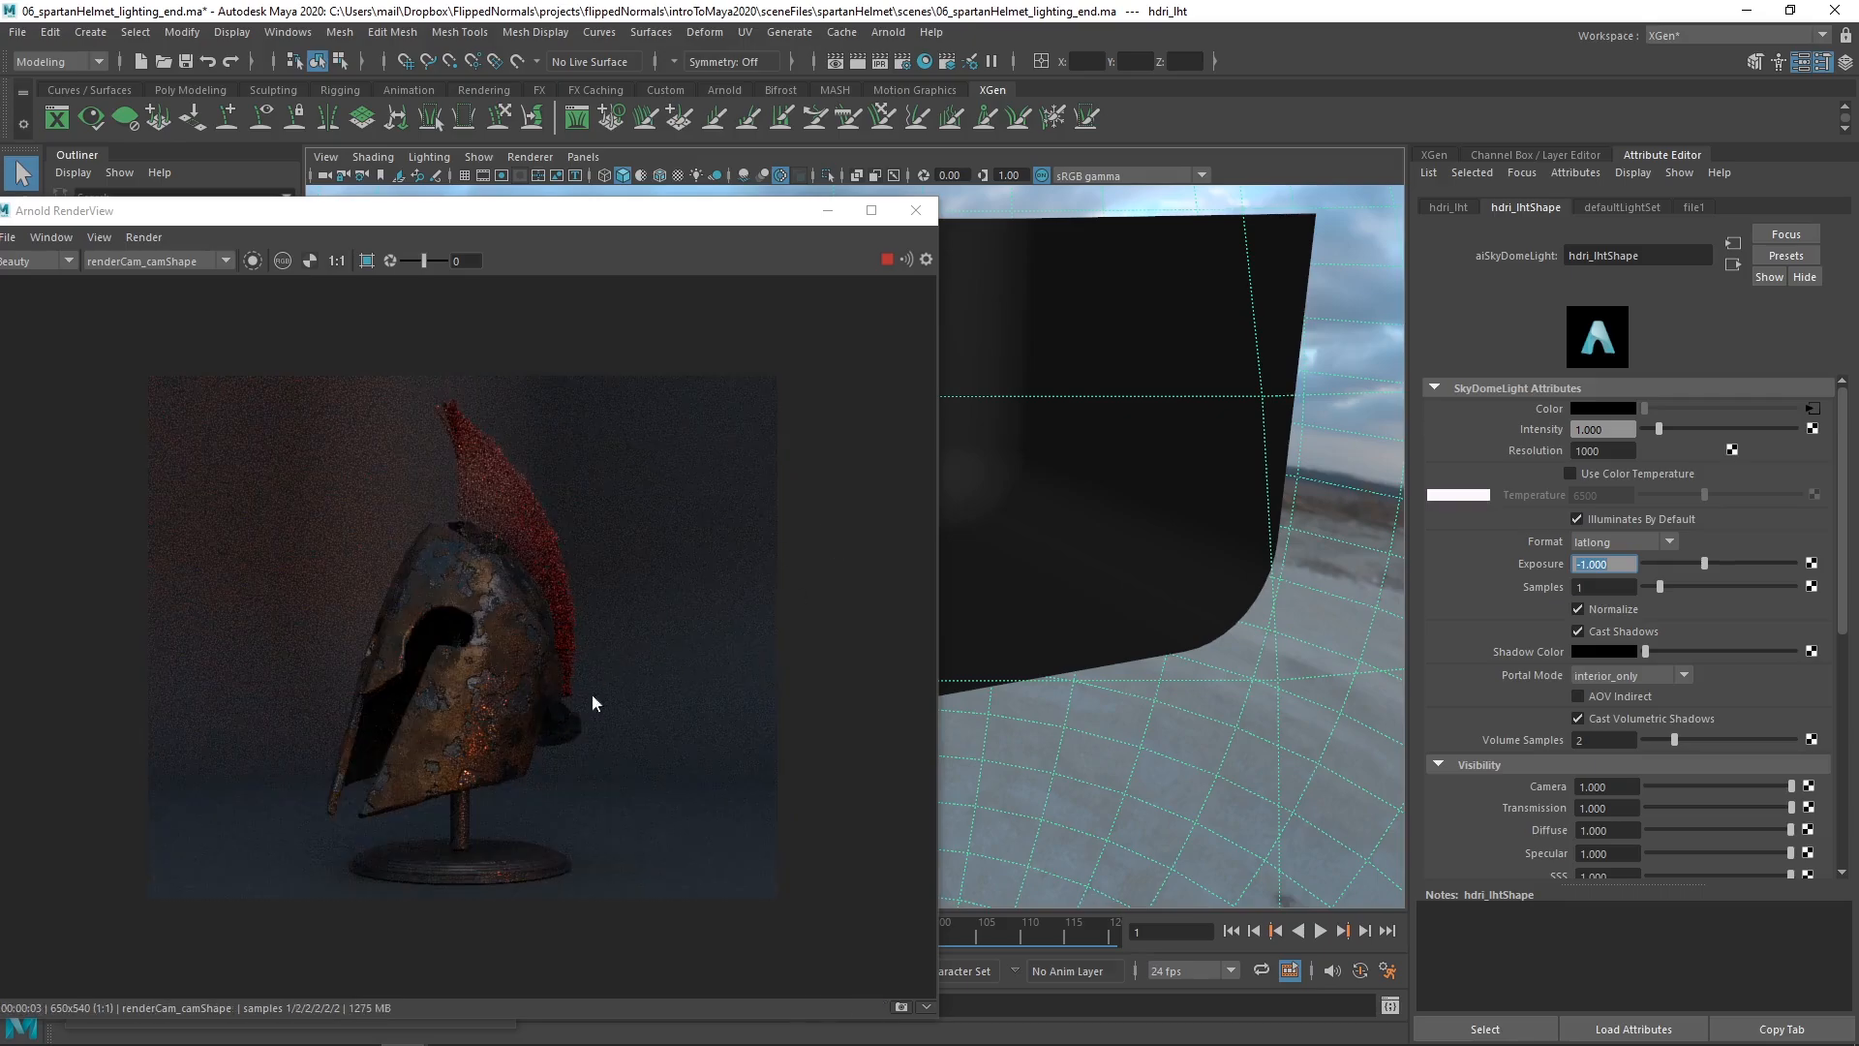
- Stop the live render and reposition and narrow the render window to uncover more of the viewport
drag(597, 227, 664, 221)
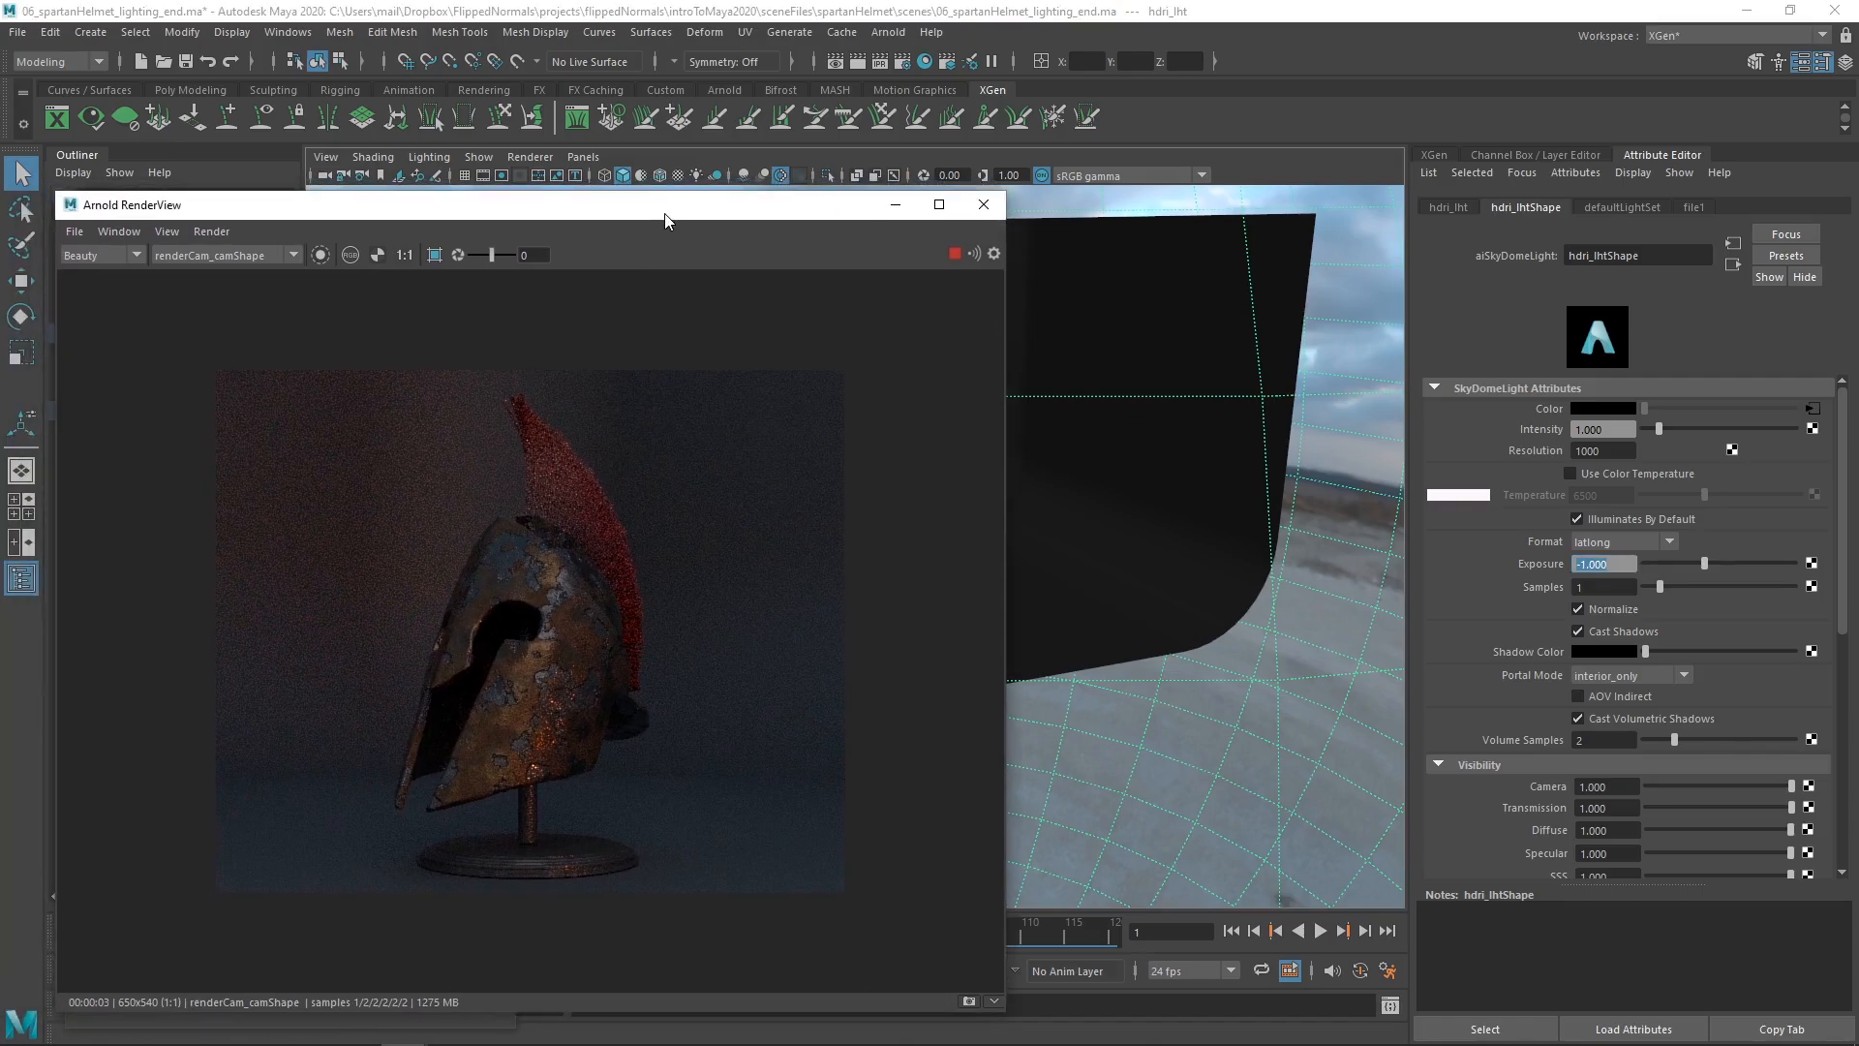
click(955, 253)
drag(1006, 316, 767, 319)
alt+drag(961, 583, 929, 614)
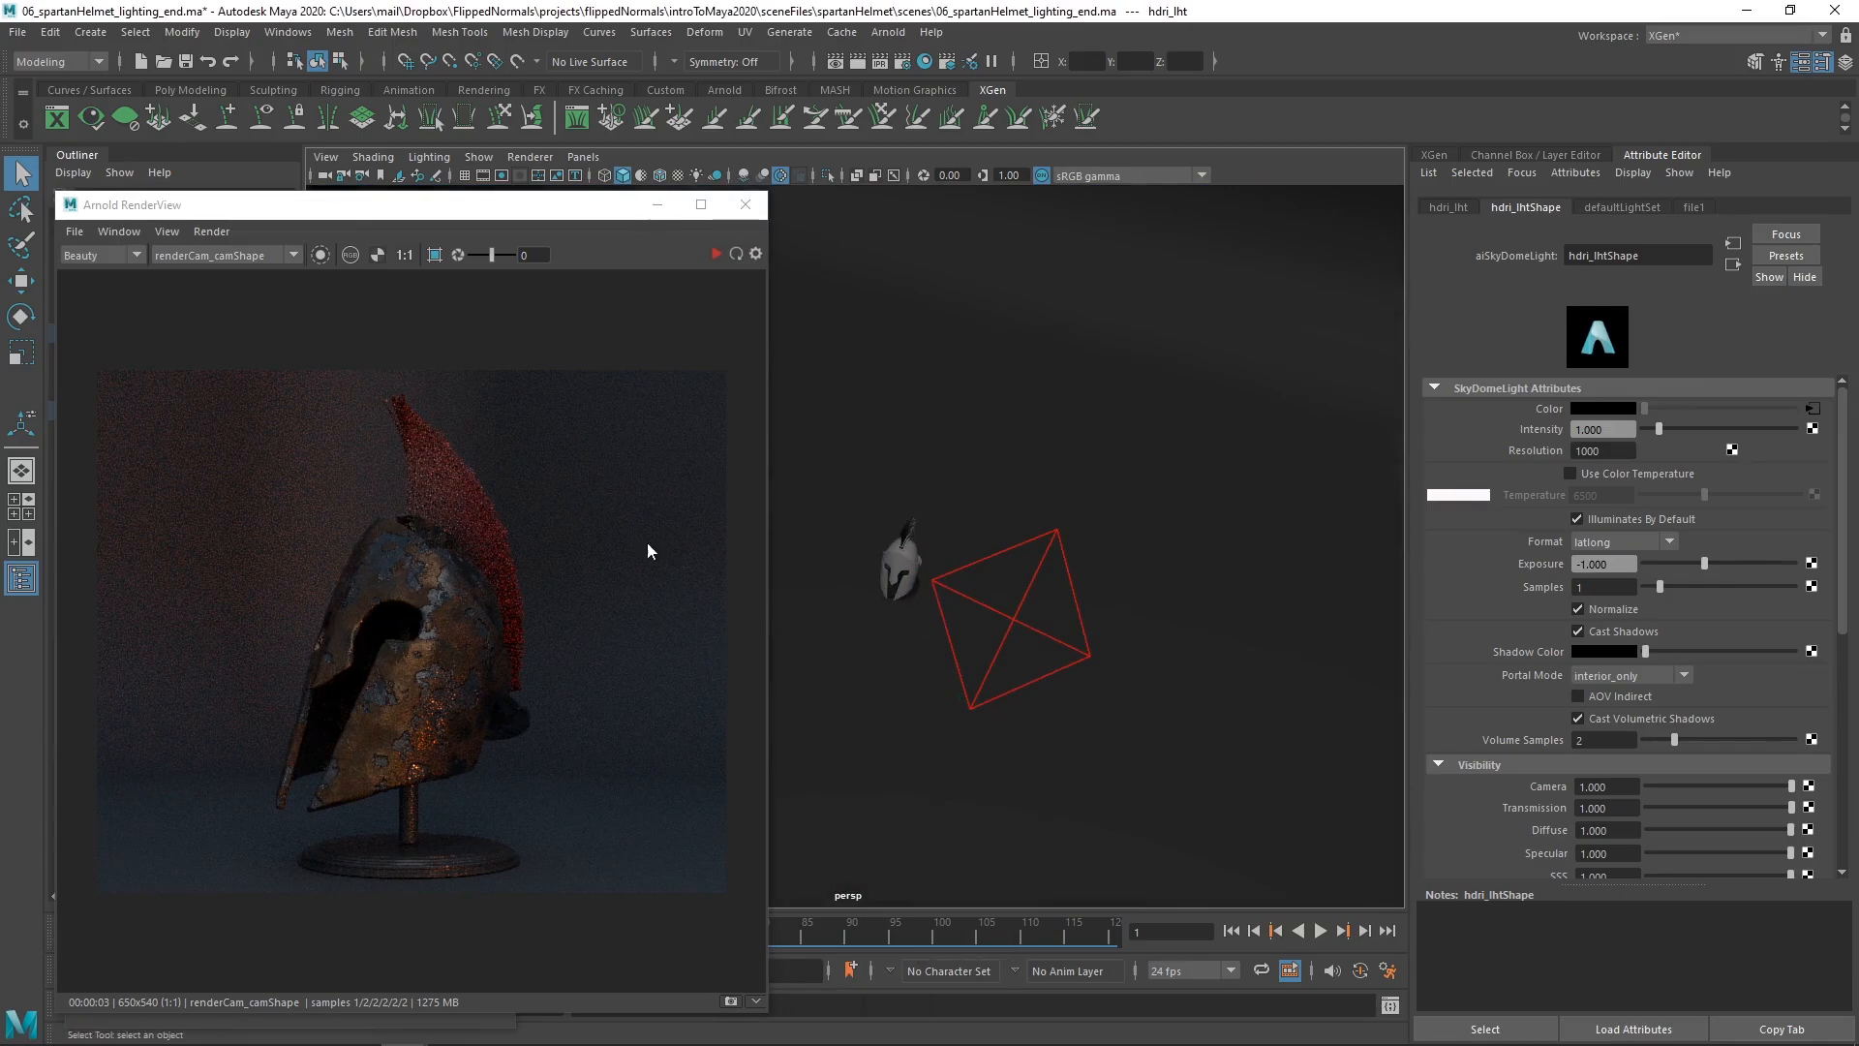
- Select the area light beside the helmet and rotate it with world axis orientation to about -42.4, 12, 0 degrees
click(1015, 623)
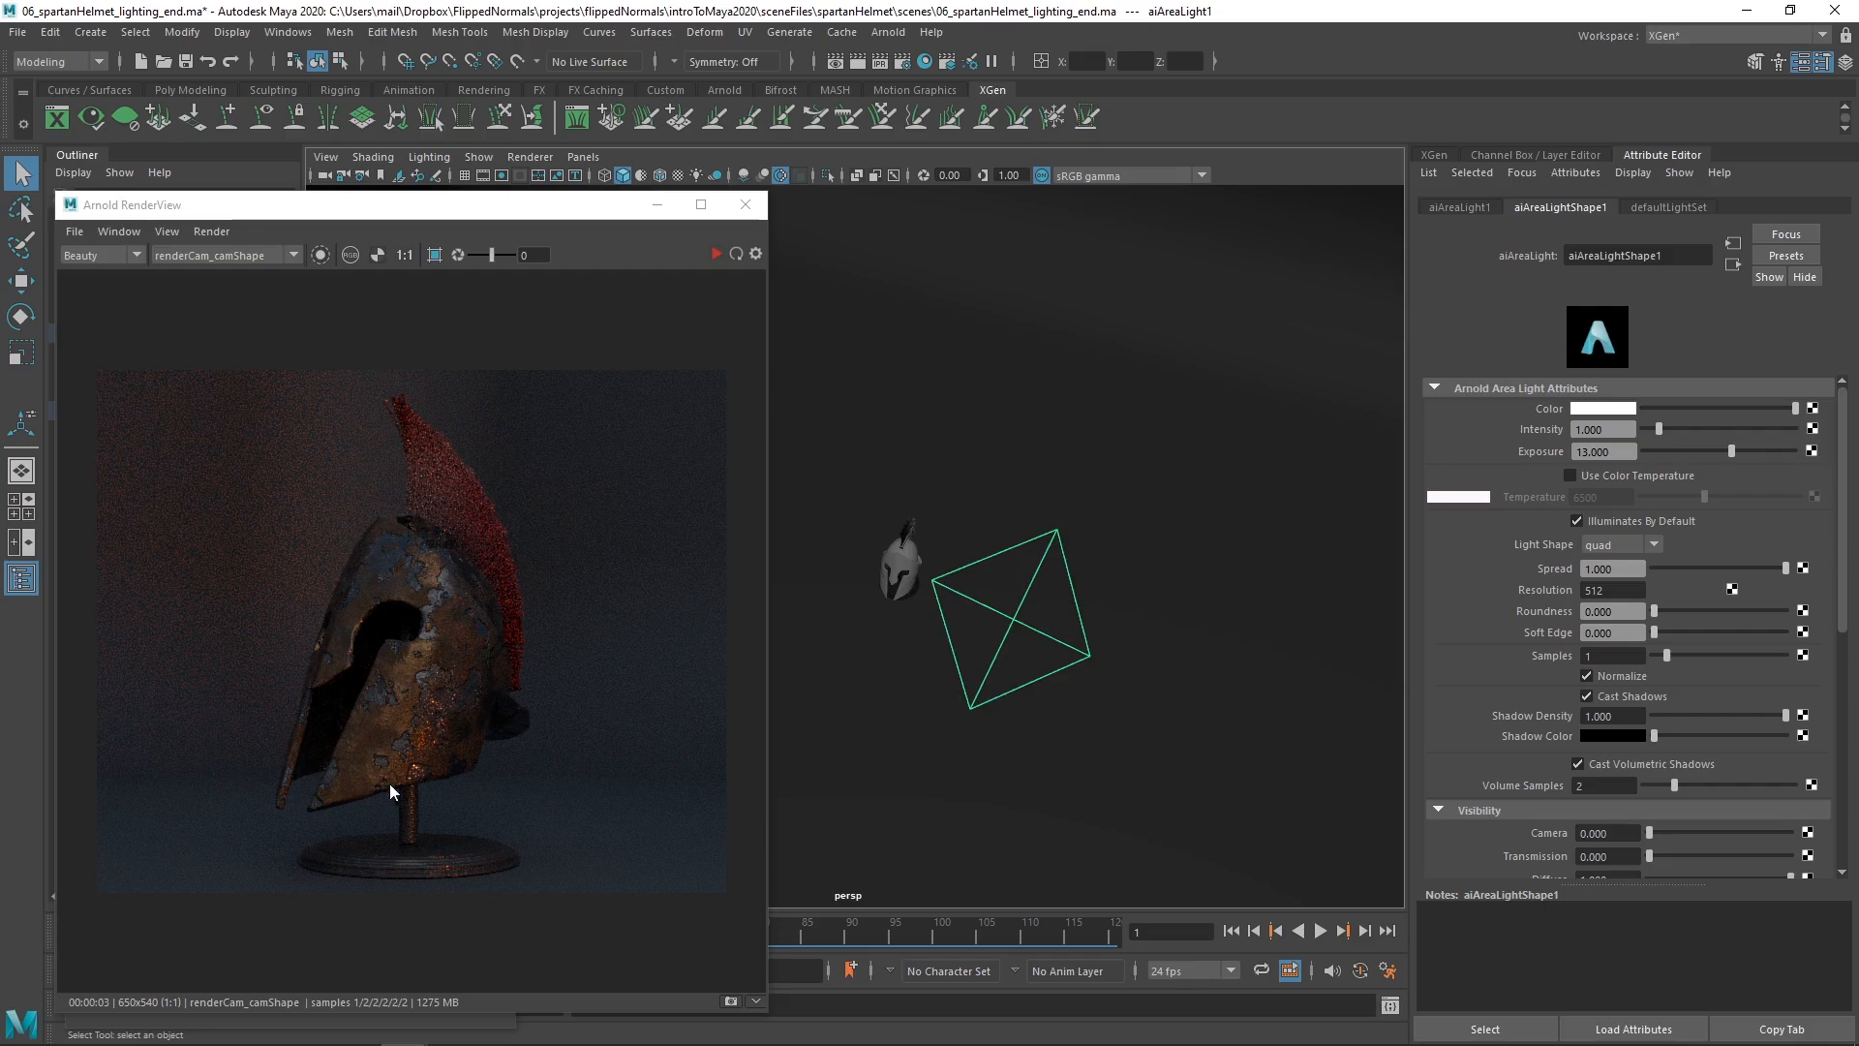
key(e)
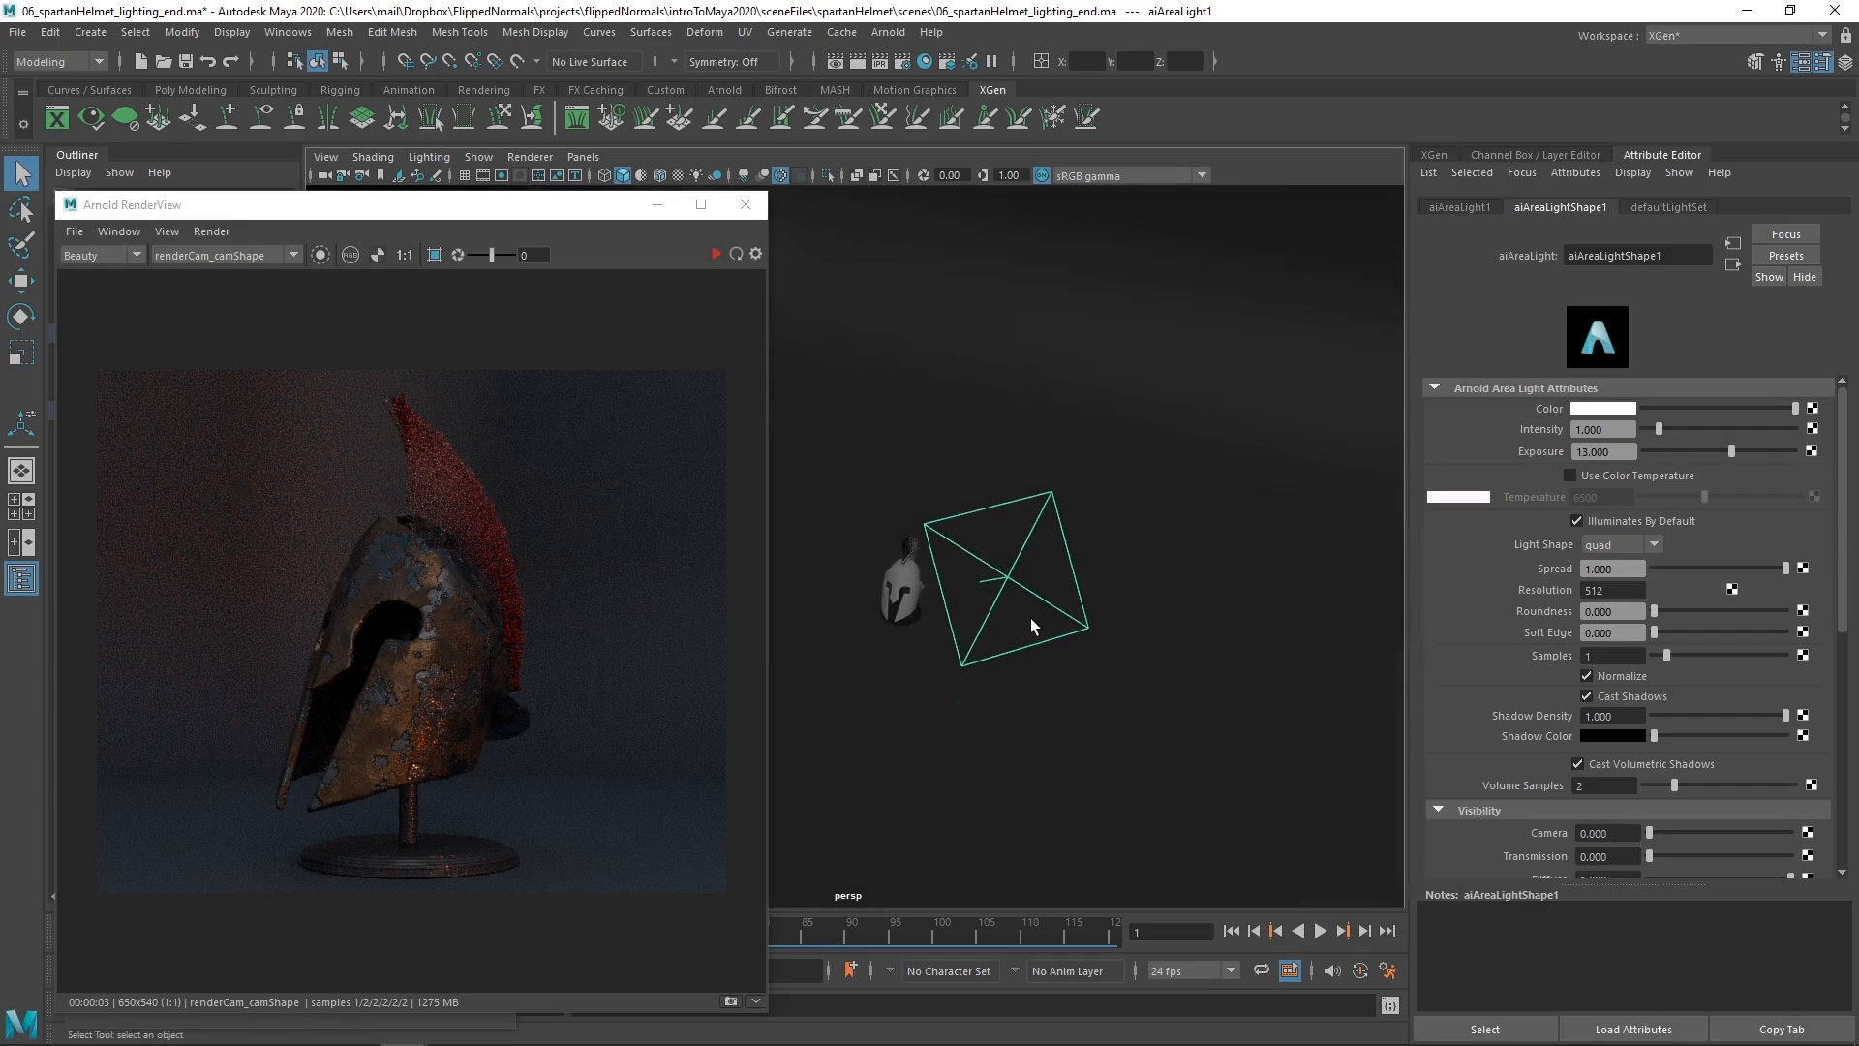
click(1032, 608)
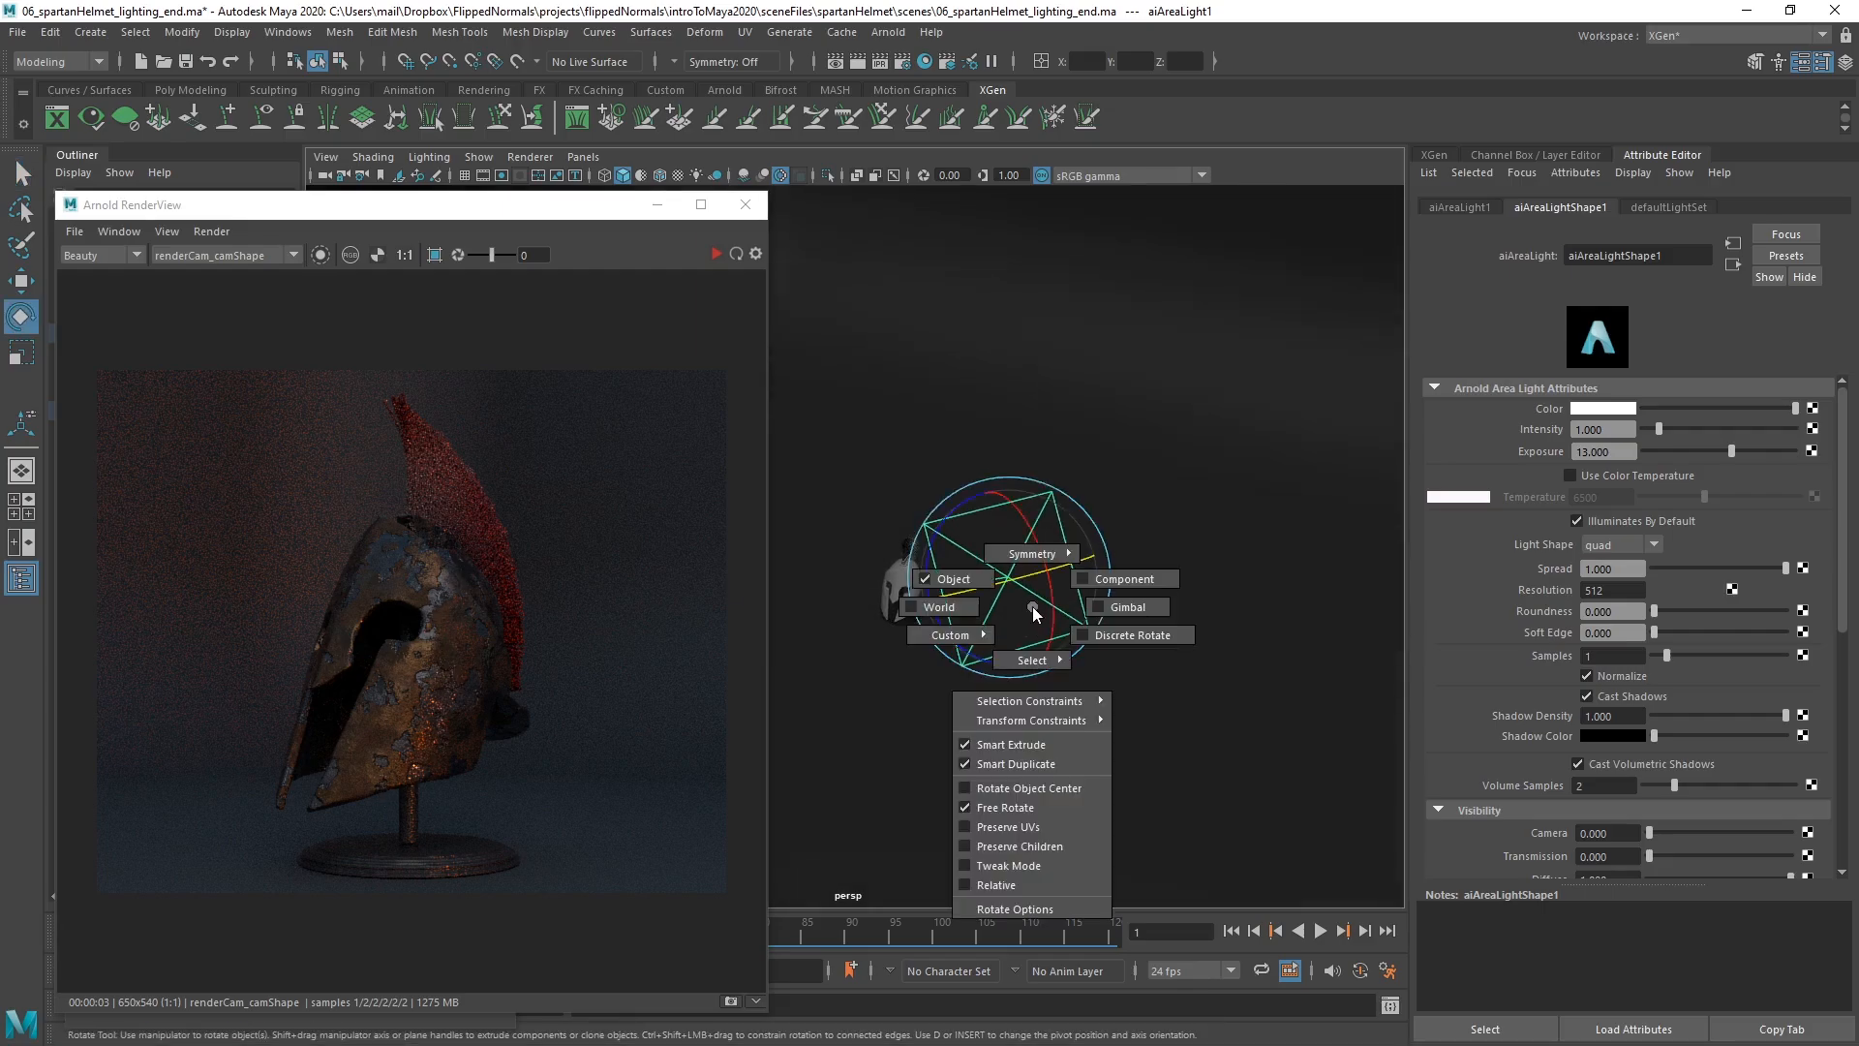
click(967, 610)
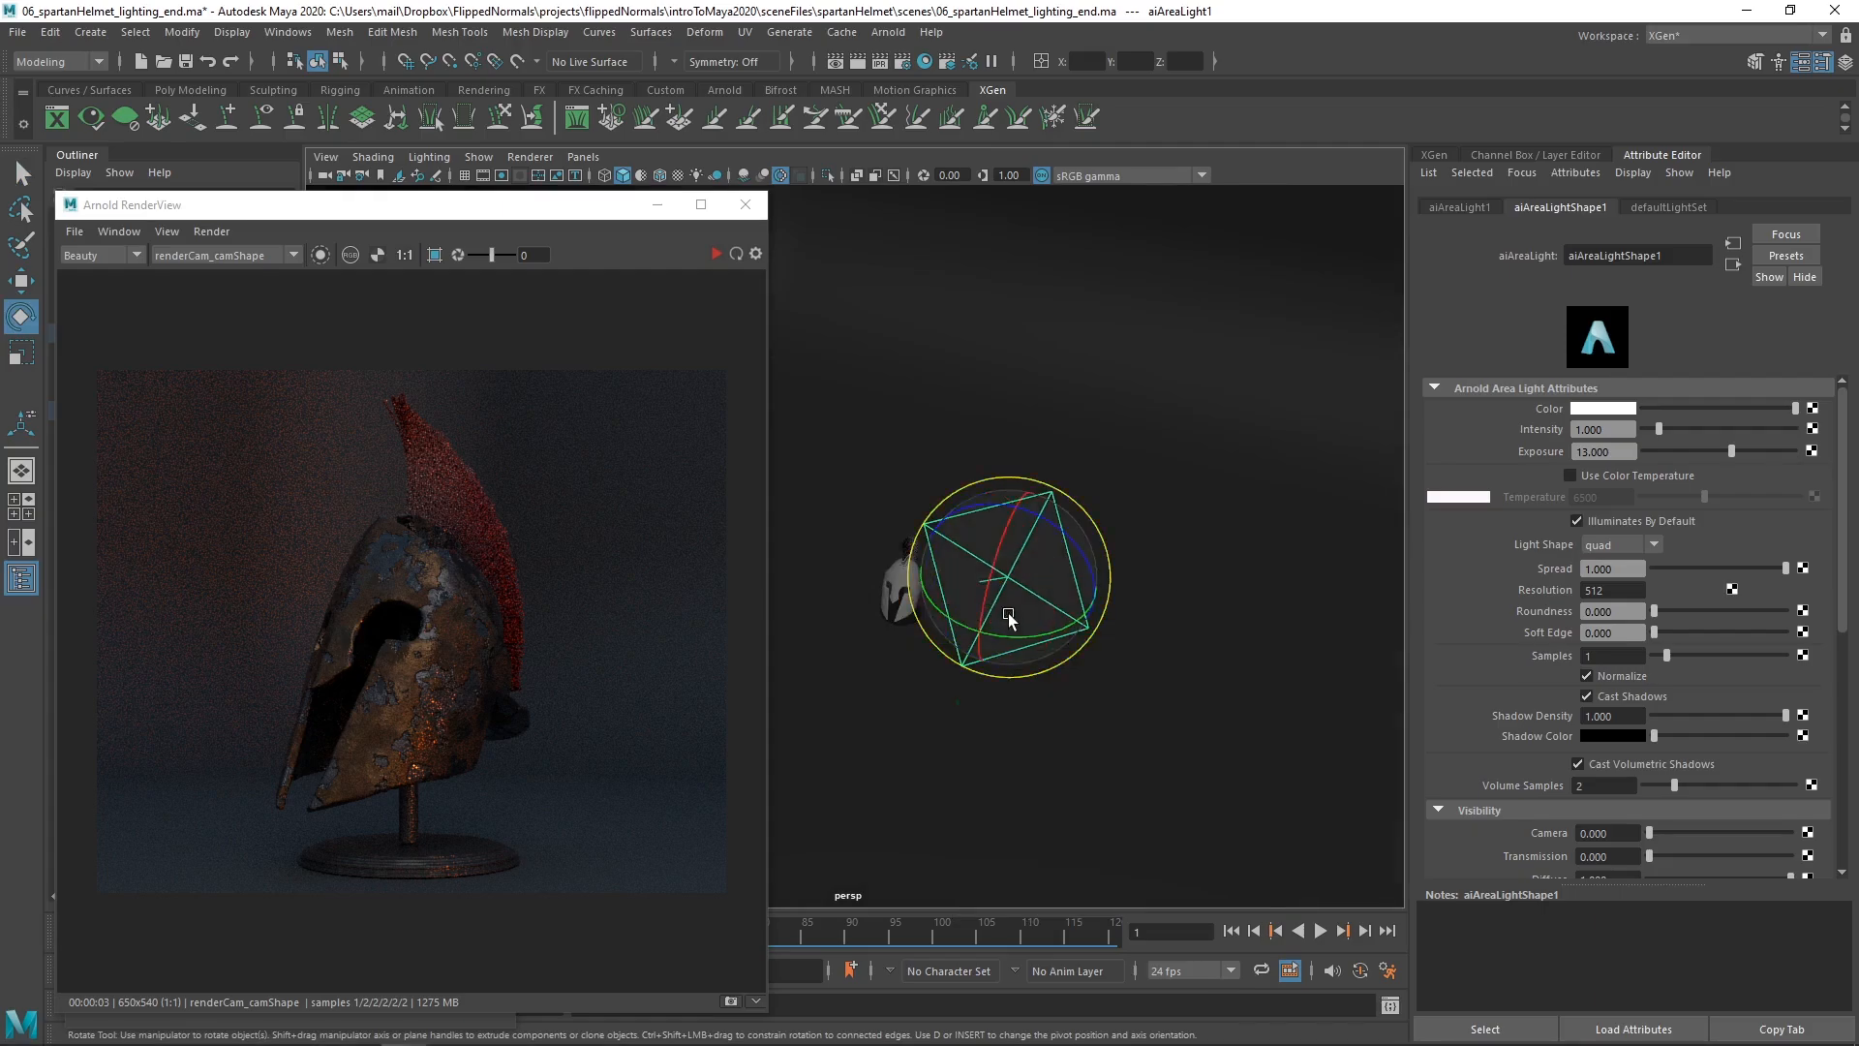
drag(1008, 616, 985, 647)
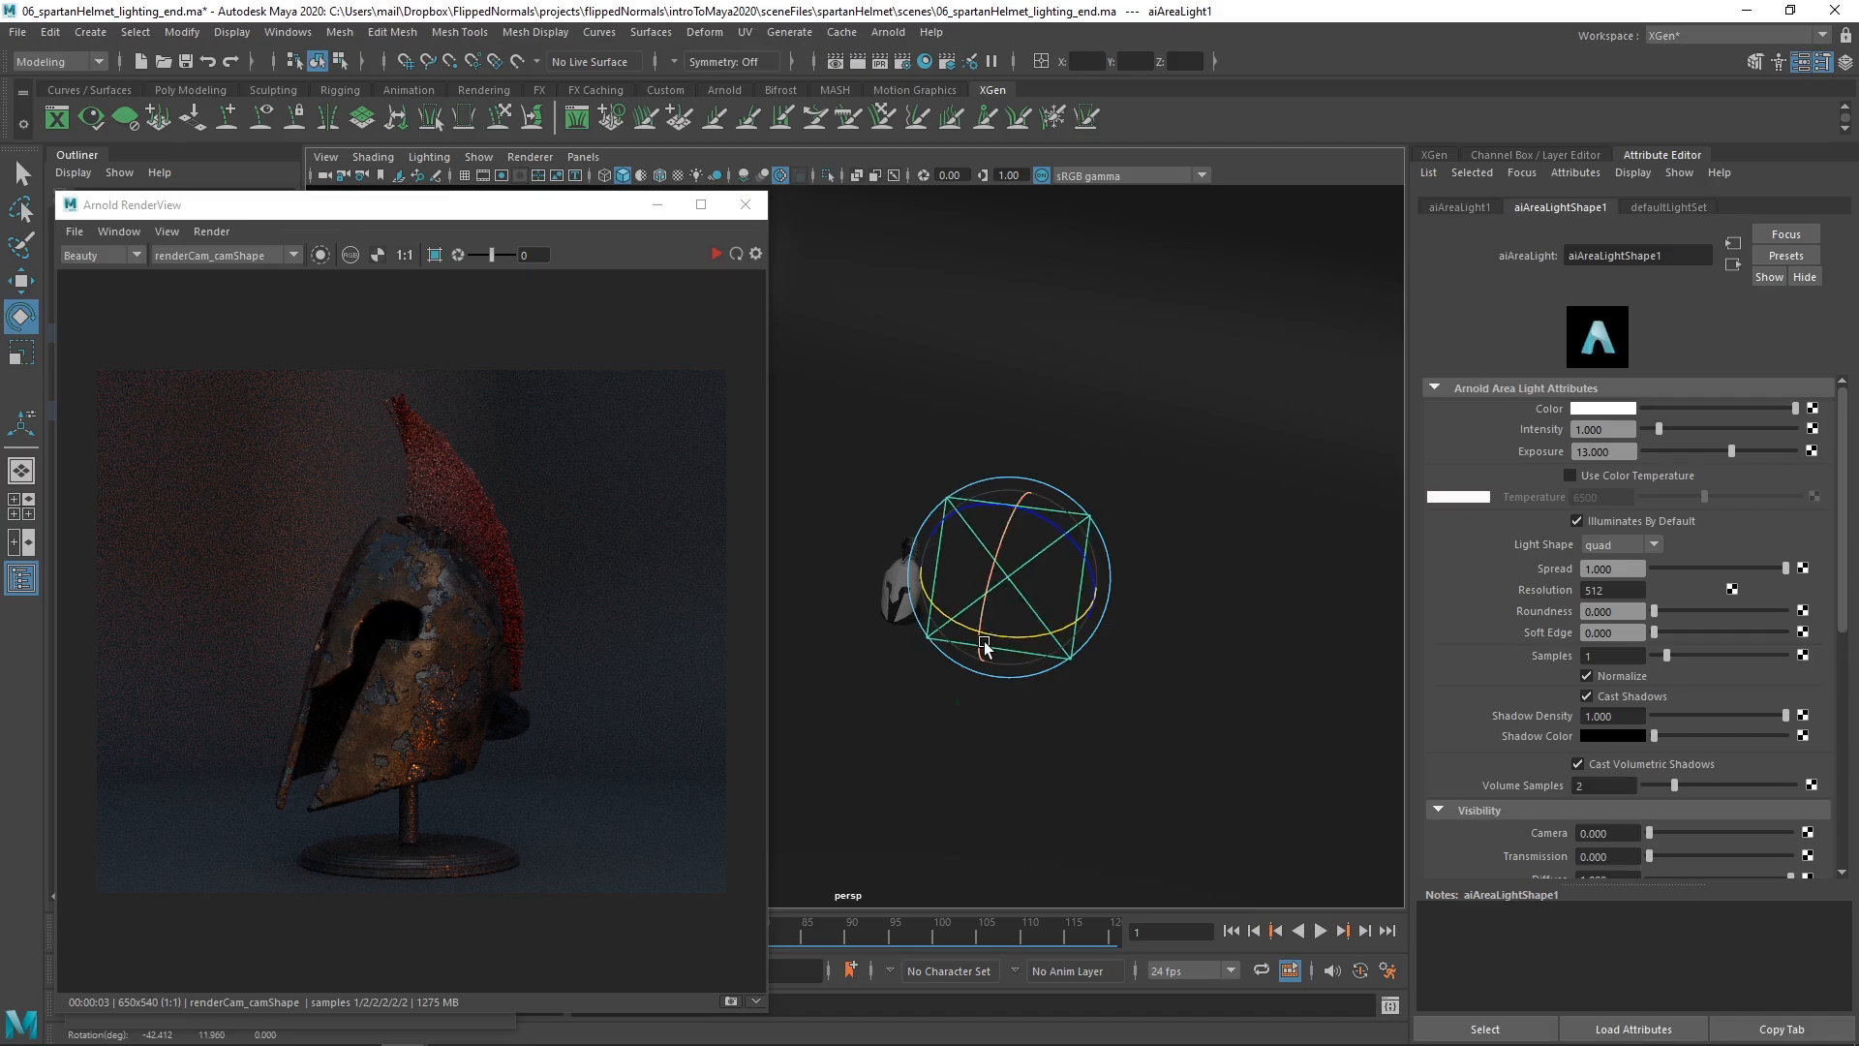
- Restart the live render and set the area light's exposure to 17
click(717, 253)
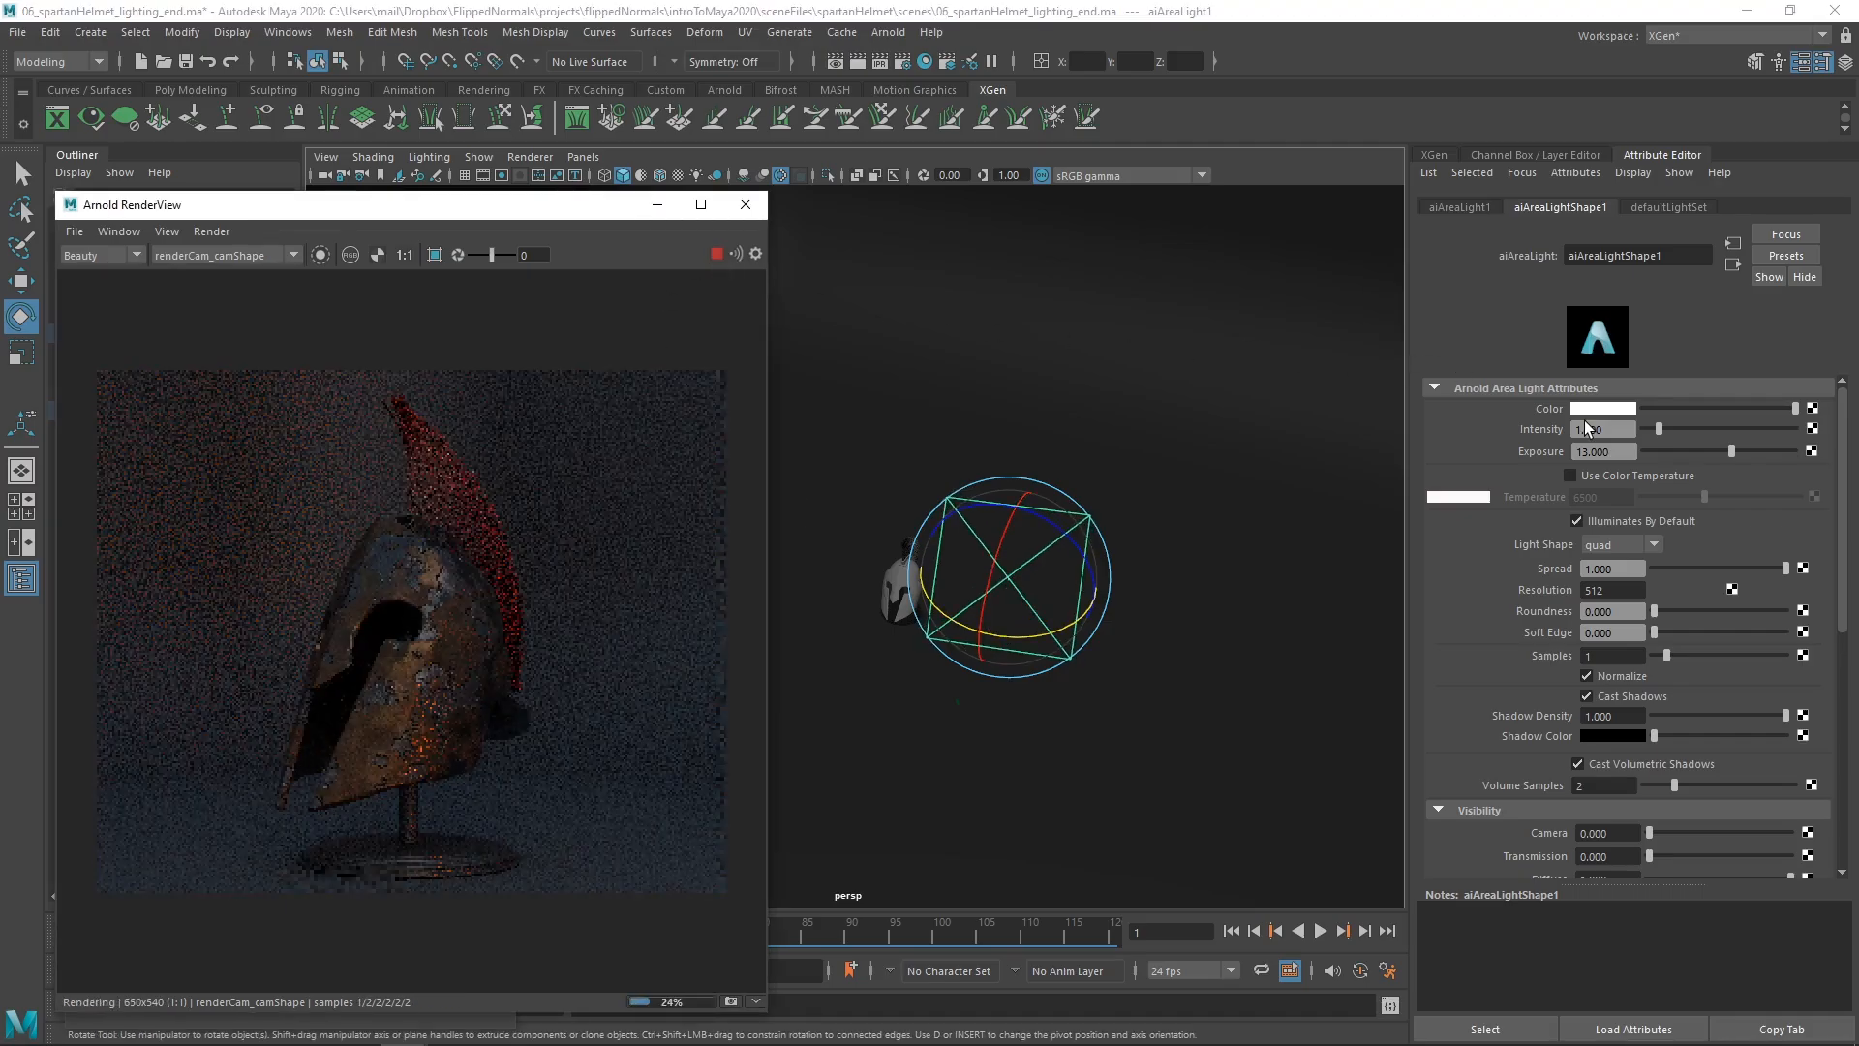
double_click(1604, 451)
text(17)
key(Return)
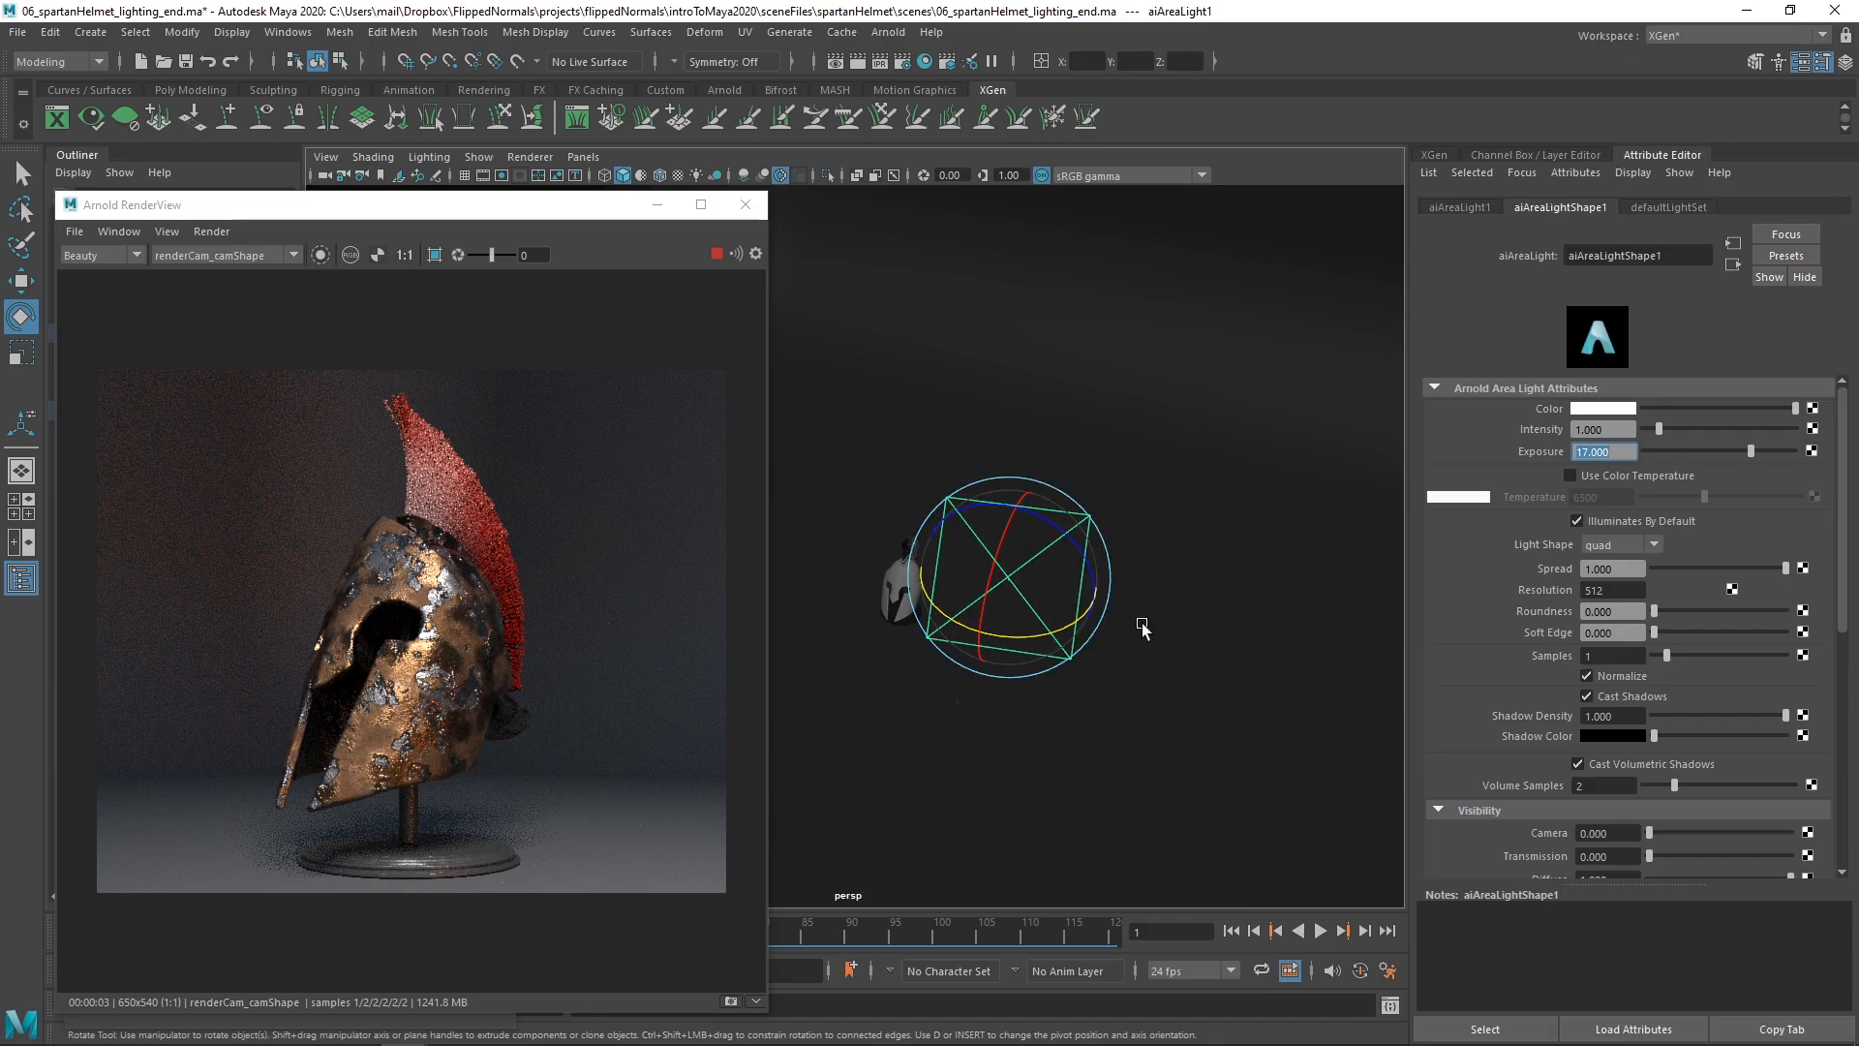
- Scale the area light up along its height so it forms a taller rectangle
alt+drag(1148, 621, 407, 620)
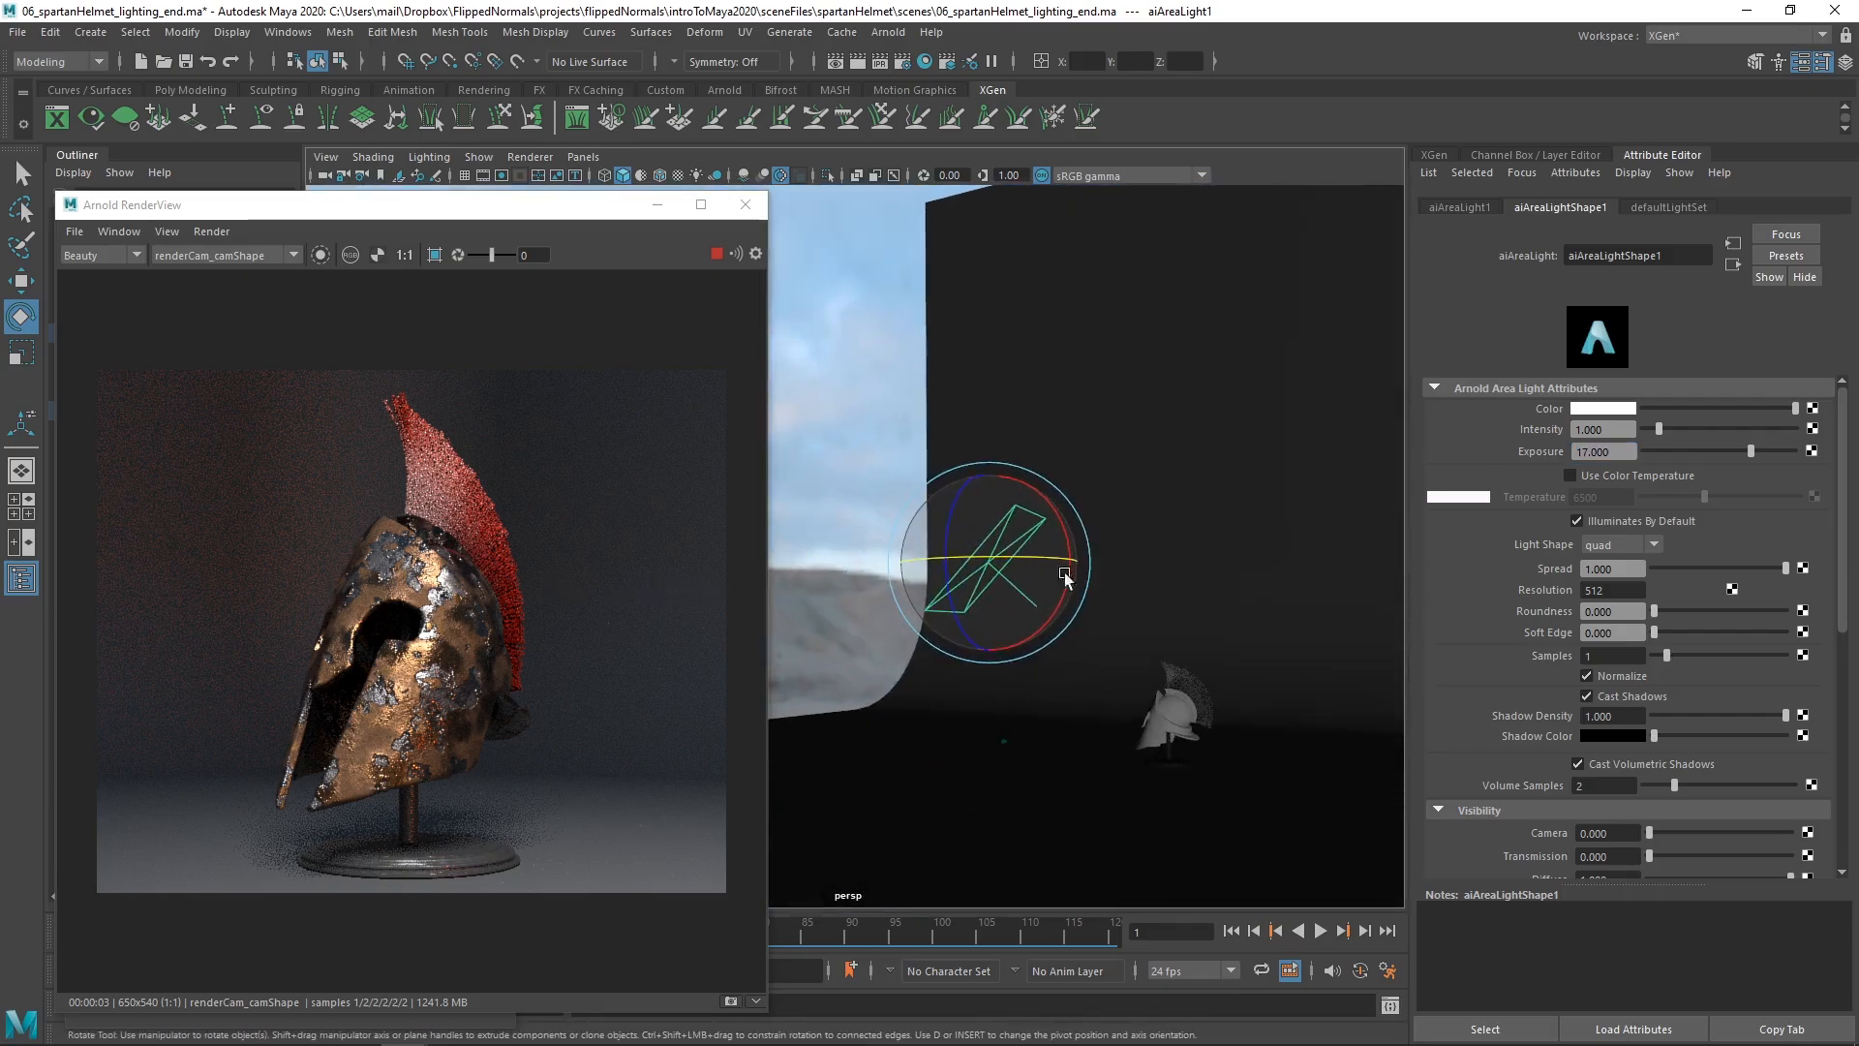
alt+drag(1054, 543, 1055, 569)
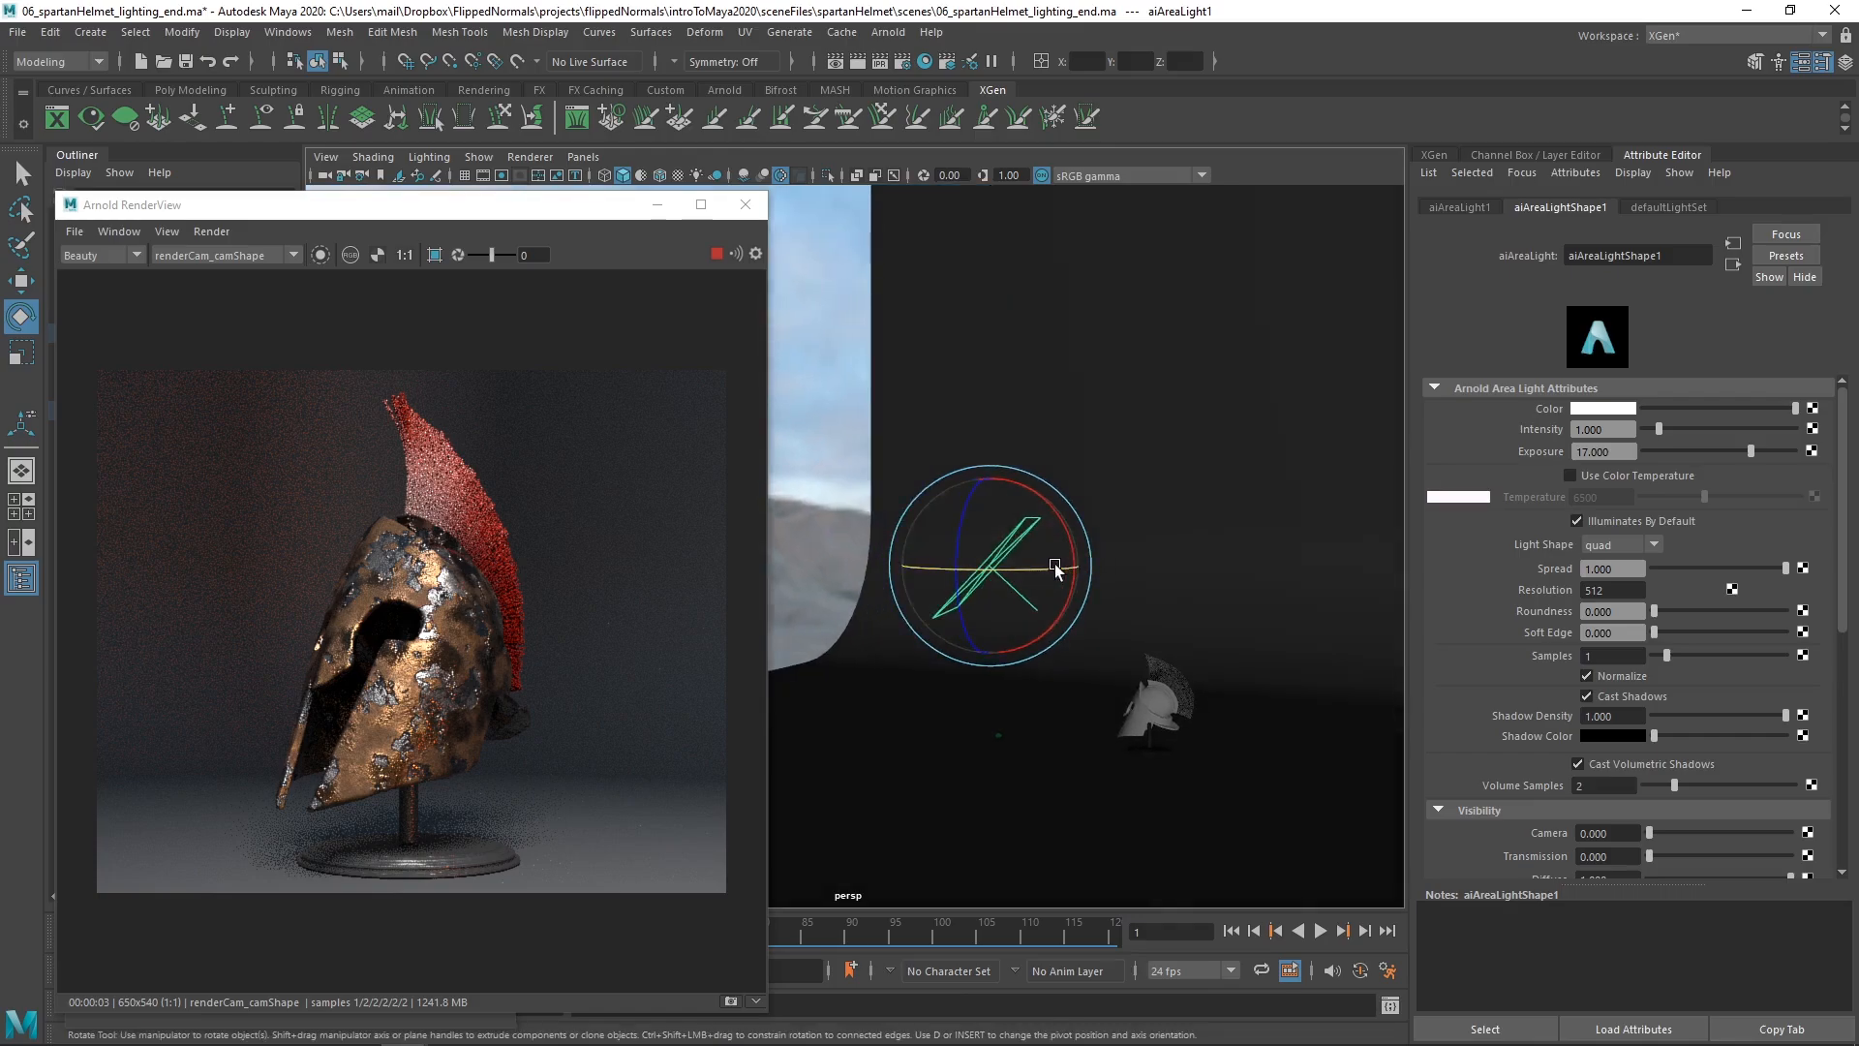
key(r)
drag(1048, 500, 1091, 452)
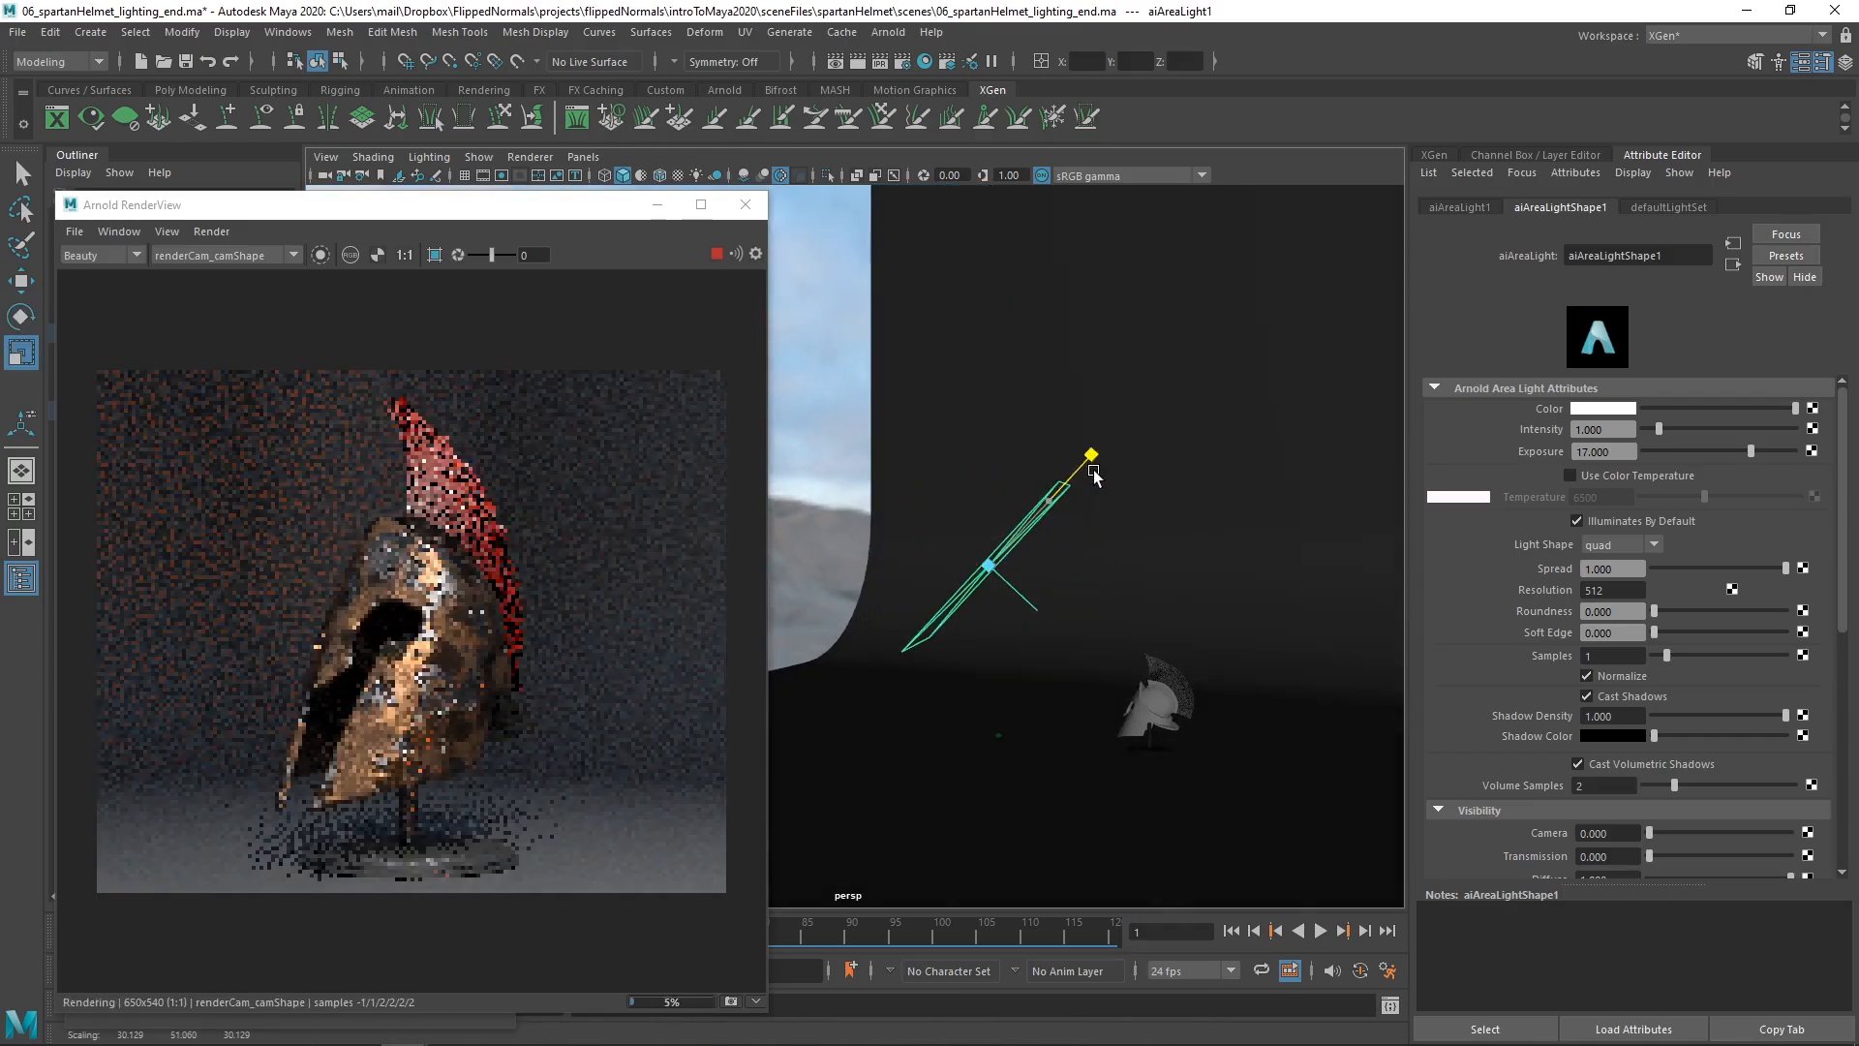
- Move the area light back from the helmet along its own axis and further to the side
key(w)
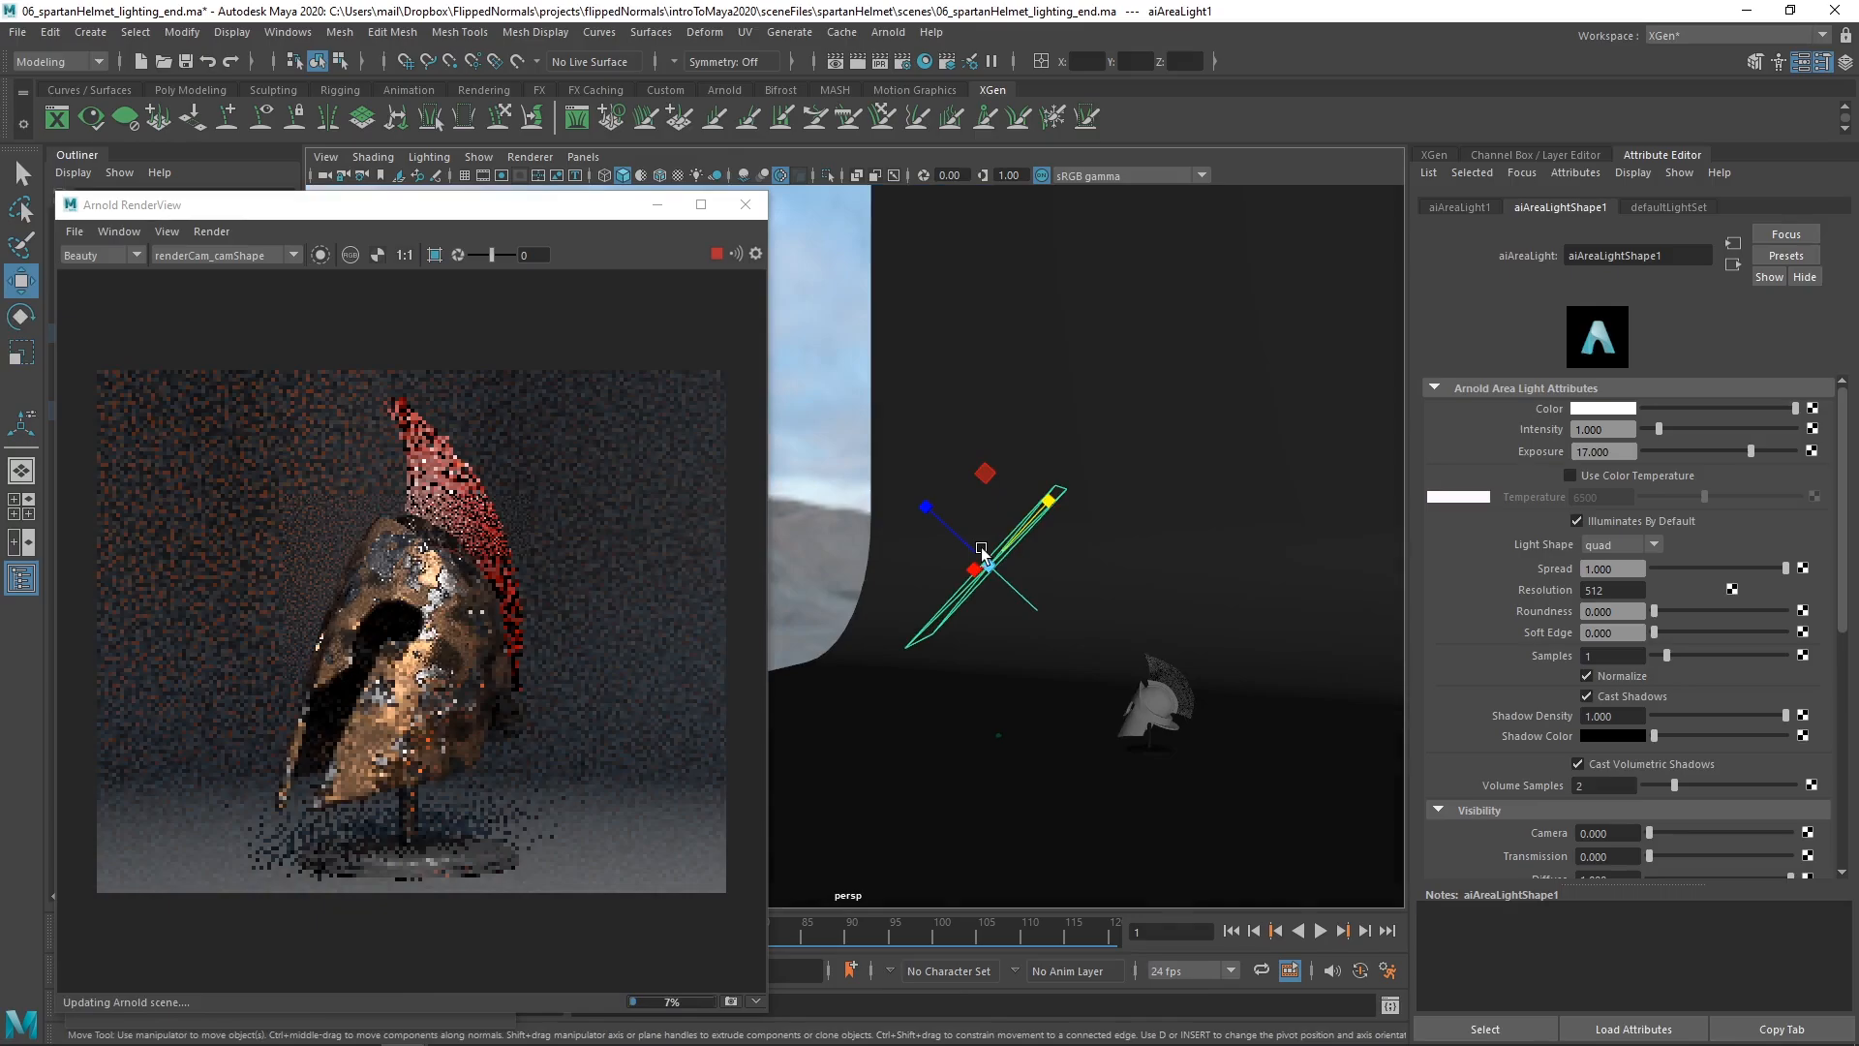
drag(982, 550, 904, 476)
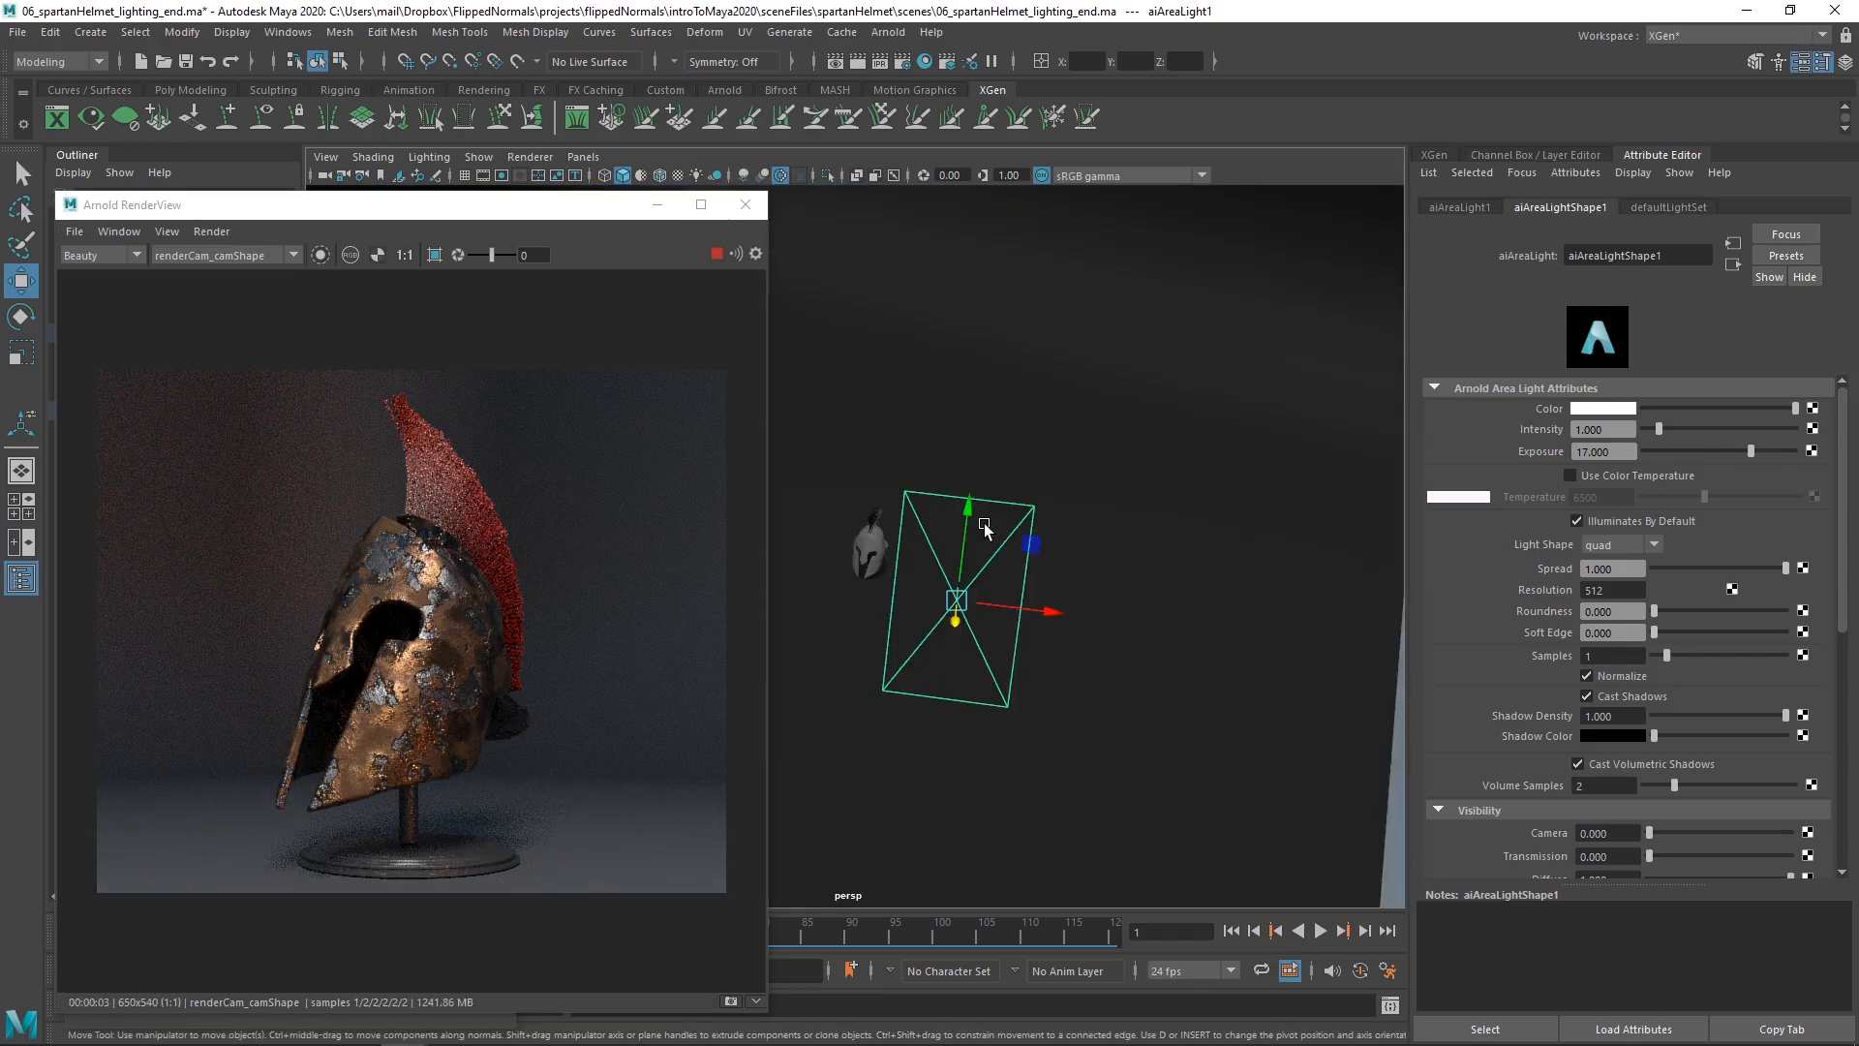
drag(1044, 610, 1070, 613)
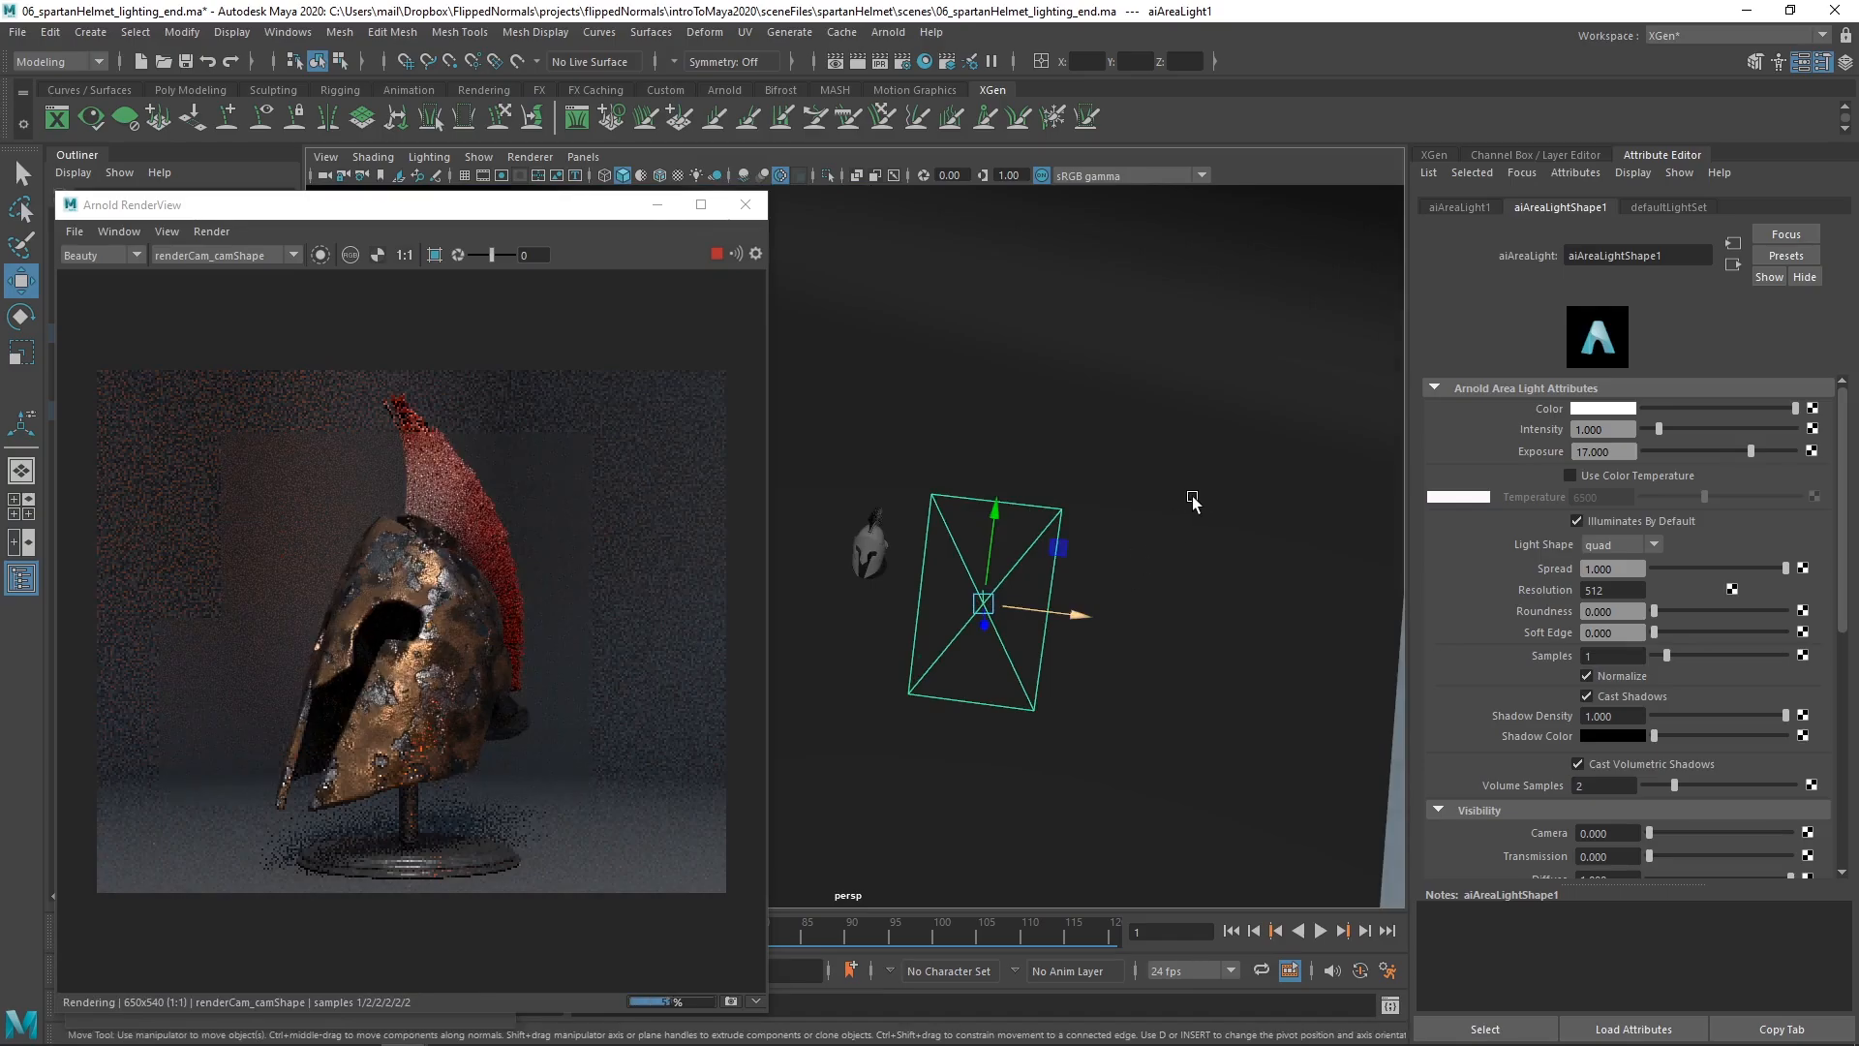
- Select the backdrop and rename its aiStandardSurface2 material to backdrop_sha
click(1165, 463)
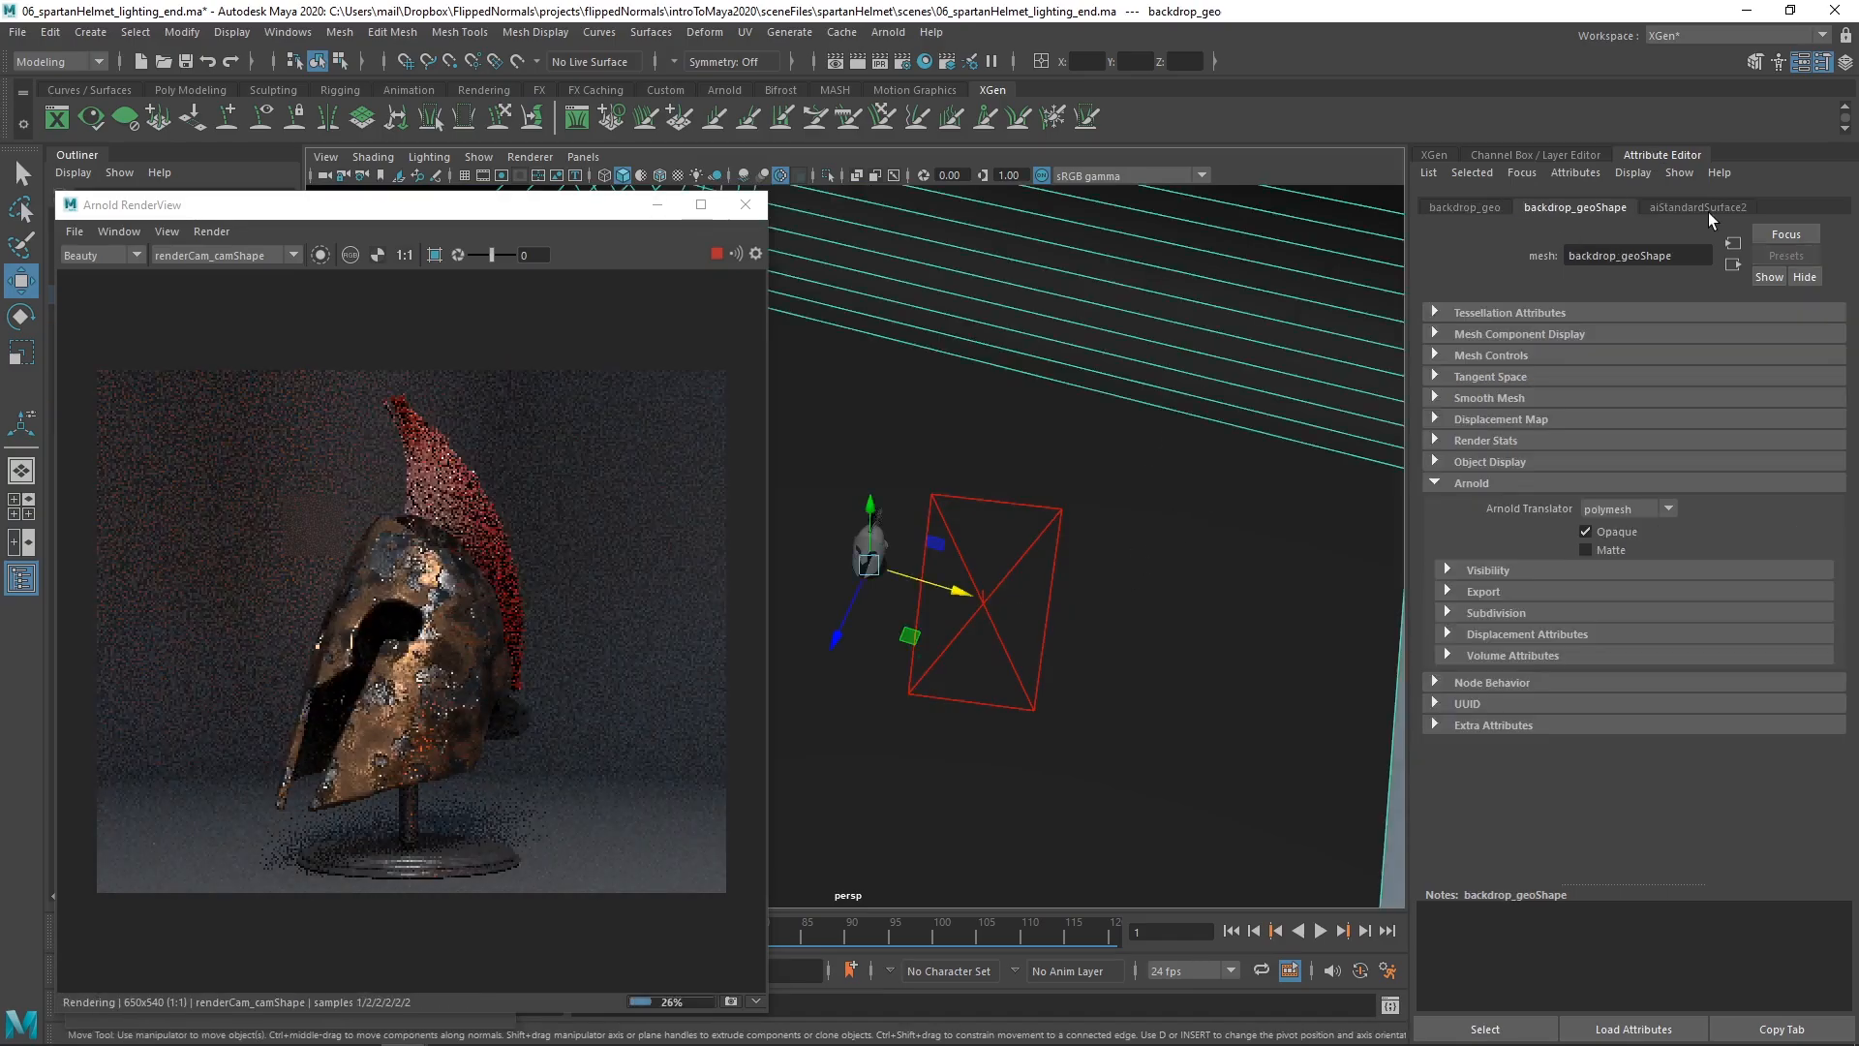
click(1709, 211)
drag(1686, 256, 1391, 259)
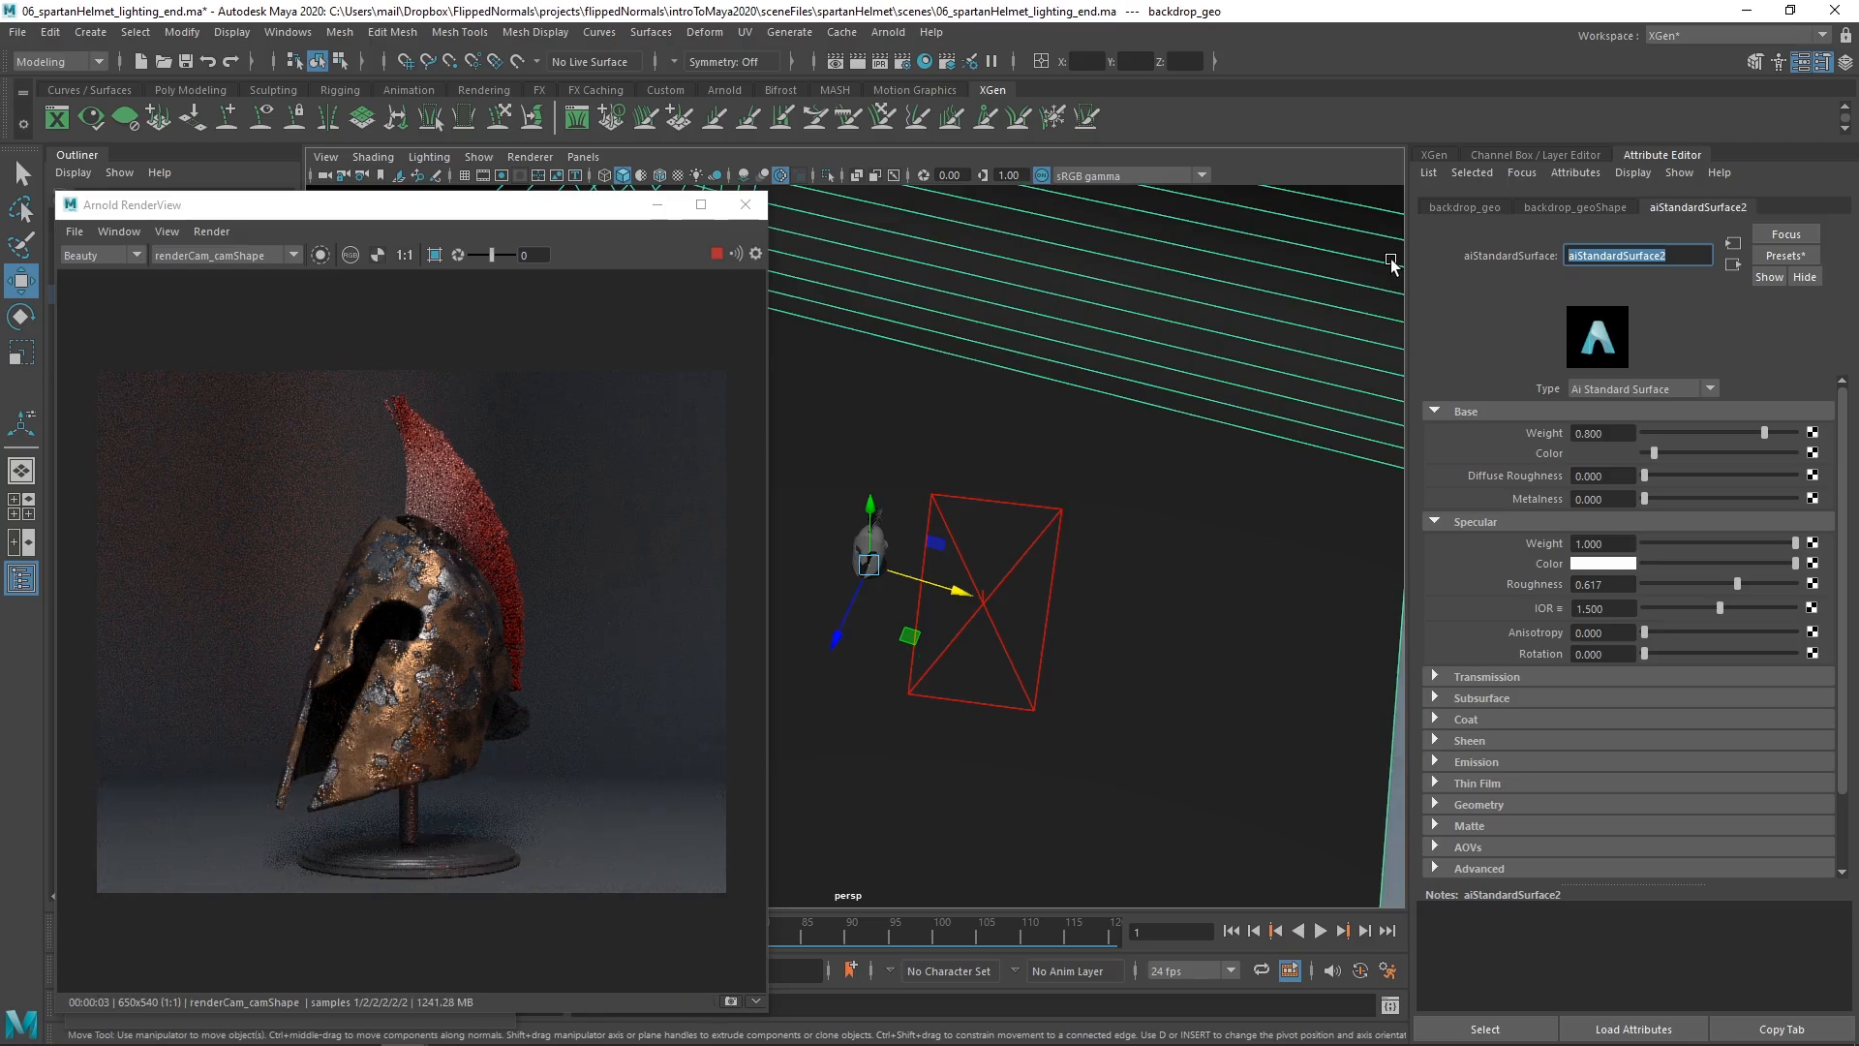
text(backdrop_sha)
key(Return)
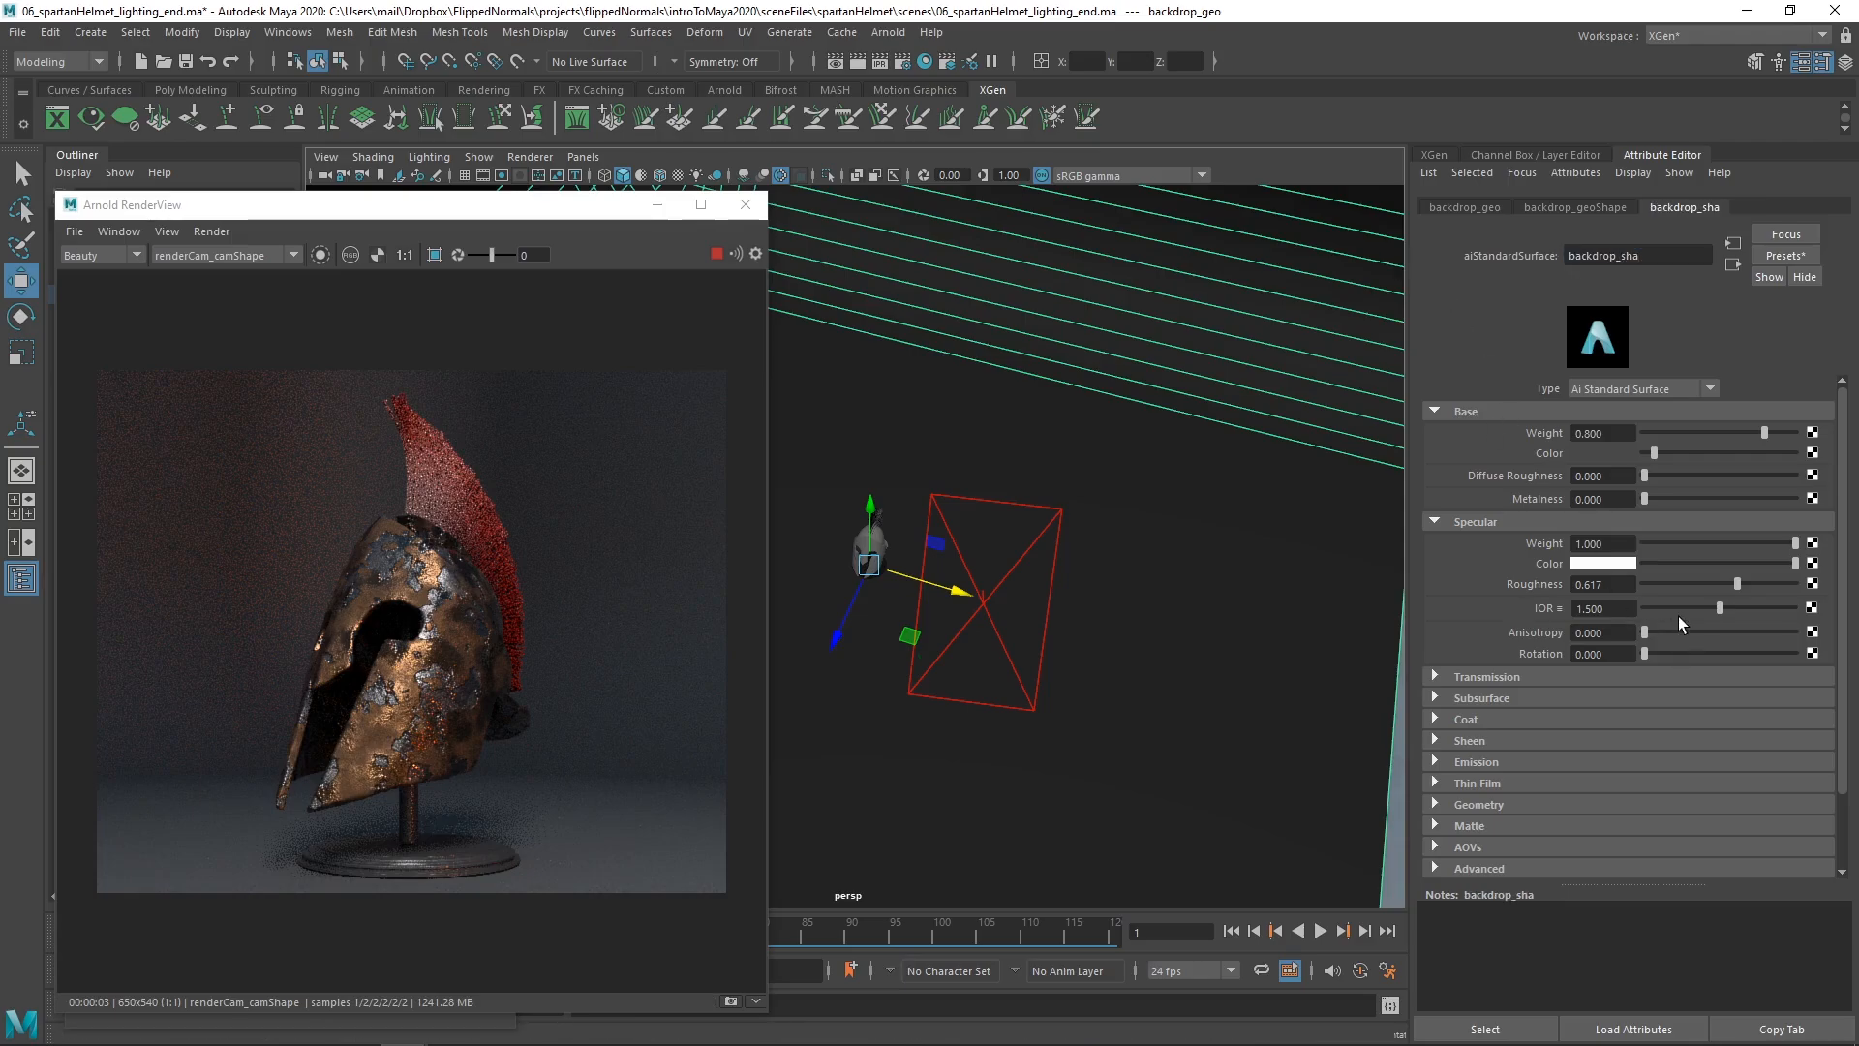
- Lower the backdrop material's specular roughness to 0.383 and darken its base color slightly
drag(1720, 583, 1699, 579)
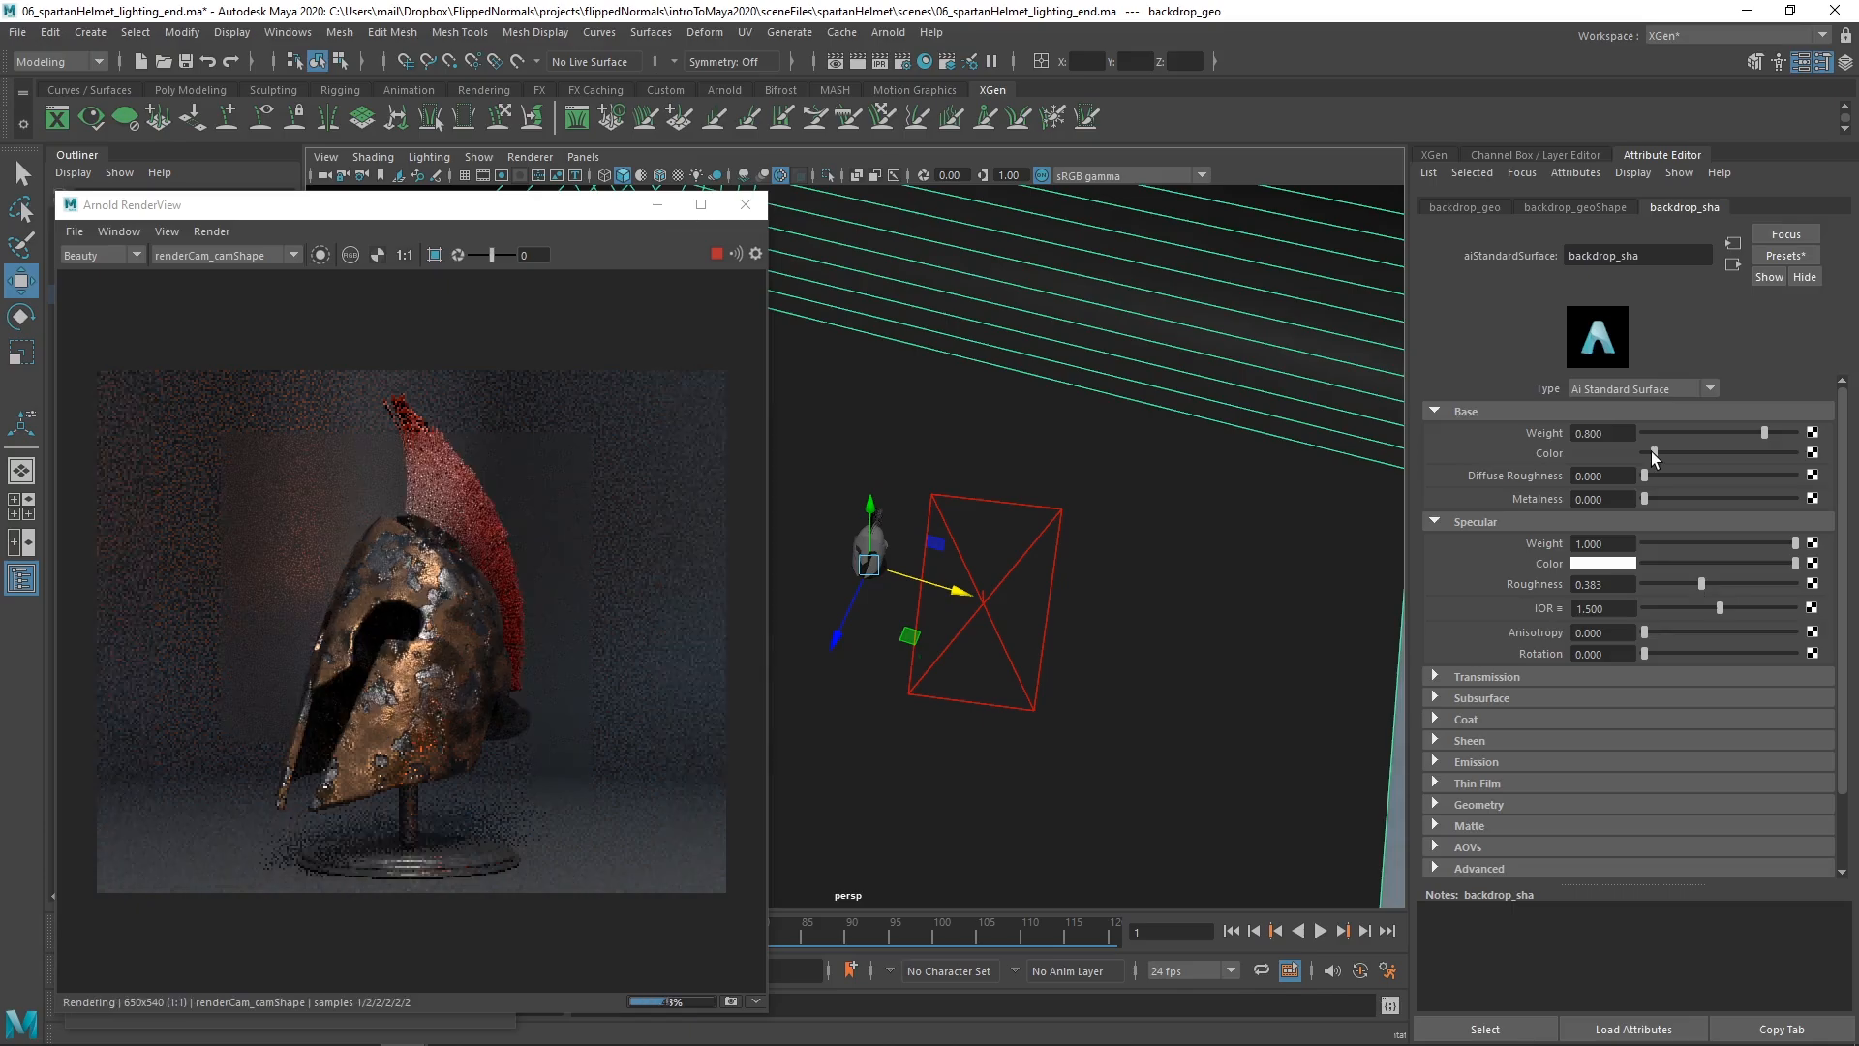
drag(1652, 451, 1650, 452)
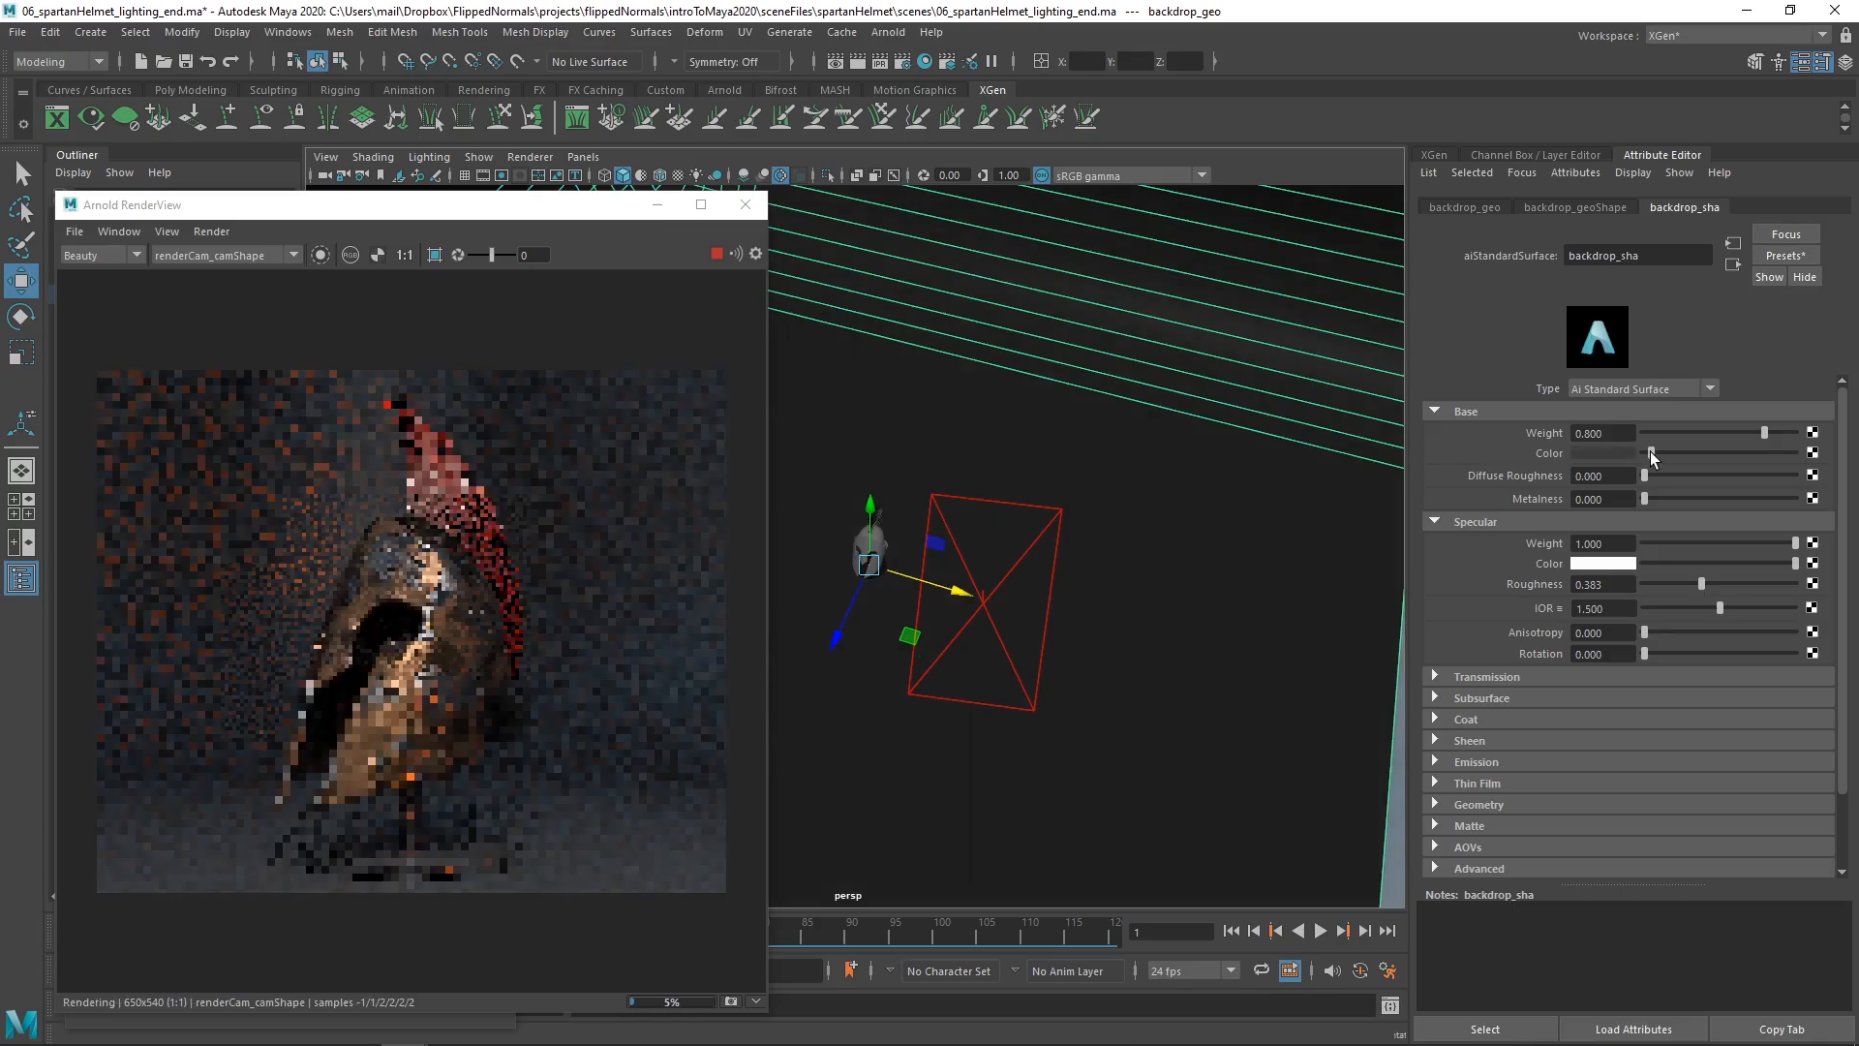
- Tint the backdrop material's base color blue by raising its saturation to 0.442 at hue 196.15
click(1602, 453)
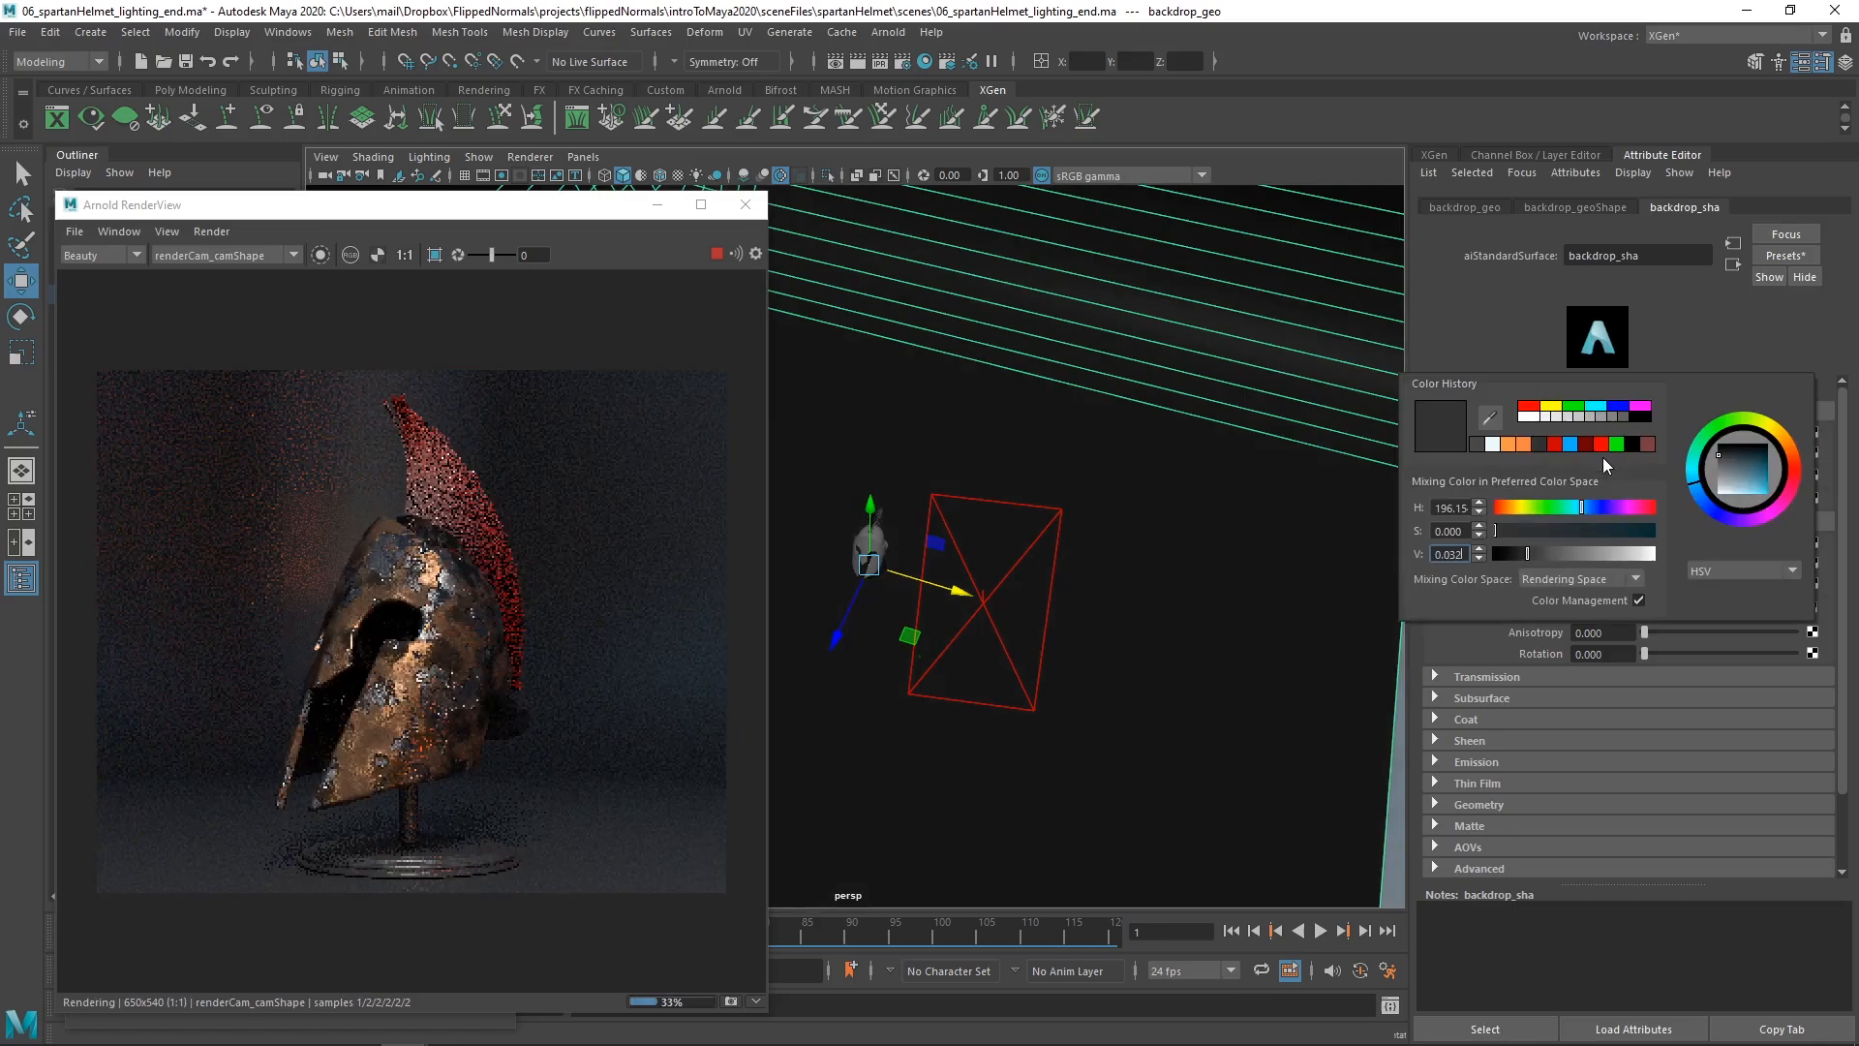
click(1503, 531)
drag(1507, 529, 1549, 534)
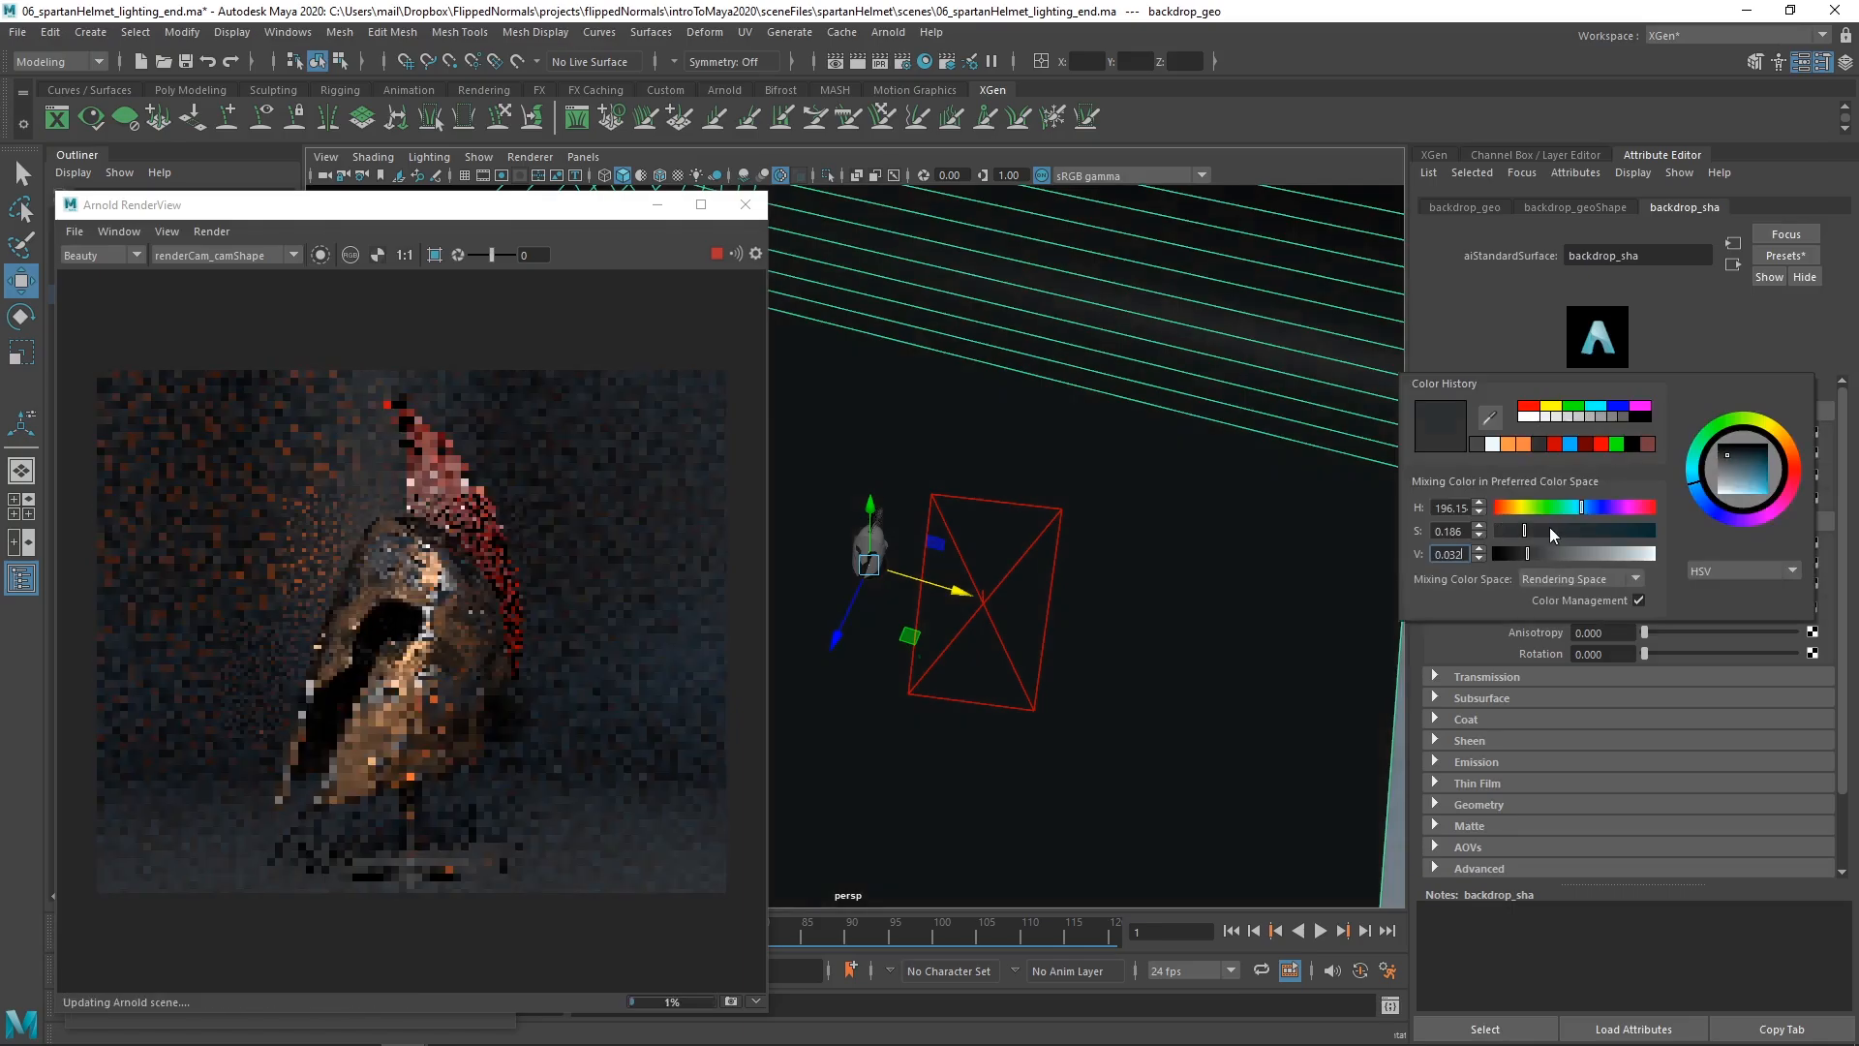
click(1566, 529)
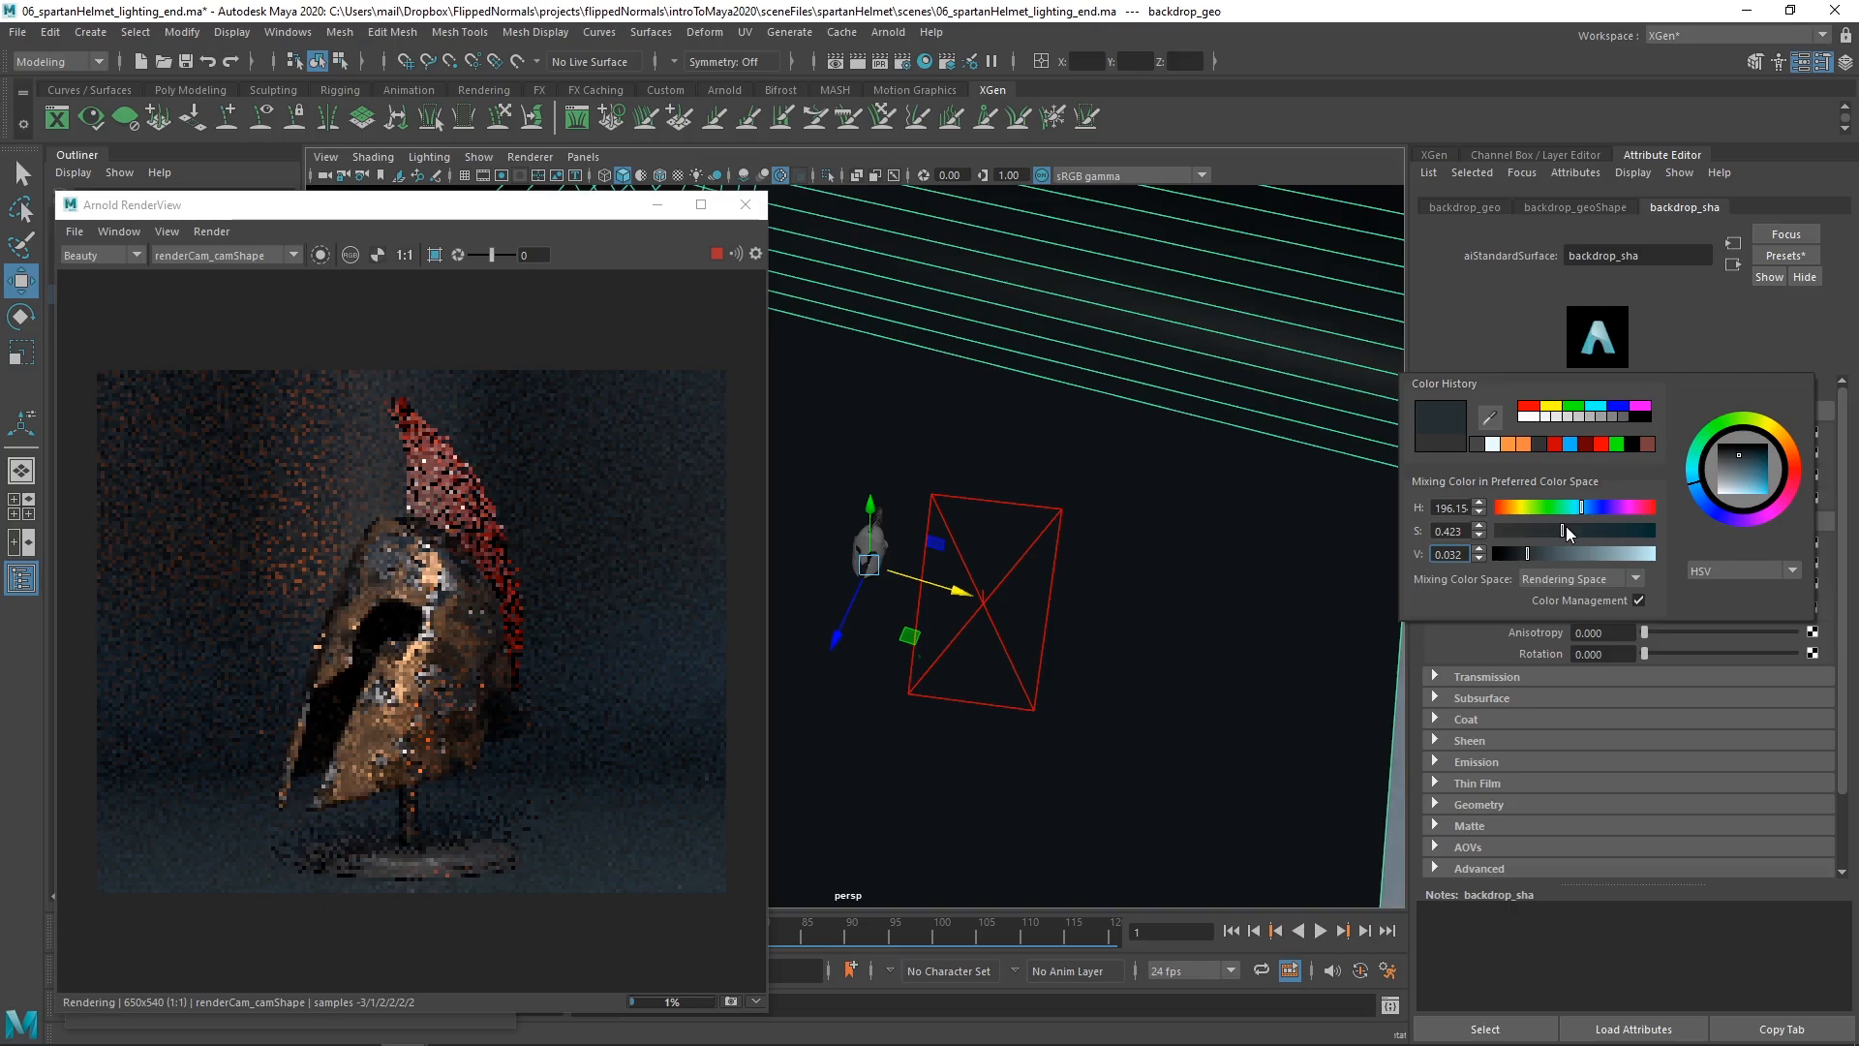
click(1566, 531)
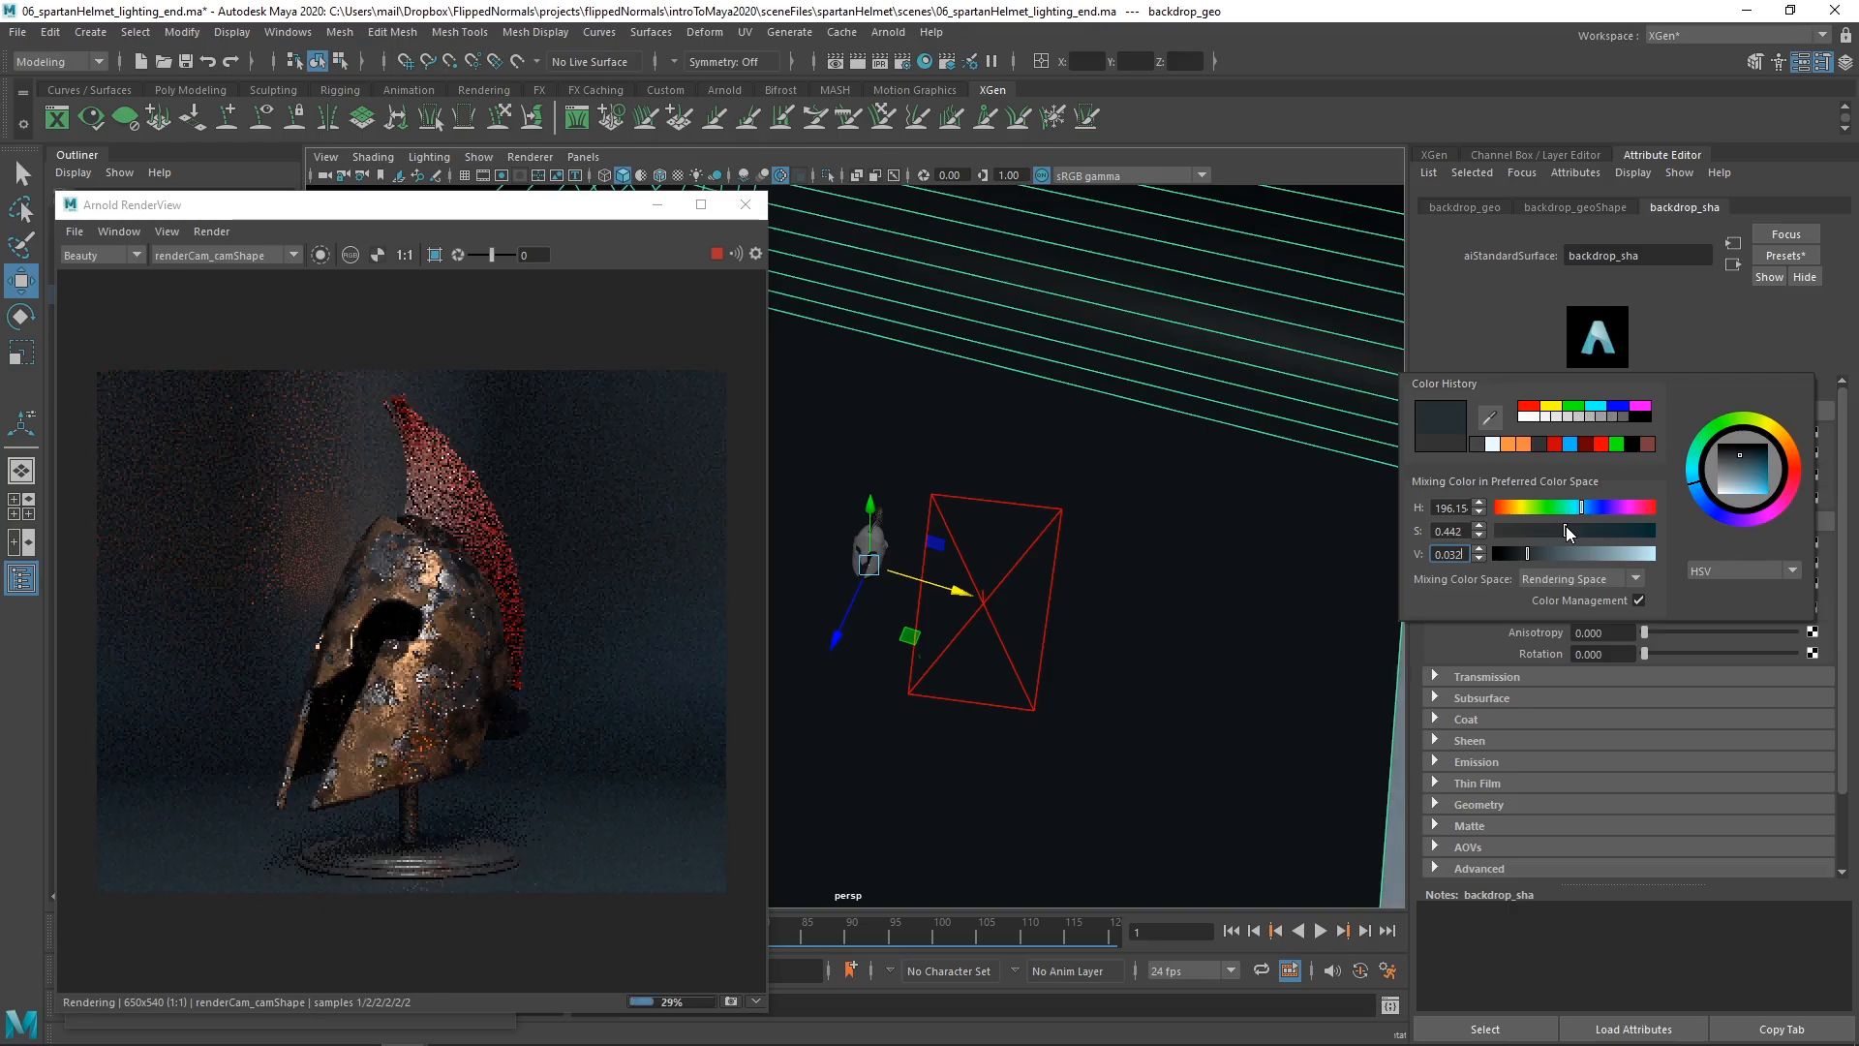
- Move the area light further sideways along its own axis and set its Diffuse visibility to 1.000
click(913, 652)
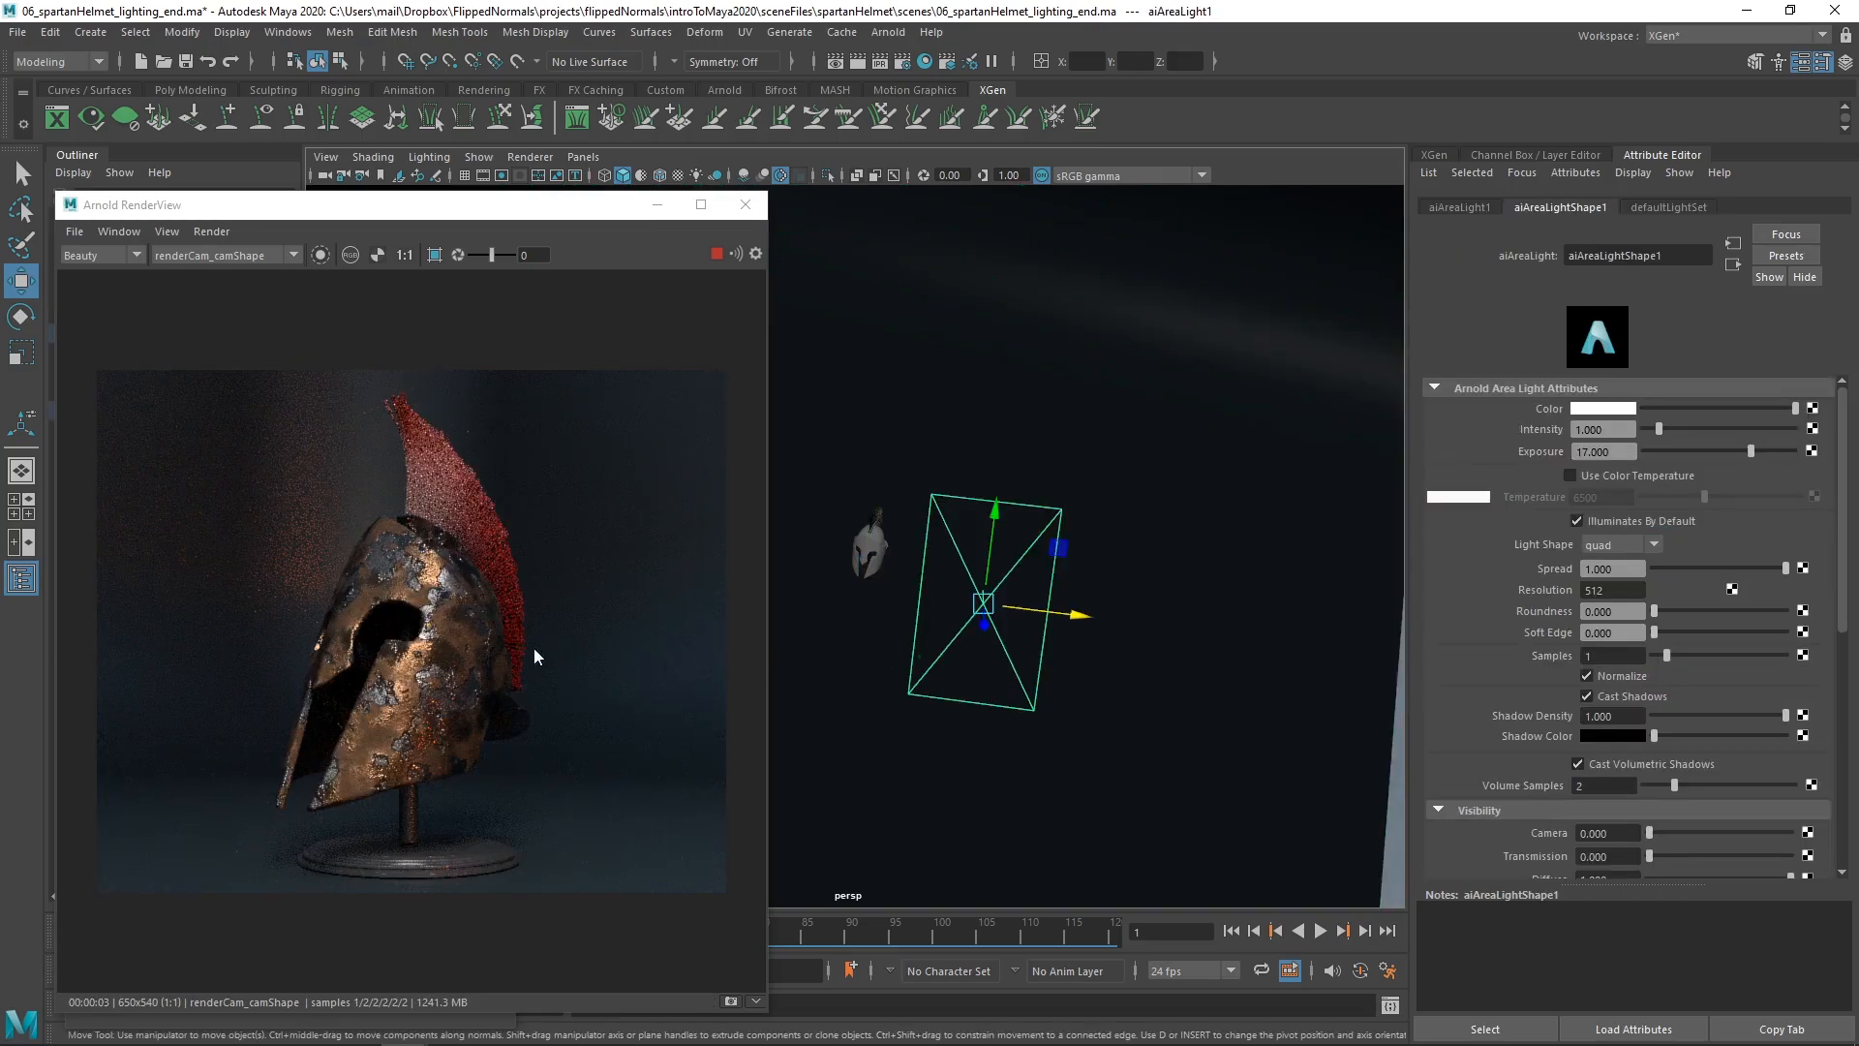
alt+drag(1020, 616, 1170, 598)
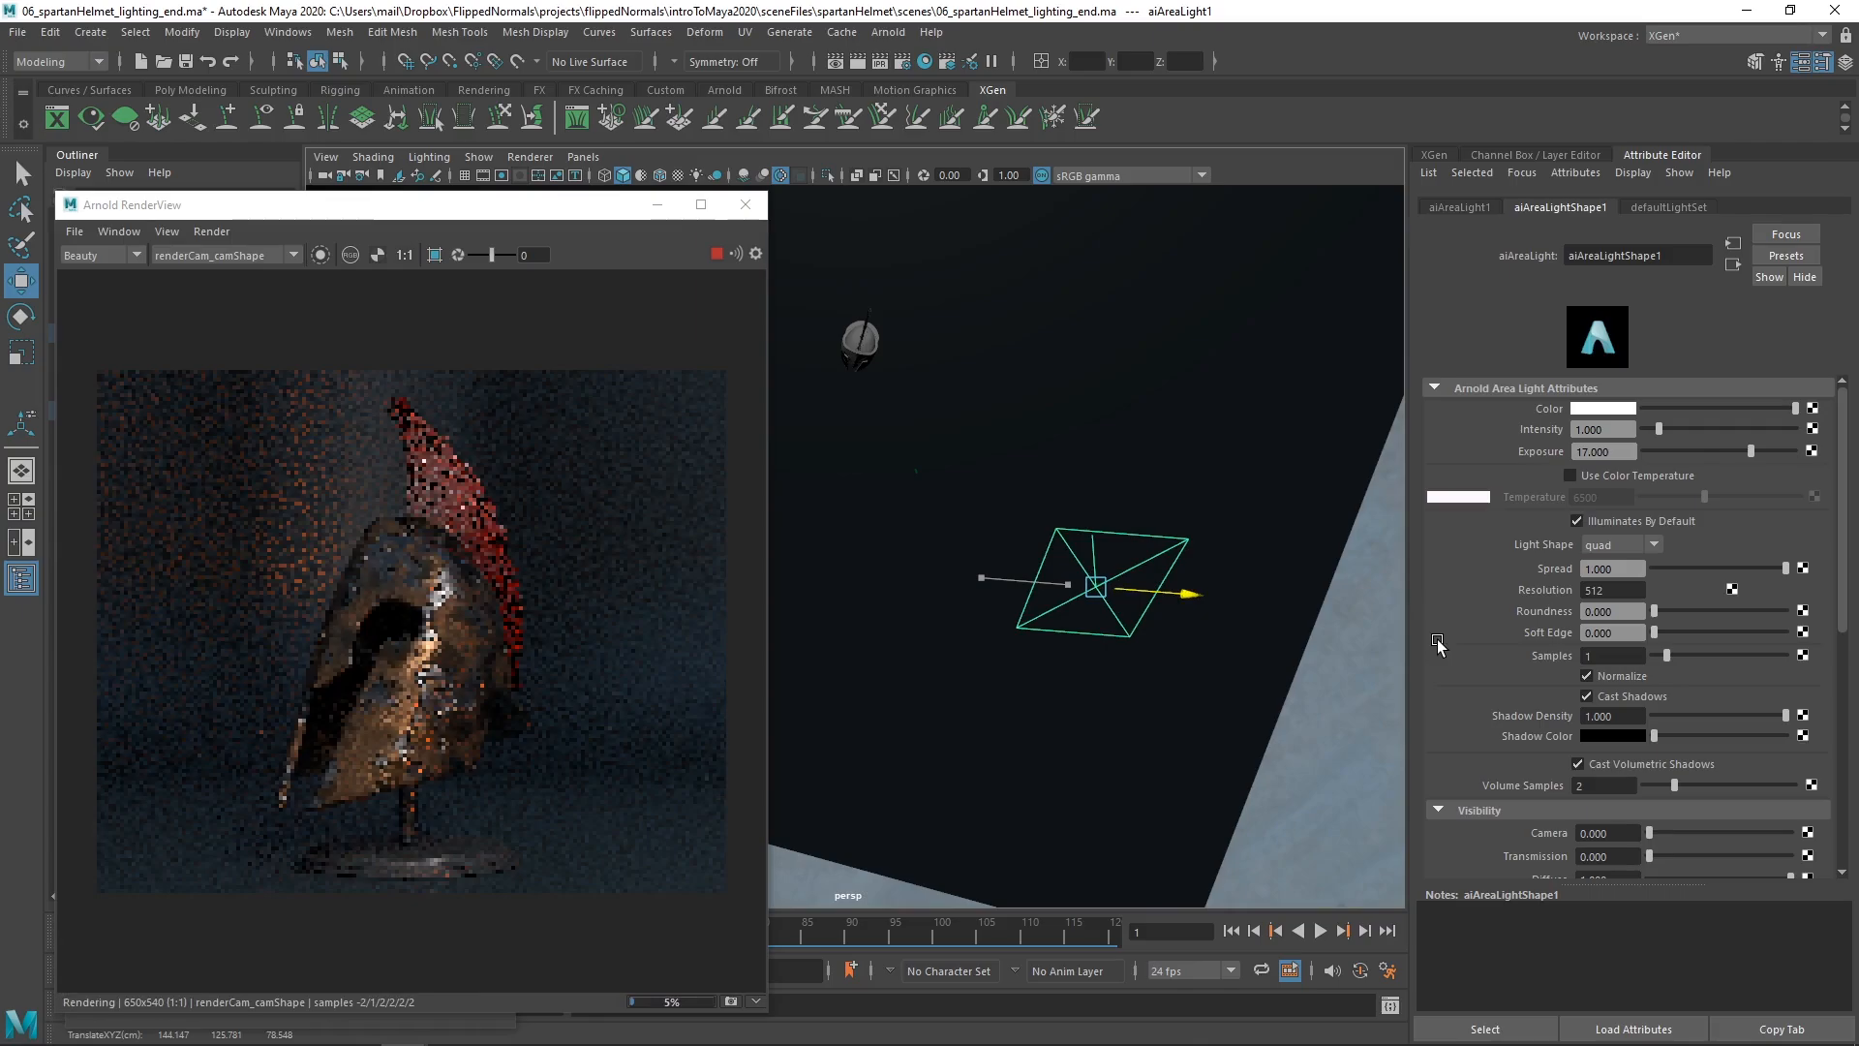
scroll(1438, 646, down, 5)
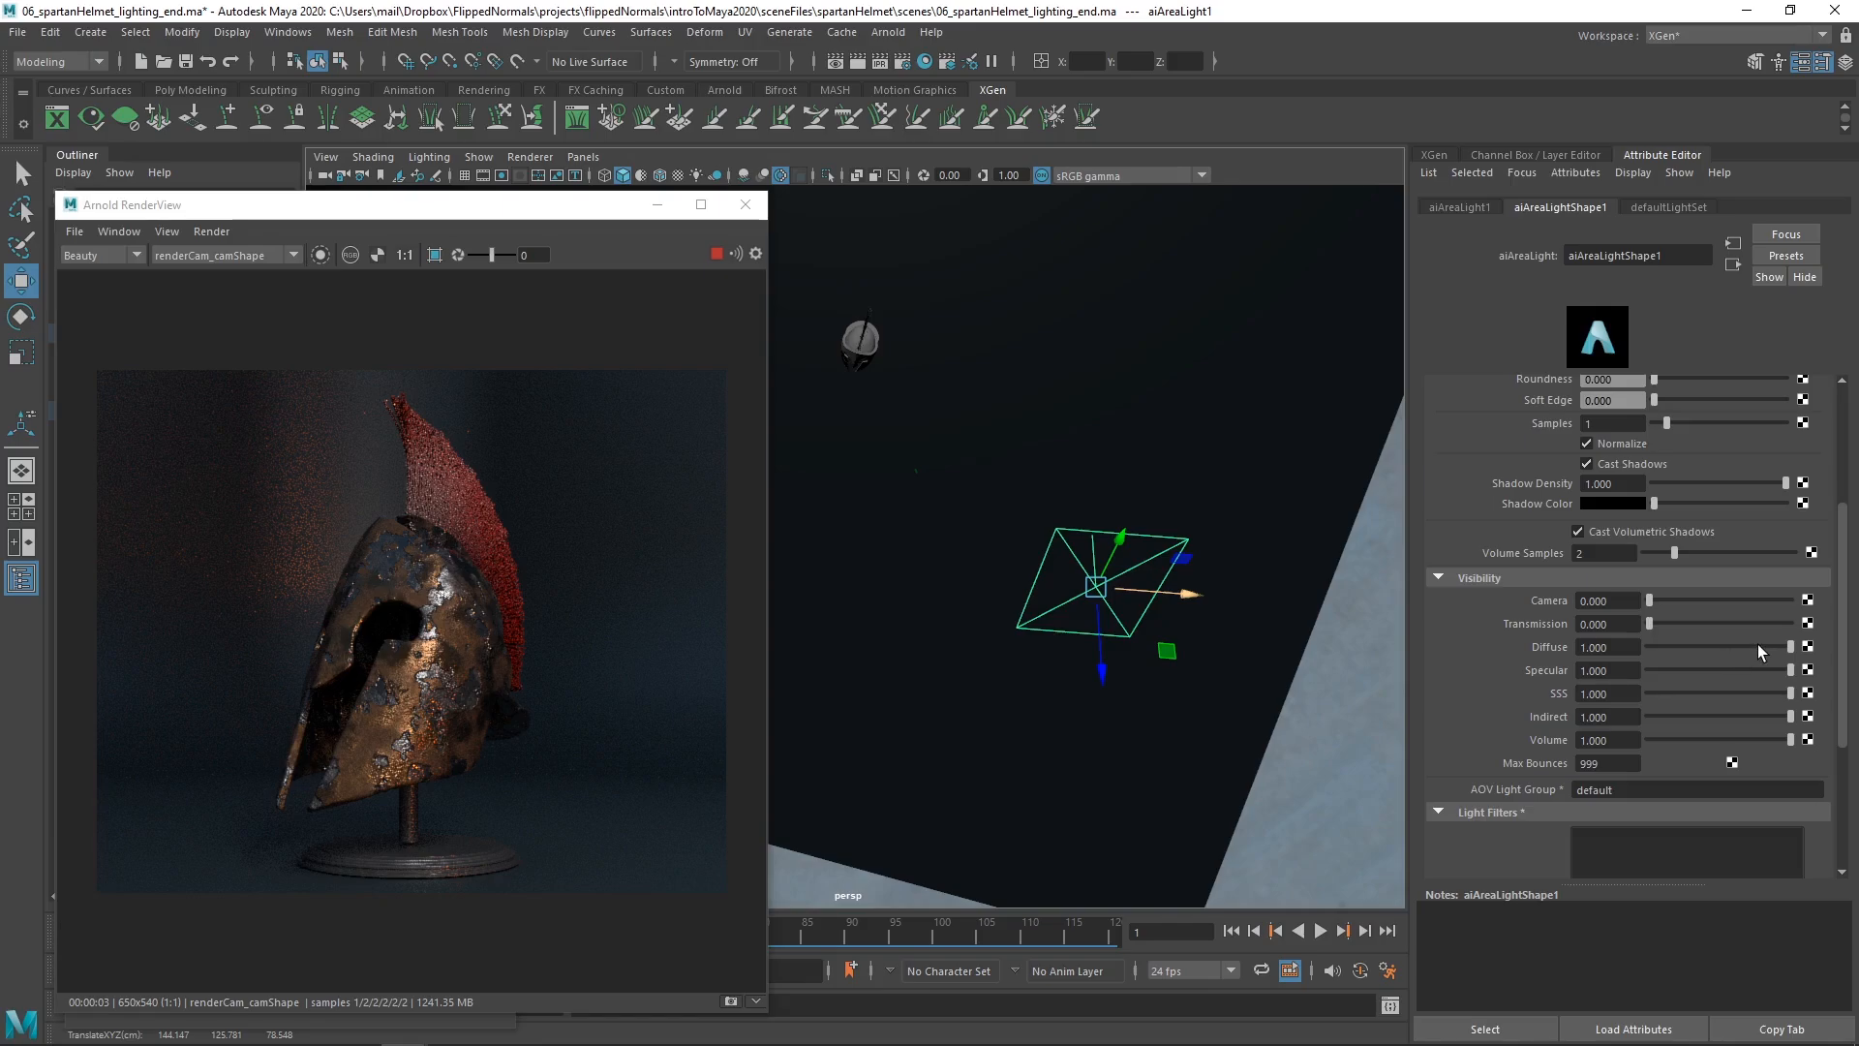
drag(1757, 643, 1858, 632)
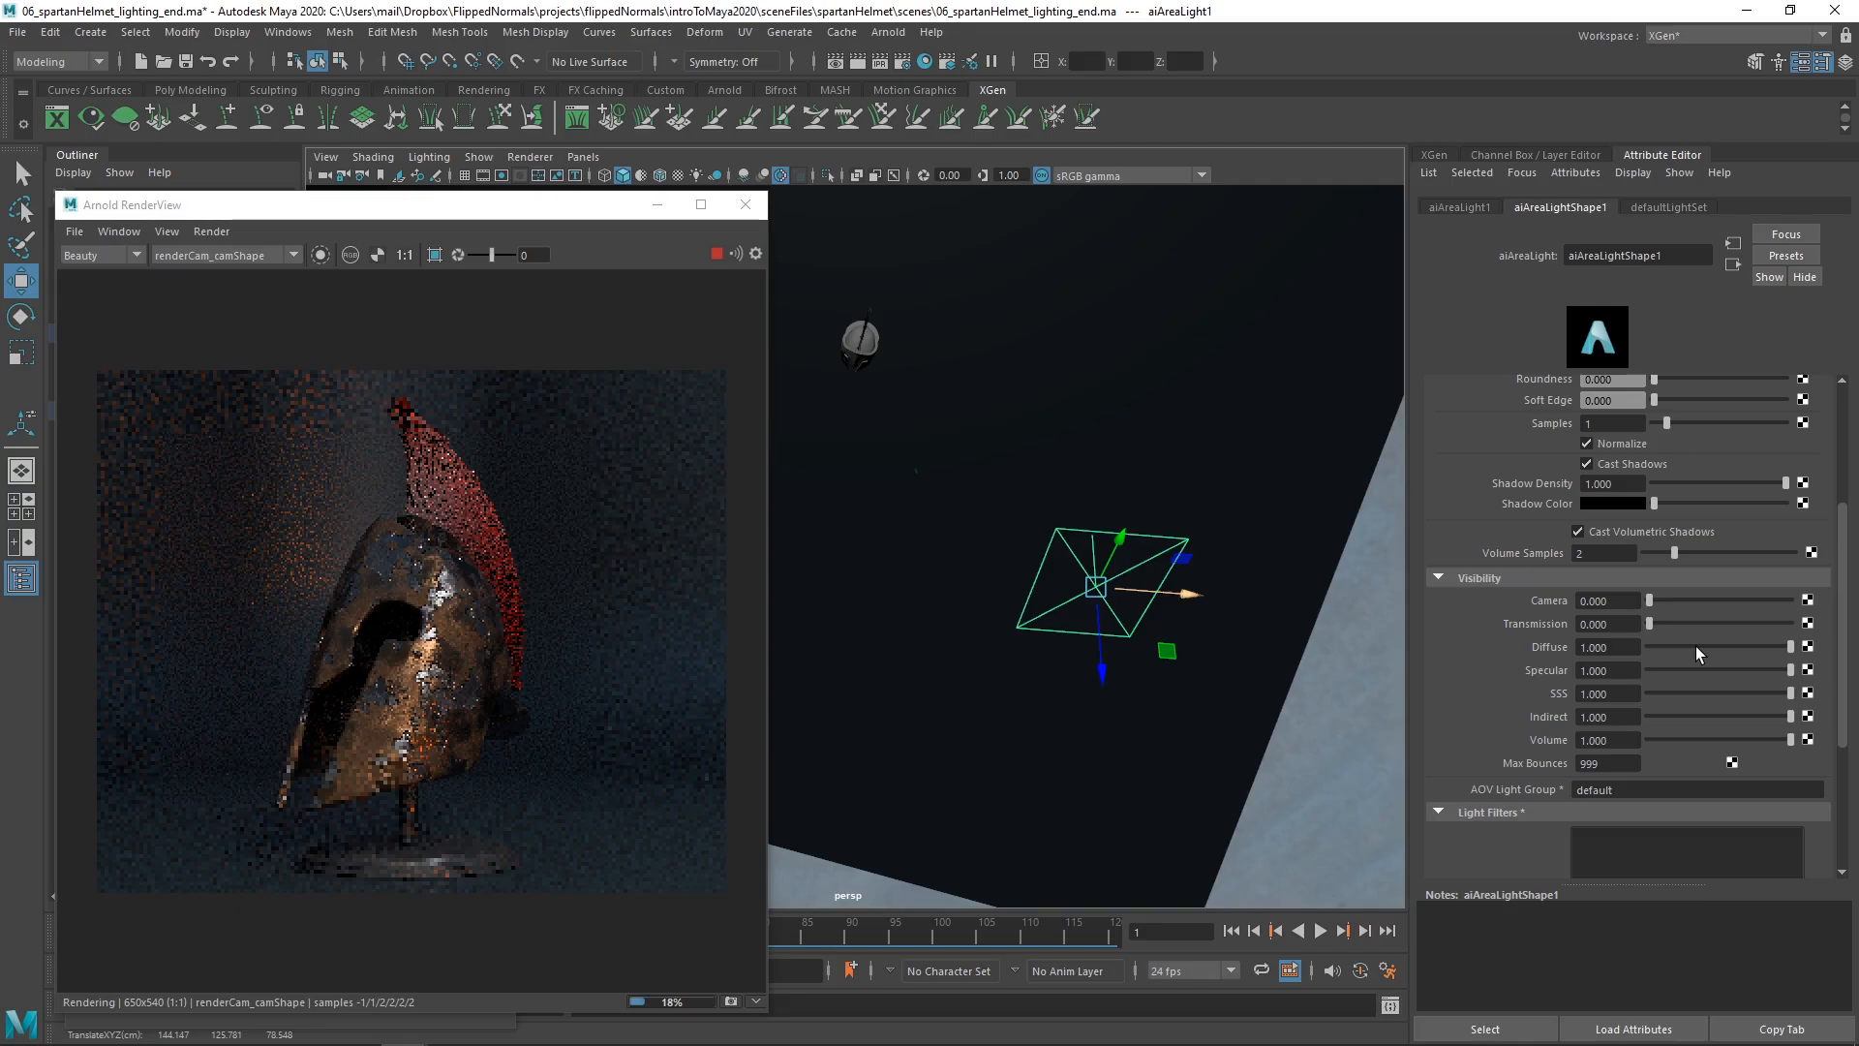
- Tilt the area light about its facing axis and check the Rotate Tool's axis orientation settings
key(e)
alt+drag(1178, 594, 1146, 614)
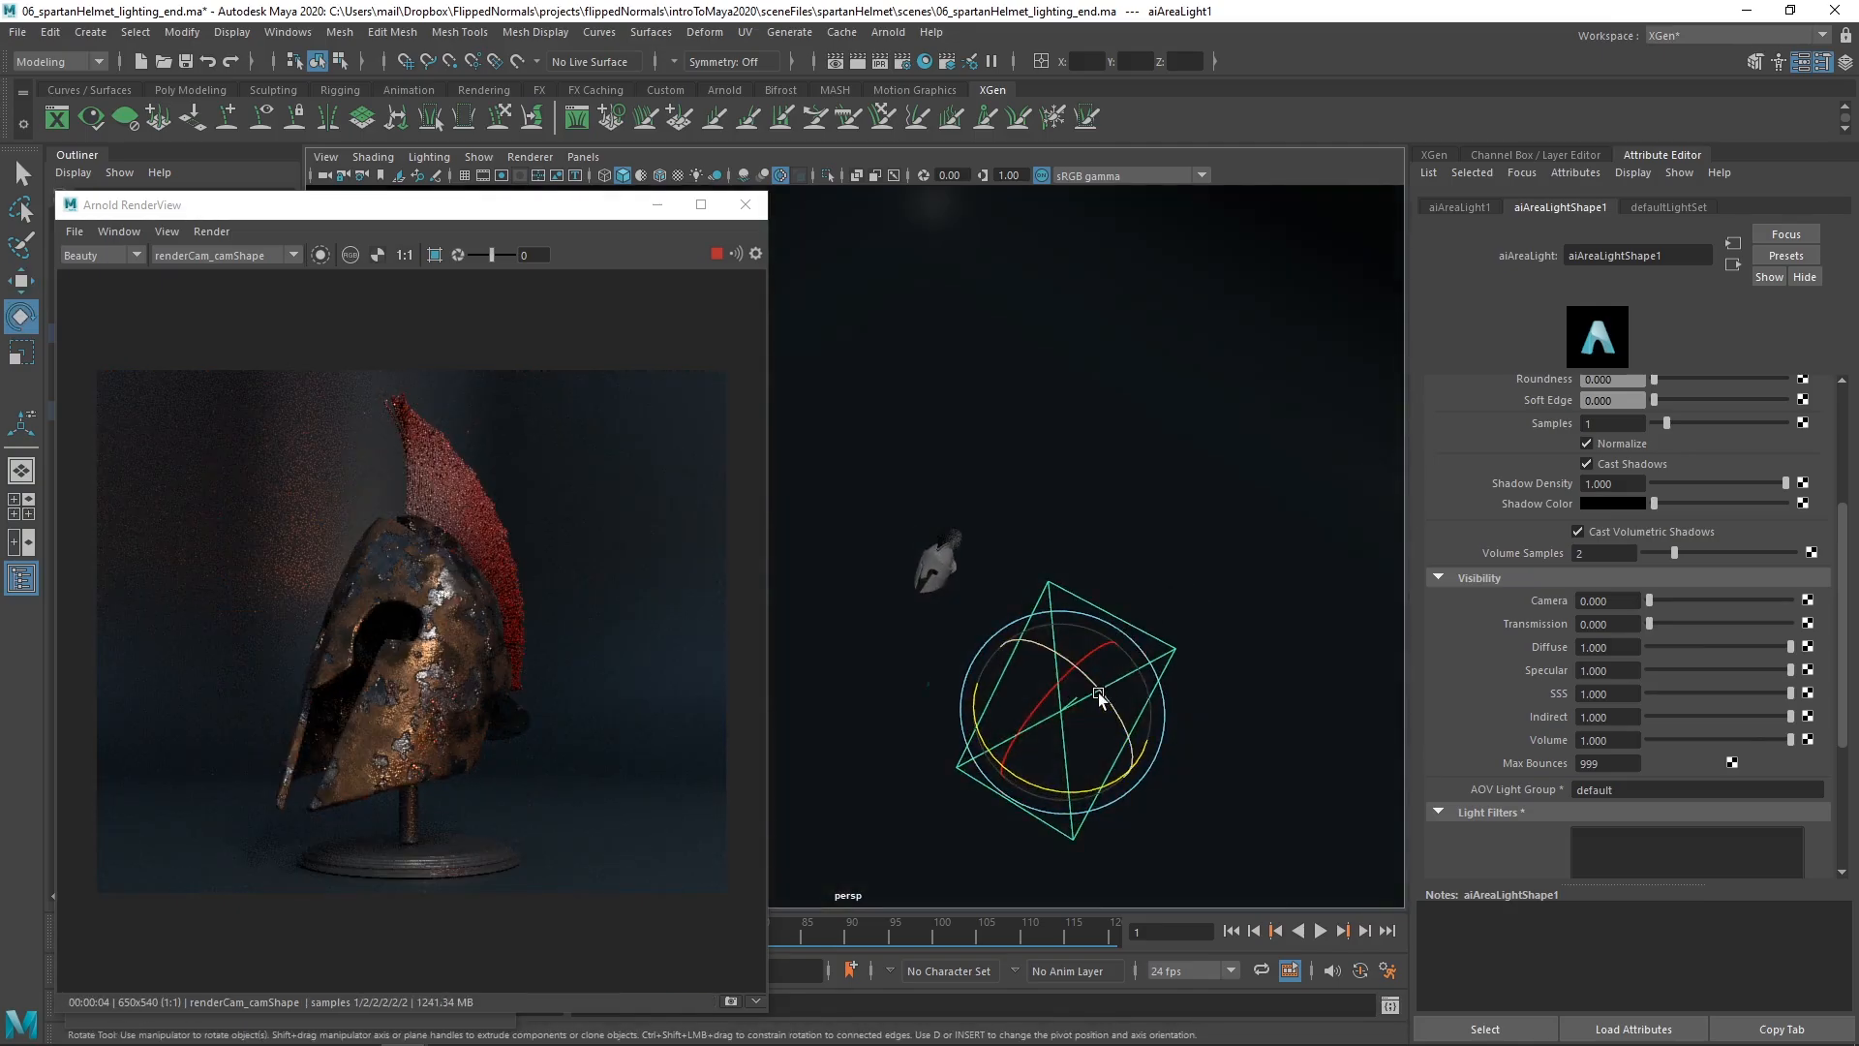
mouse_move(1114, 706)
alt+mouse_down()
mouse_move(1077, 689)
mouse_move(1113, 689)
alt+mouse_up()
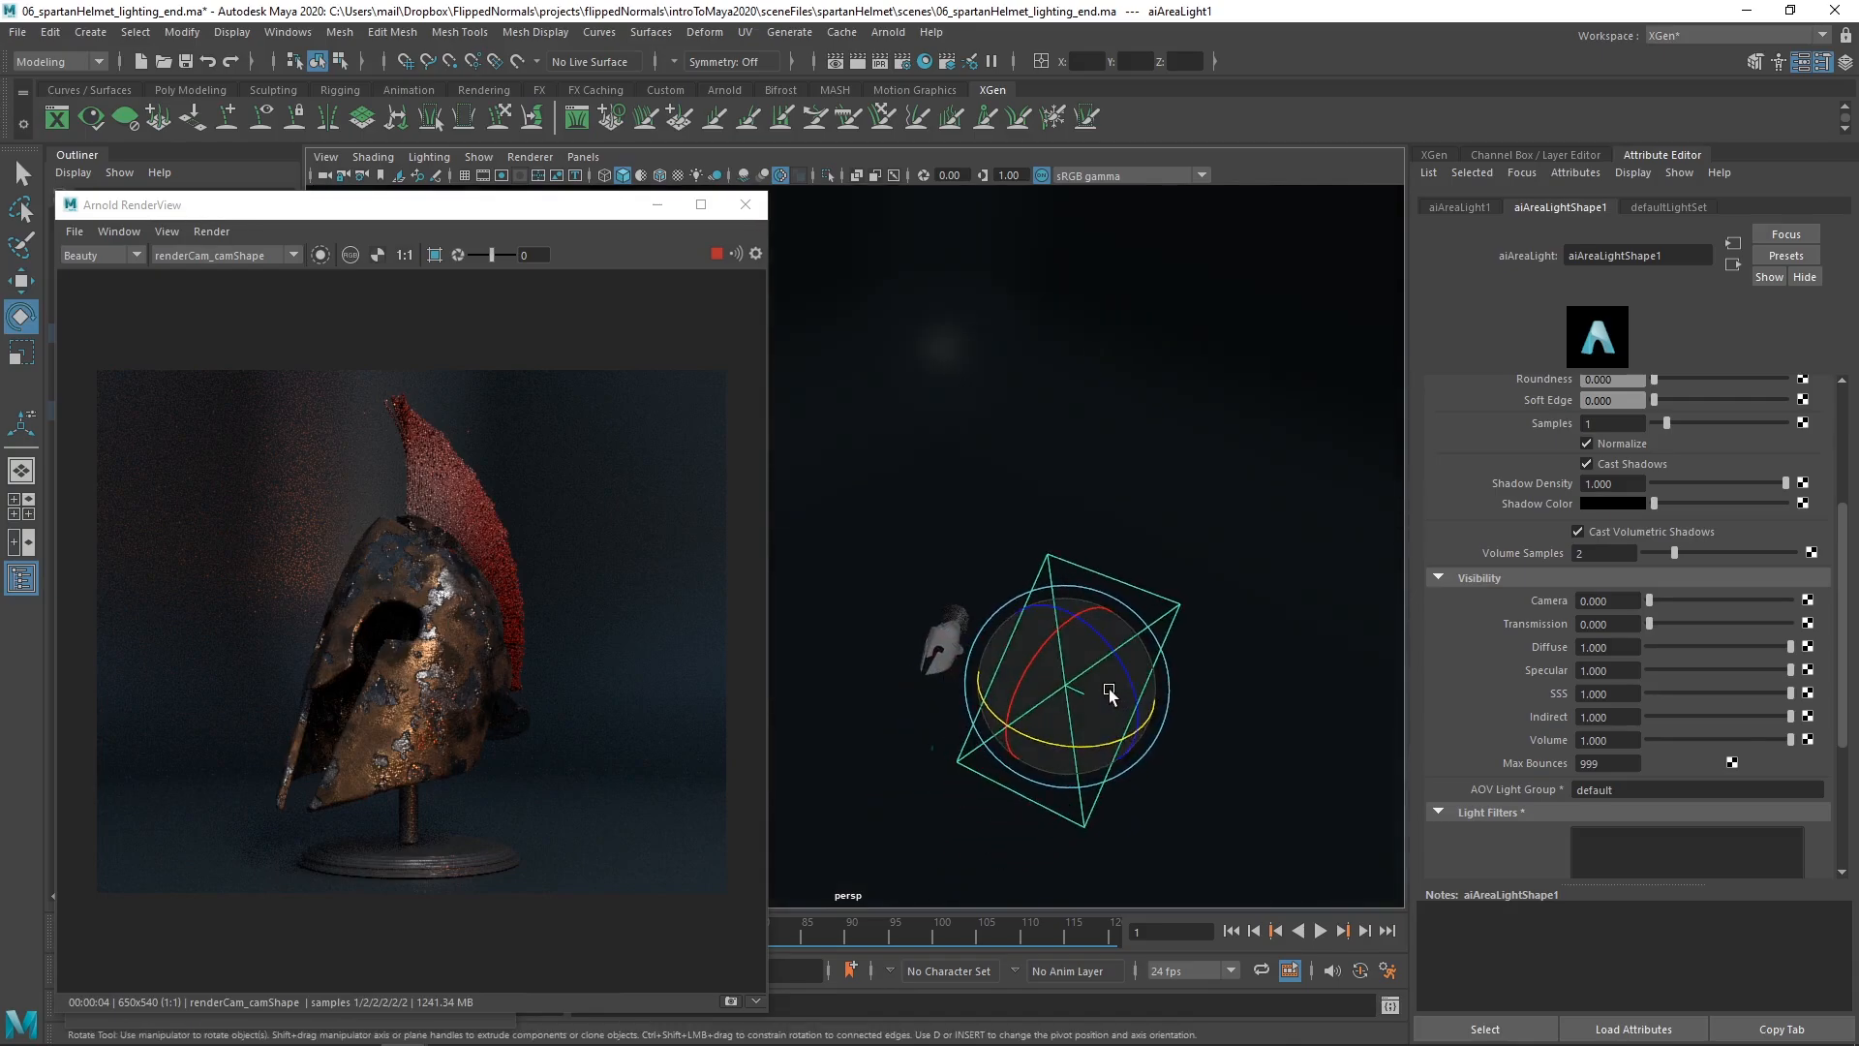
click(1107, 692)
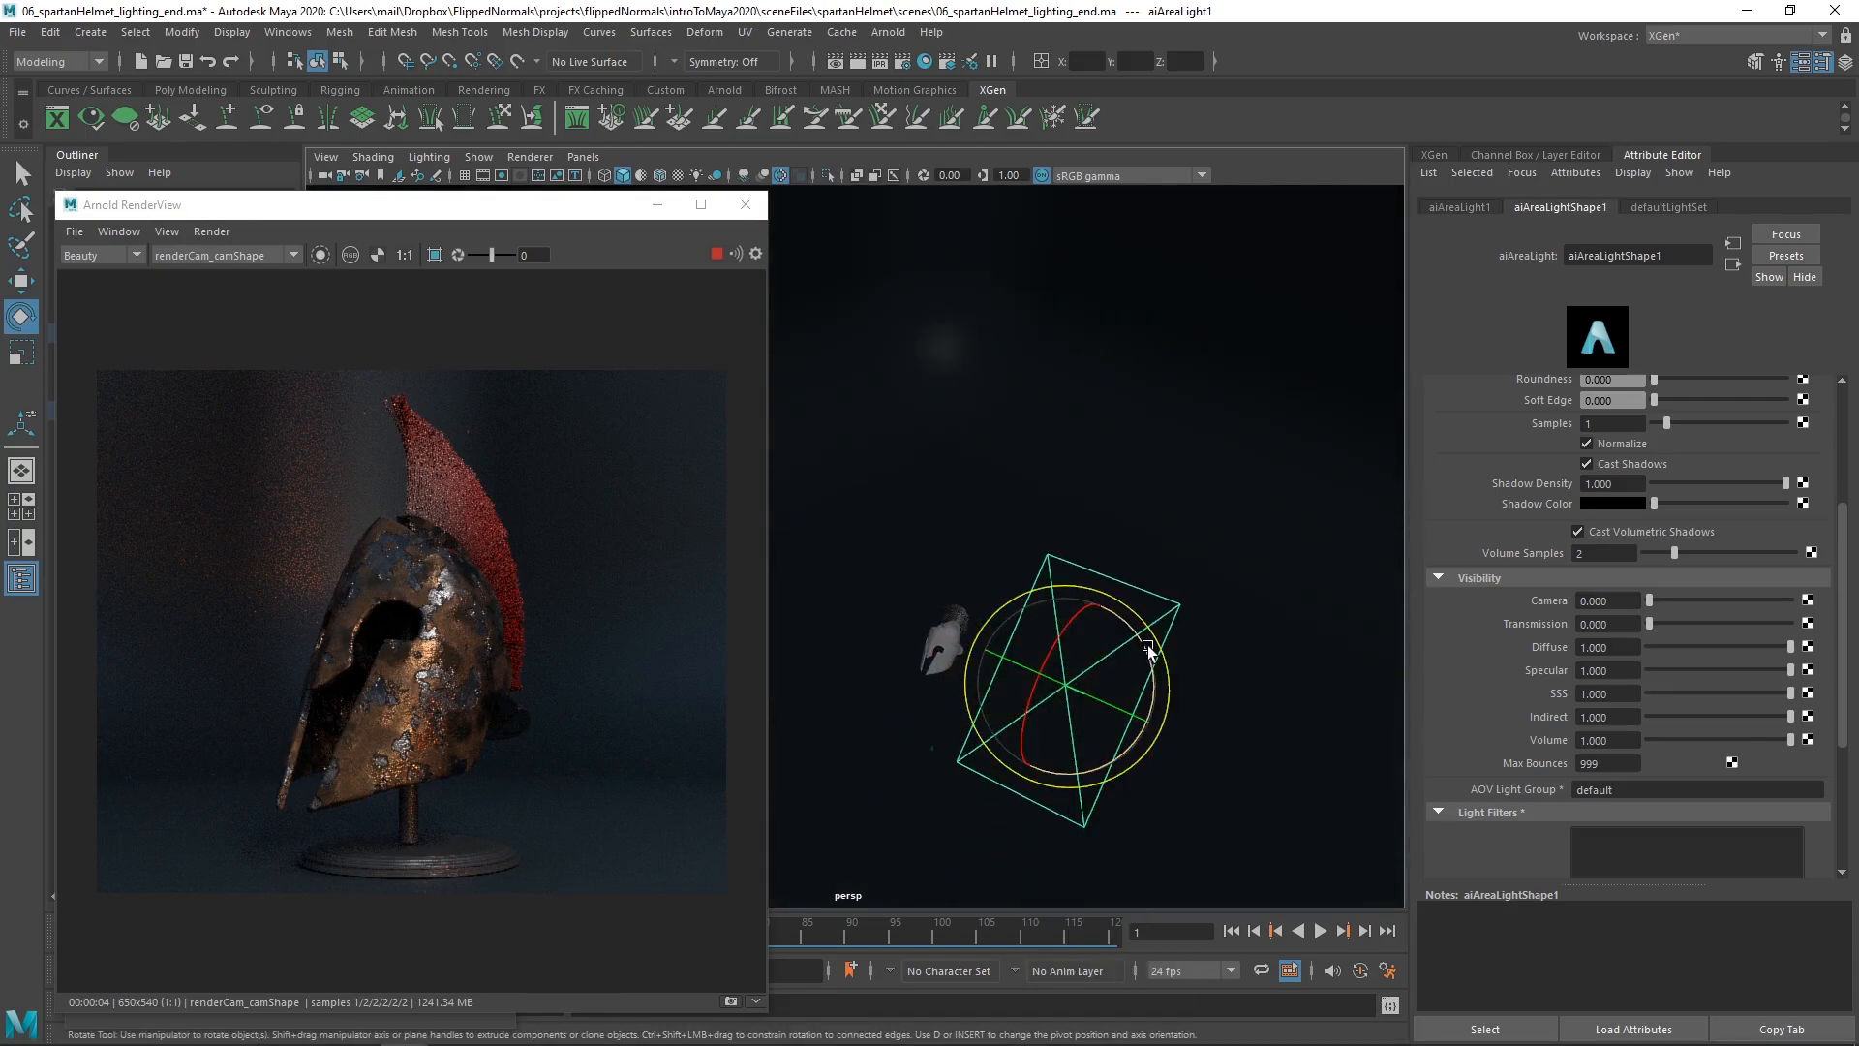
drag(1145, 648, 1108, 721)
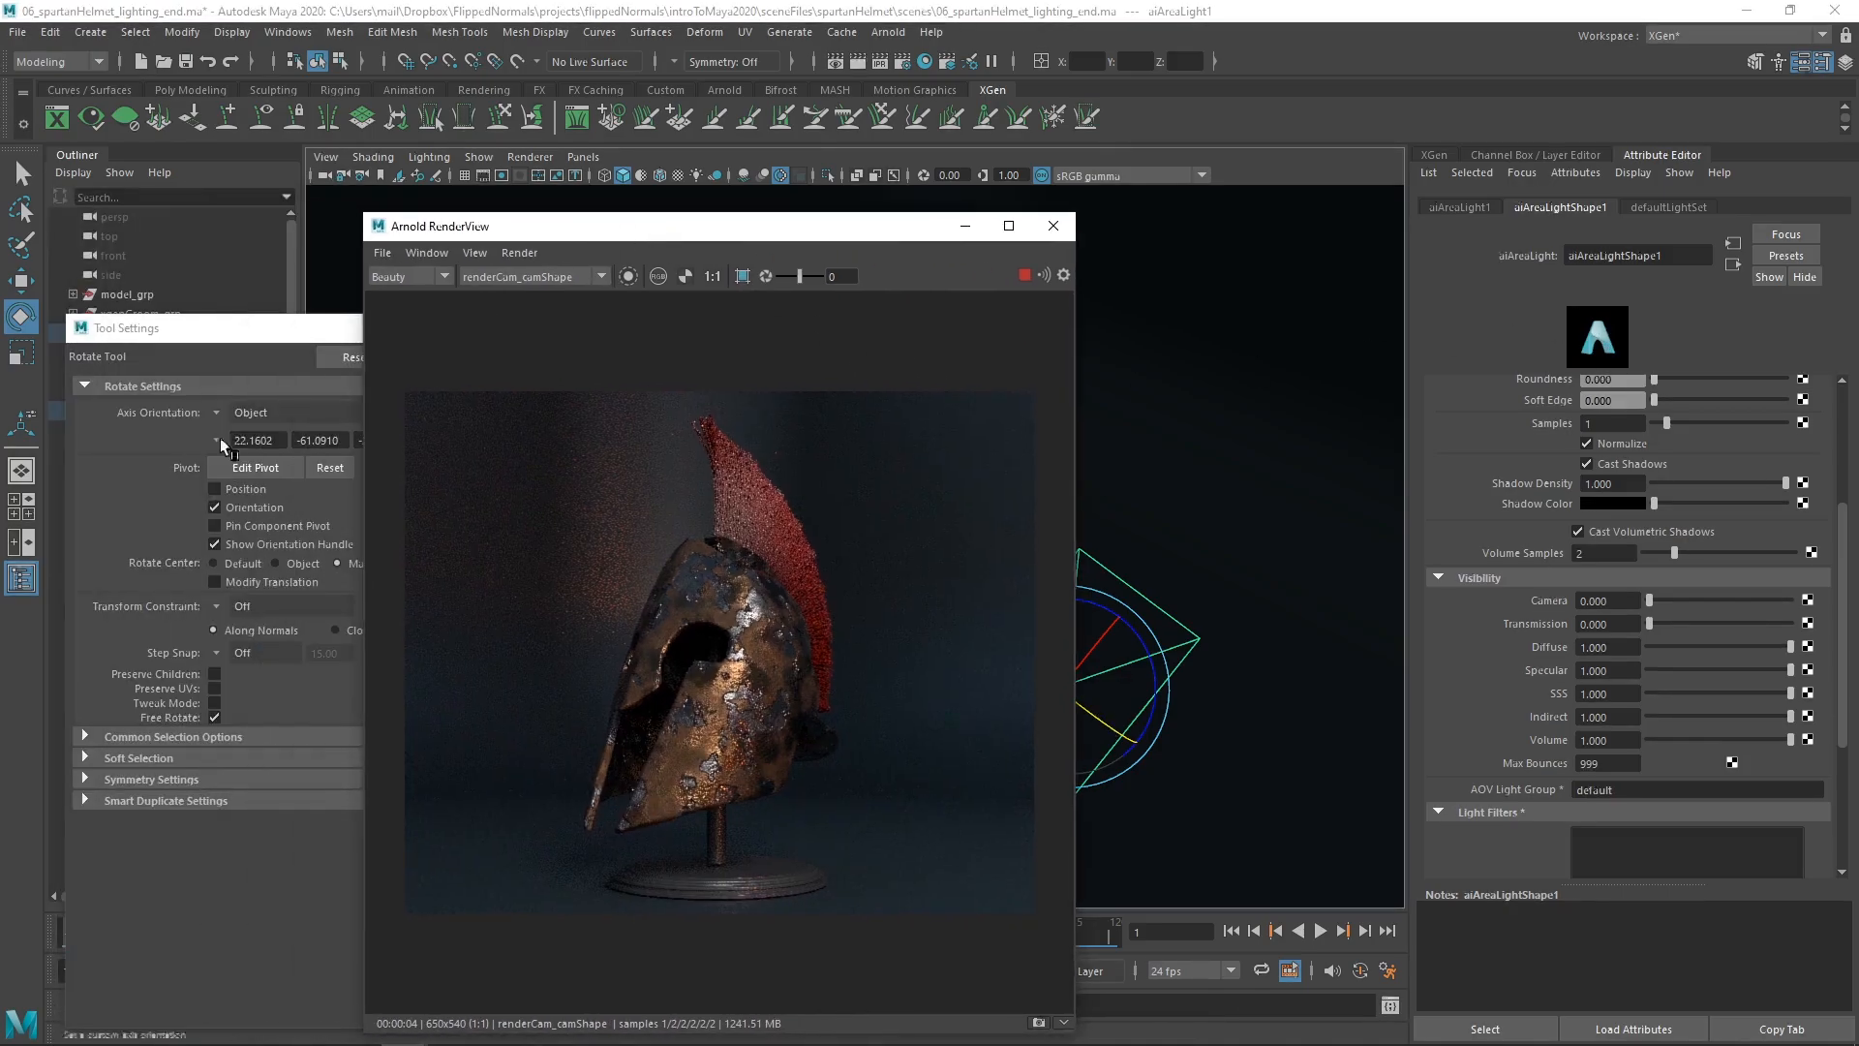
drag(177, 332, 143, 380)
click(468, 377)
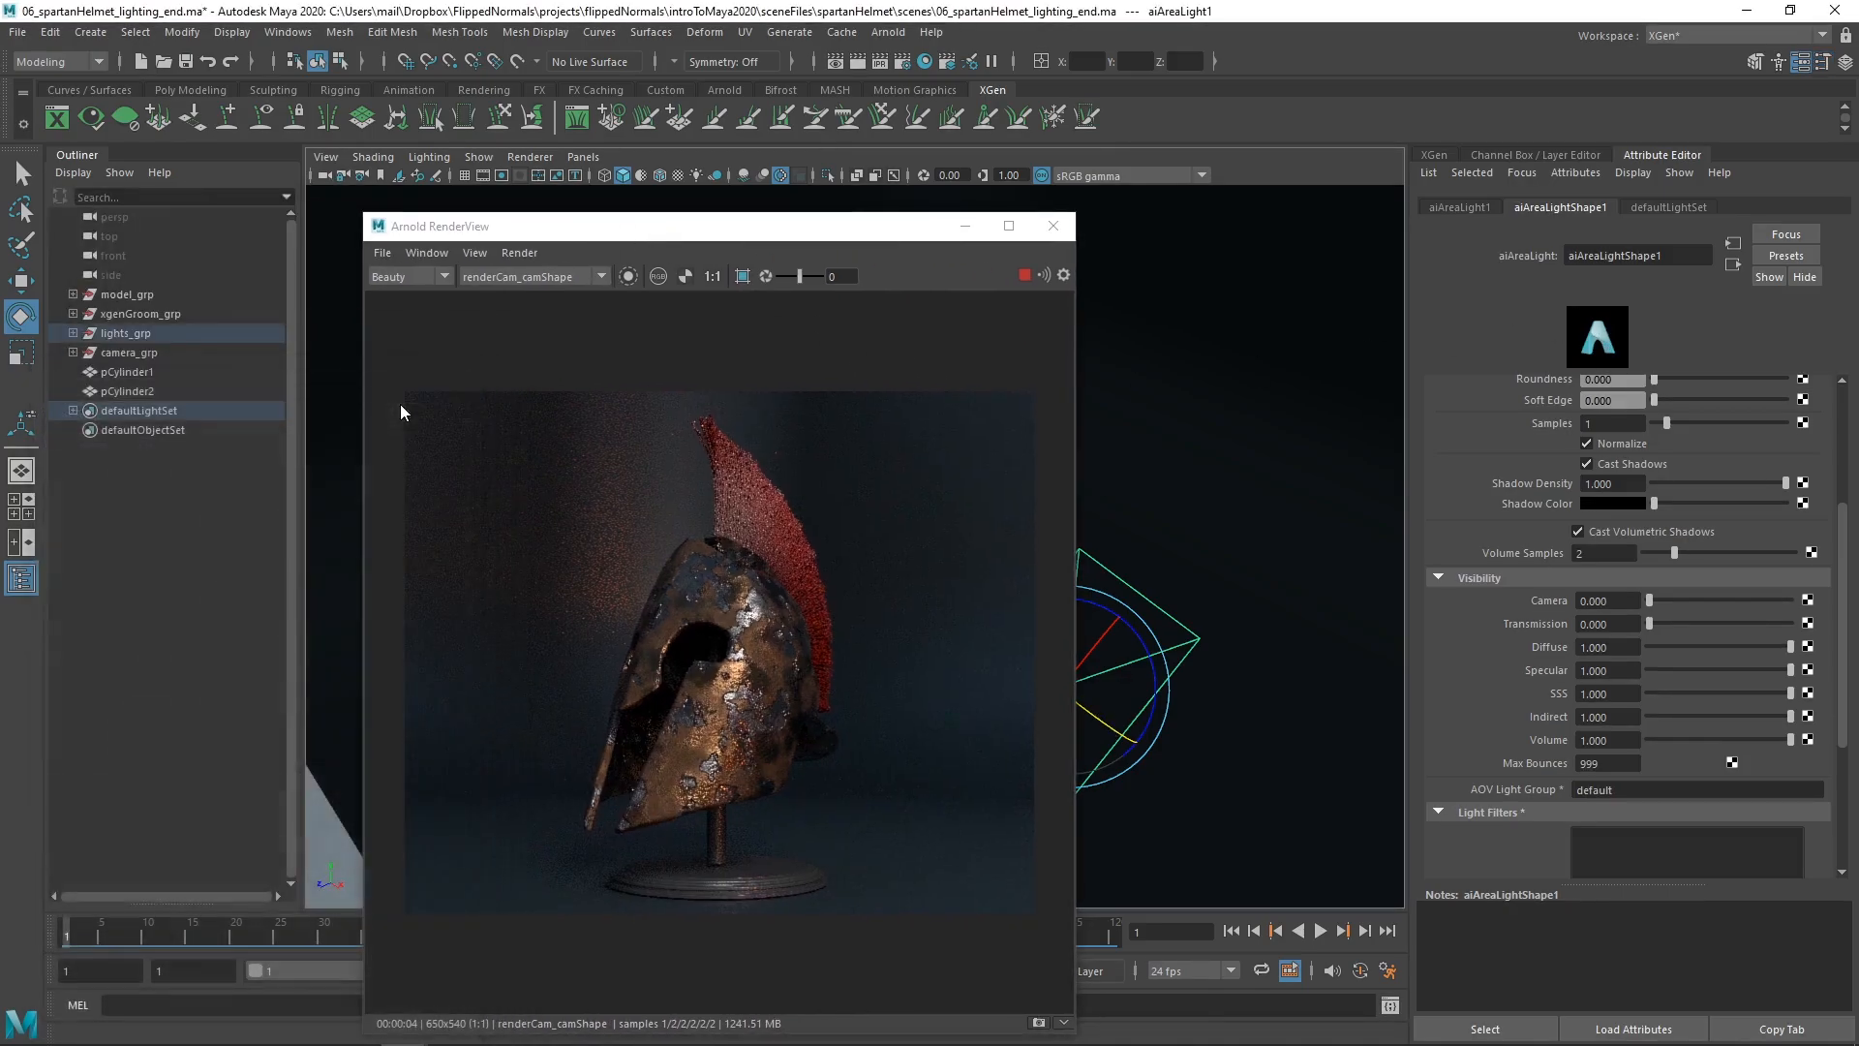
- Rename aiAreaLight1 inside lights_grp to key_lht
click(73, 333)
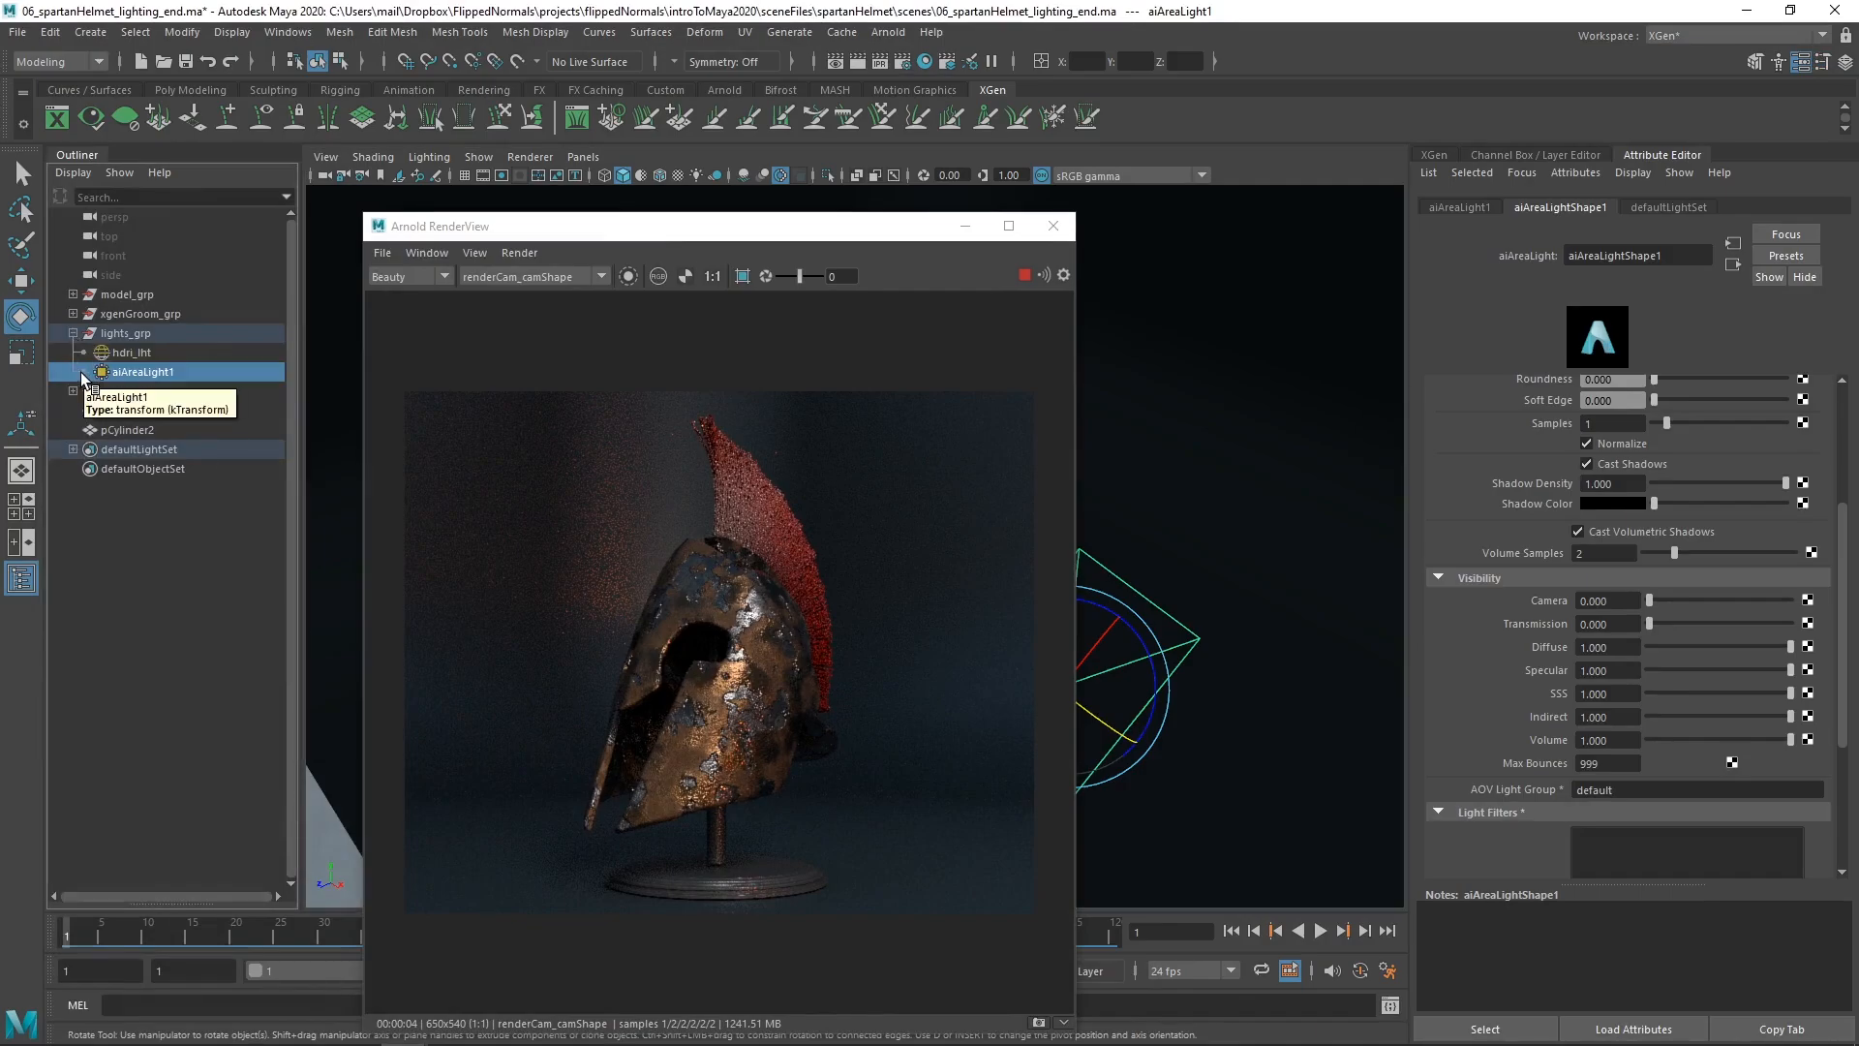
double_click(140, 372)
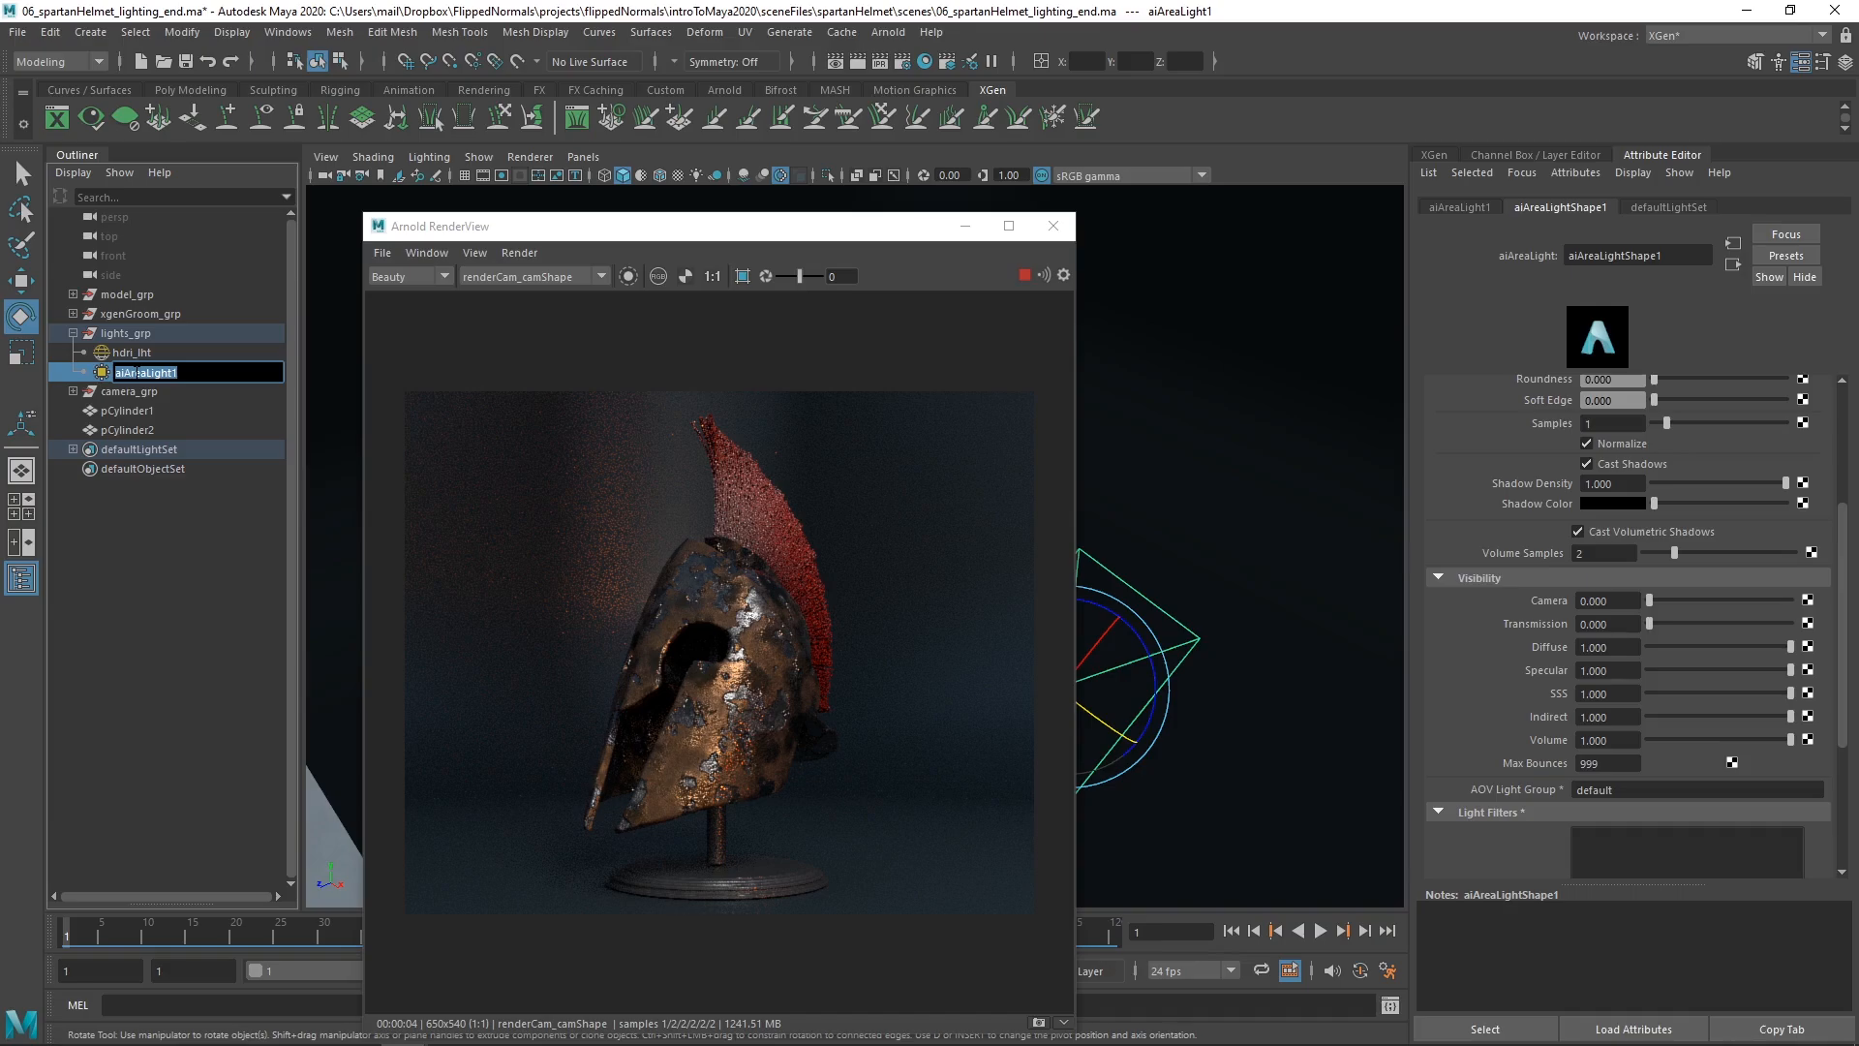
text(key)
text(_light)
key(BackSpace)
key(BackSpace)
key(BackSpace)
text(ht)
key(Return)
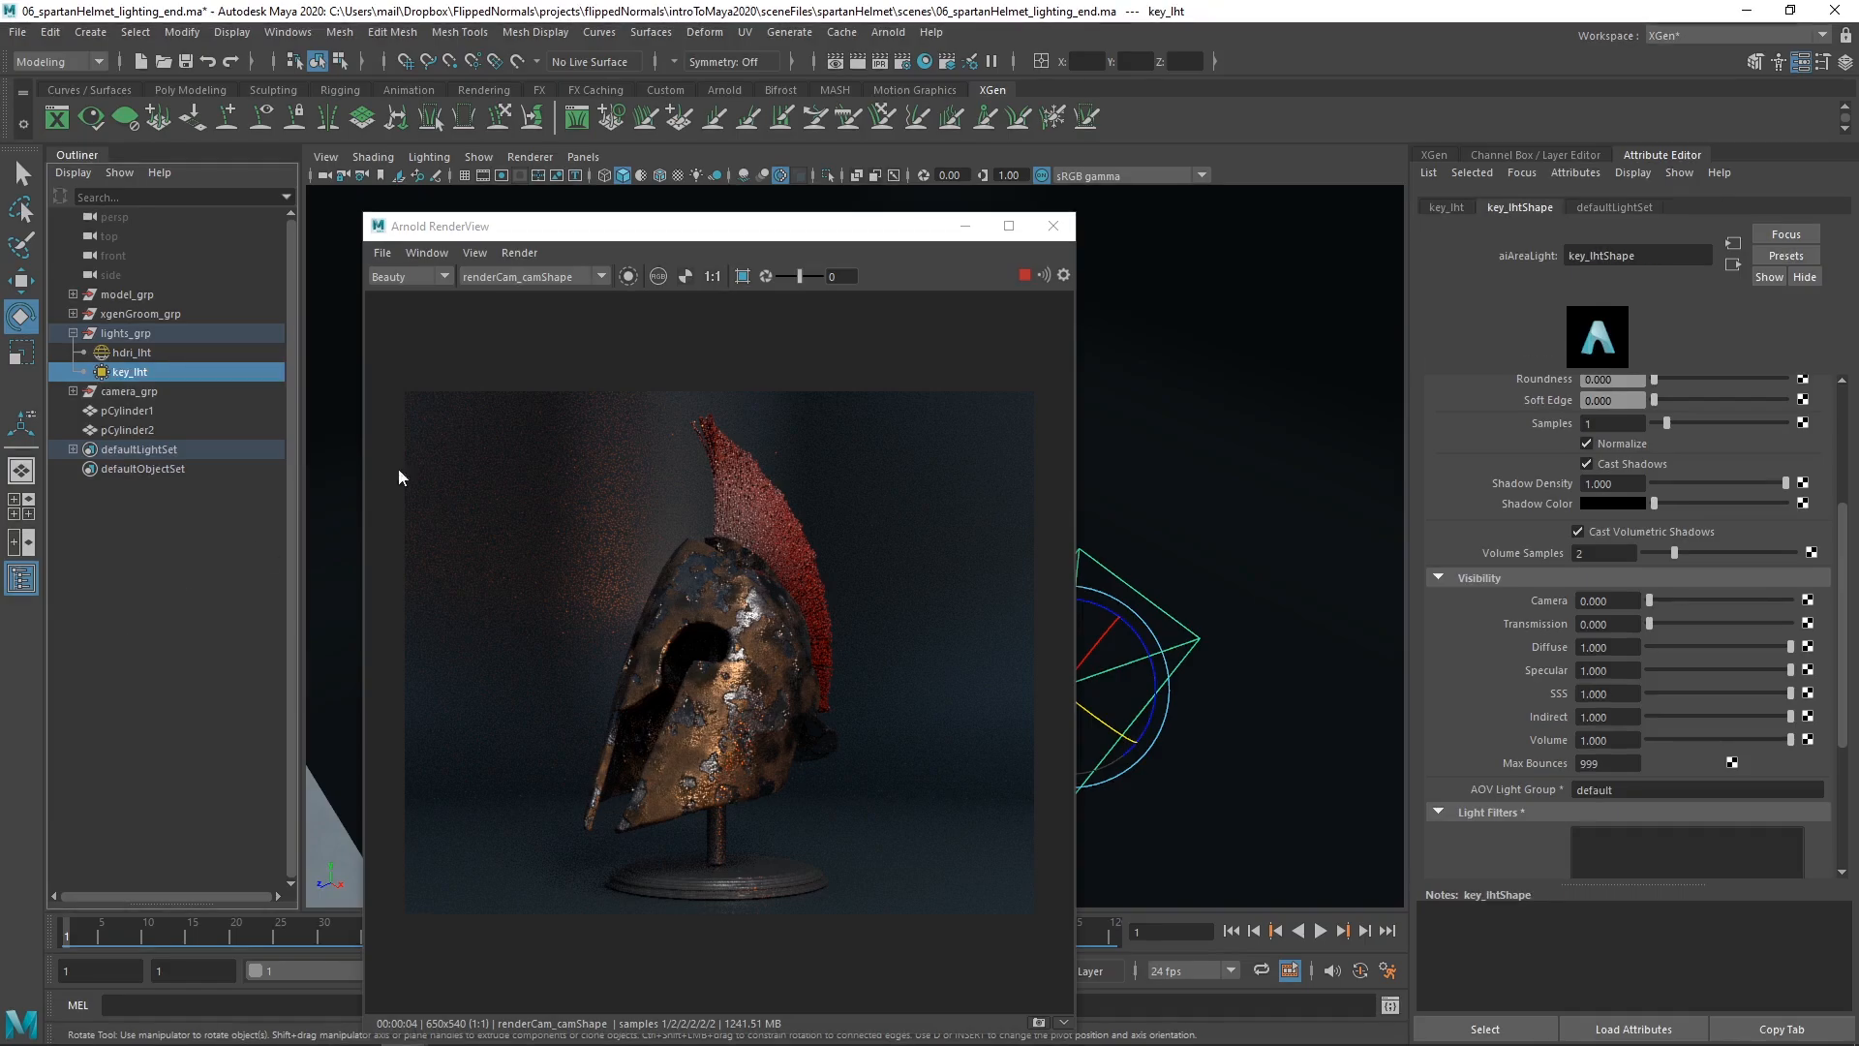
drag(630, 233, 503, 384)
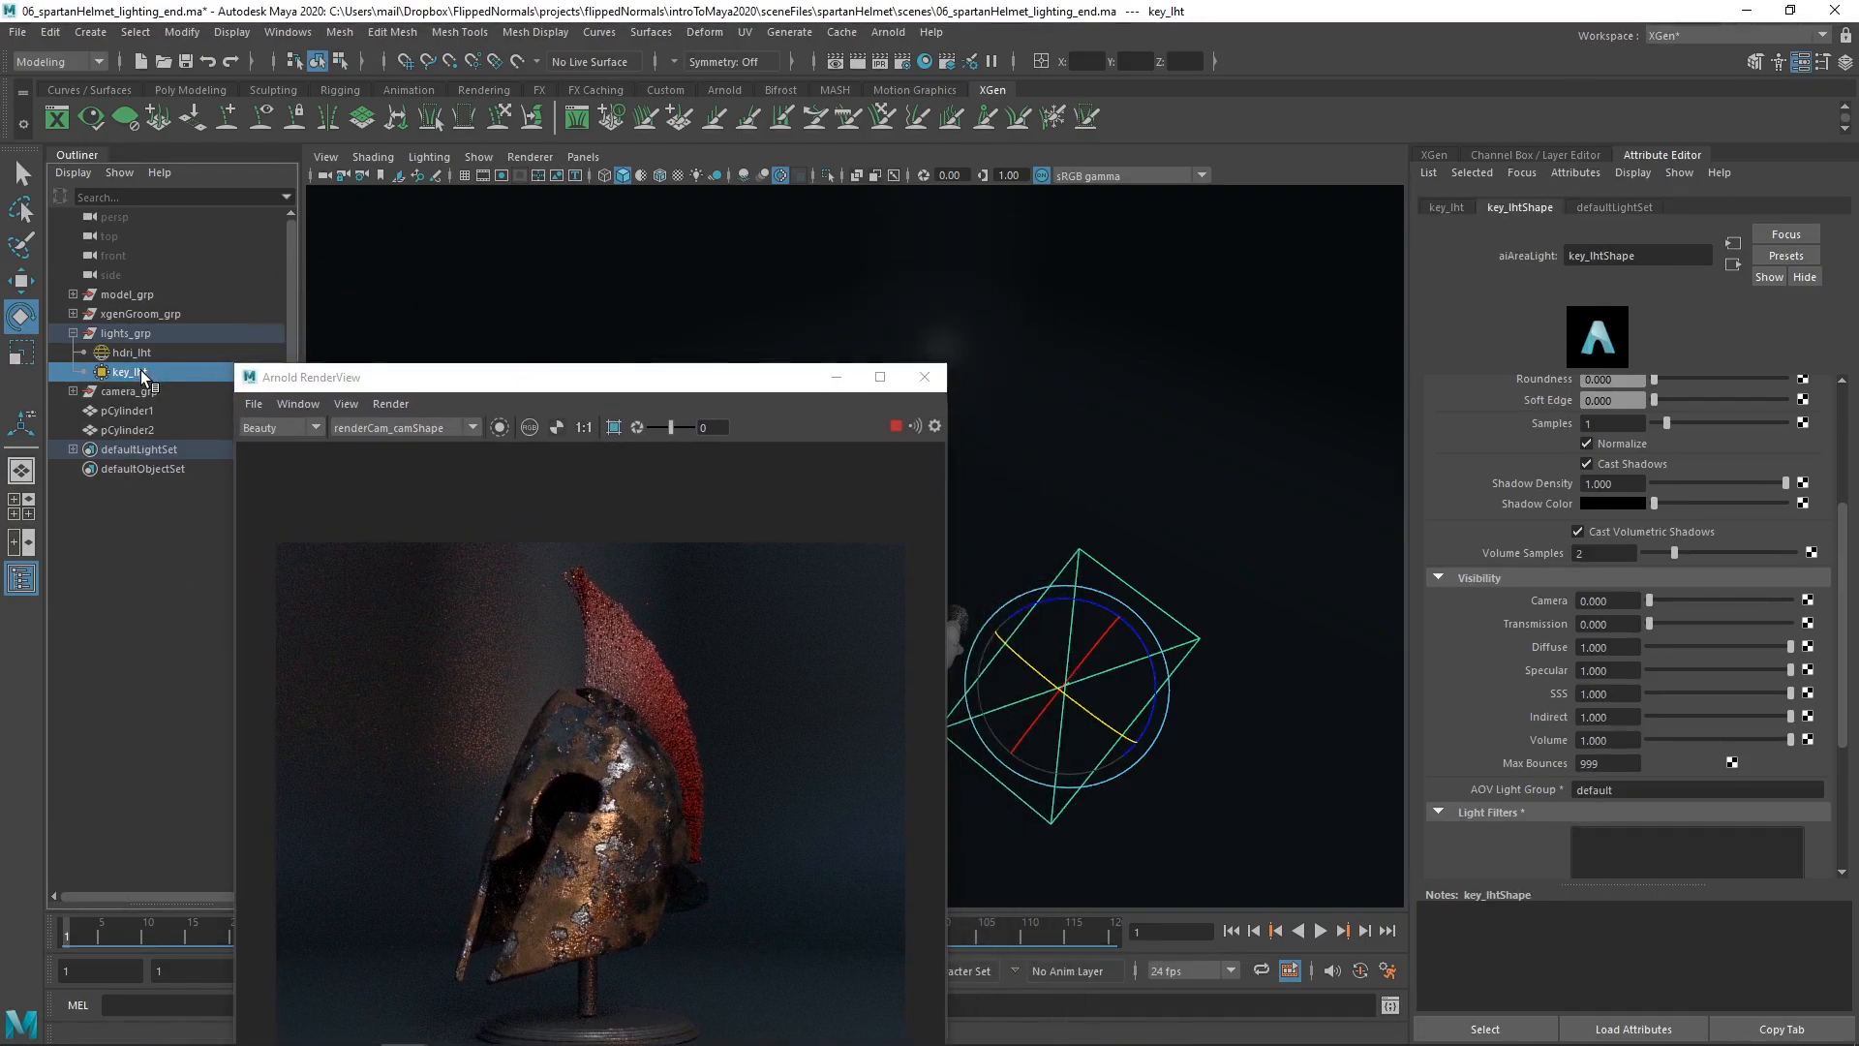
double_click(141, 371)
click(177, 374)
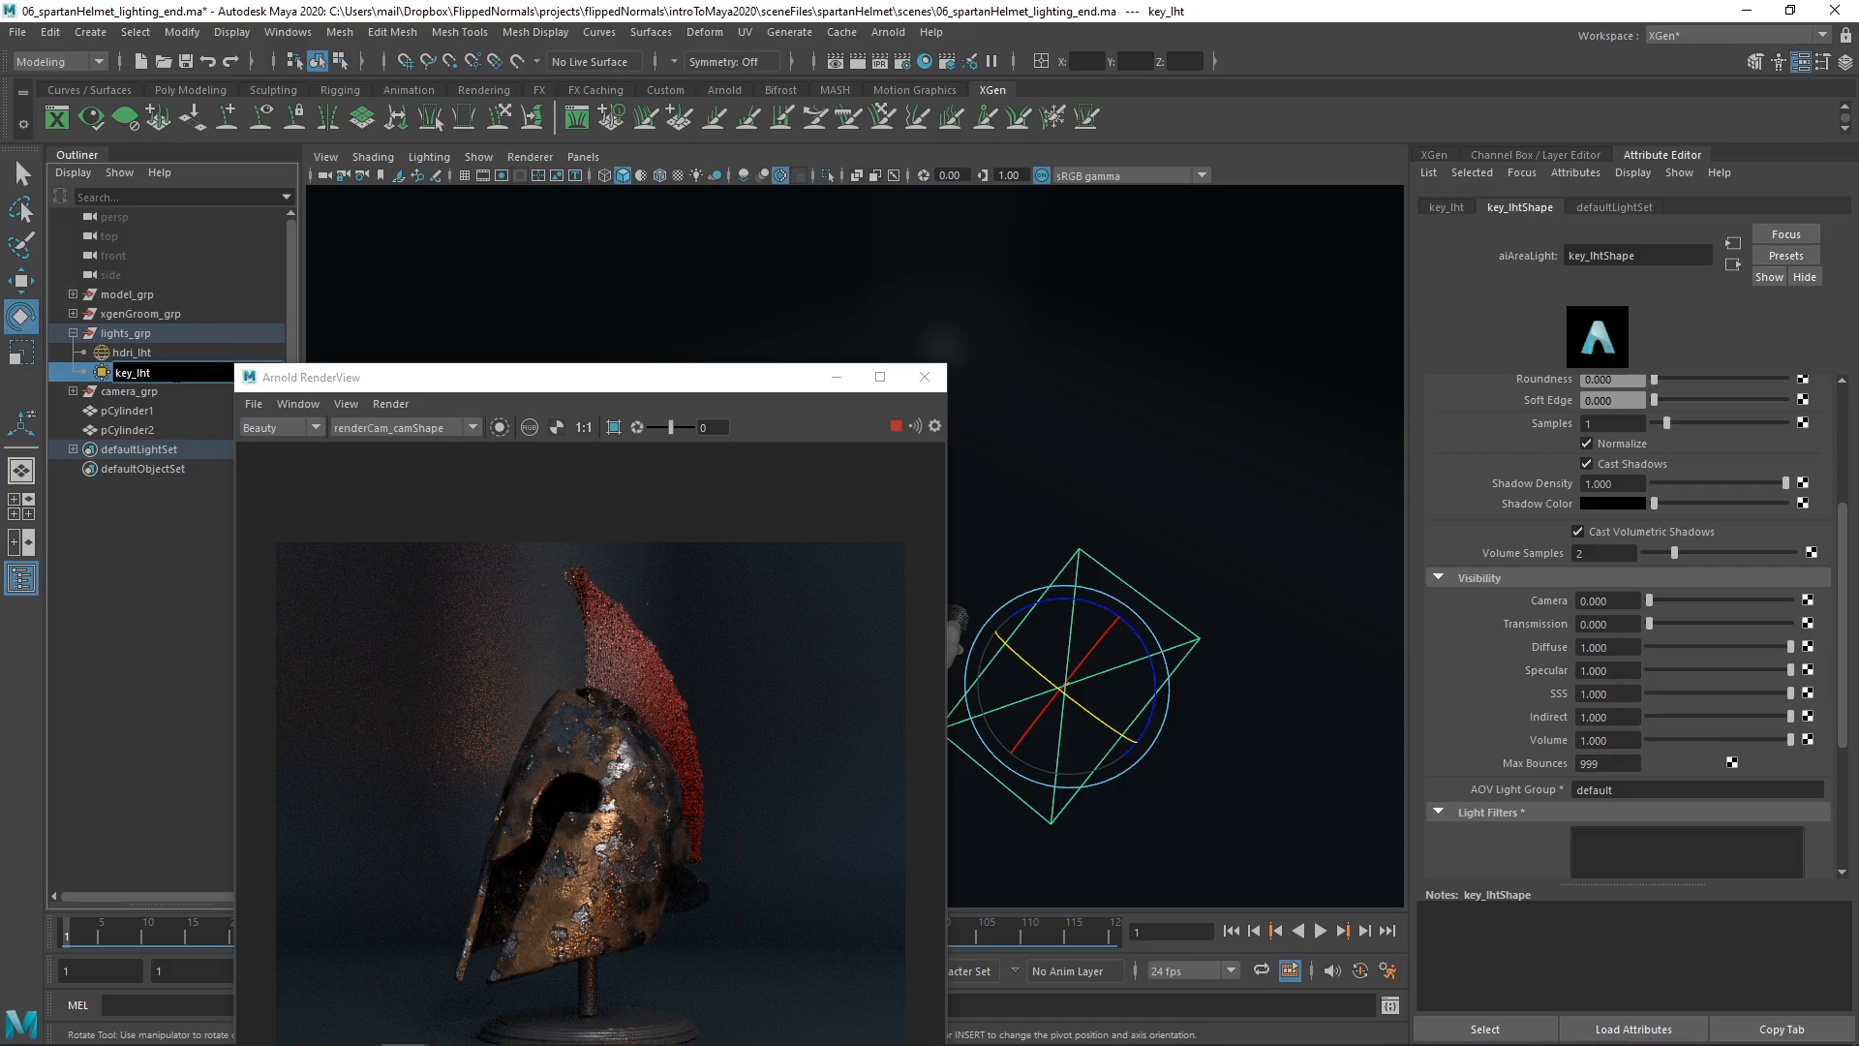
key(Return)
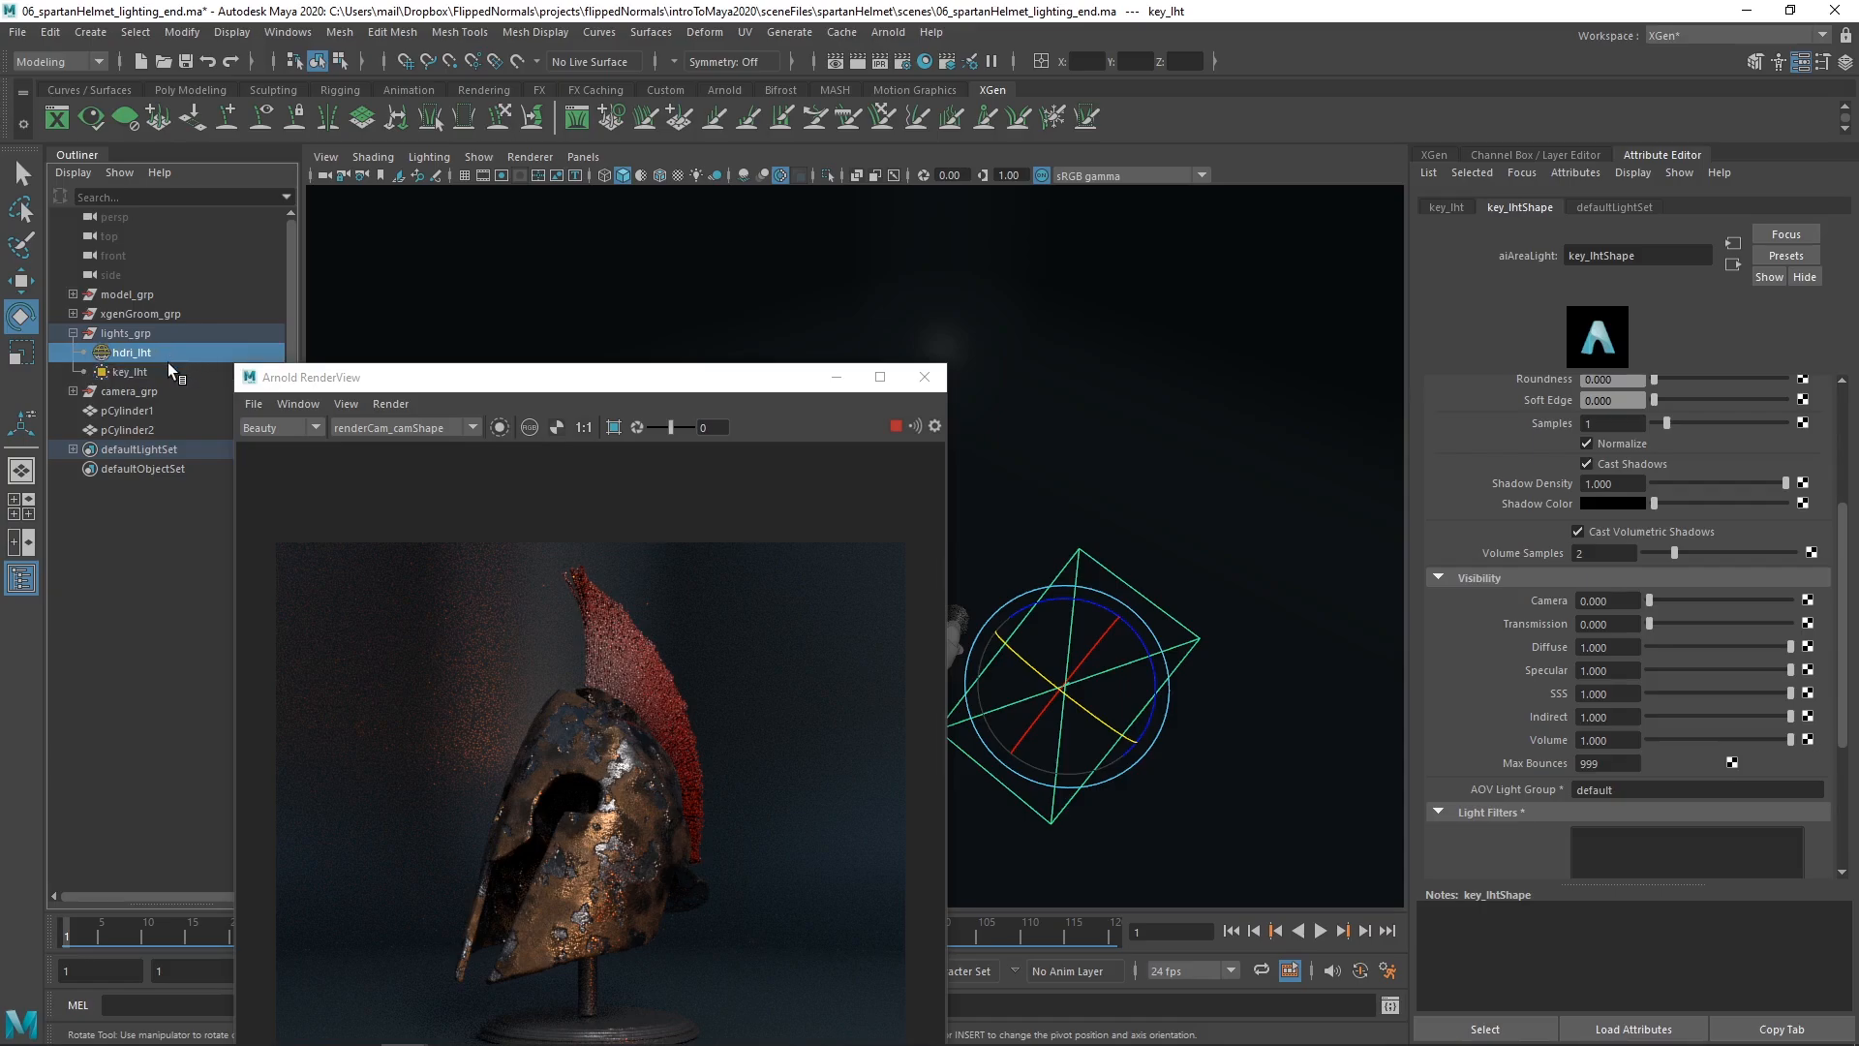
- Duplicate the key_lht area light and stop the interactive render
mouse_move(238, 381)
mouse_down()
mouse_move(307, 479)
mouse_move(158, 549)
mouse_move(149, 580)
mouse_up()
key(ctrl+d)
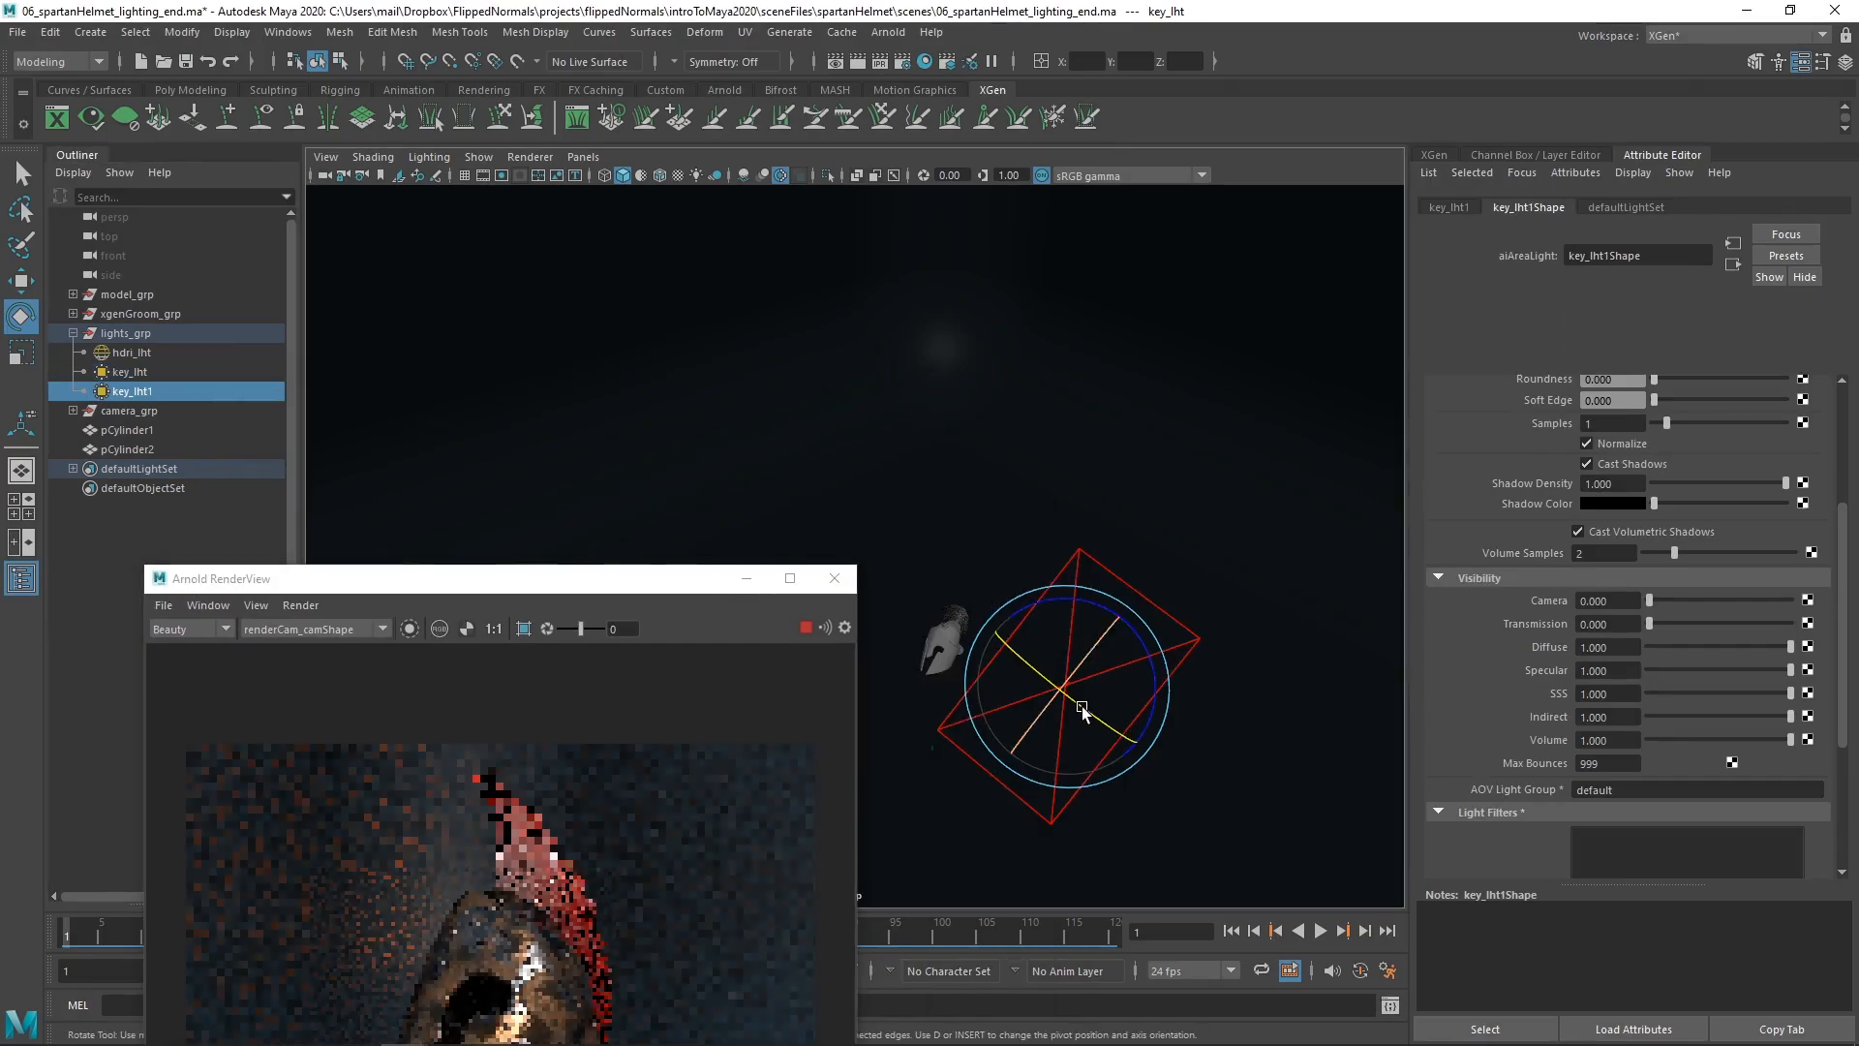
key(w)
drag(648, 584, 670, 372)
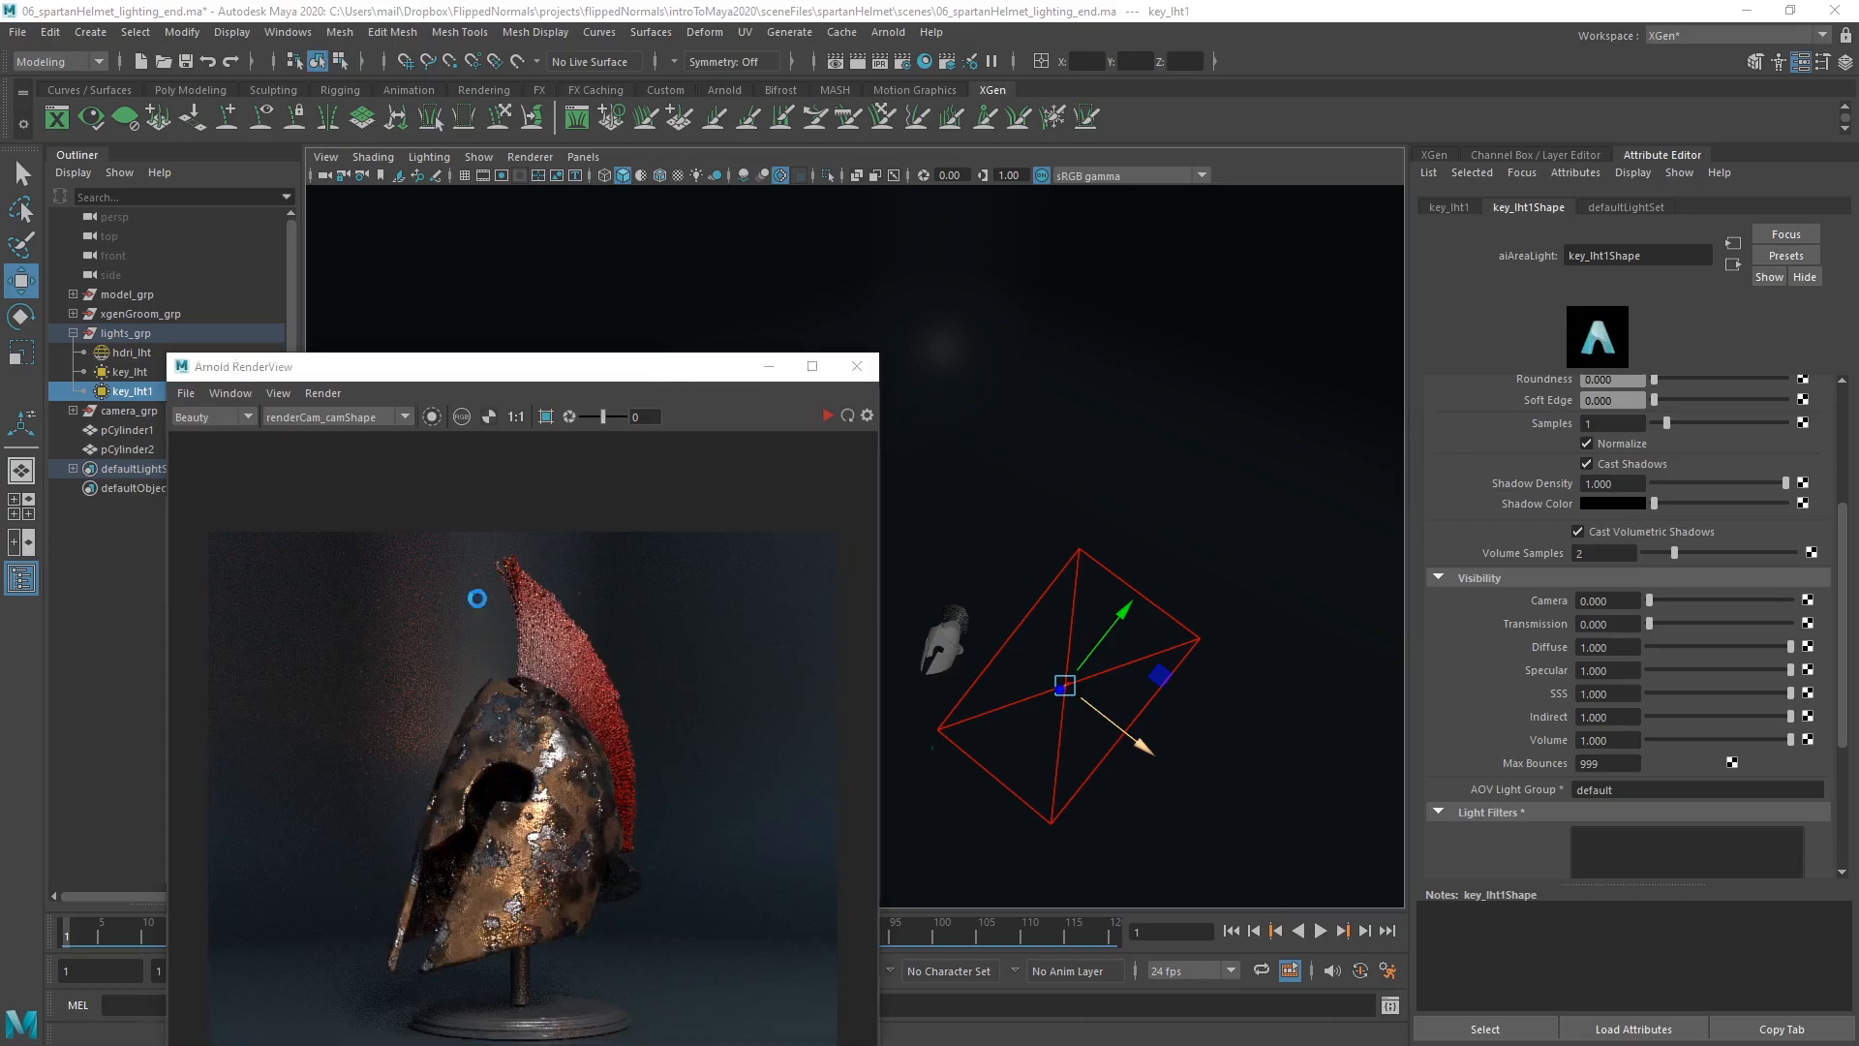
key(Print)
drag(465, 536, 677, 714)
key(Escape)
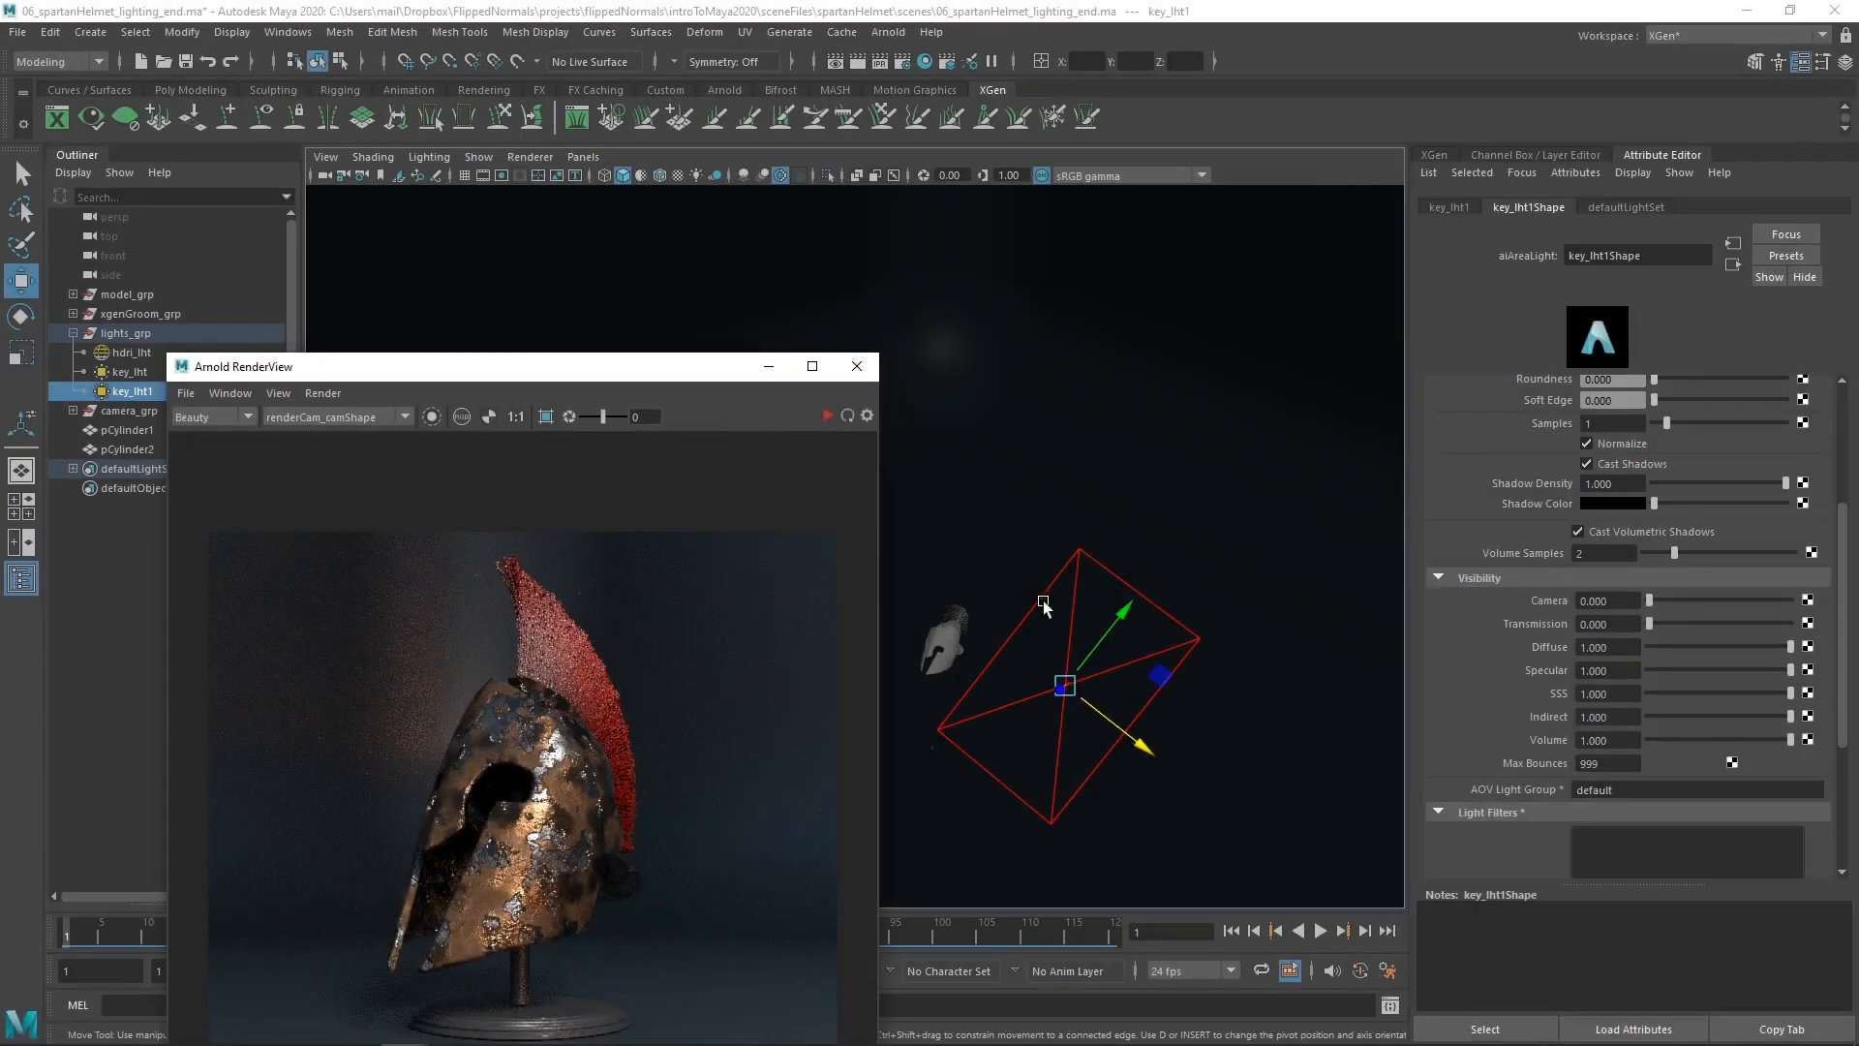
- Move the duplicated area light away from the original and rotate it towards the helmet's other side
alt+drag(1104, 675, 1080, 780)
drag(649, 376, 645, 210)
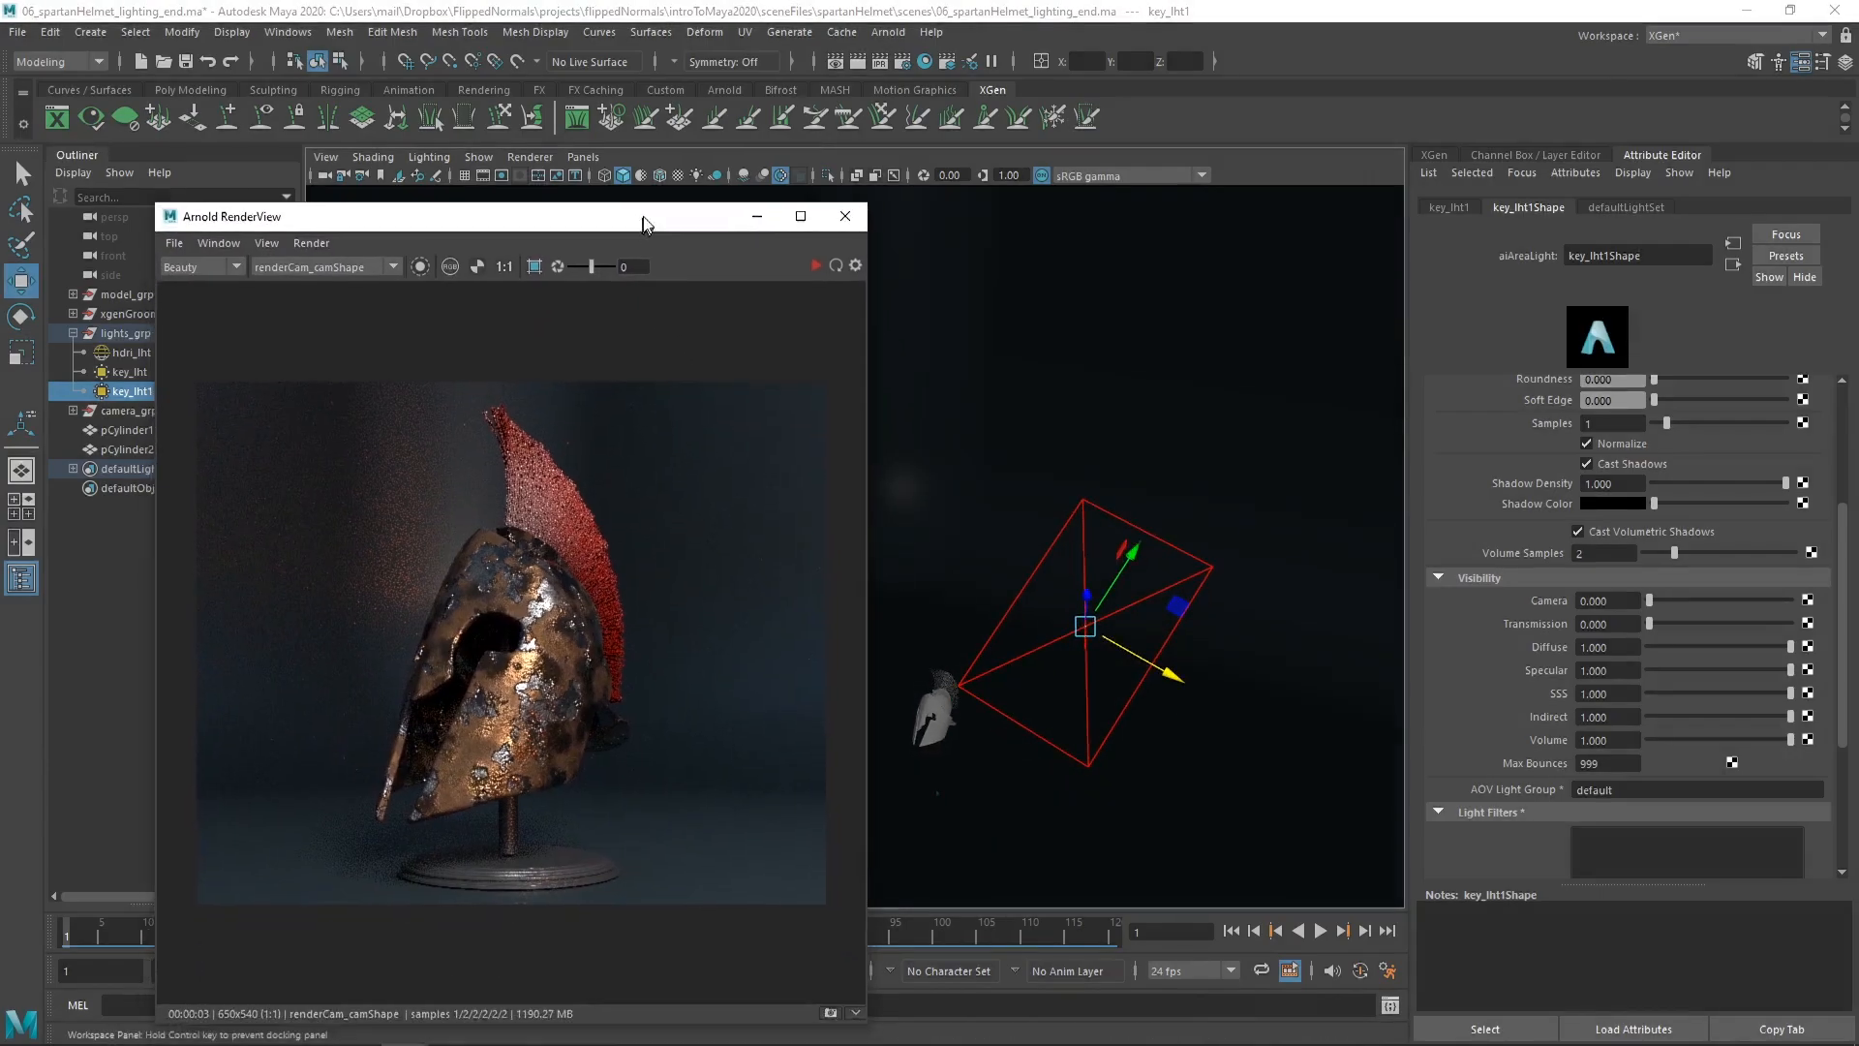
alt+drag(1113, 565, 1082, 659)
key(e)
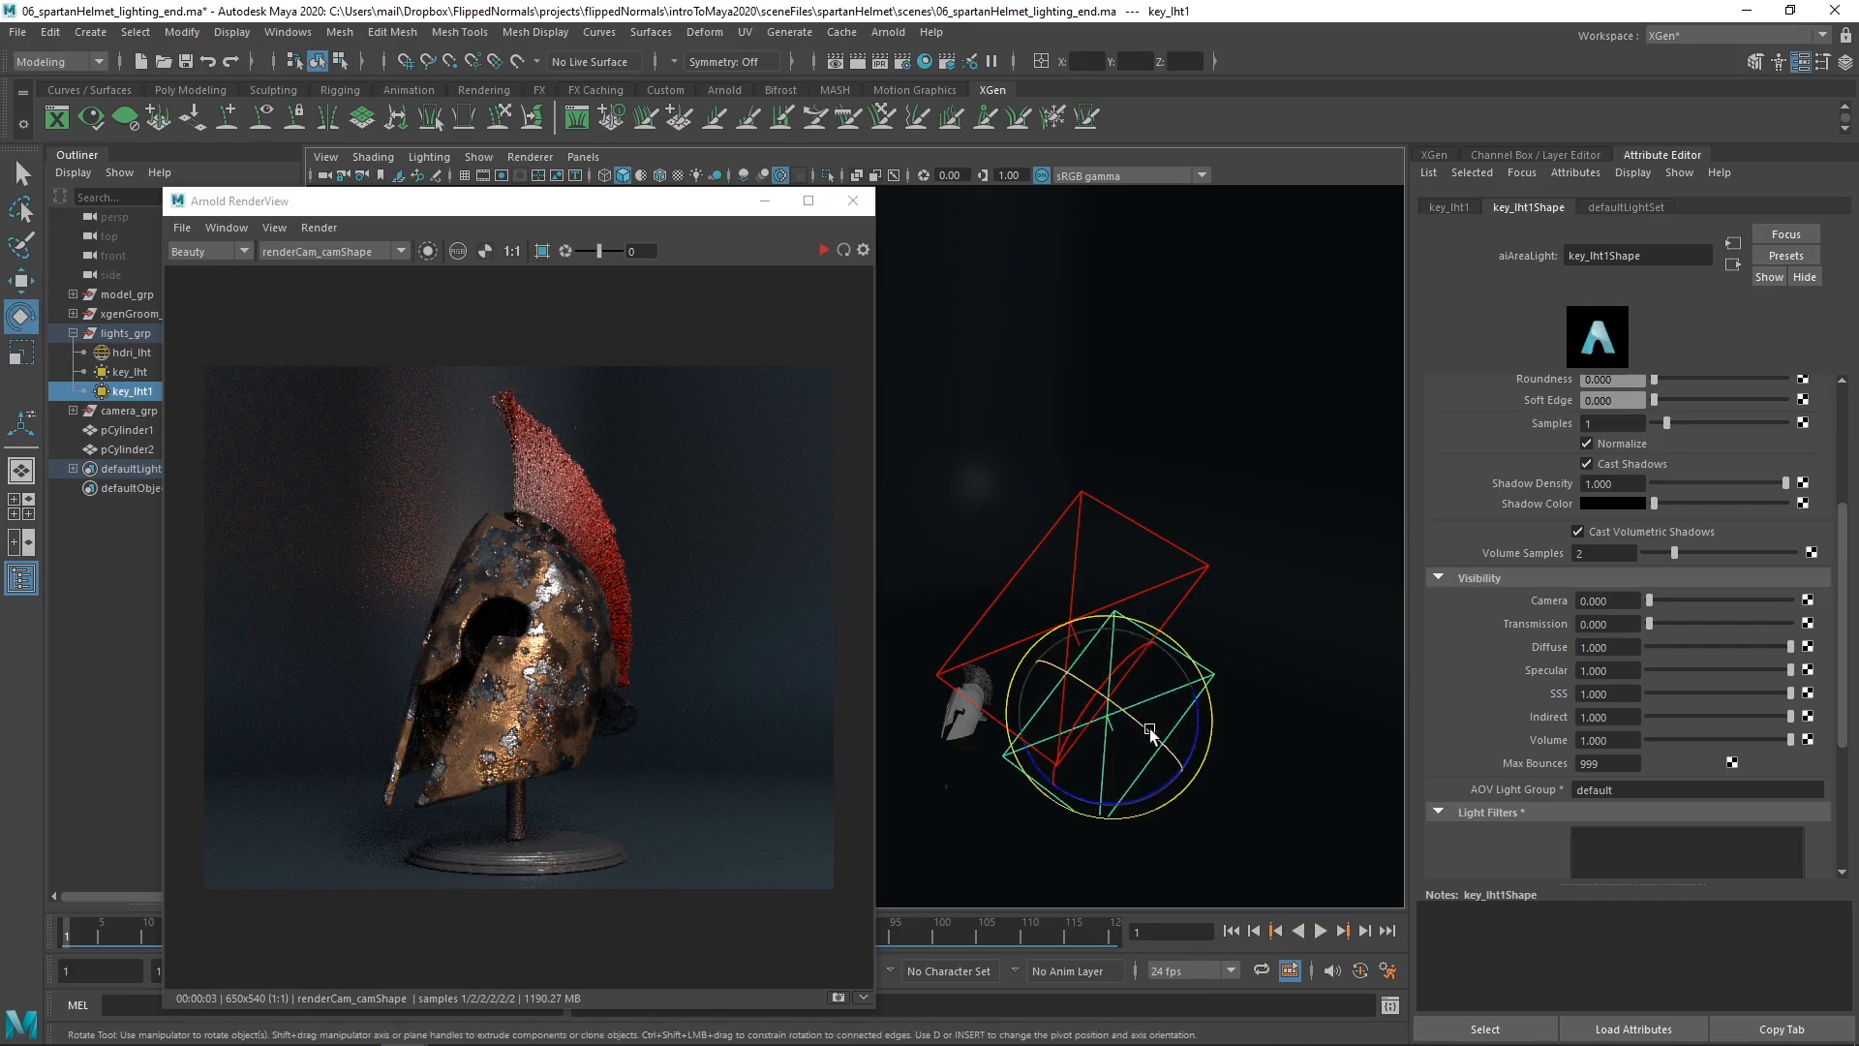
drag(1142, 738, 1038, 699)
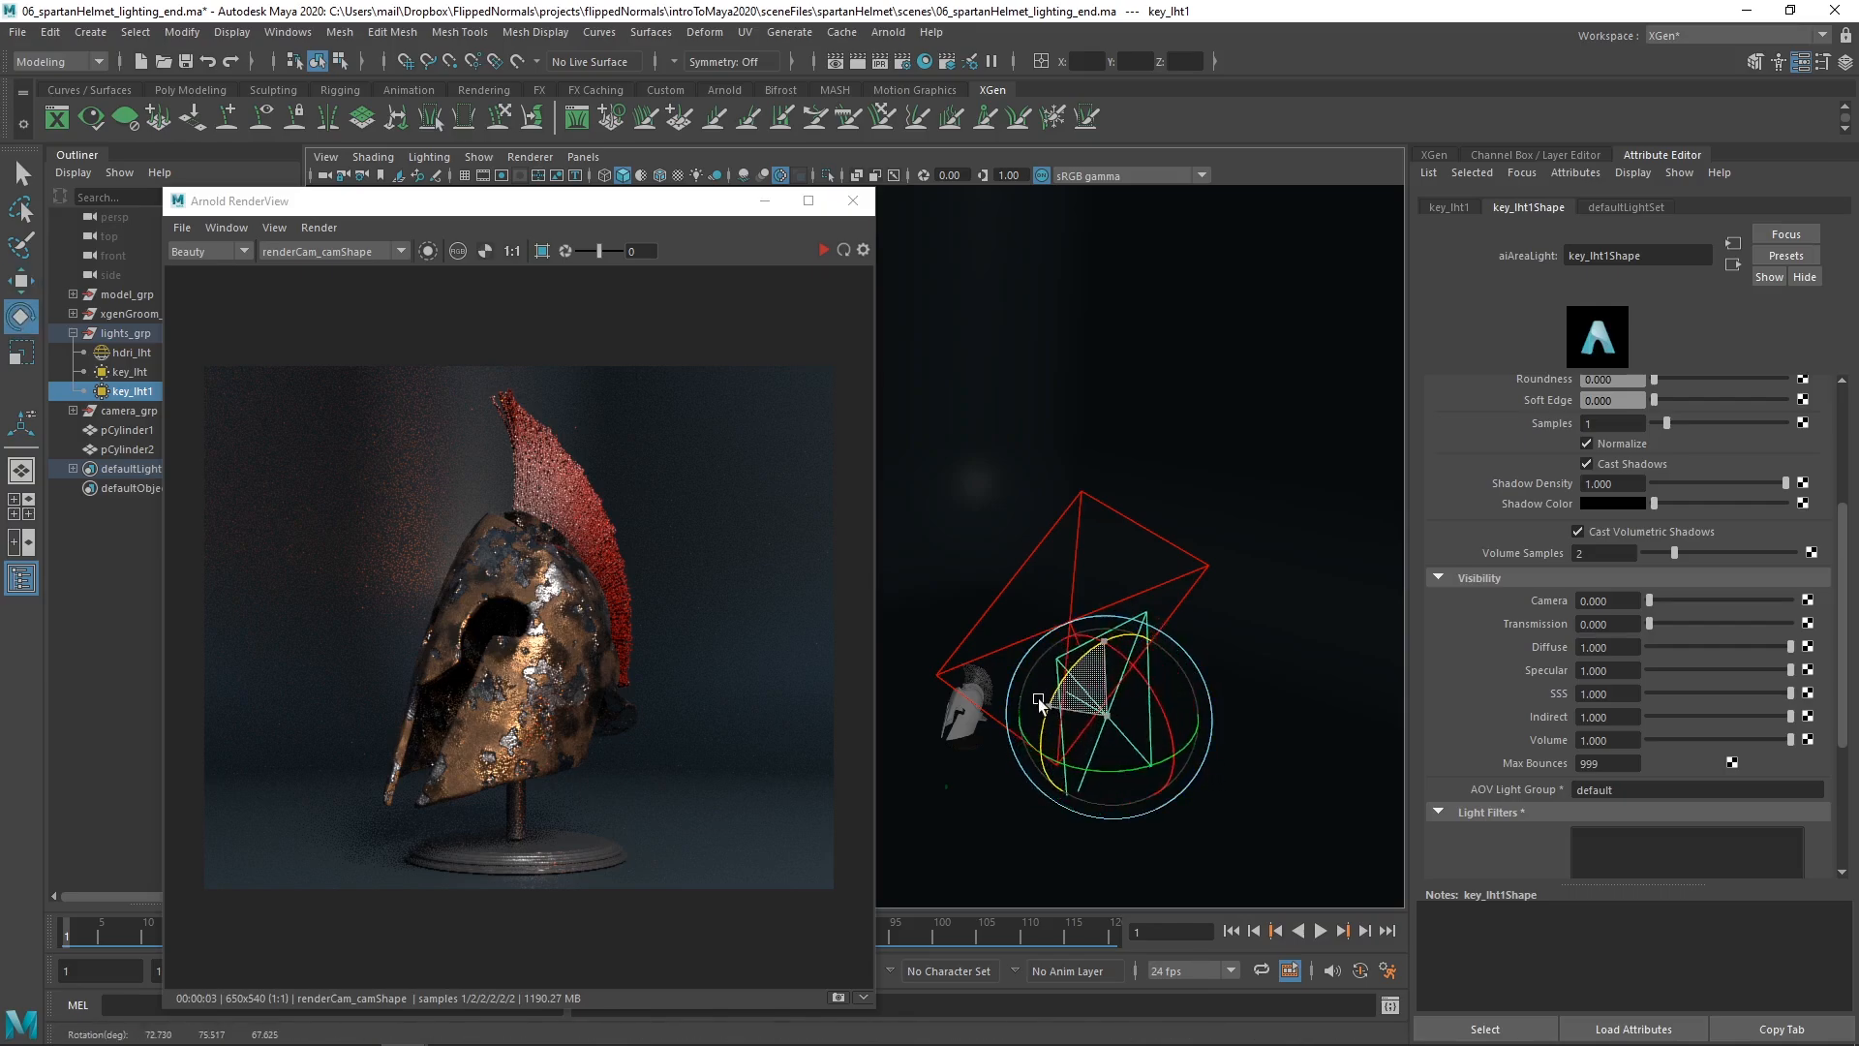
- Position the duplicated light above and behind the helmet, run a test render and stop it again
key(w)
drag(1148, 740, 1249, 515)
key(r)
key(w)
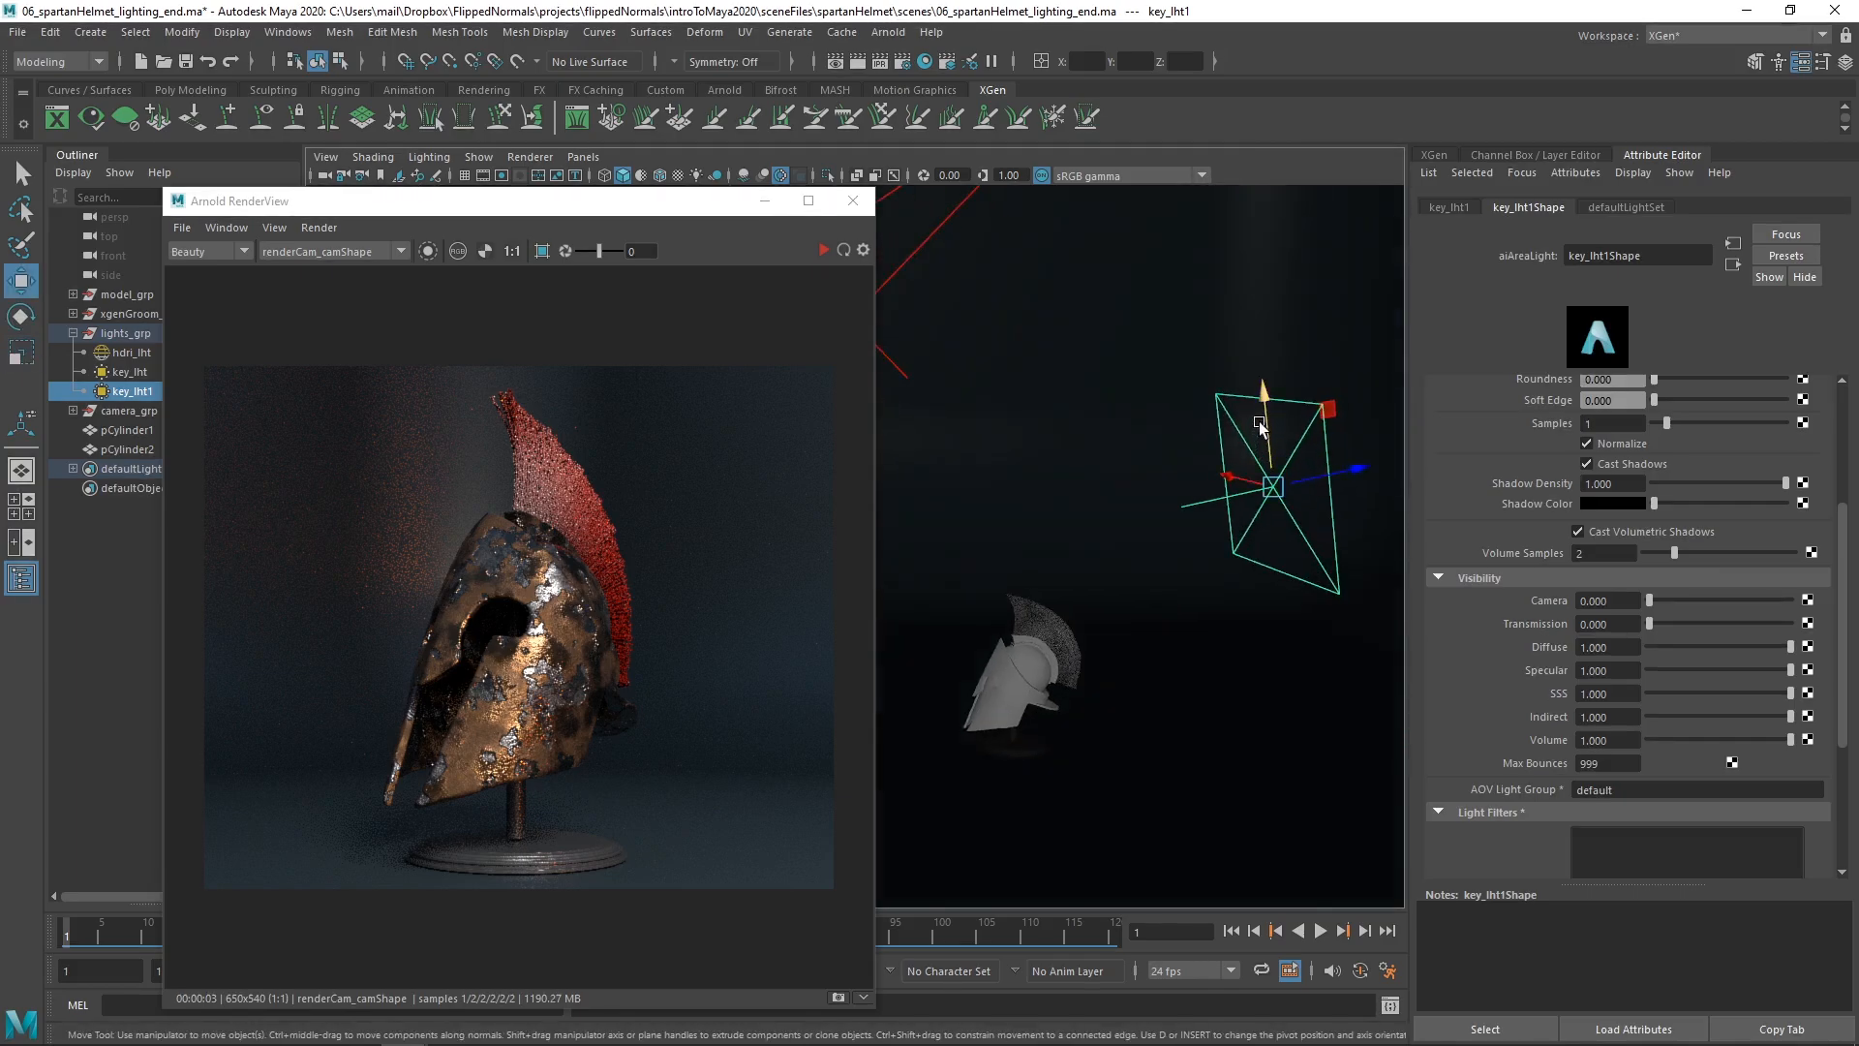
drag(1264, 419, 1270, 475)
alt+drag(1241, 543, 1127, 516)
click(822, 251)
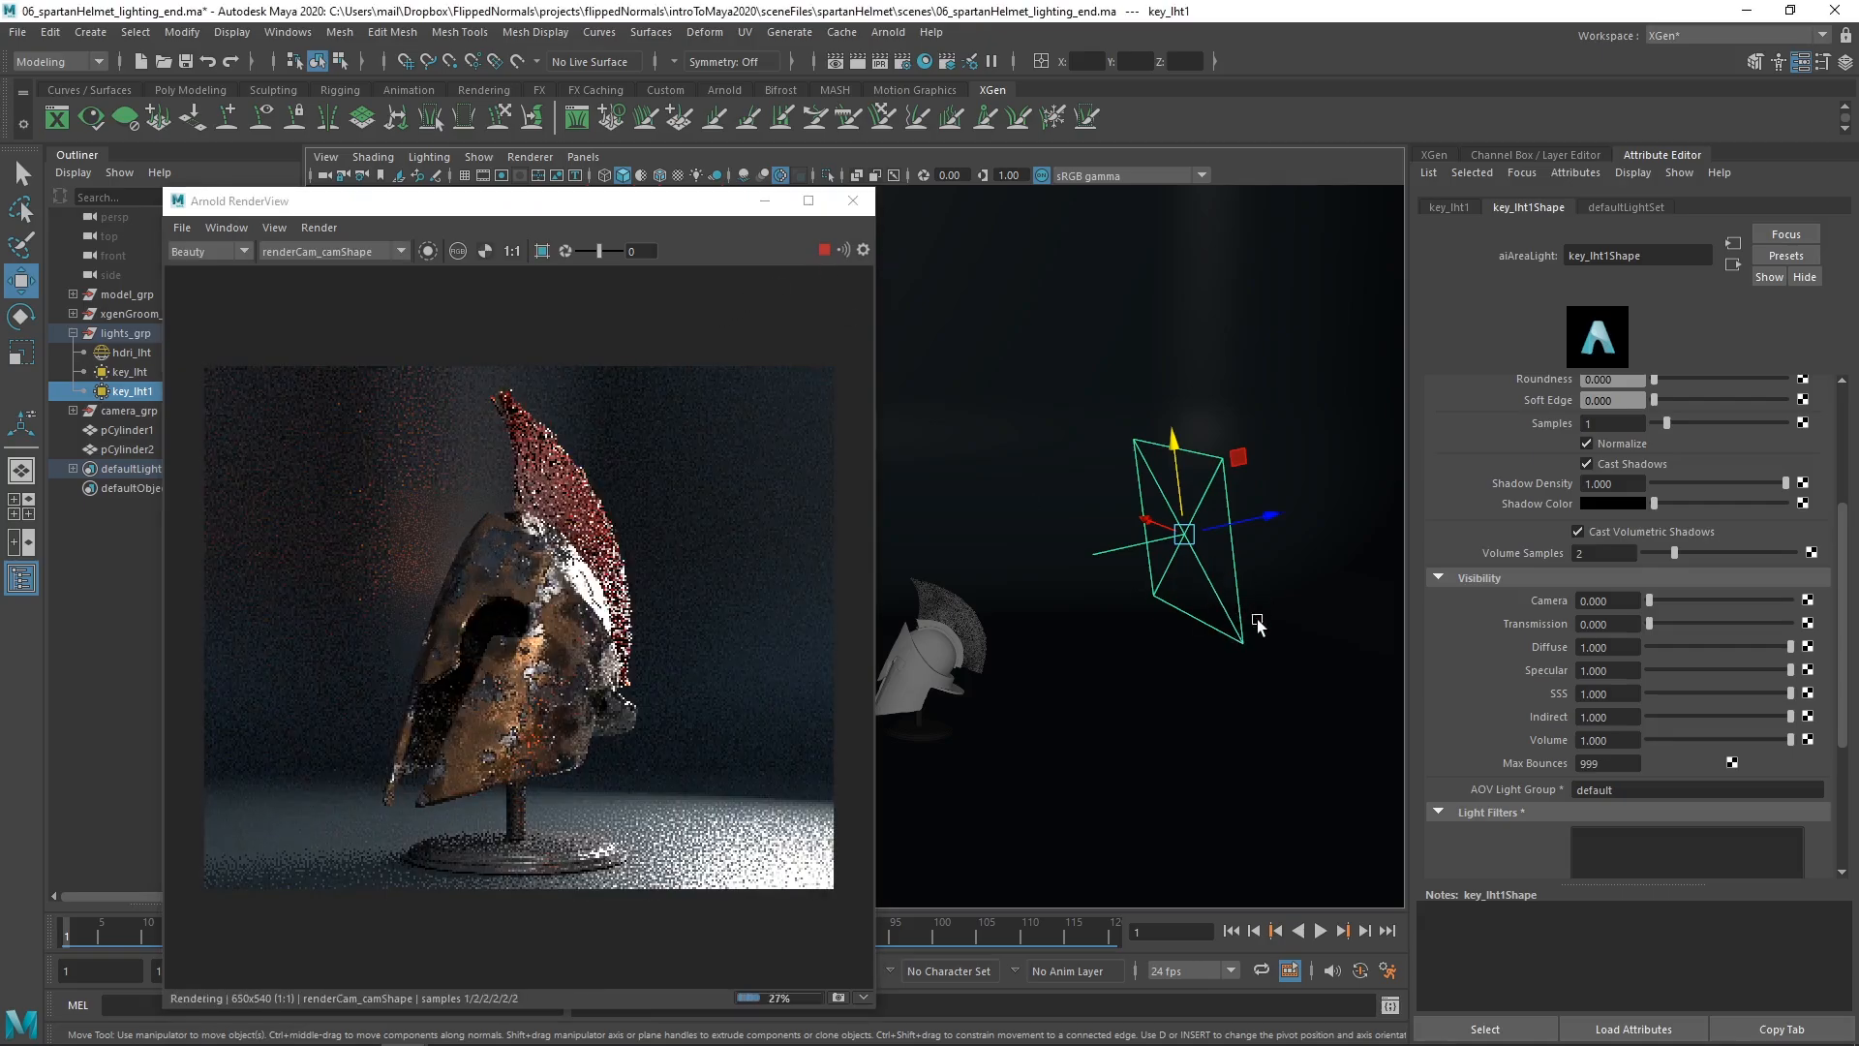
alt+drag(1263, 620, 1274, 624)
click(818, 253)
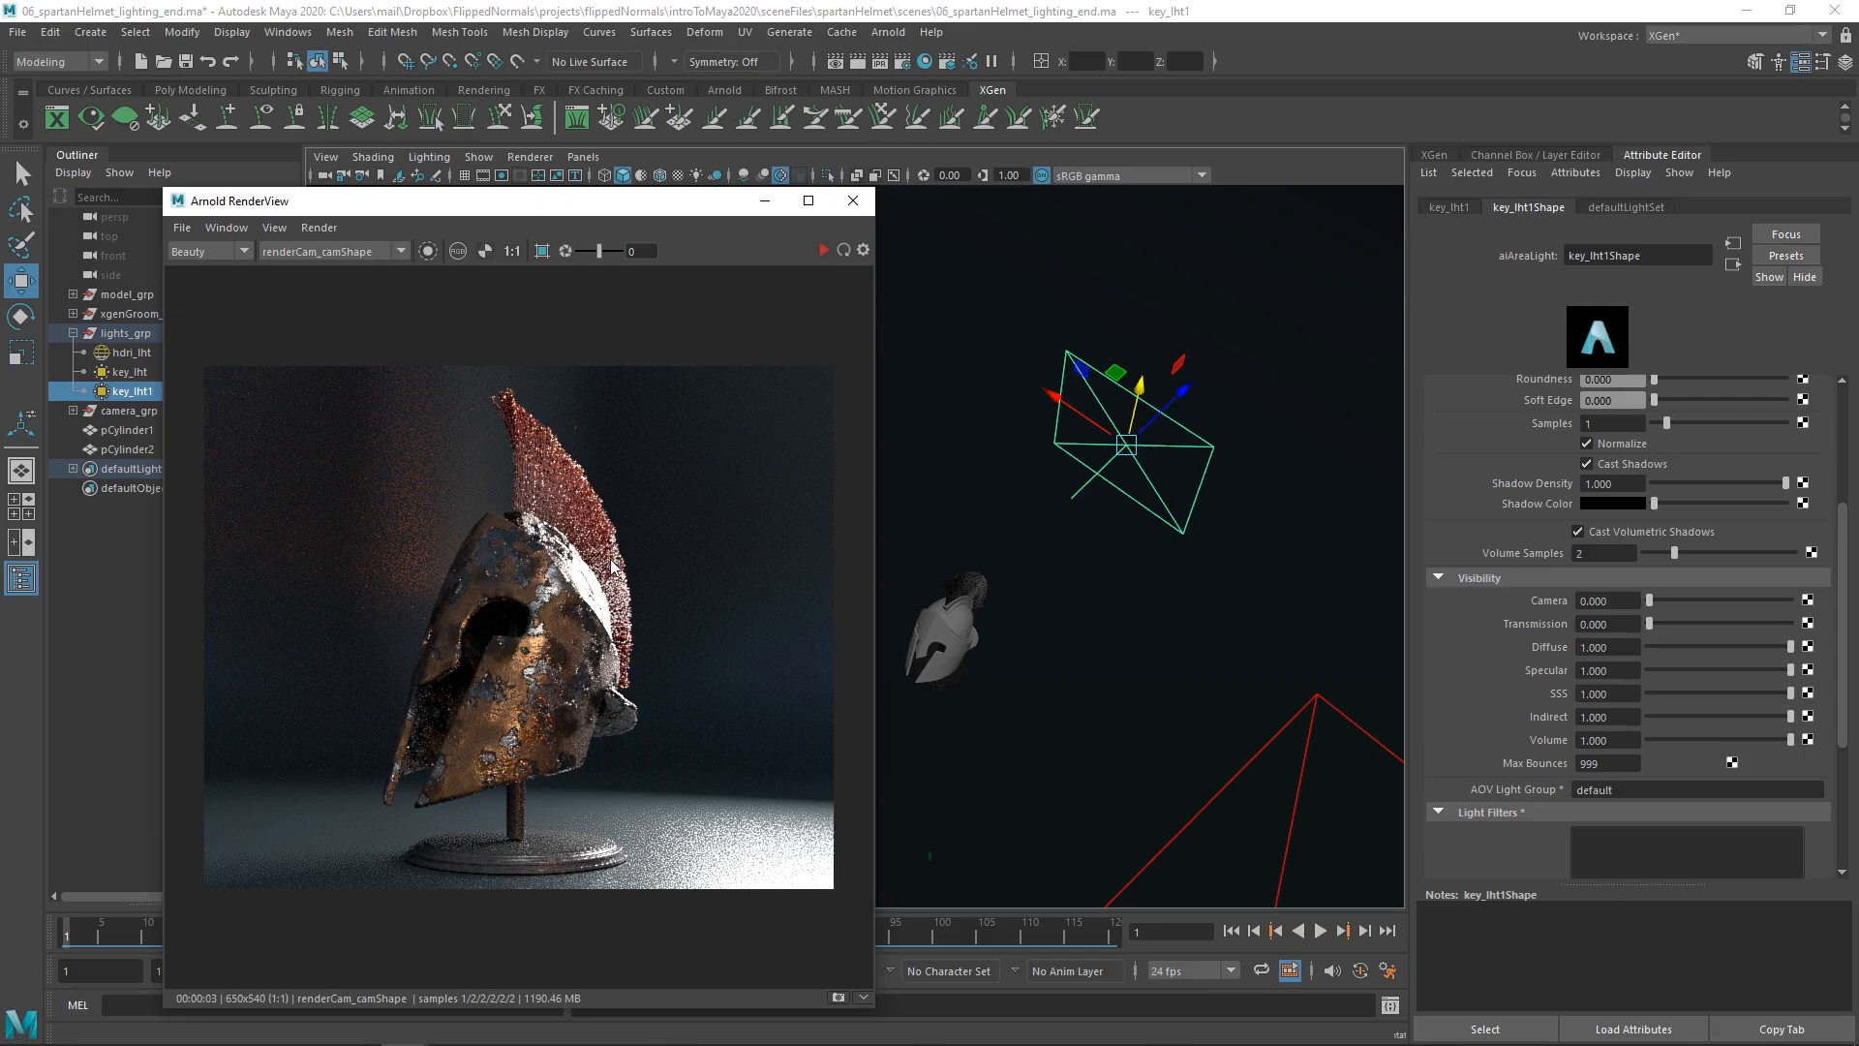
- Shift the duplicated light further around behind the helmet, rotate it to face the helmet and restart the interactive render
alt+drag(1160, 495, 1154, 565)
drag(1081, 510, 998, 465)
key(e)
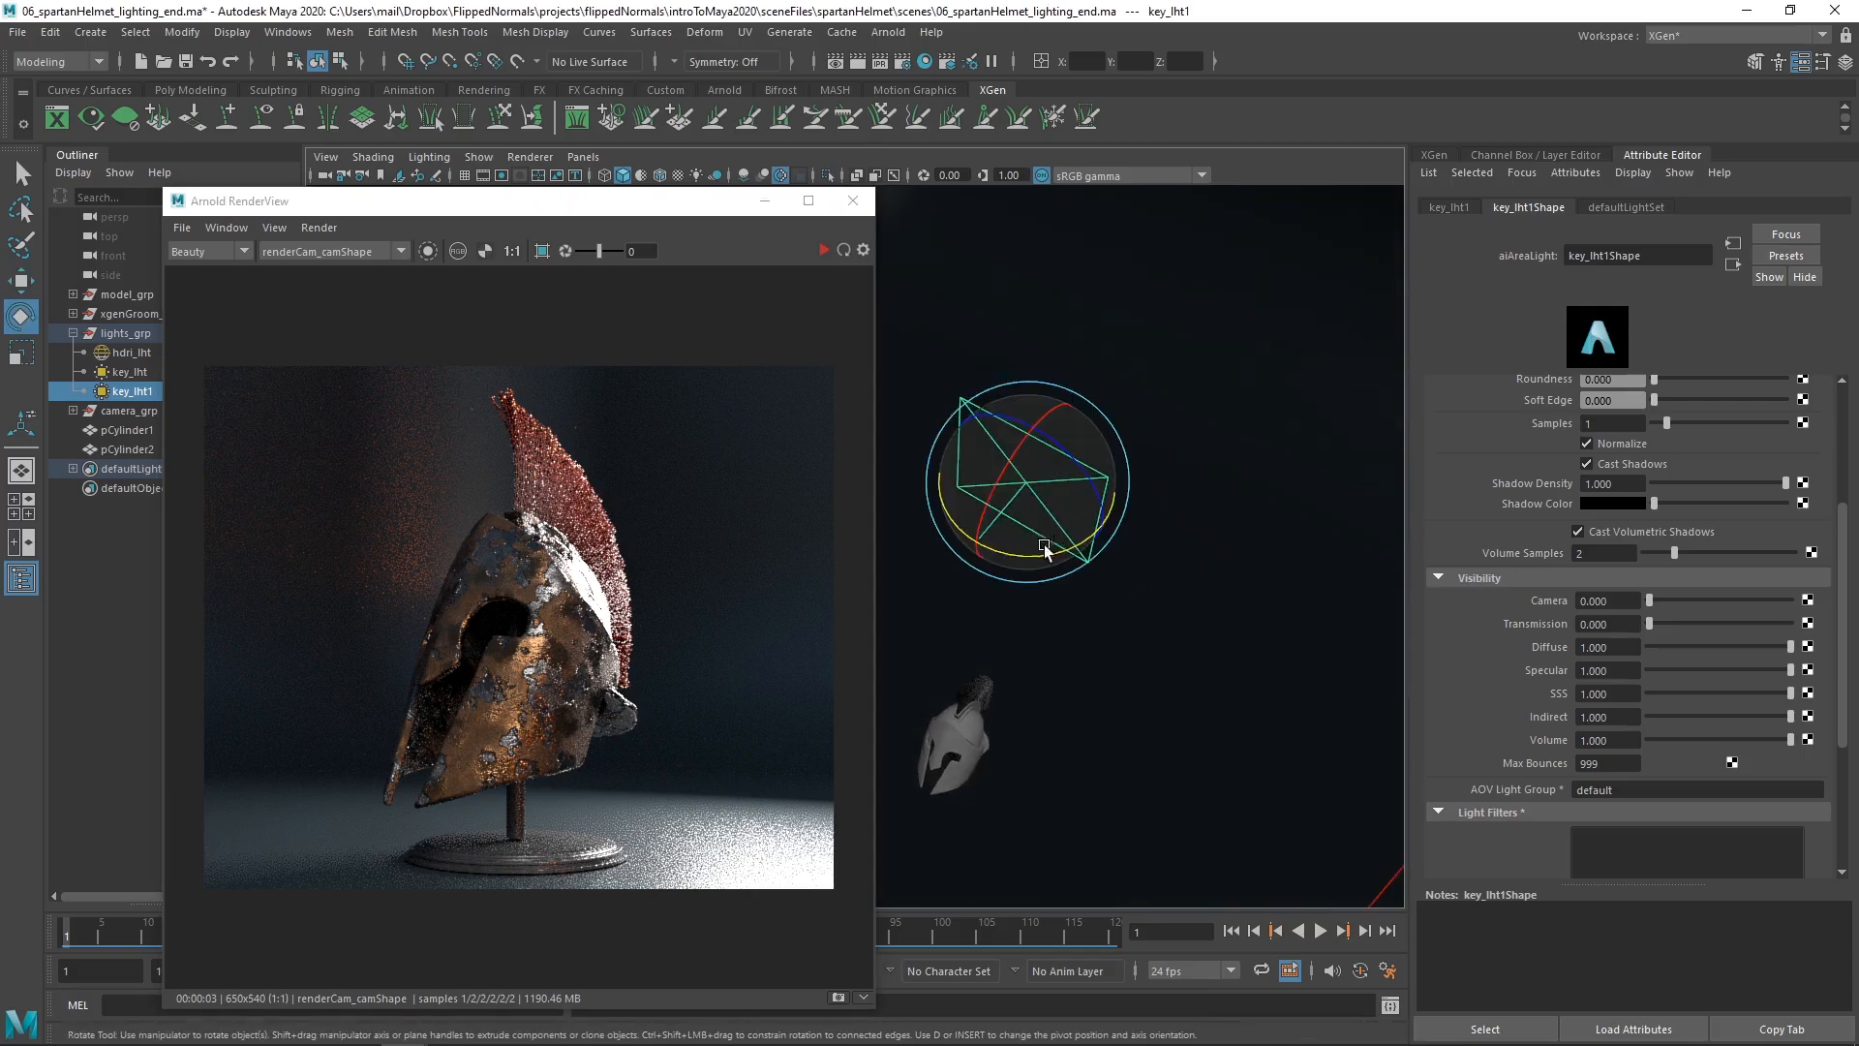
drag(1051, 547, 821, 491)
key(w)
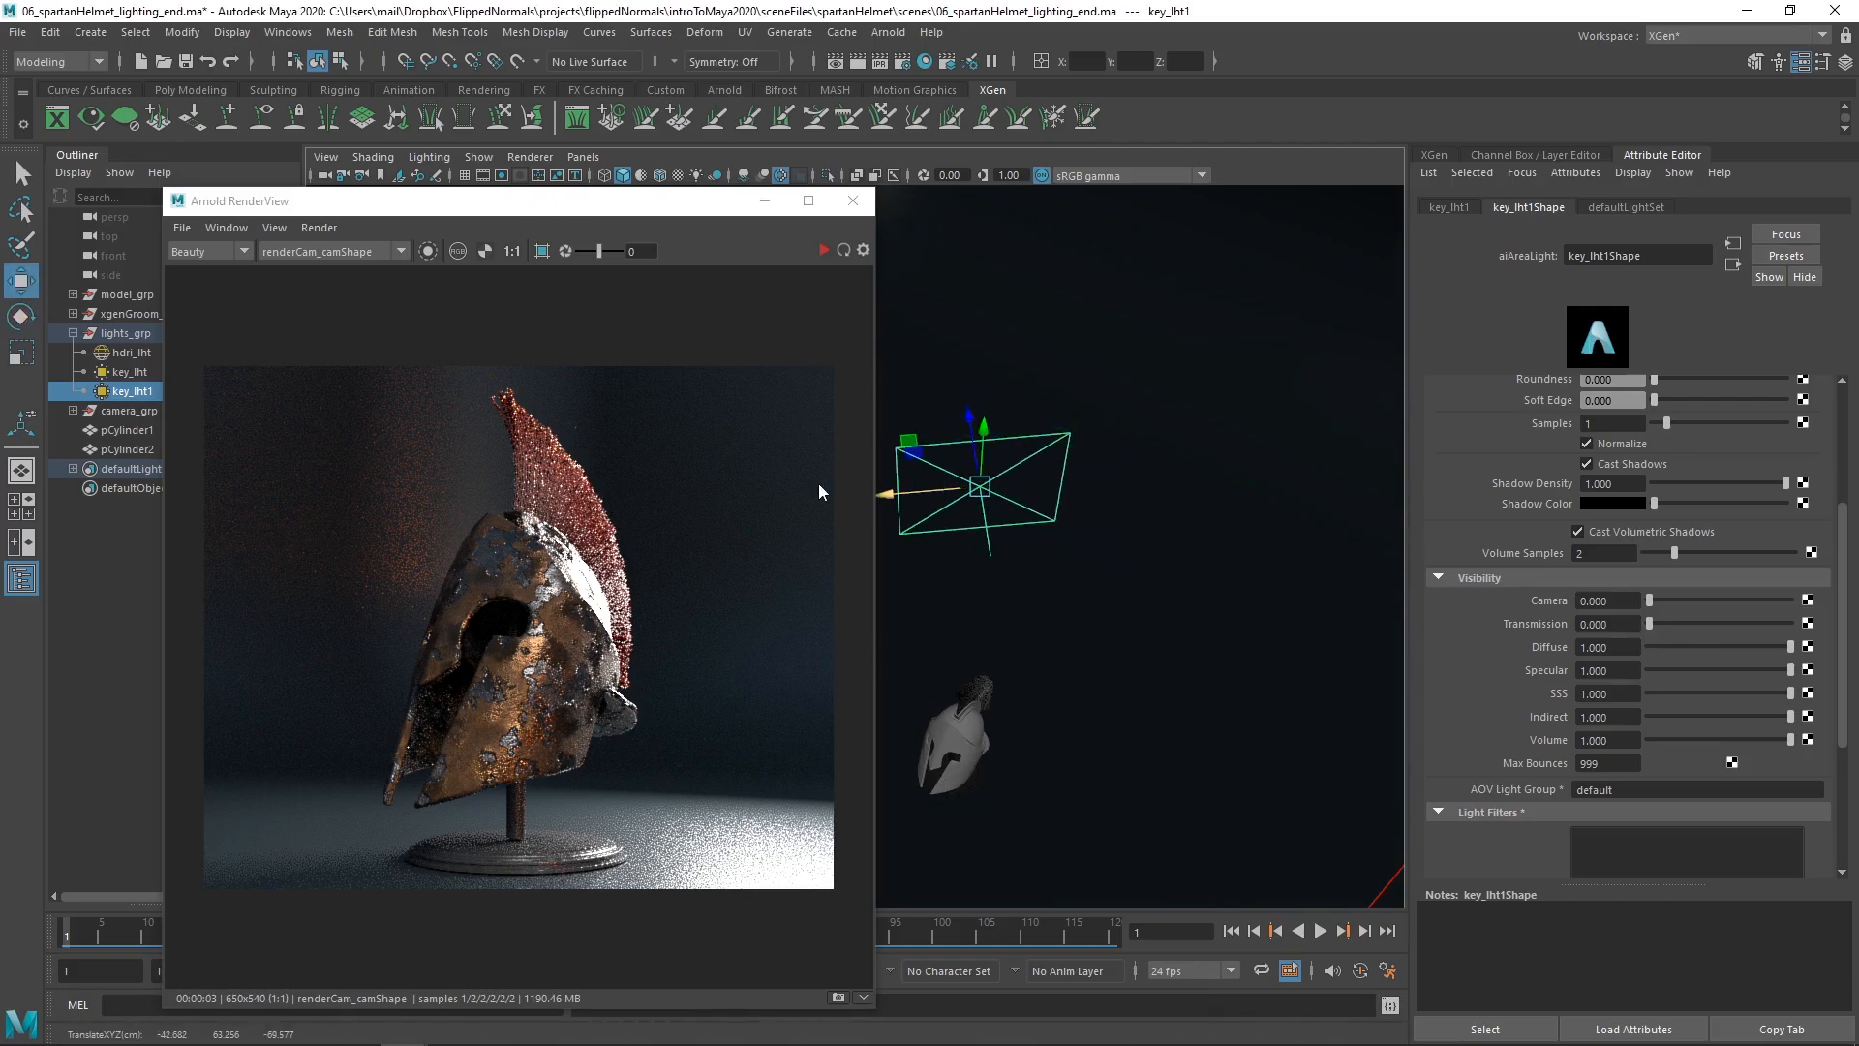
click(824, 252)
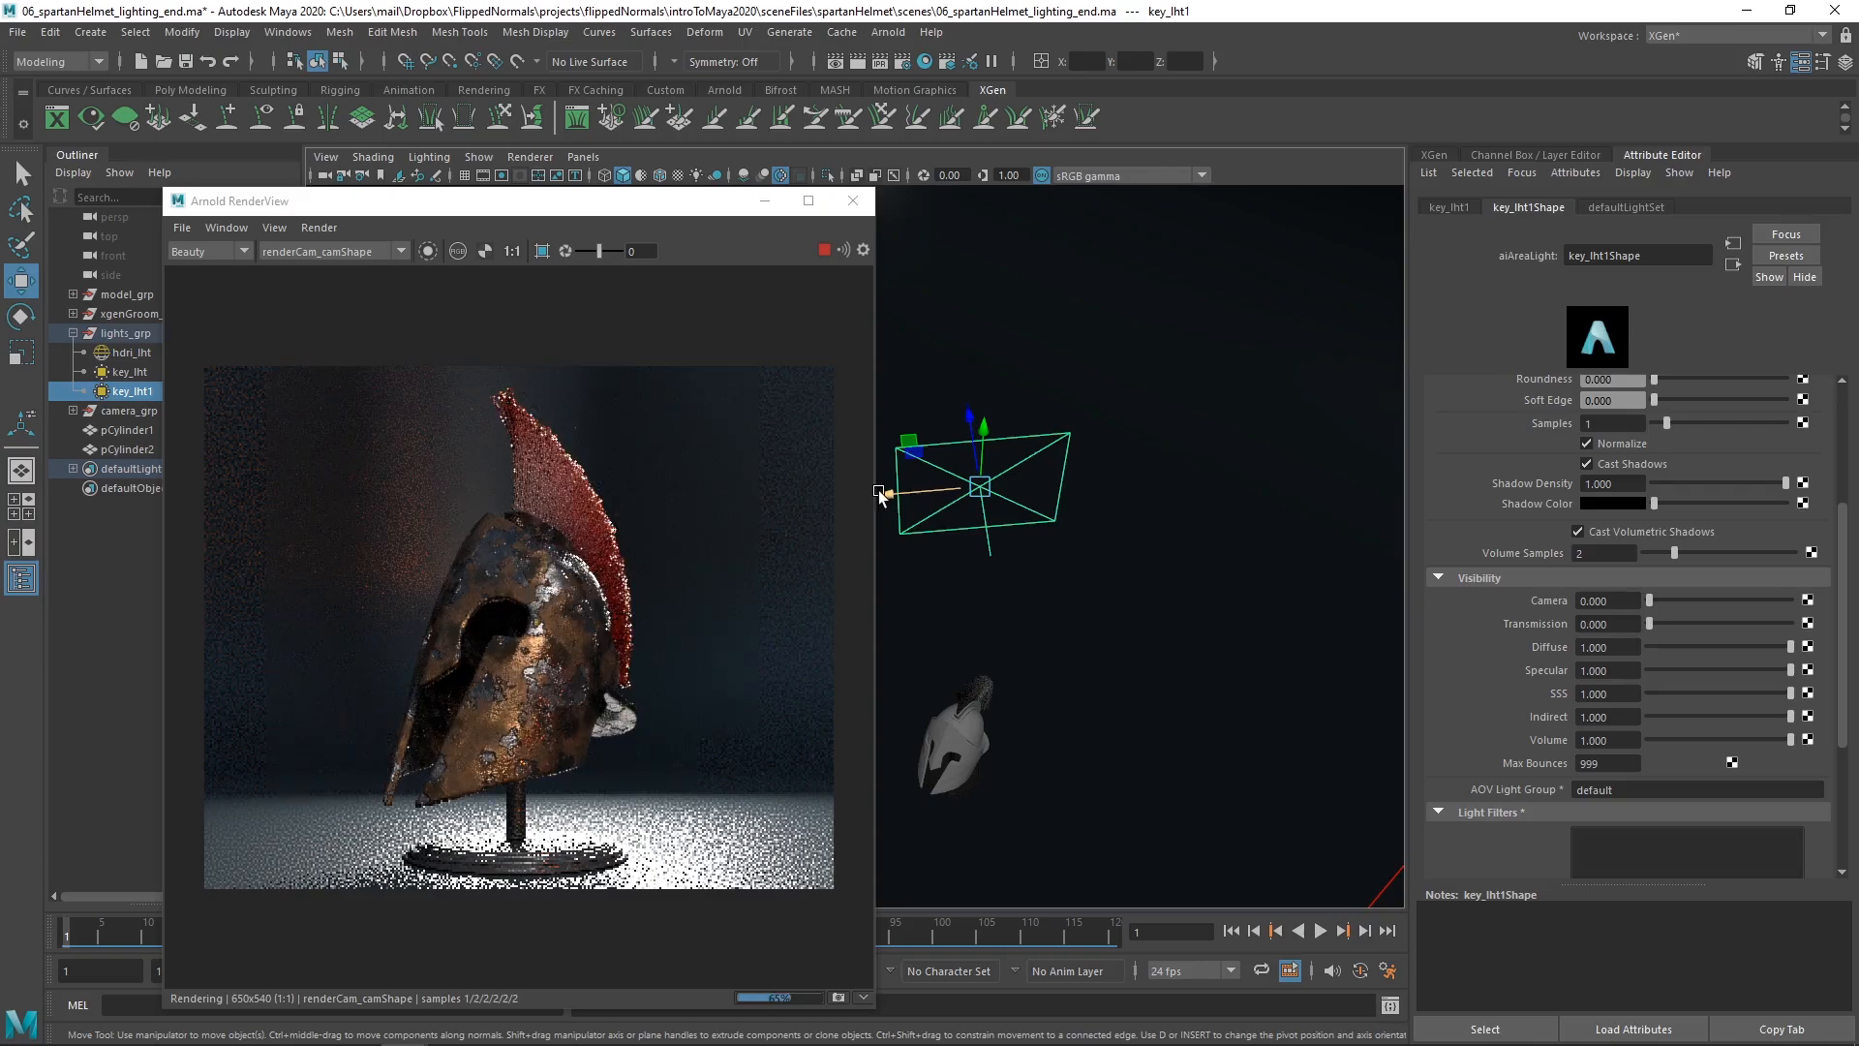
drag(880, 491, 890, 491)
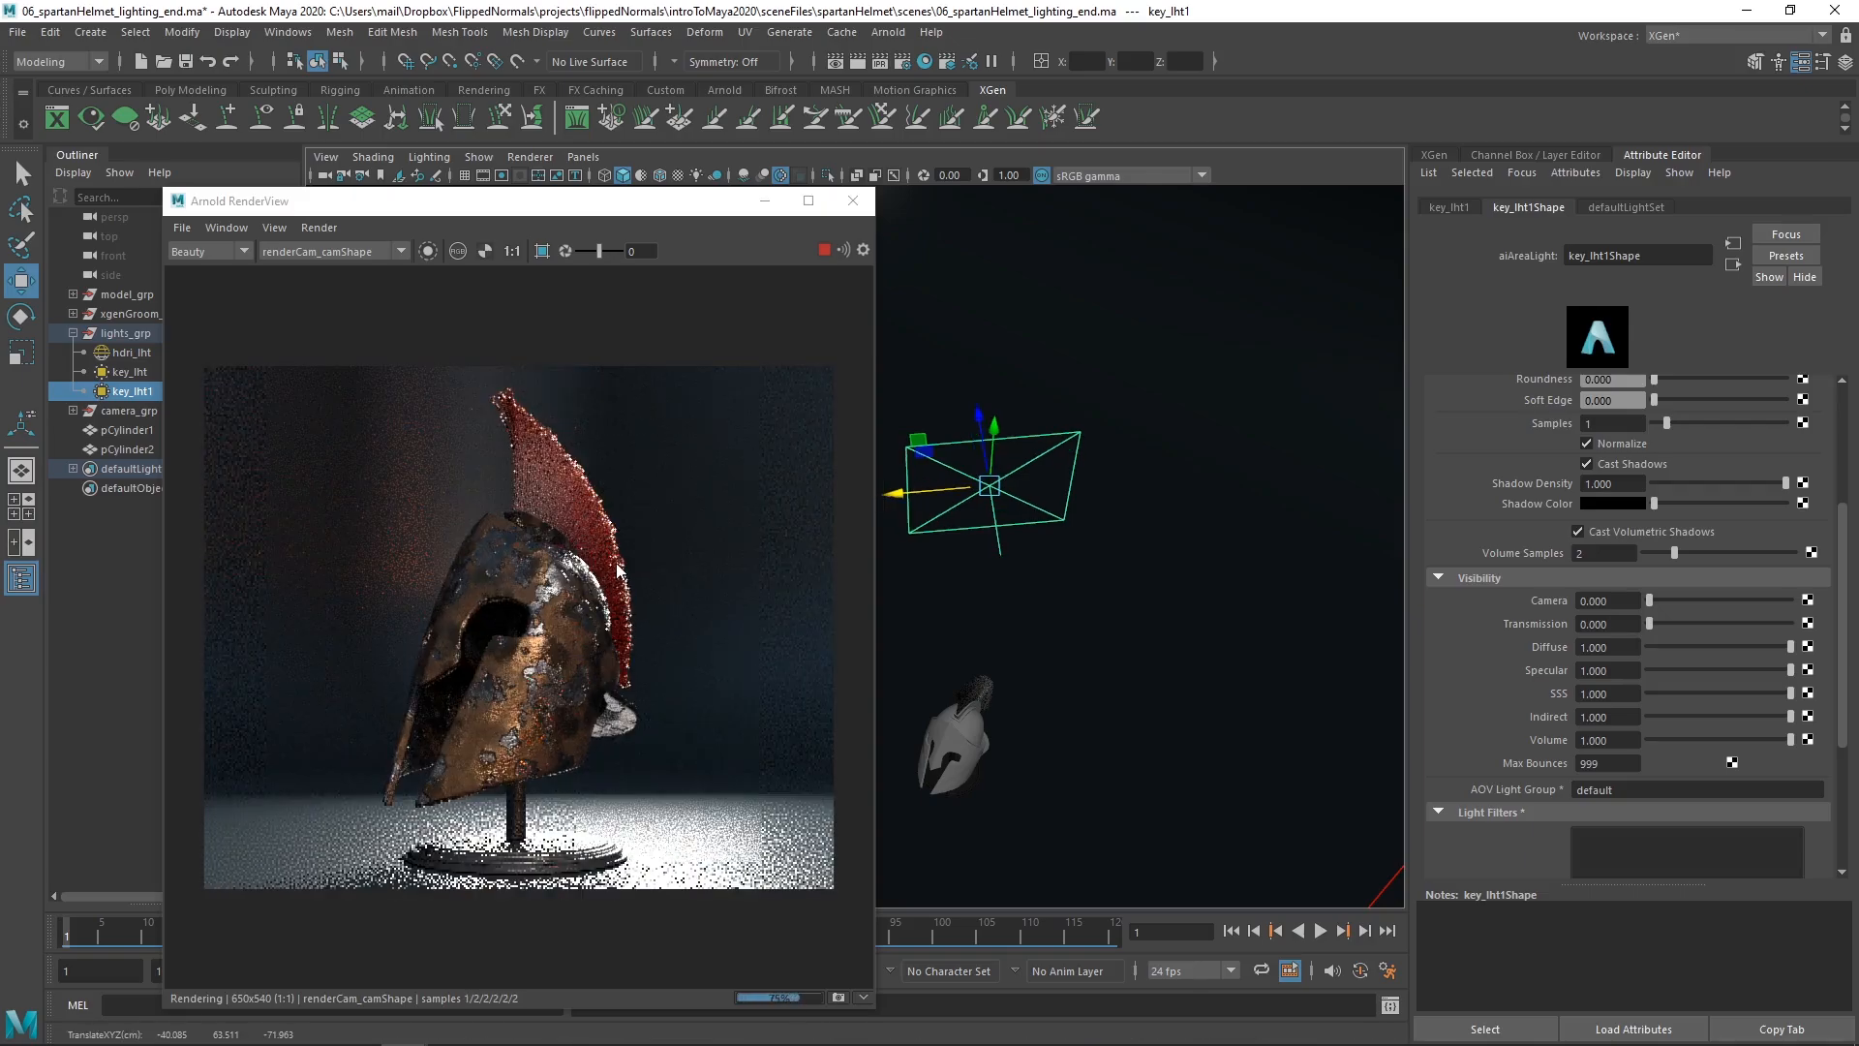
- Set the duplicated light's color to a saturated orange with hue 11.538, saturation 1.000 and value 1.000
scroll(1488, 595, up, 5)
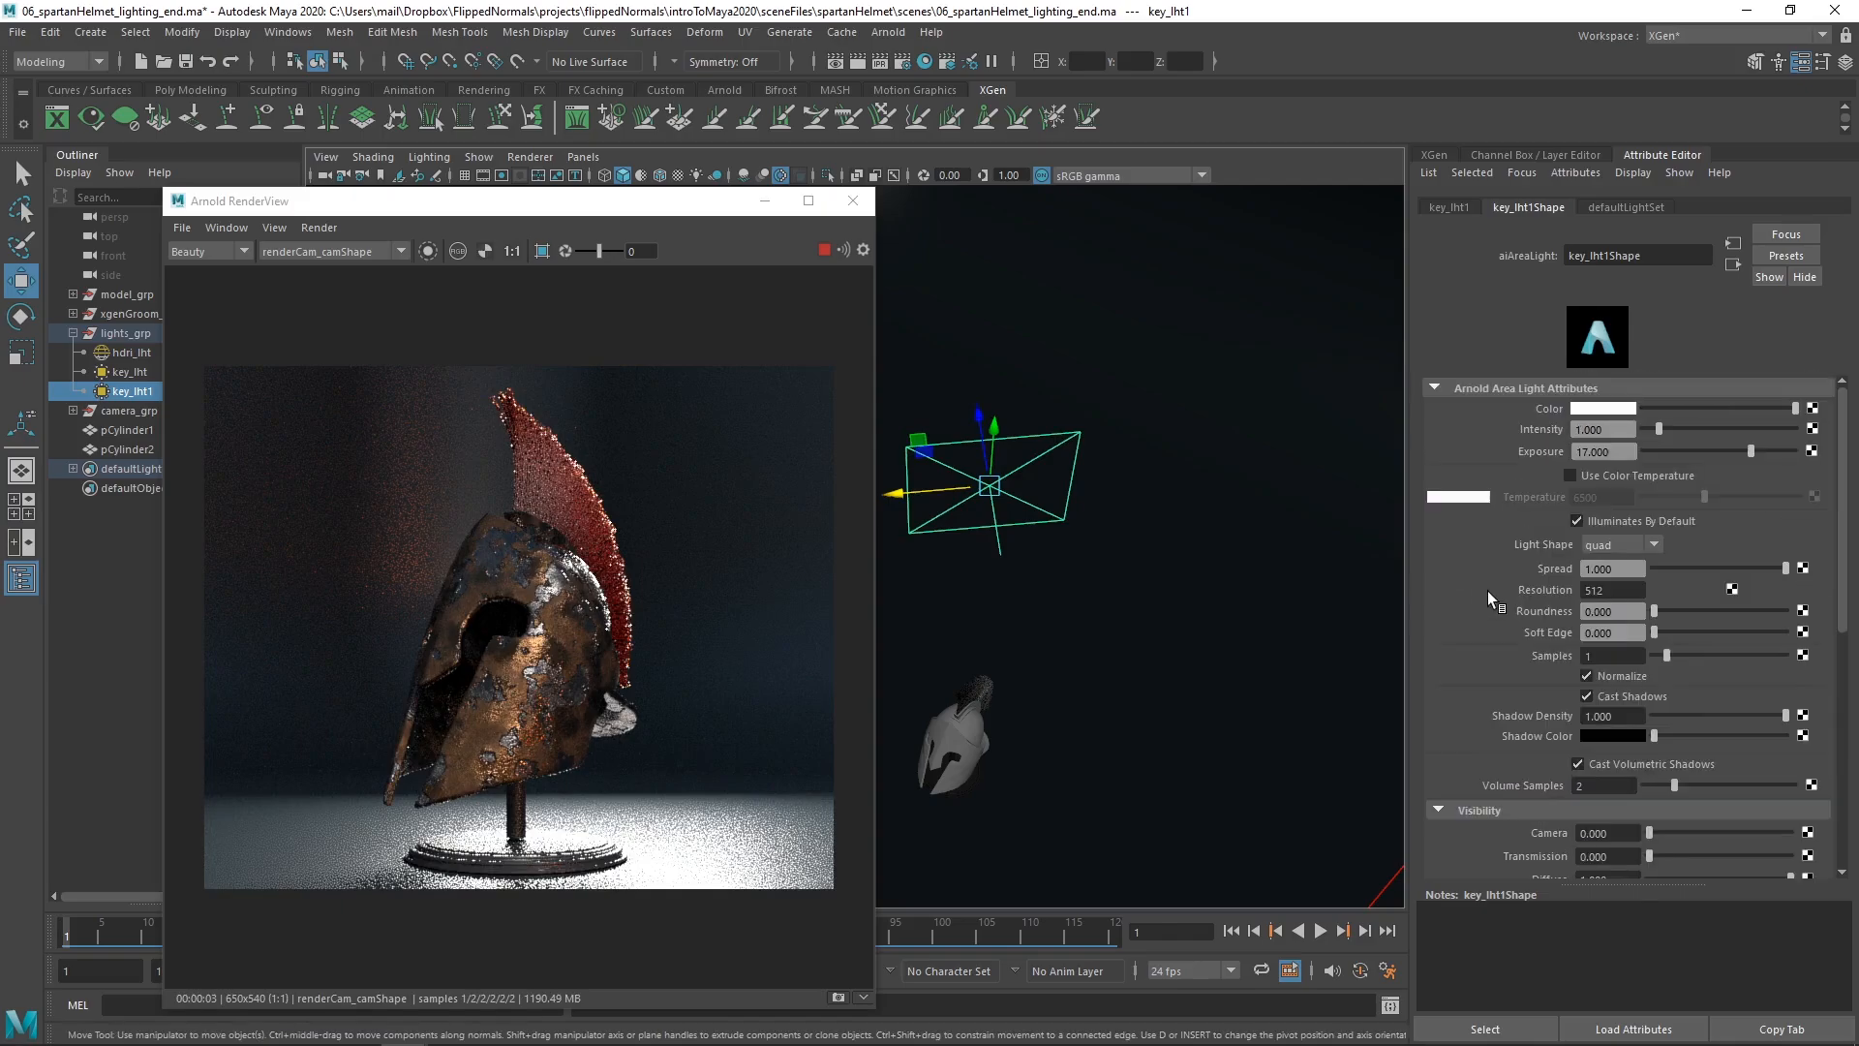
click(1612, 408)
click(1514, 461)
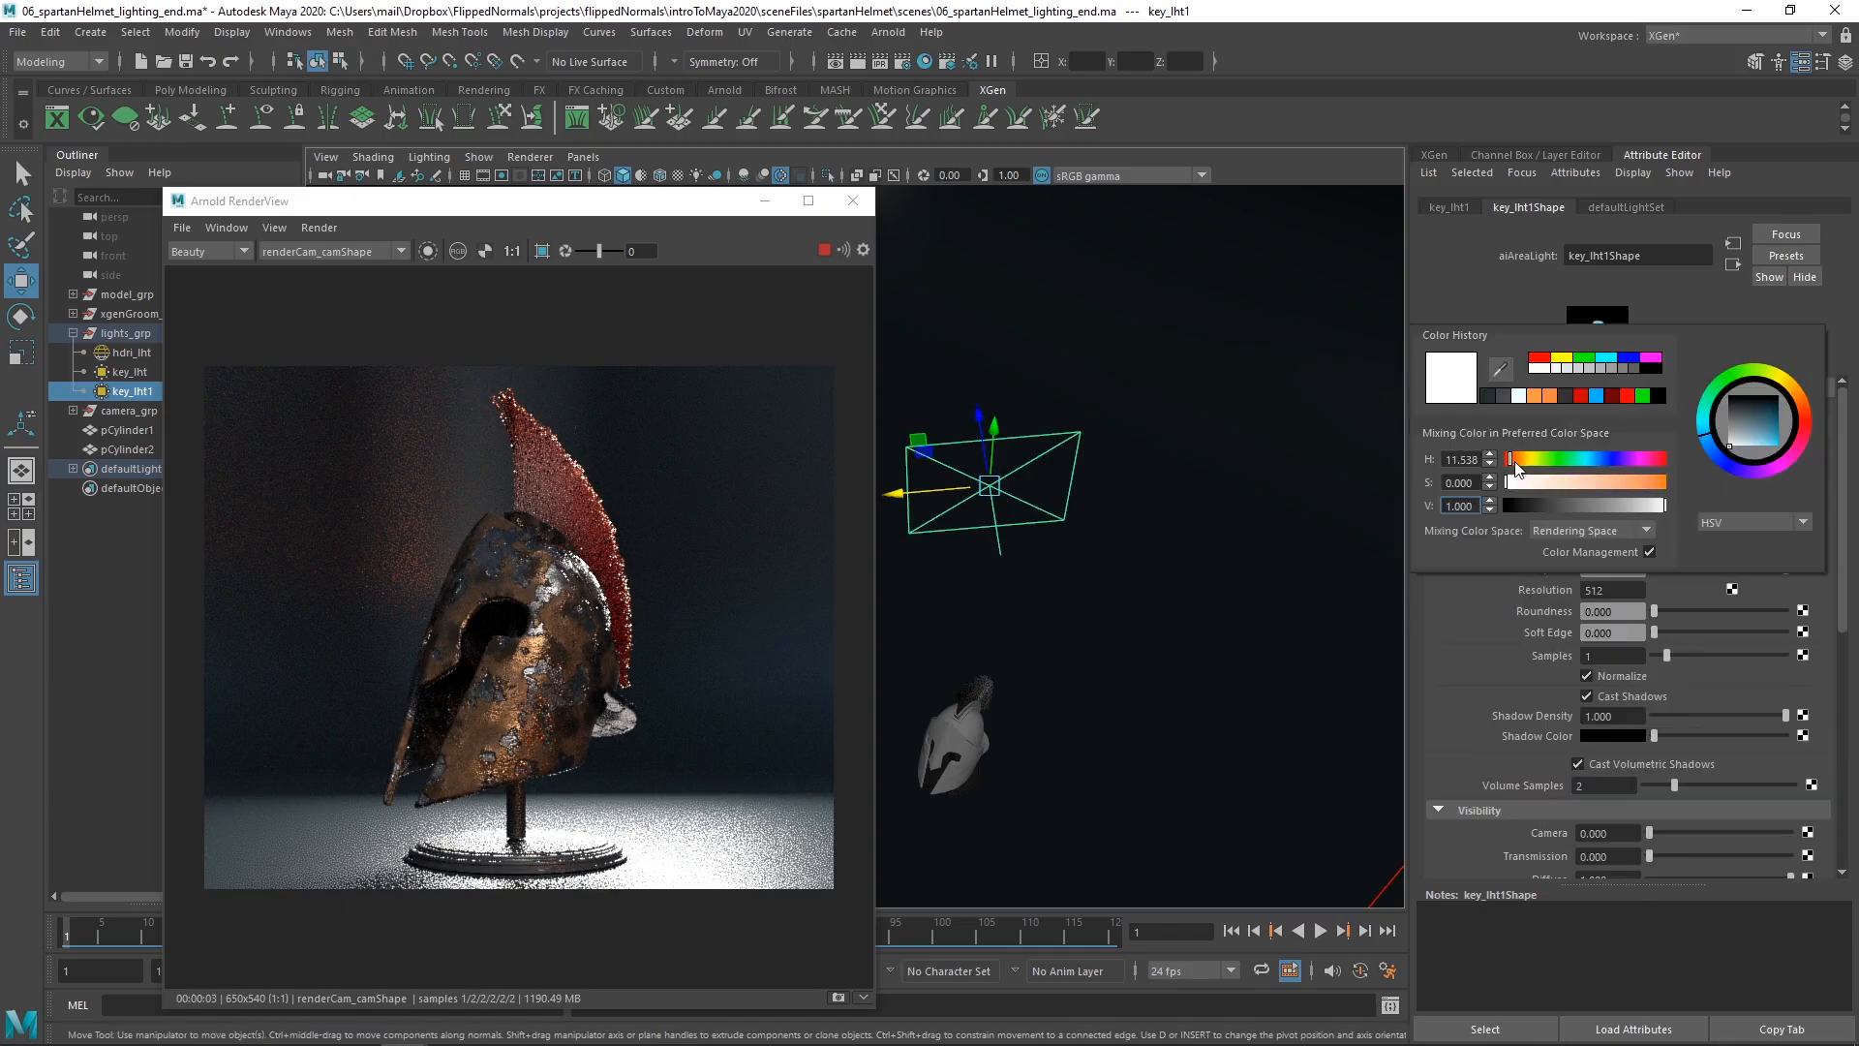
drag(1512, 481, 1705, 480)
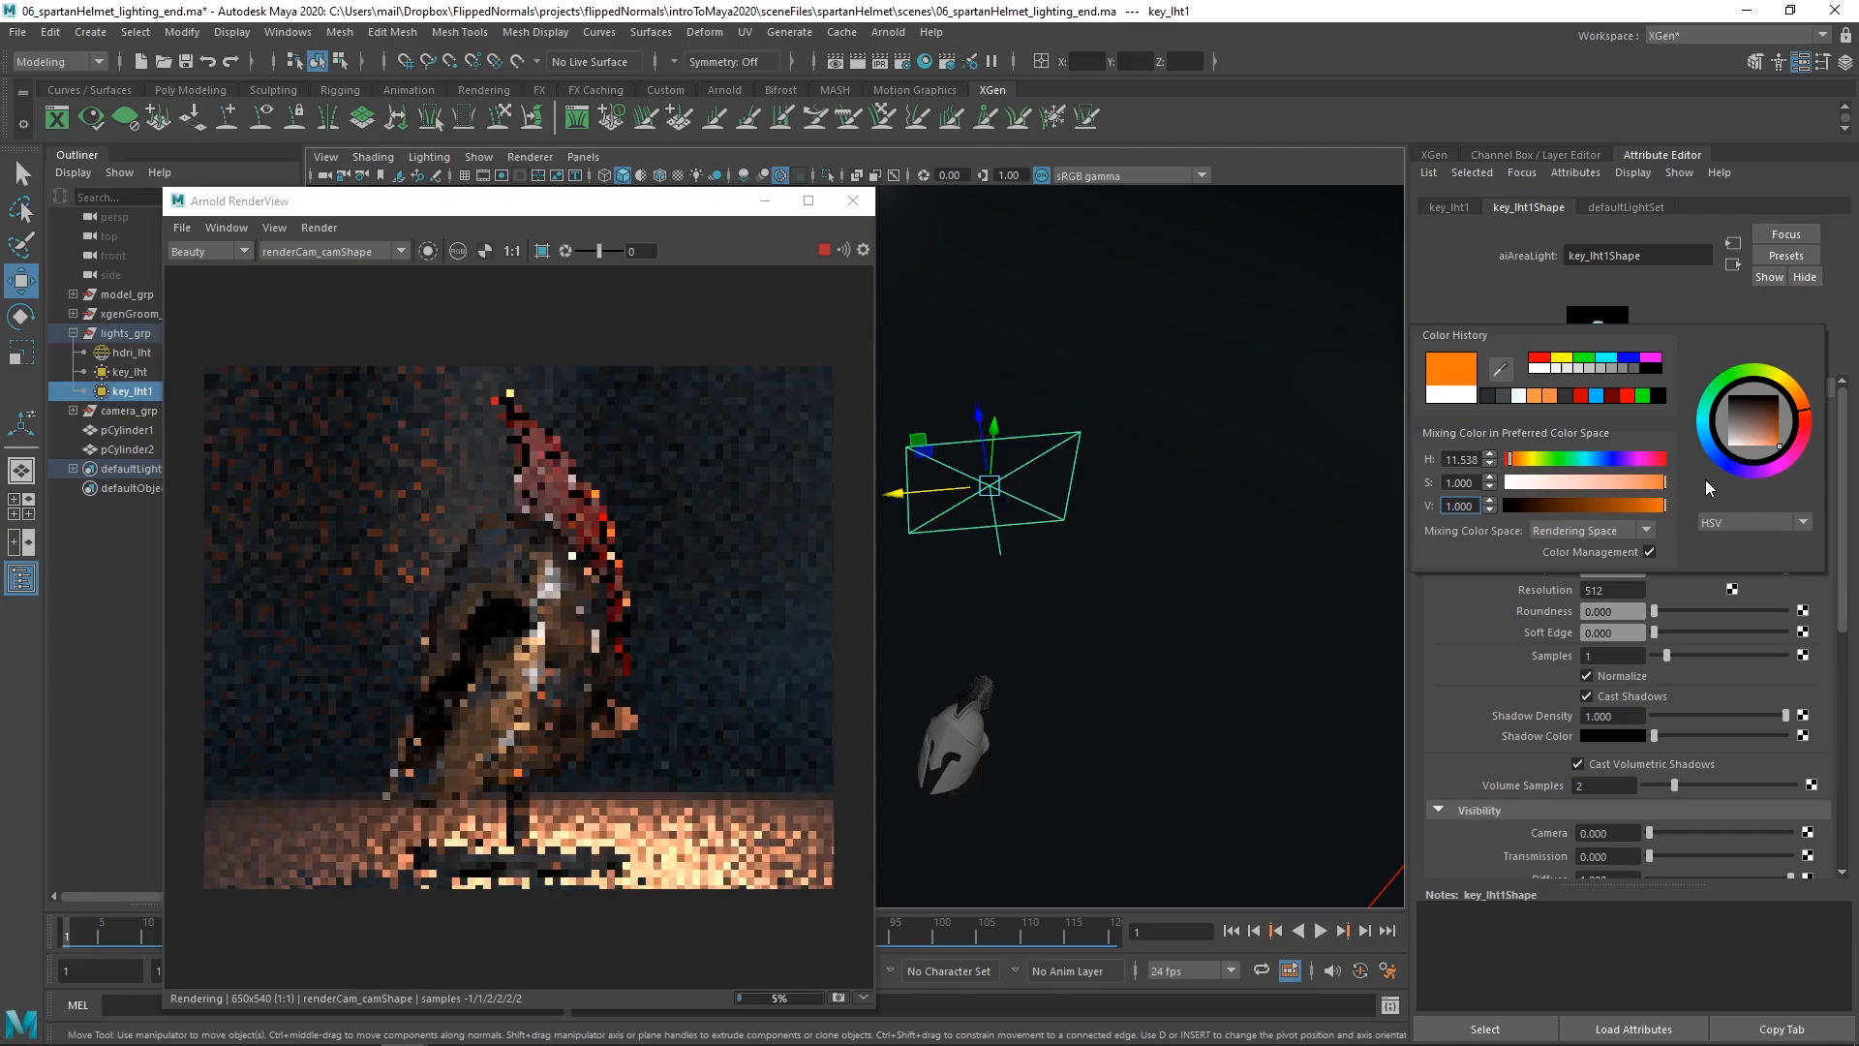
- Lower the saturation of the duplicated light's orange color to 0.929
click(1654, 484)
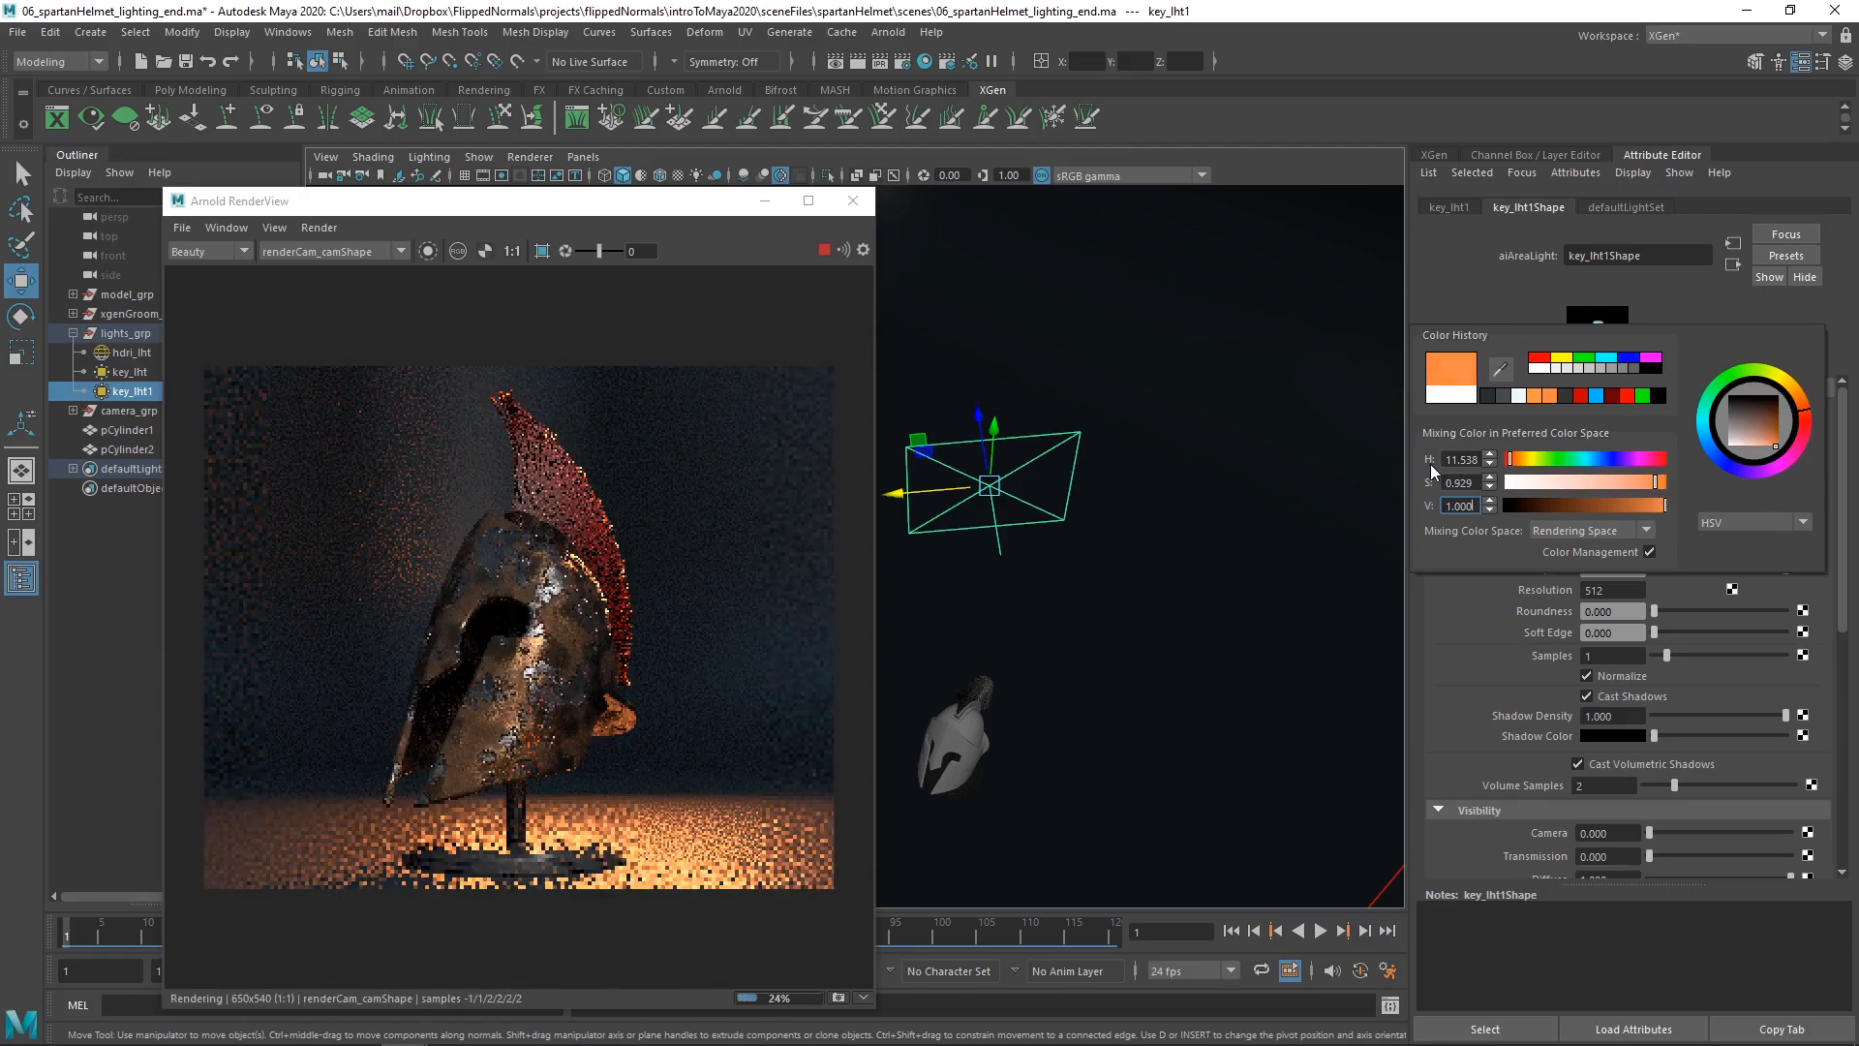
mouse_move(1088, 519)
alt+mouse_down()
mouse_move(1034, 489)
mouse_move(994, 548)
mouse_move(1119, 520)
alt+mouse_up()
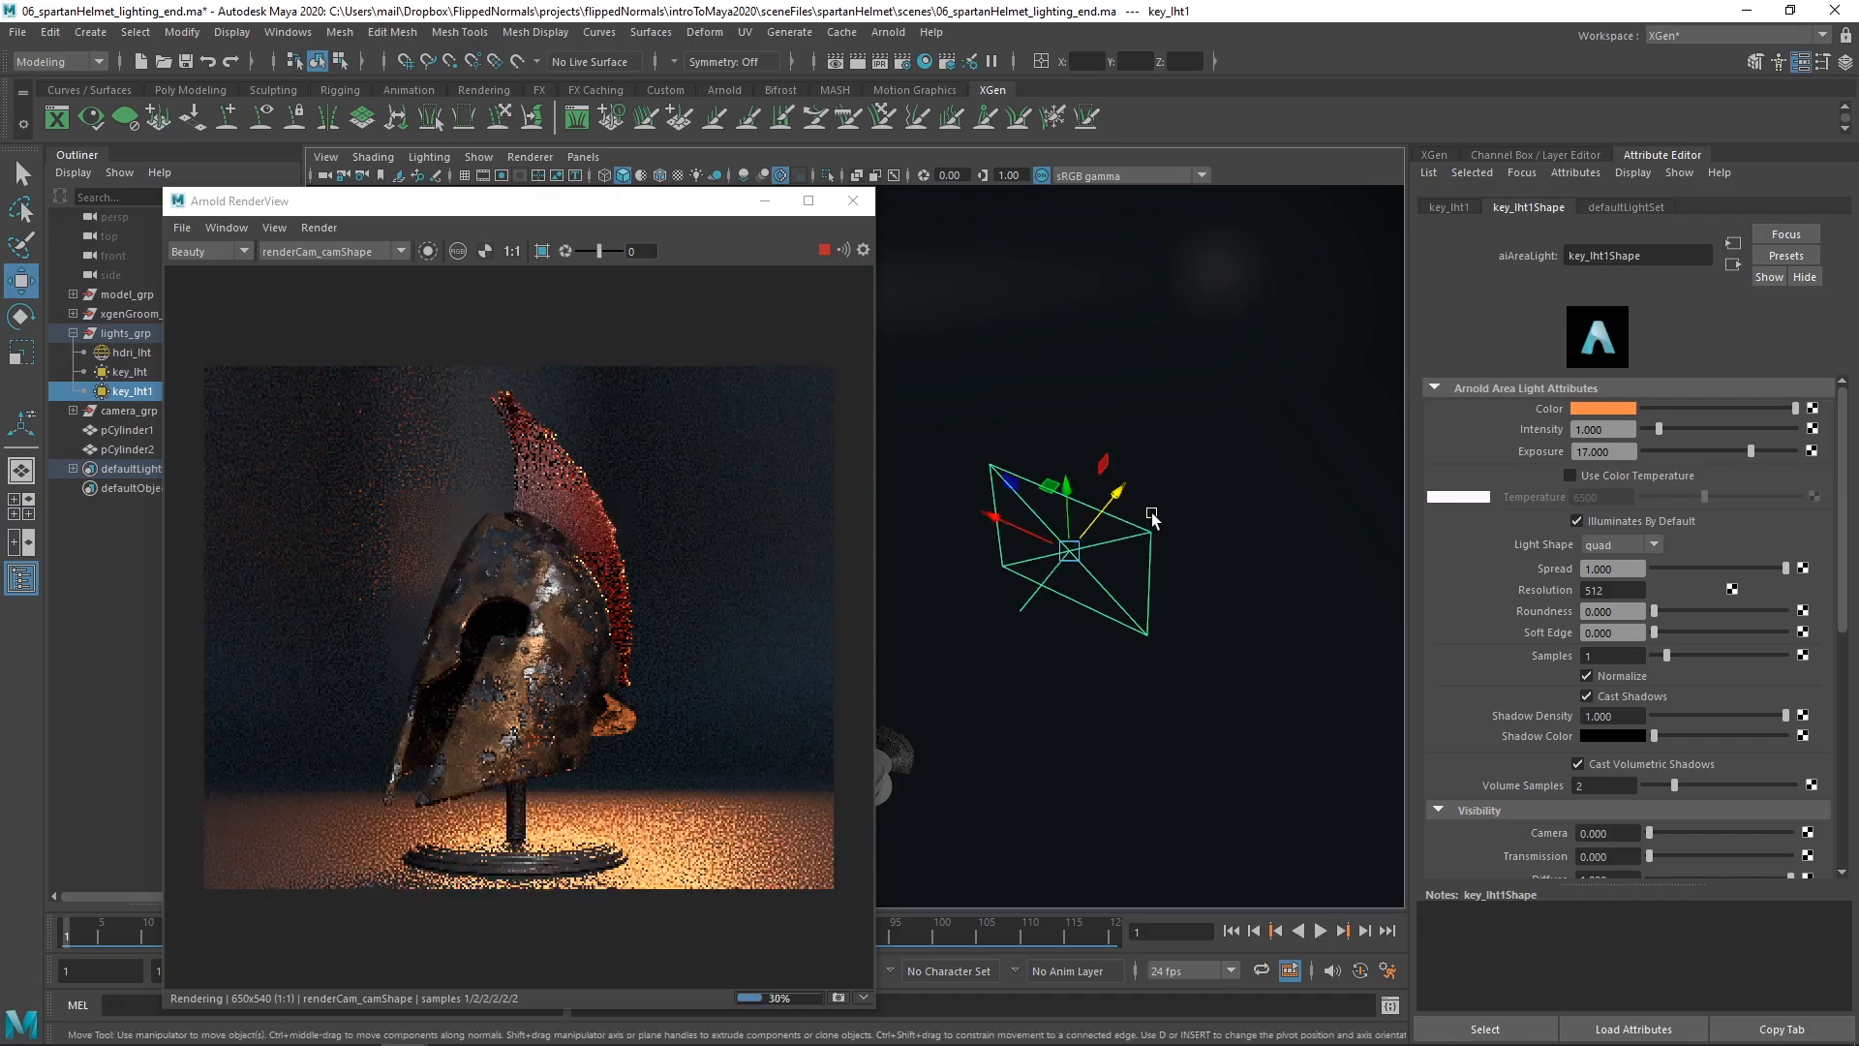
alt+drag(1152, 519, 1129, 565)
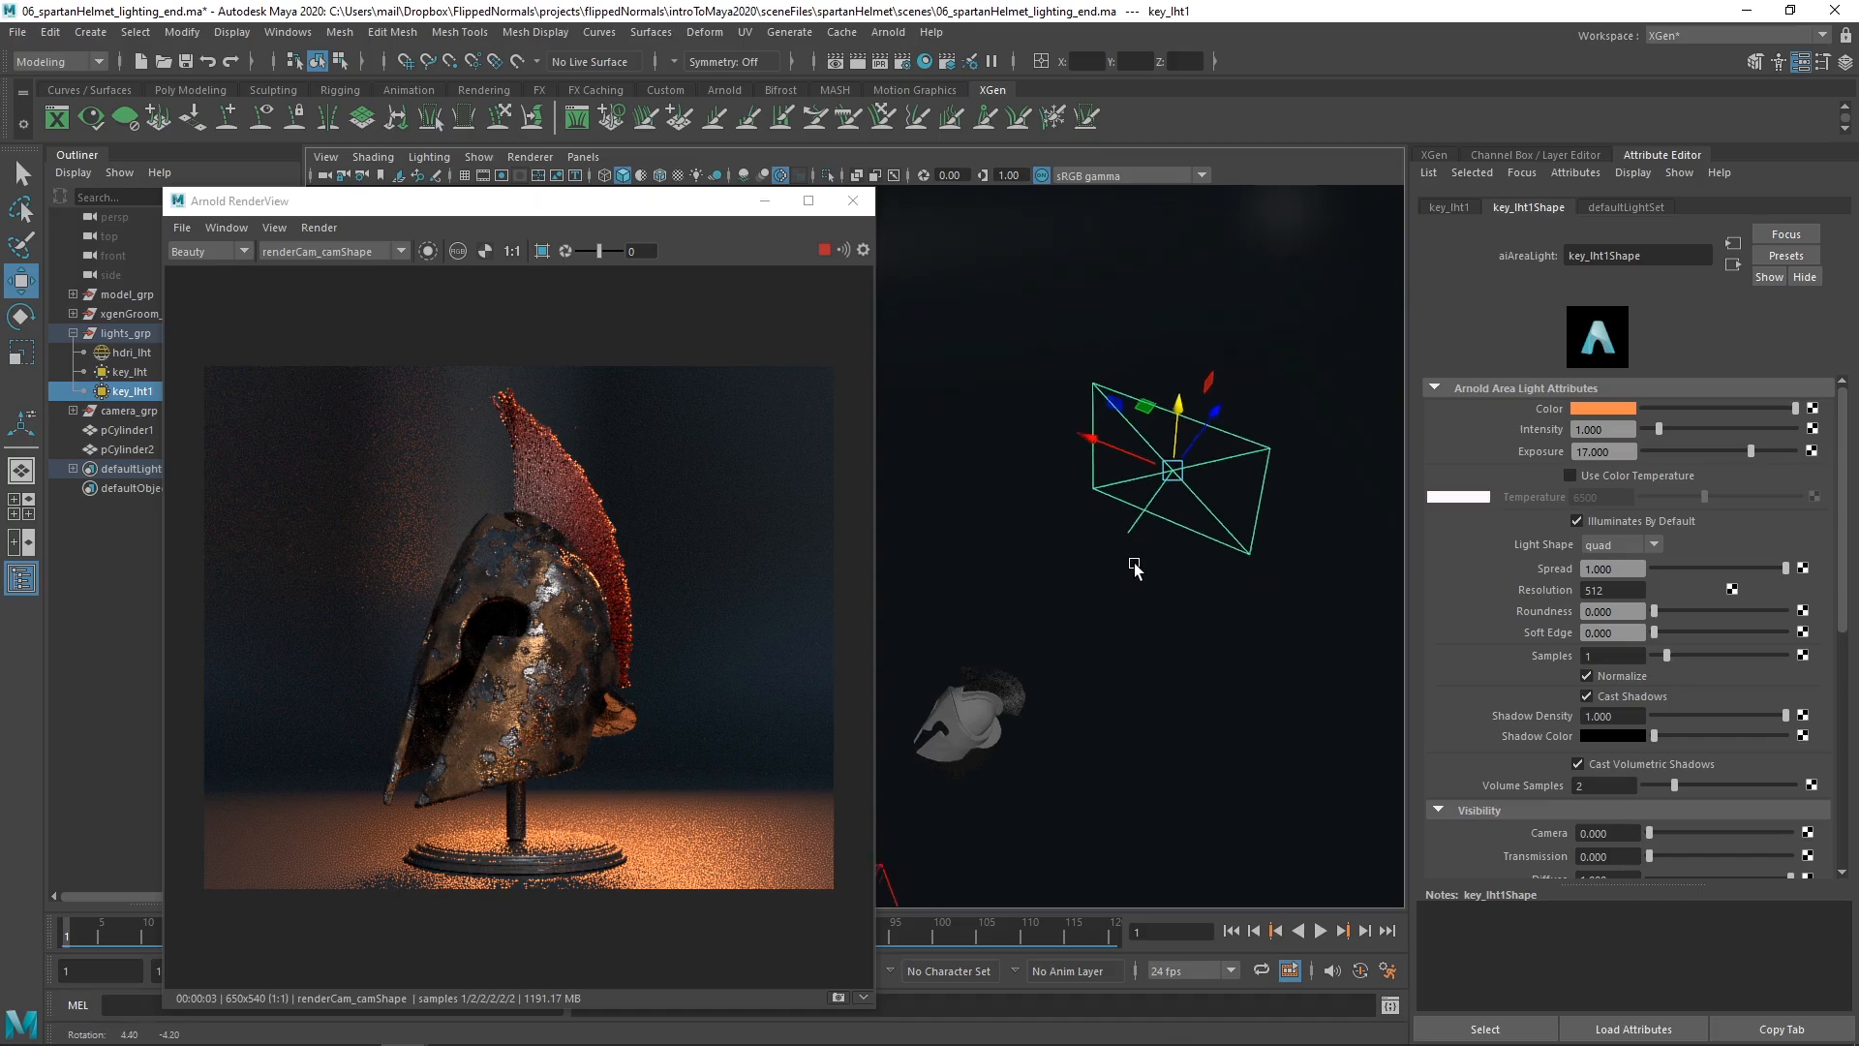
alt+drag(1182, 647, 1109, 613)
click(1140, 647)
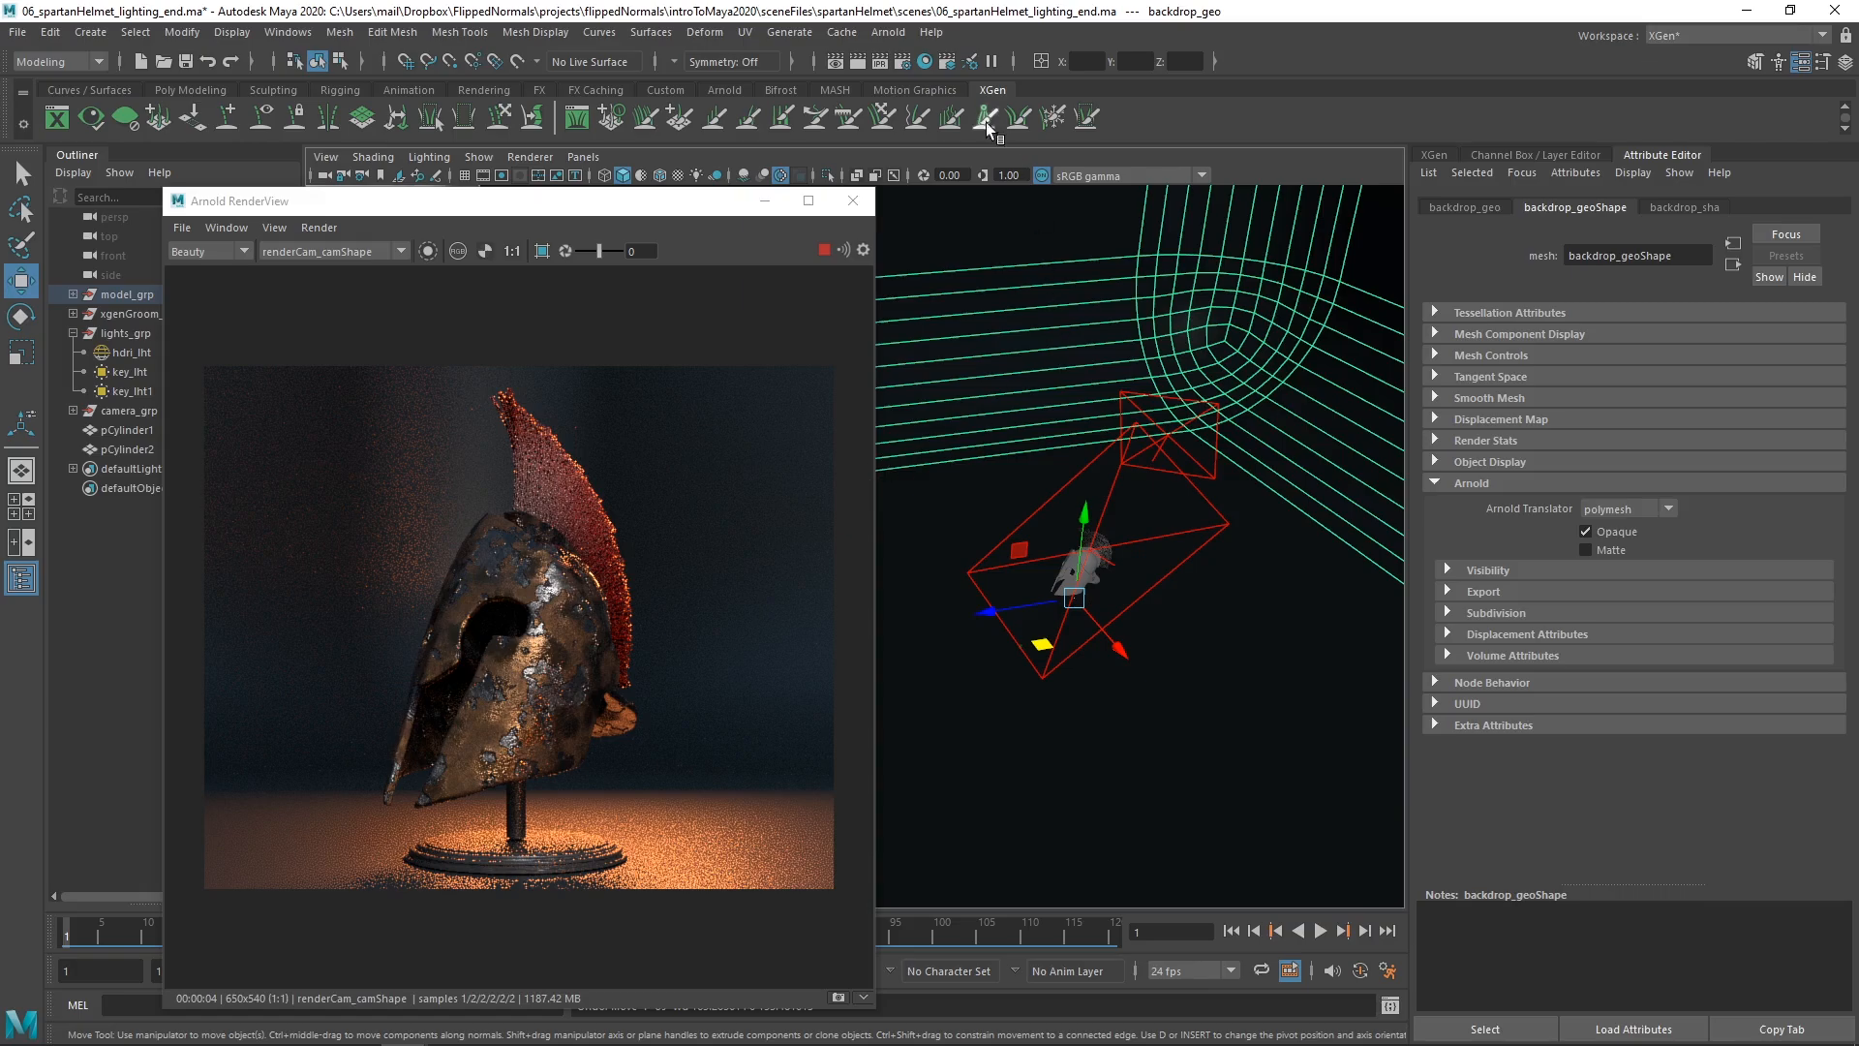
- Create a point light and move the render window aside to uncover the scene and its object list
click(80, 37)
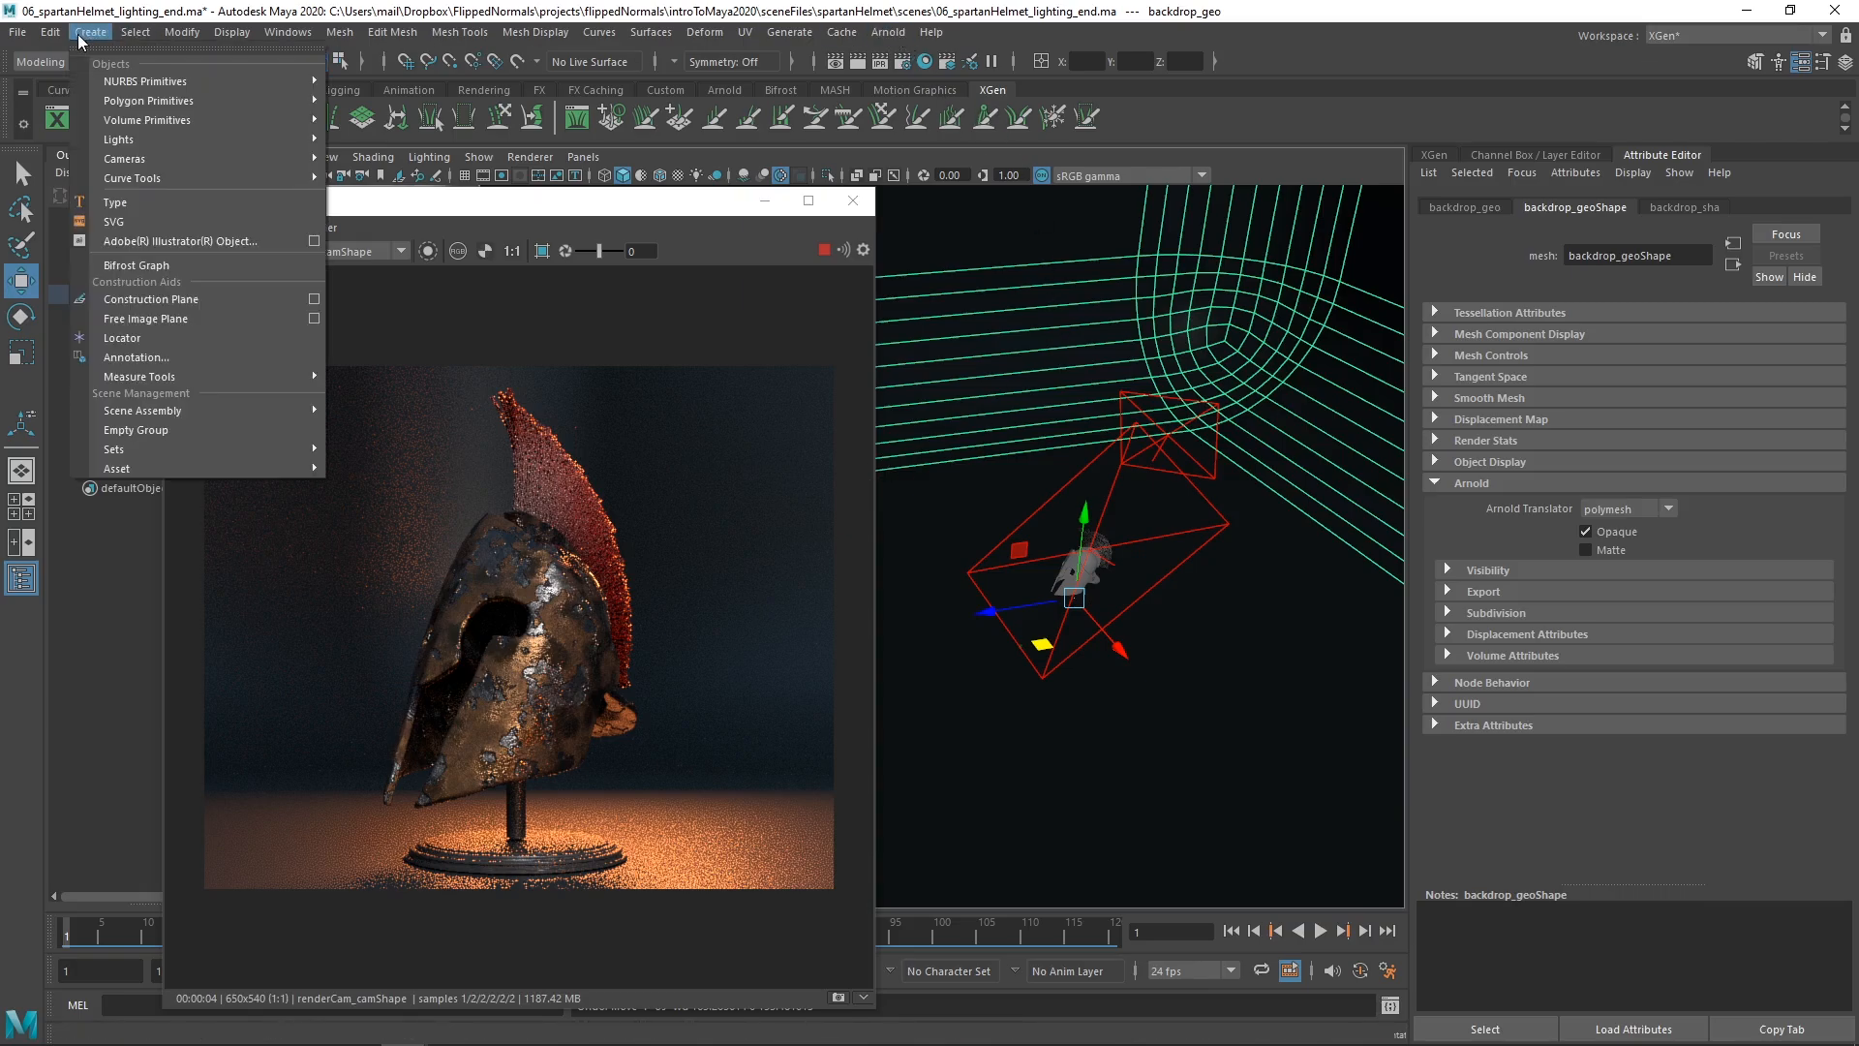
mouse_move(178, 141)
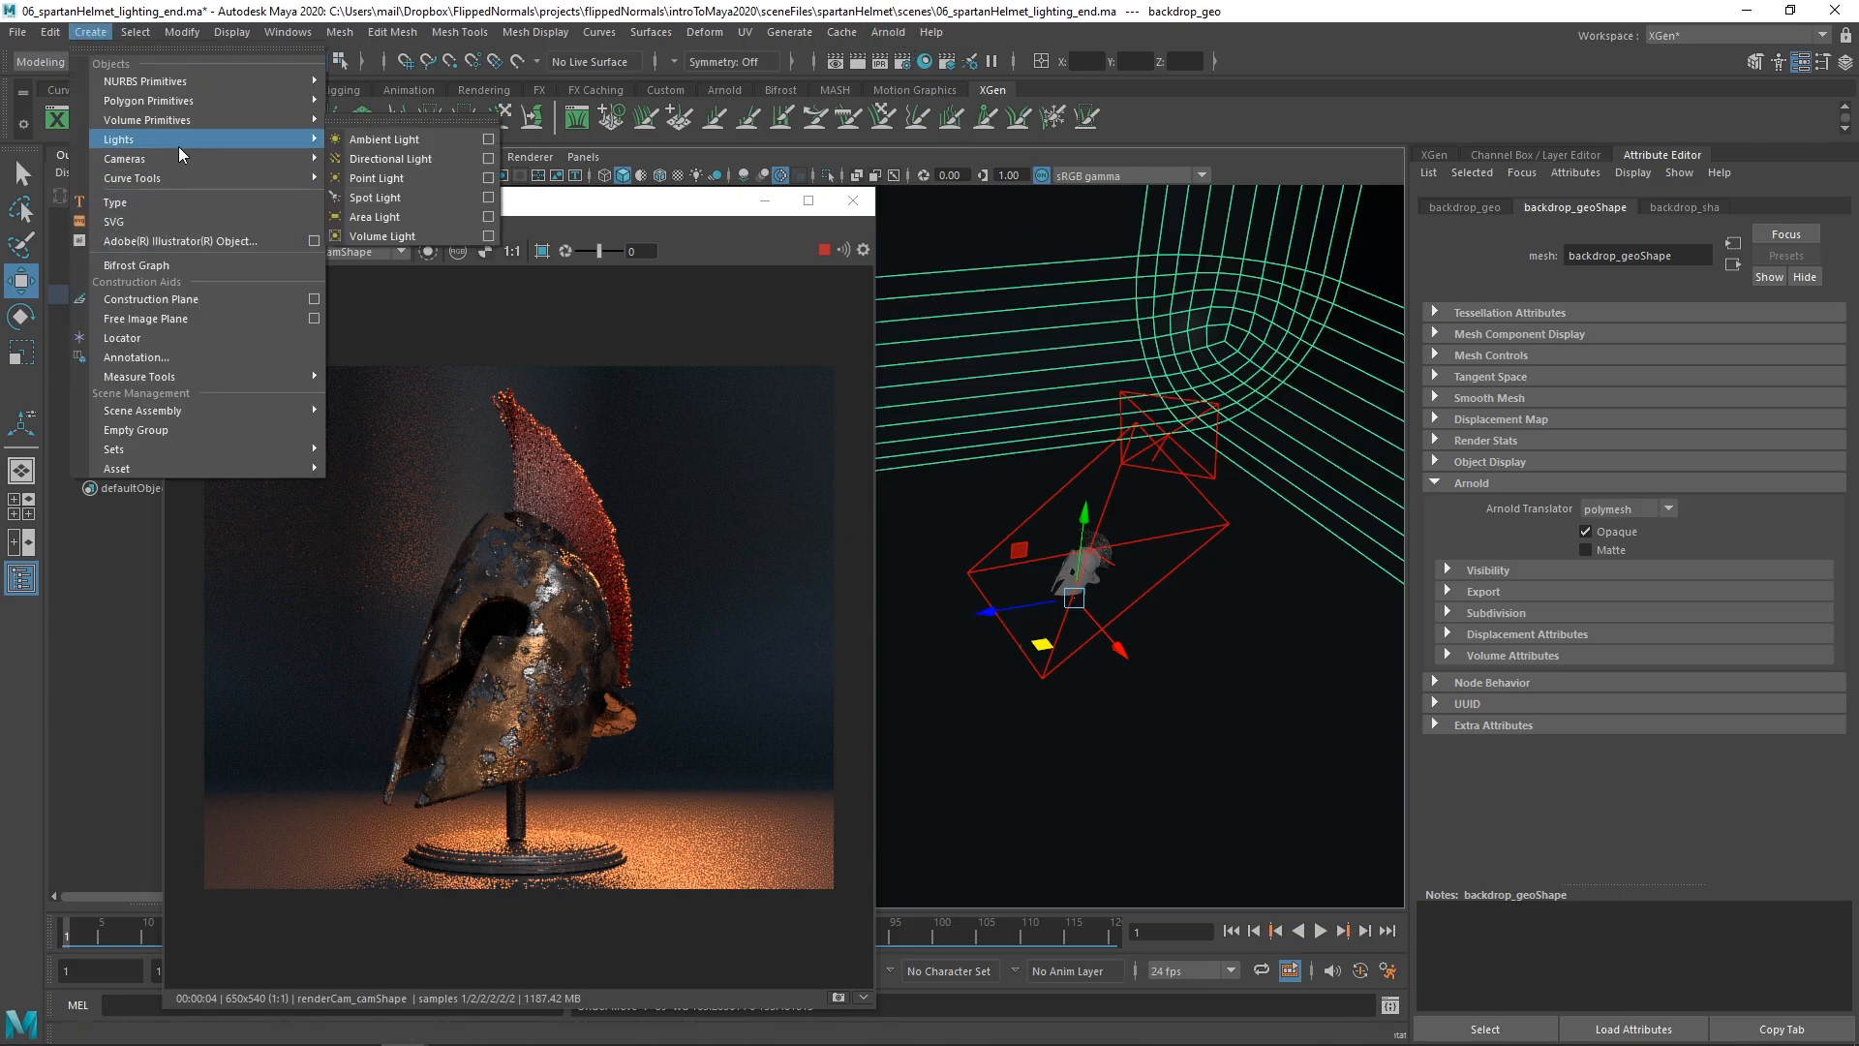
click(387, 184)
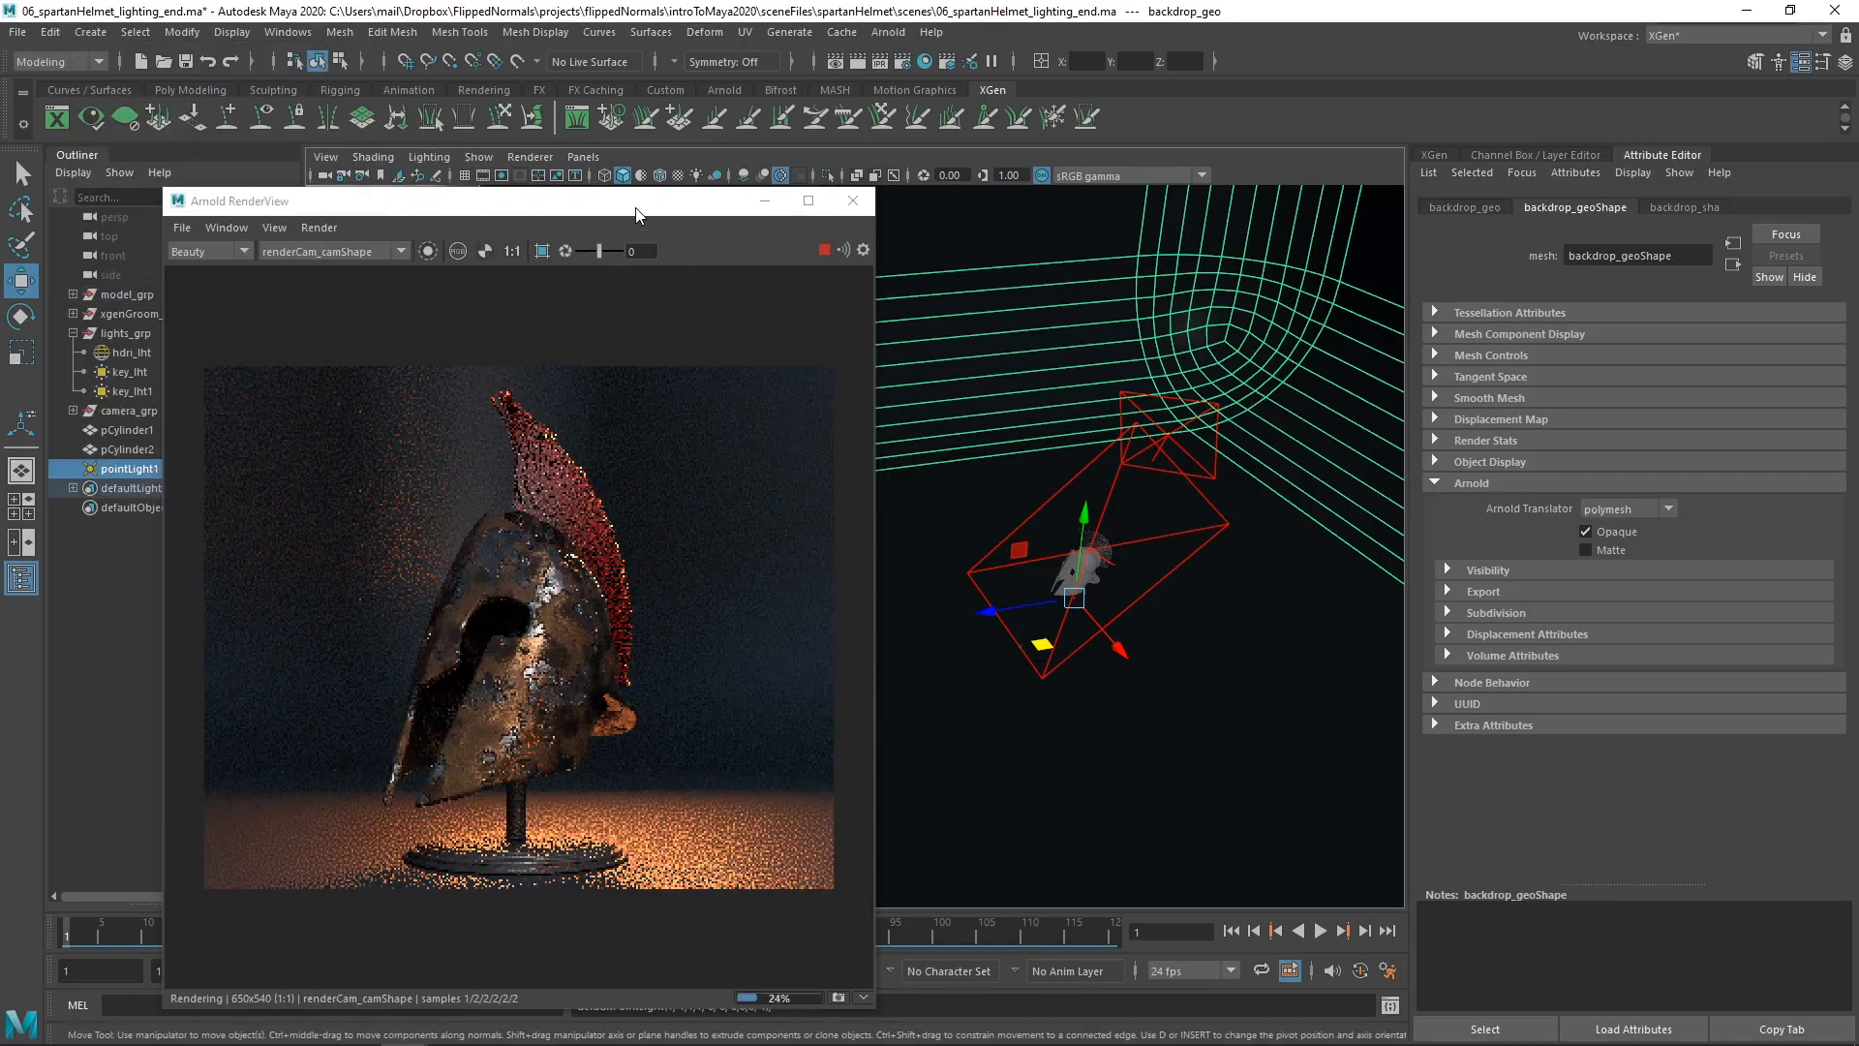
drag(636, 213, 680, 513)
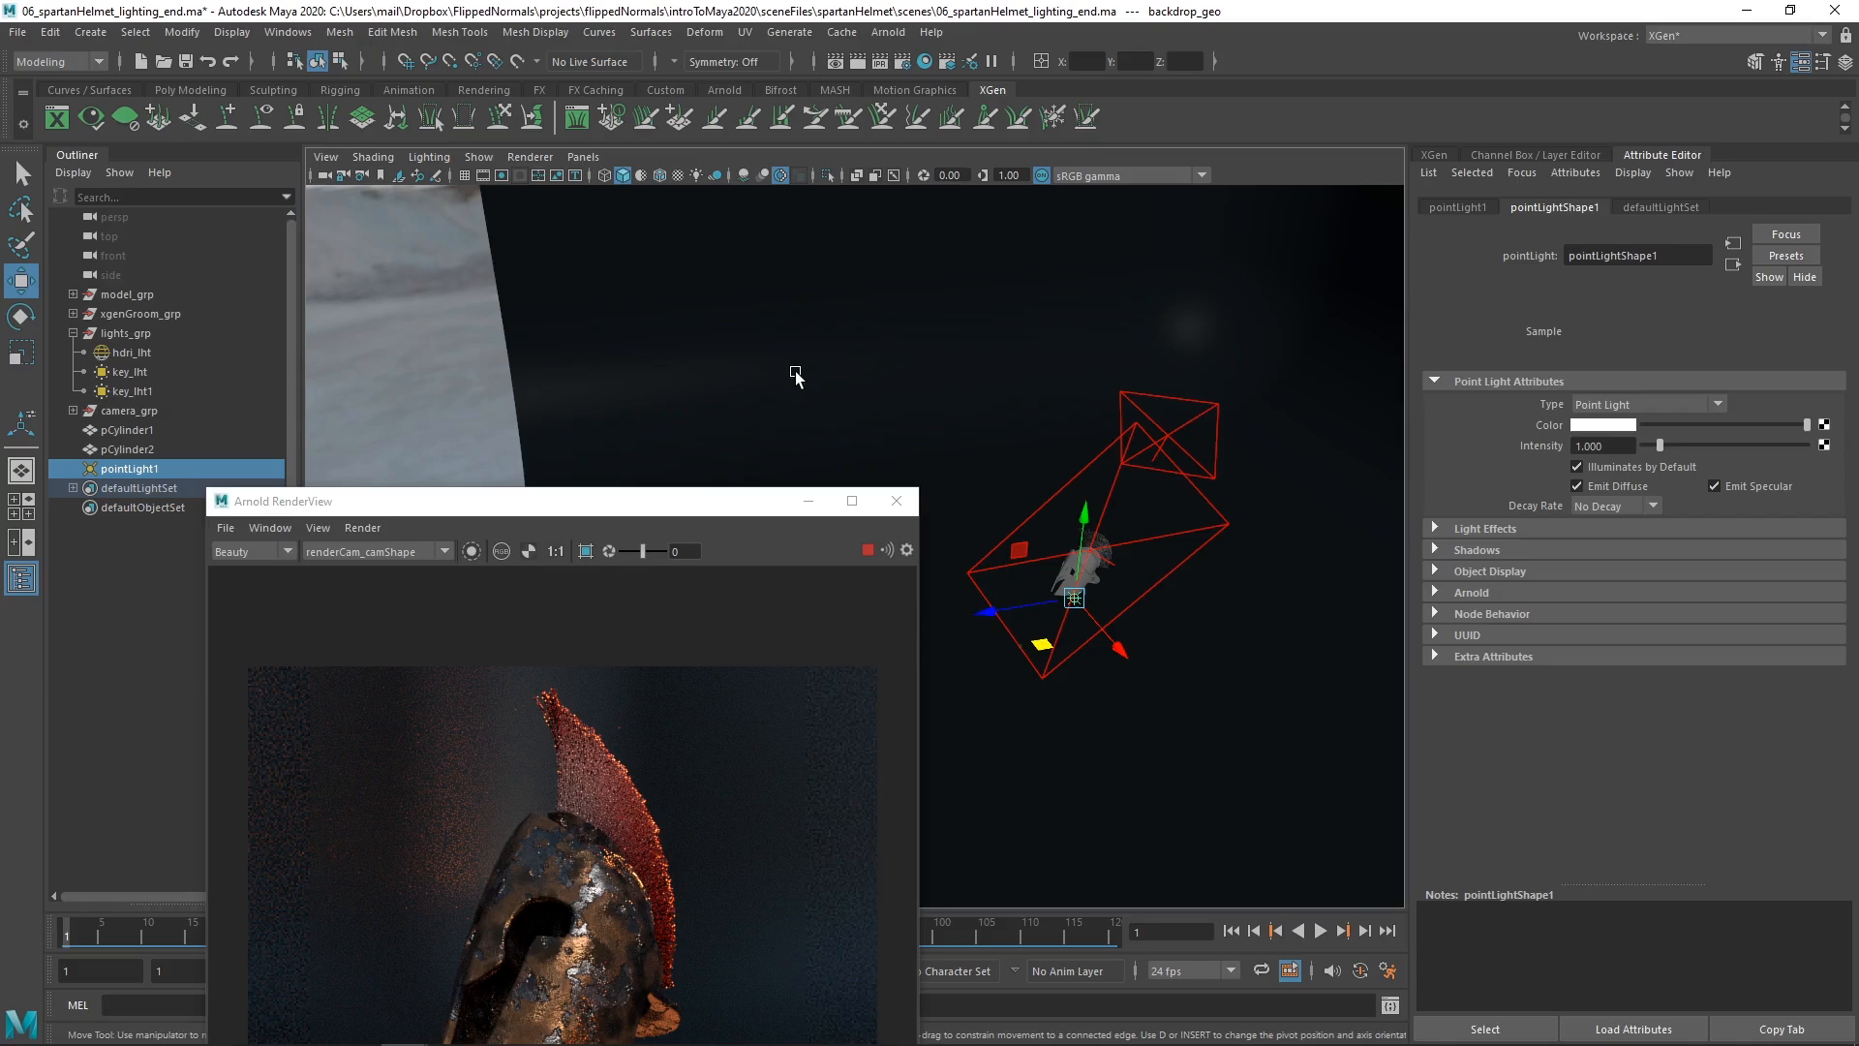
alt+drag(796, 373, 1175, 633)
key(q)
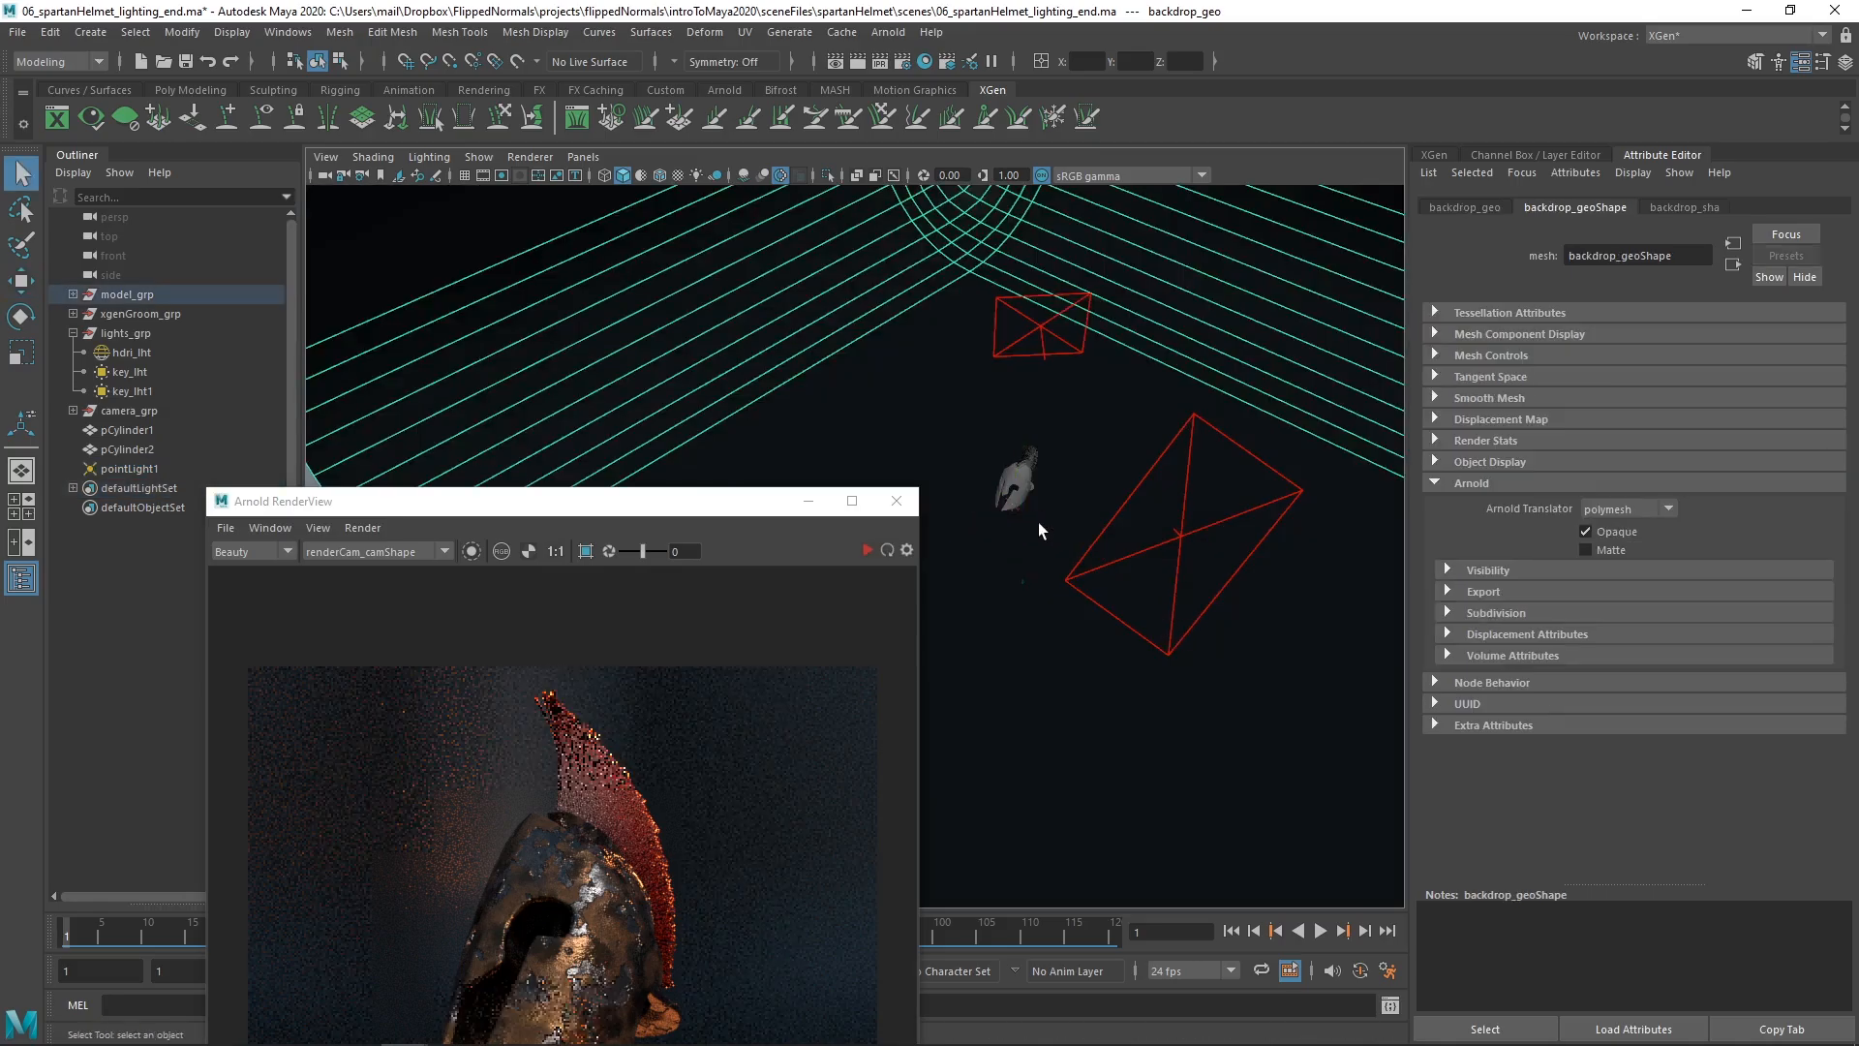
key(w)
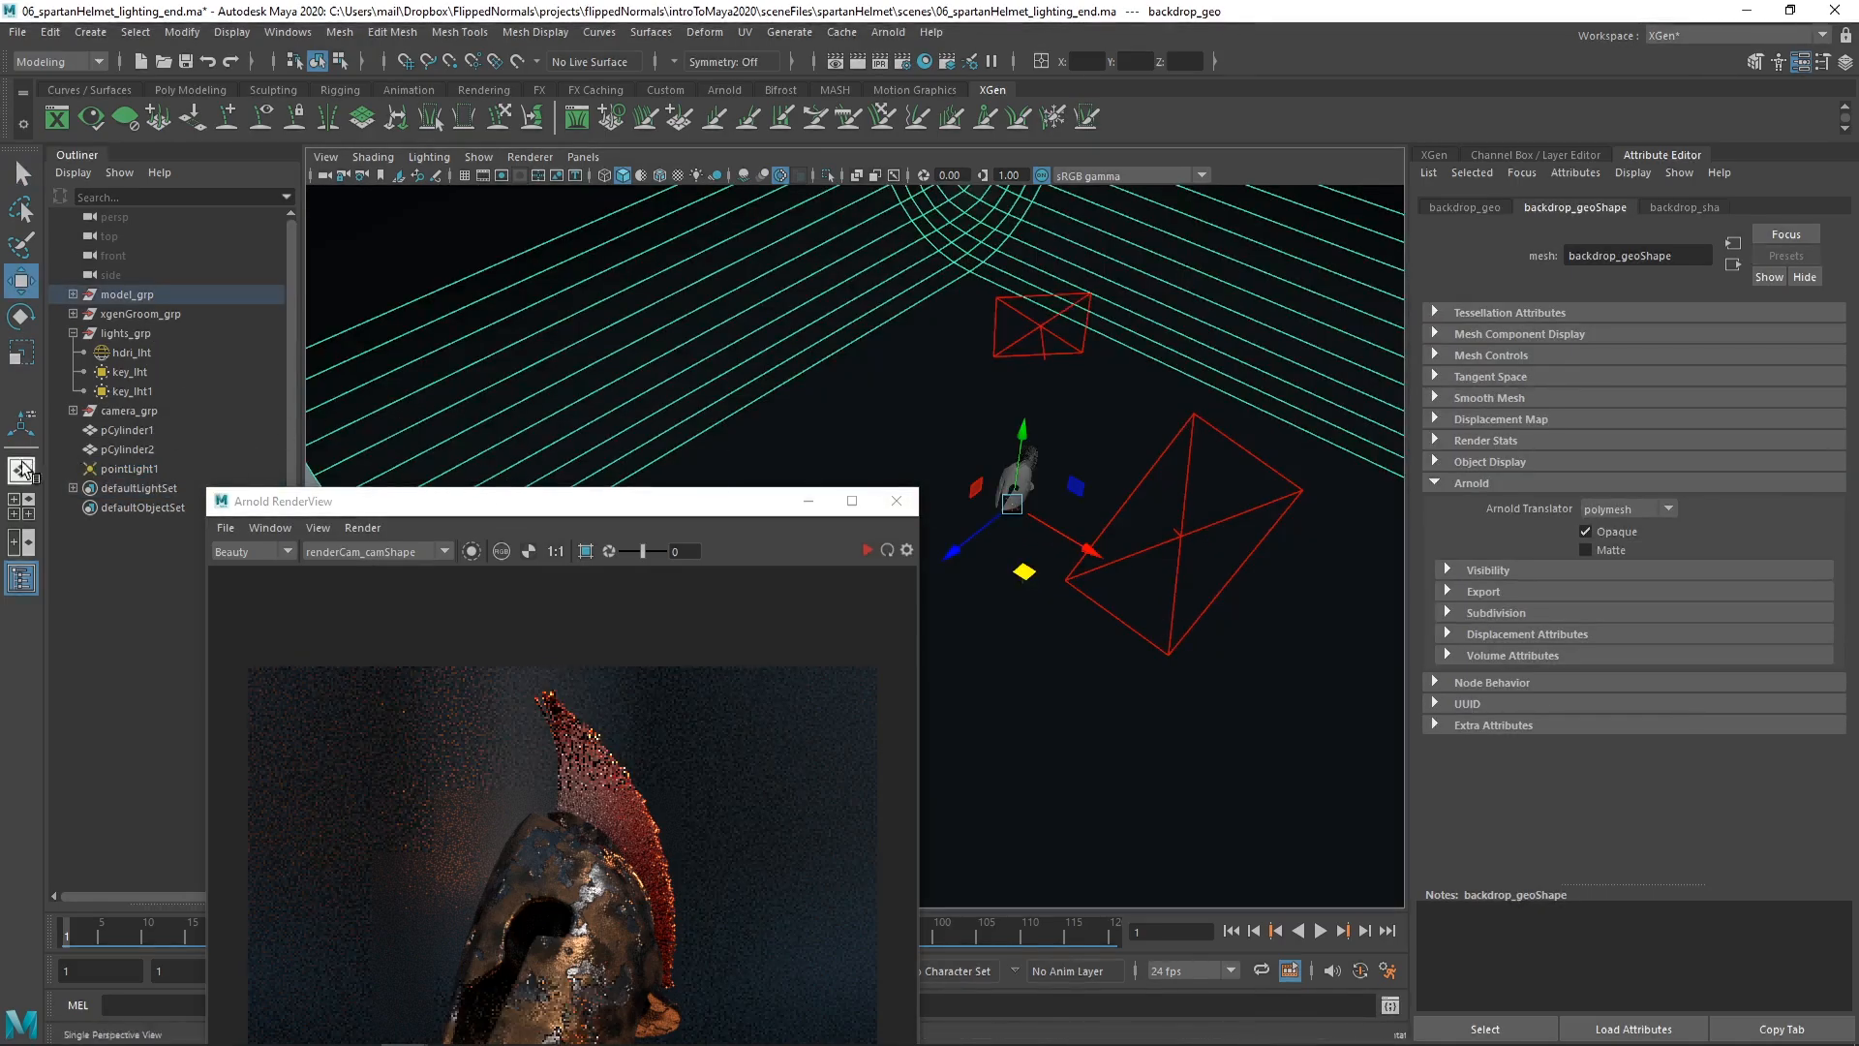
- Rename the new point light as point_lht and place it inside lights_grp
click(131, 469)
drag(130, 469, 157, 412)
double_click(145, 411)
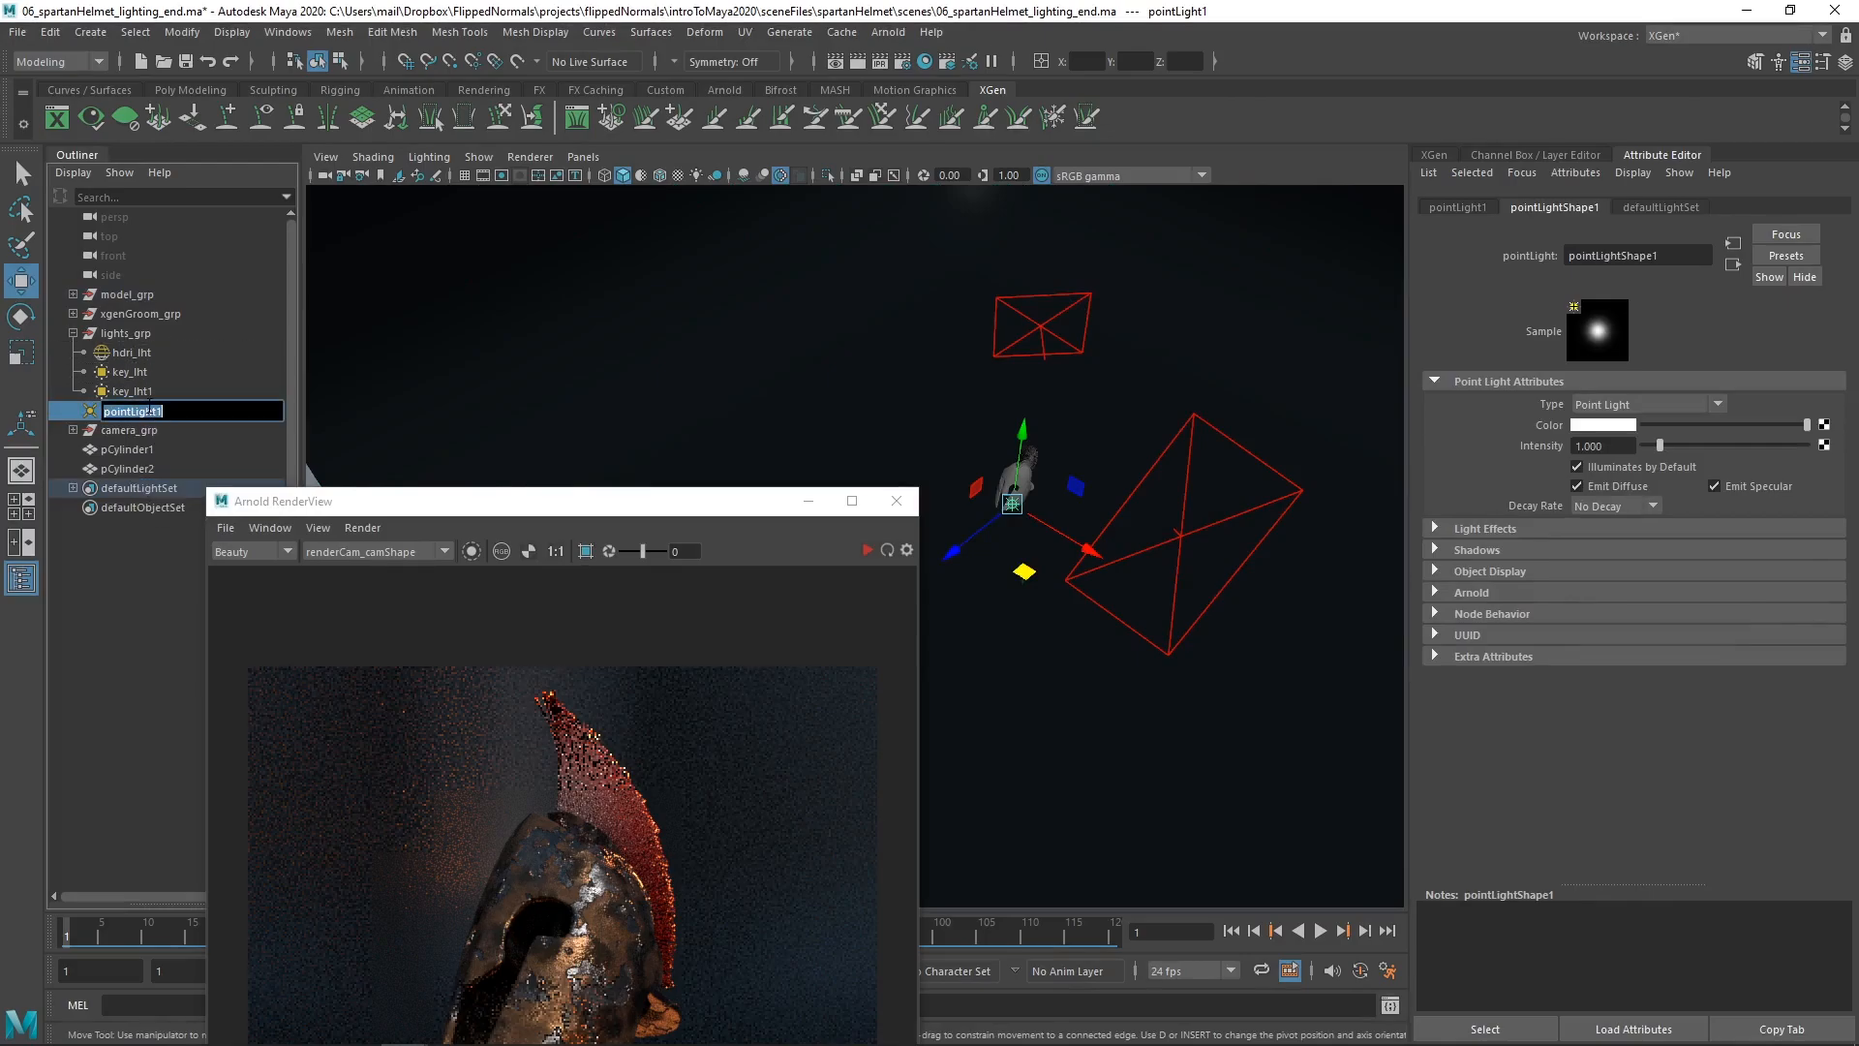
text(point_lht)
key(Return)
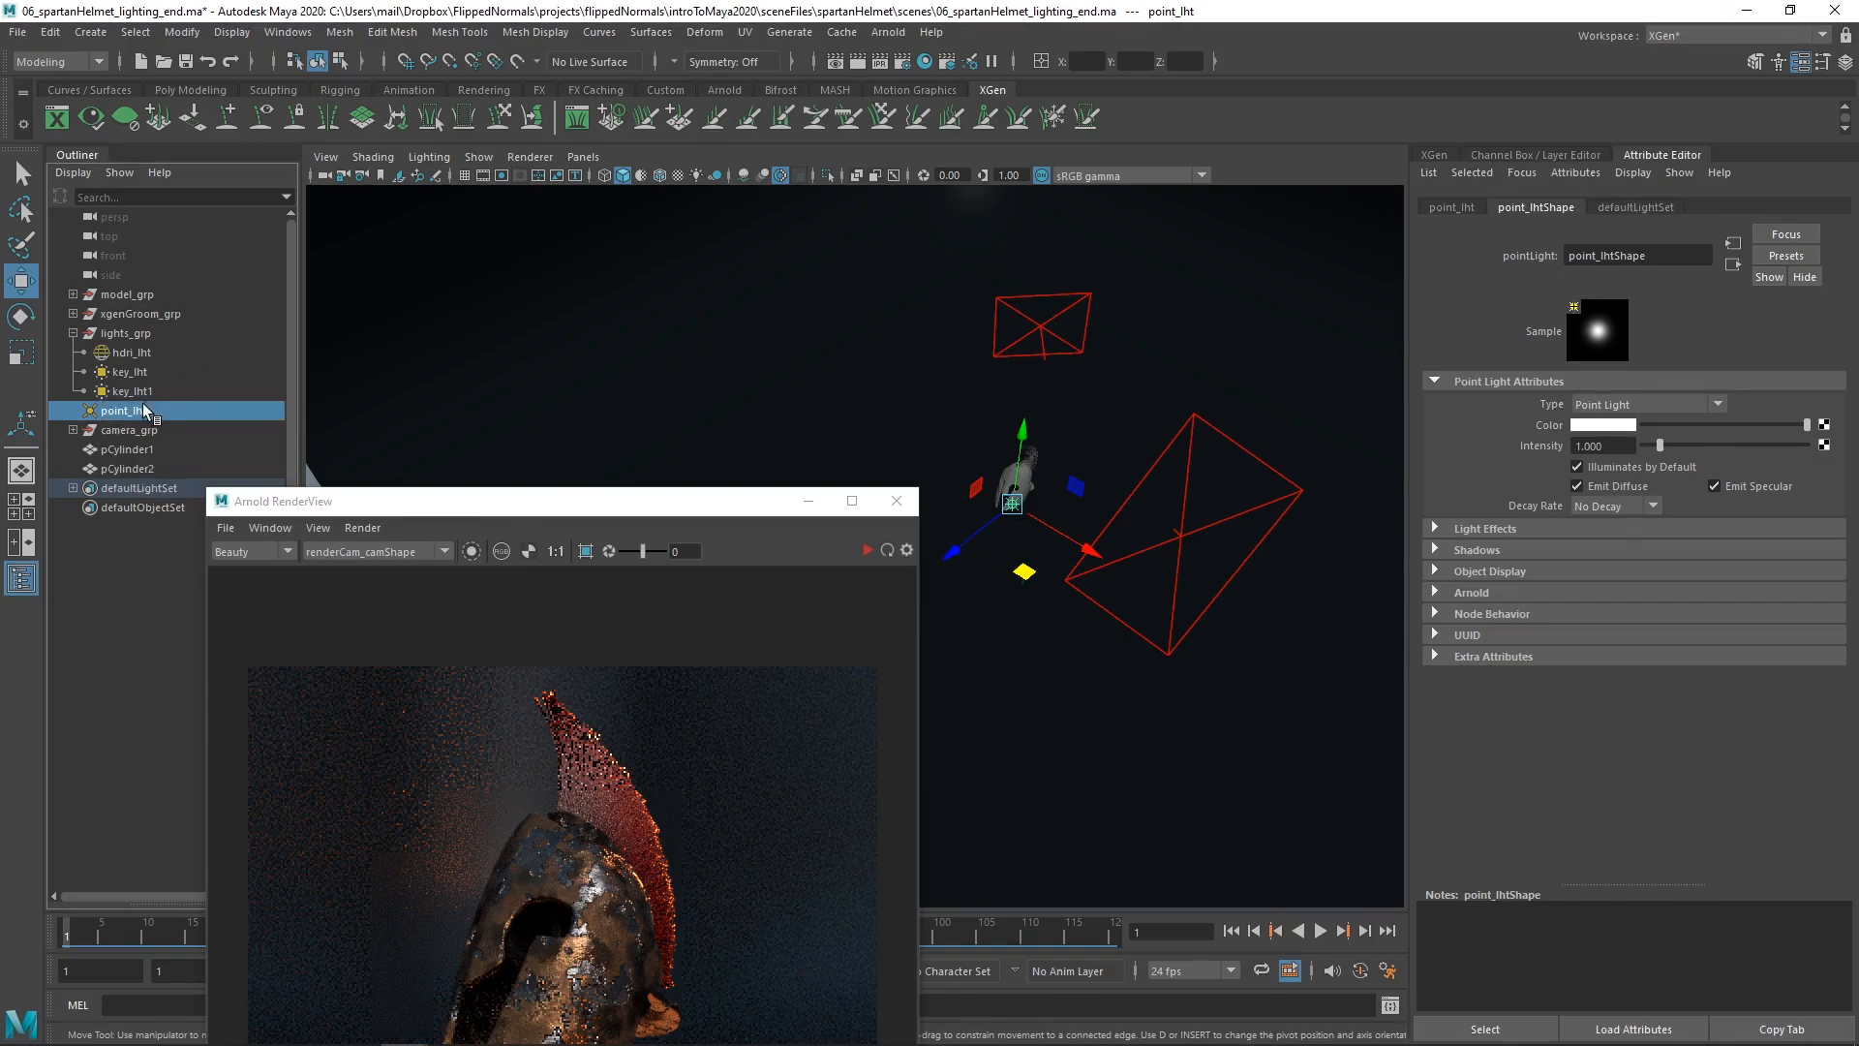
drag(145, 411, 150, 354)
- Rename the orange area light key_lht1 as rim_lht
double_click(136, 411)
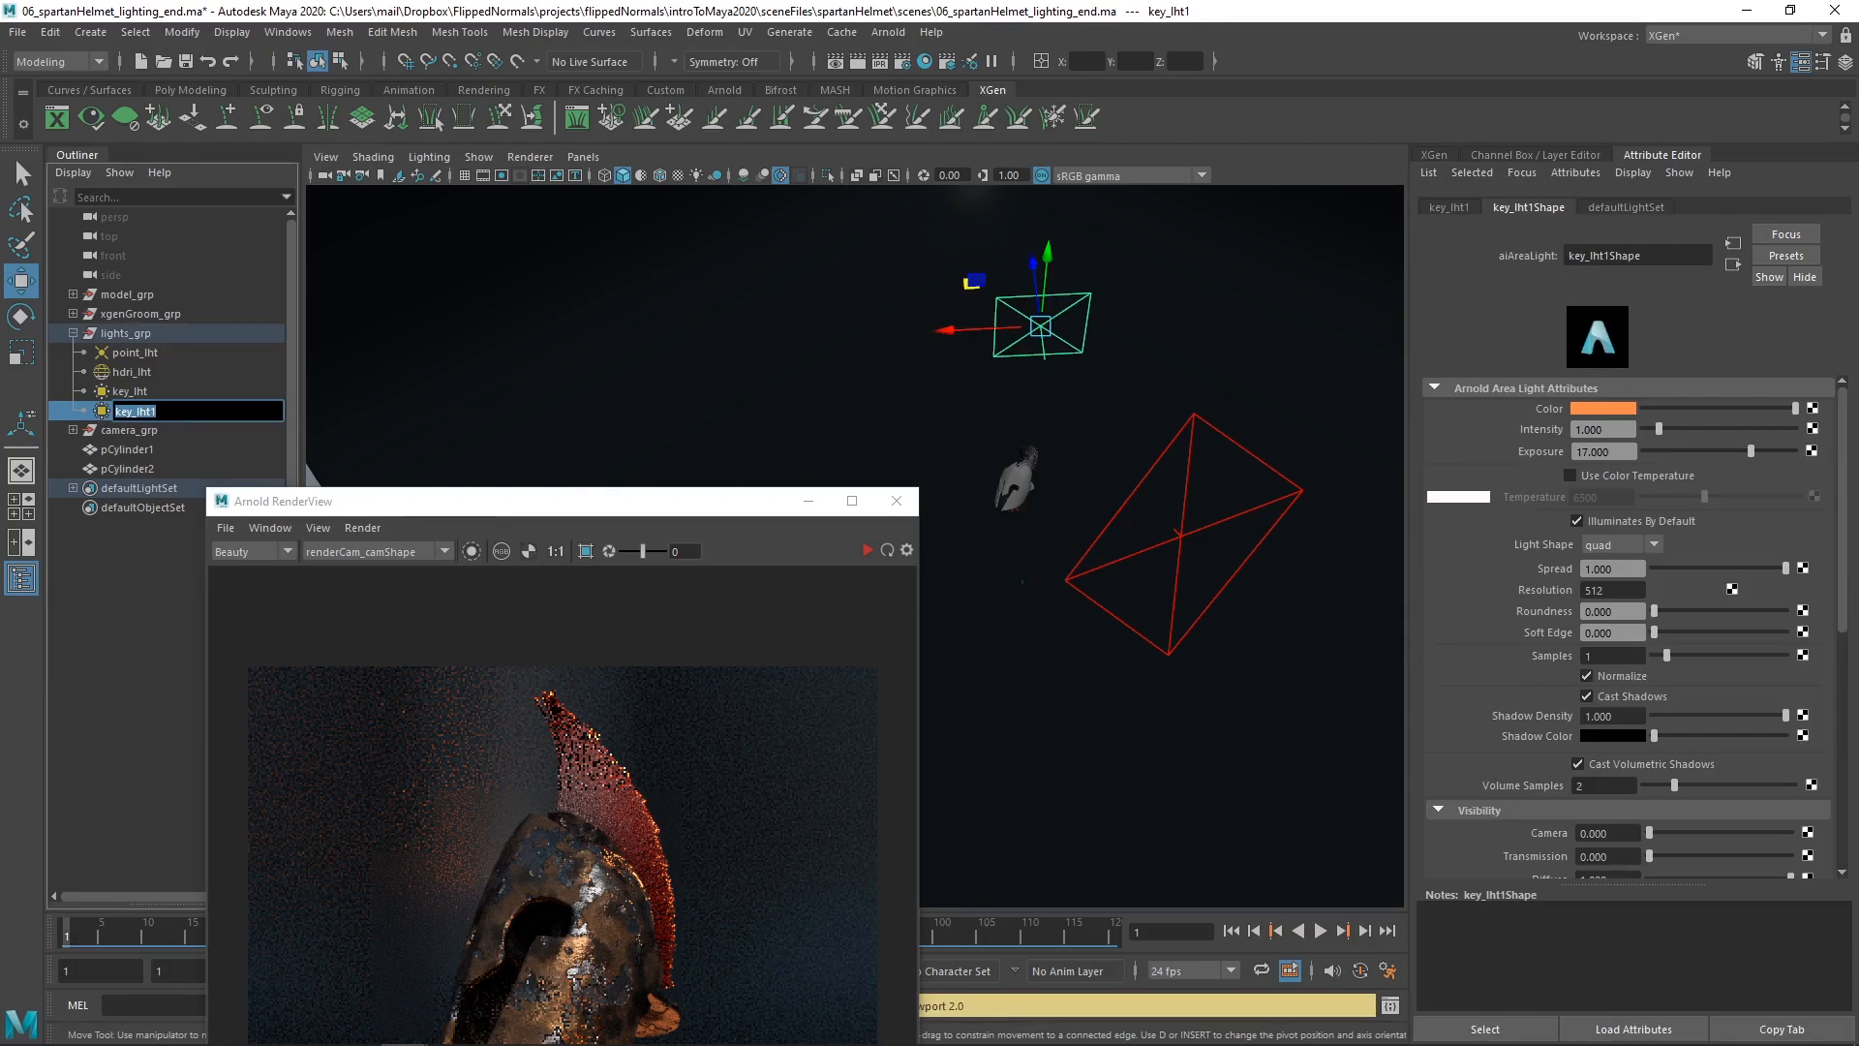
text(0)
key(ctrl+z)
text(rim_lht)
key(Return)
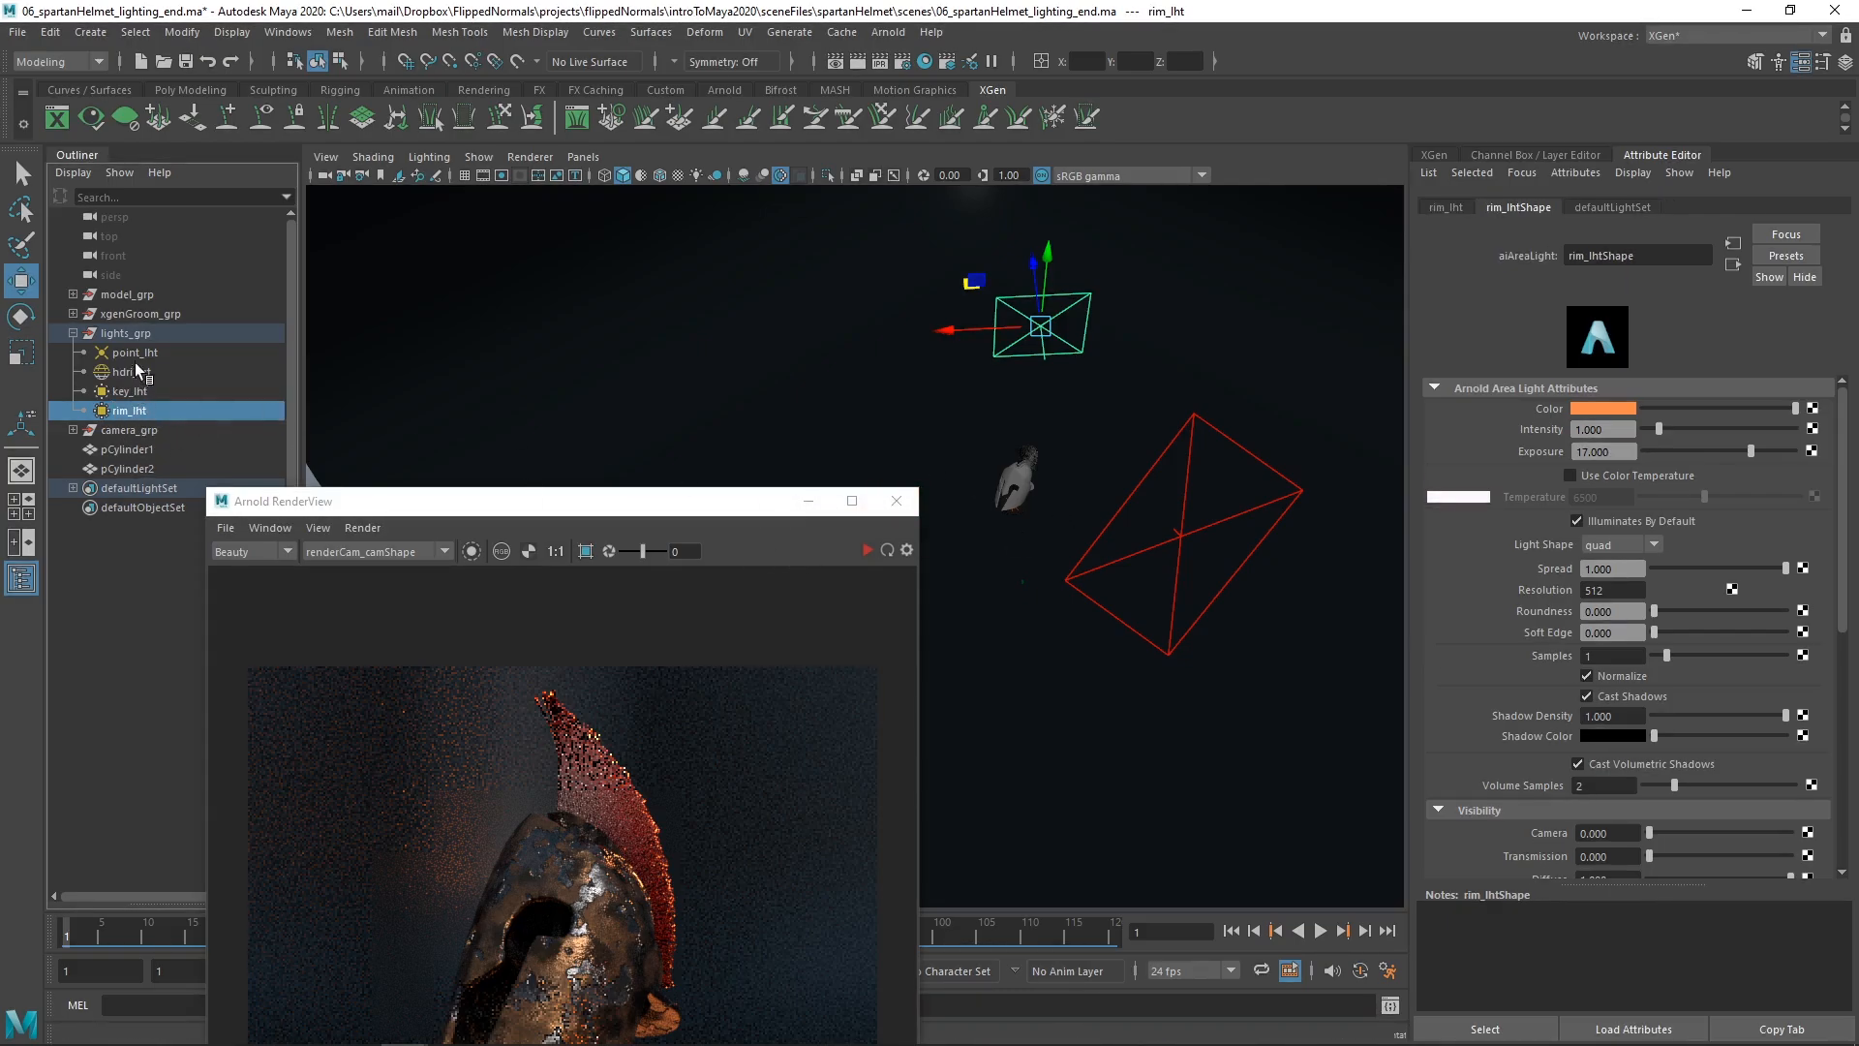
- Move point_lht horizontally away from the helmet and bring the full render back into view
click(136, 354)
middle_drag(1025, 571, 850, 552)
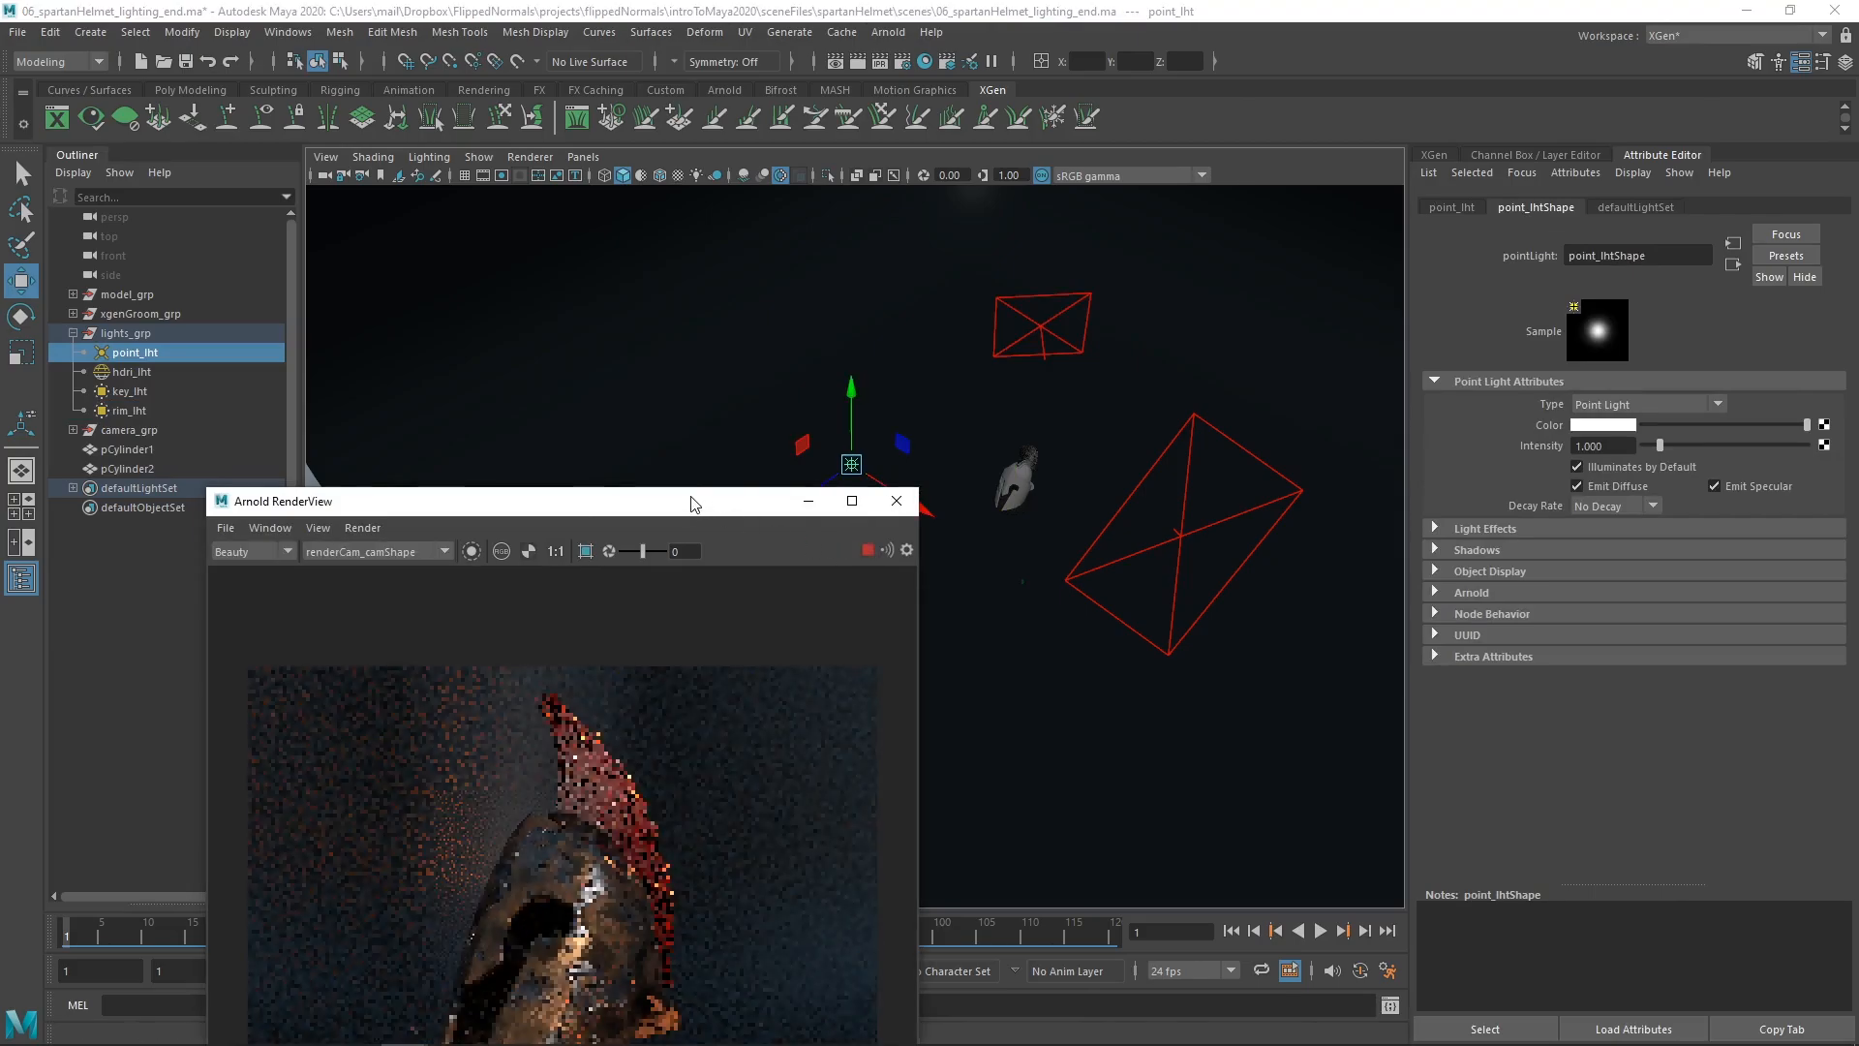
drag(691, 501, 656, 246)
- Set the point light's Arnold exposure to 15
click(1473, 589)
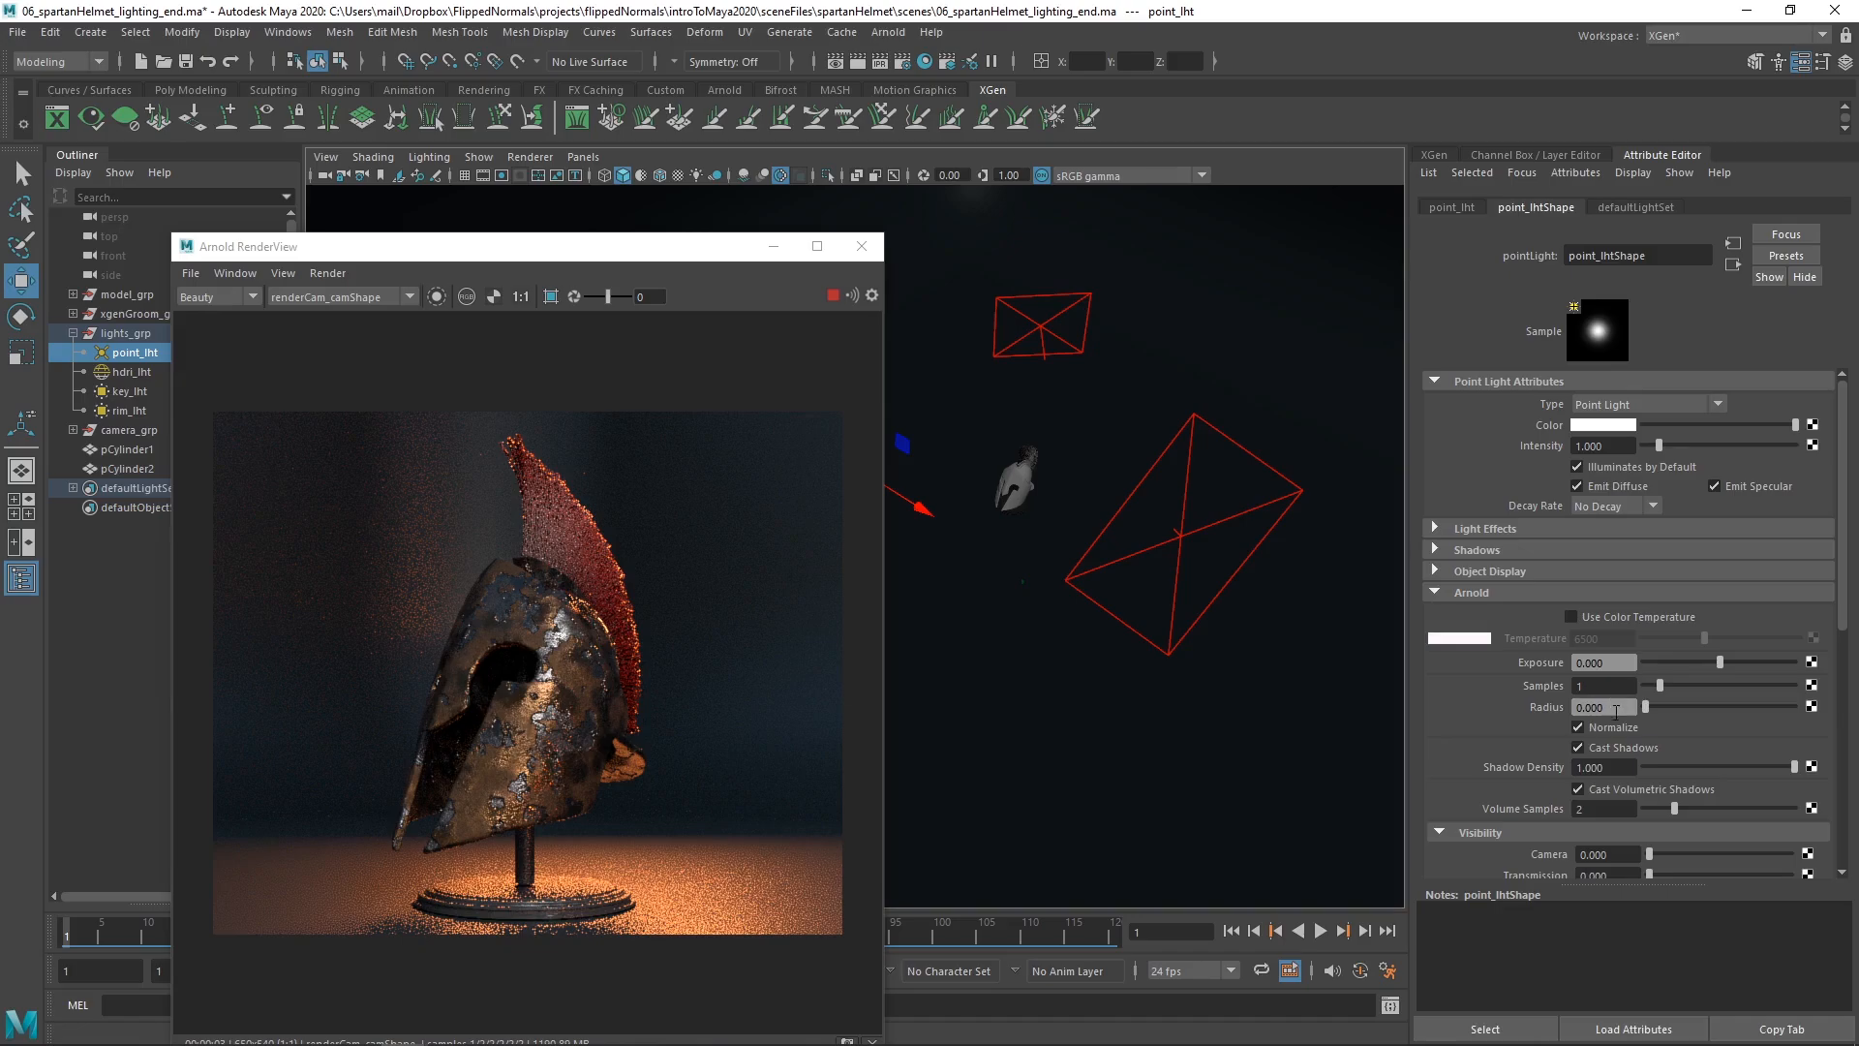
text(1)
key(Return)
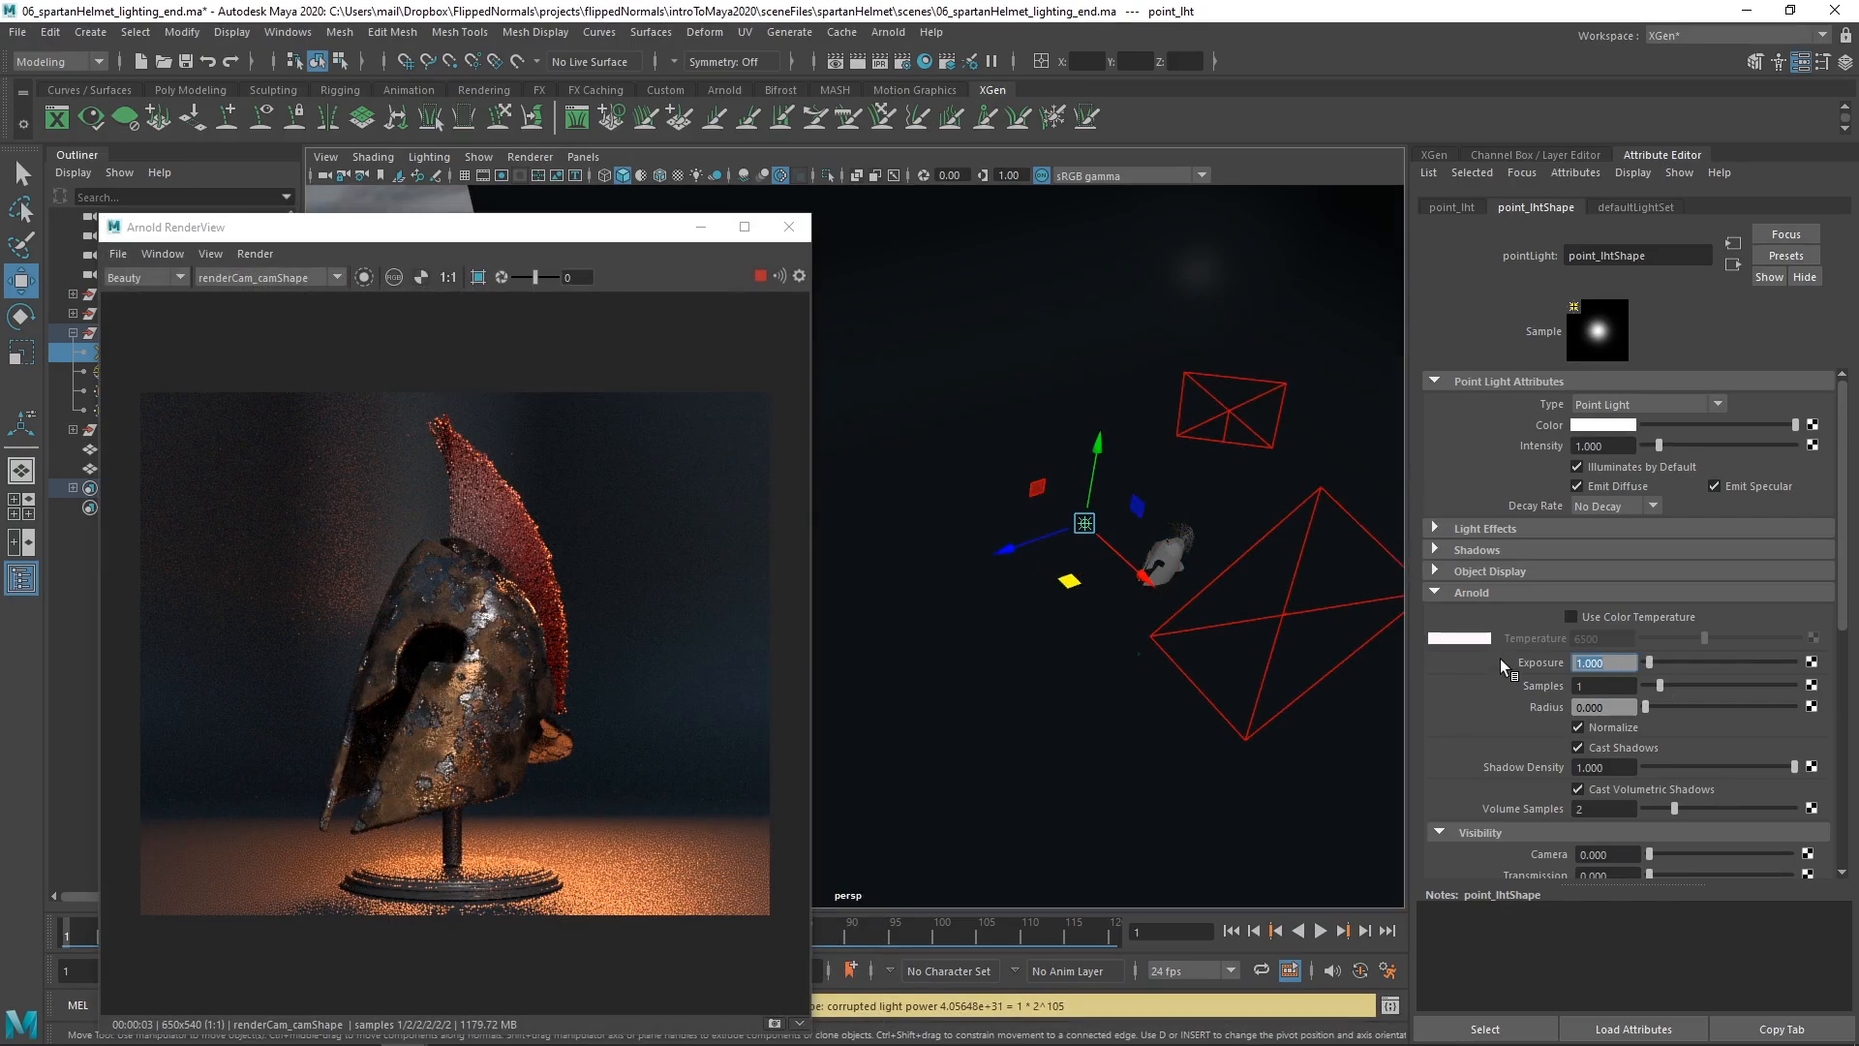
text(15)
key(Return)
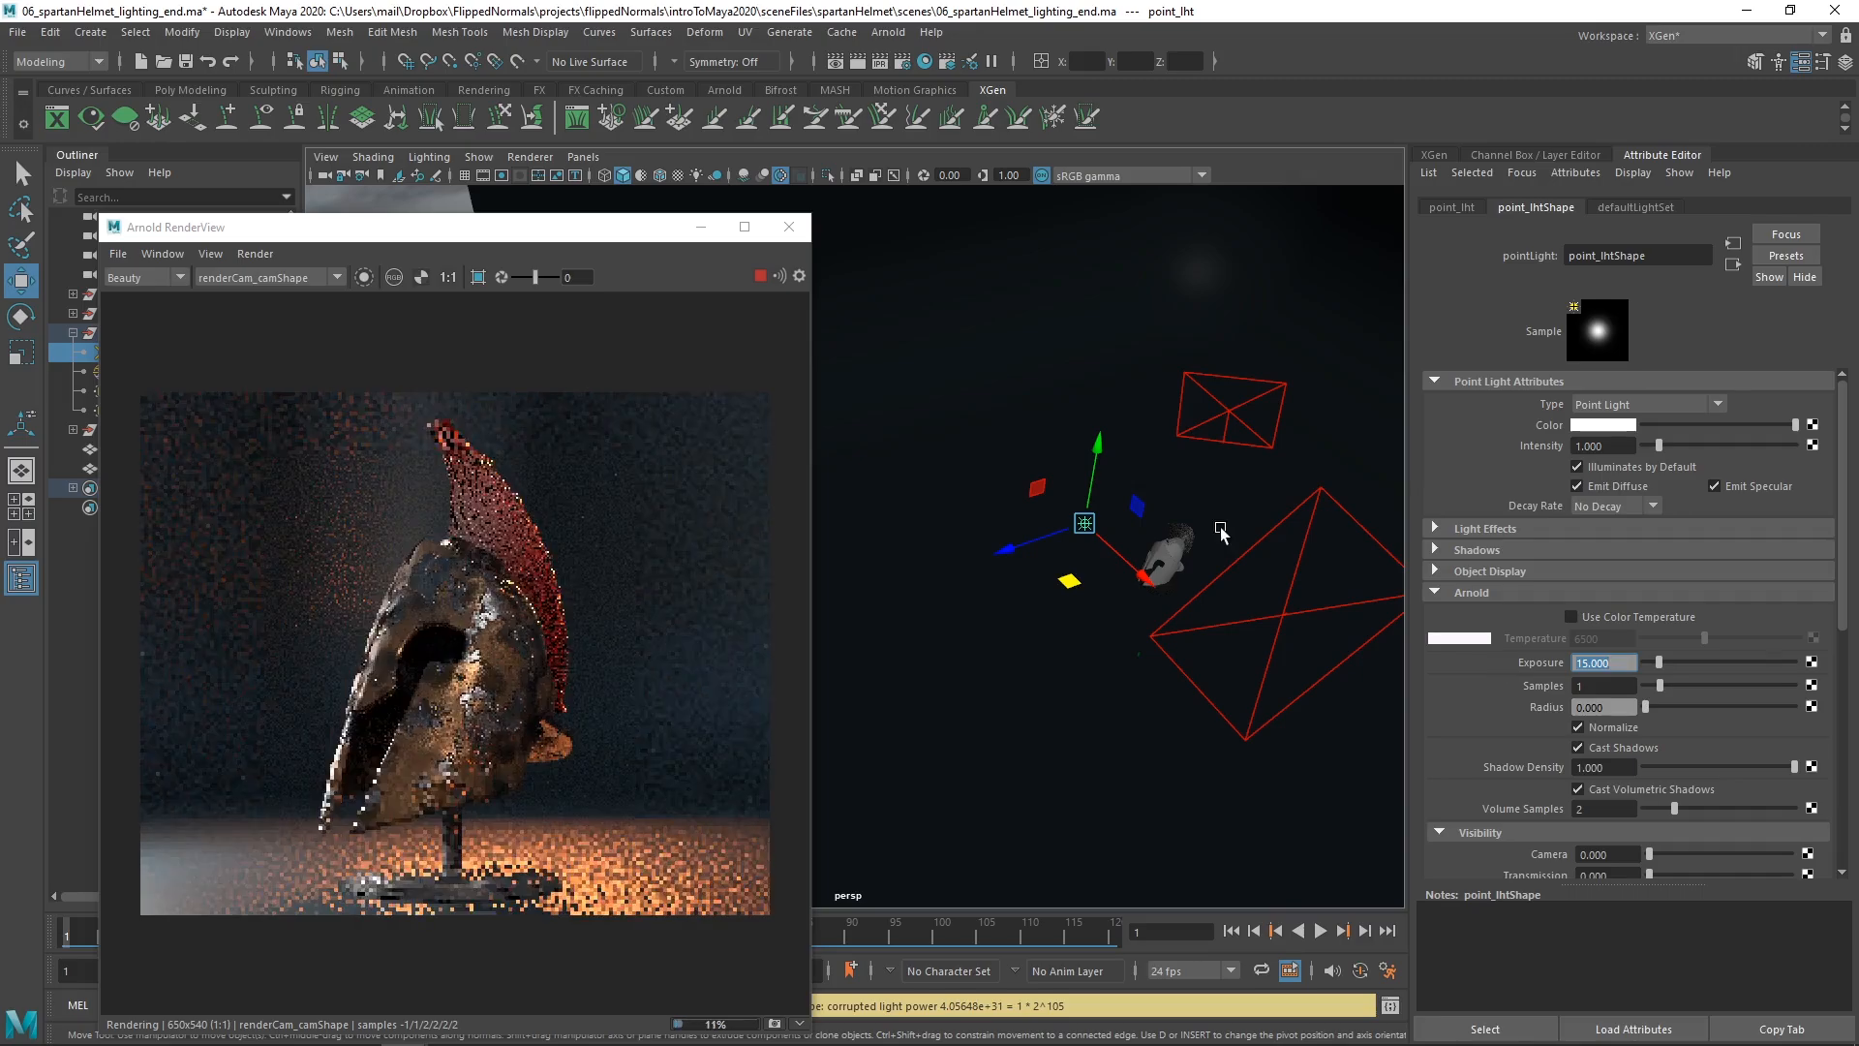
- Shift the point light across the ground plane, raise it above the helmet and restart the interactive render
alt+drag(1220, 531, 1170, 560)
drag(1077, 579, 1099, 569)
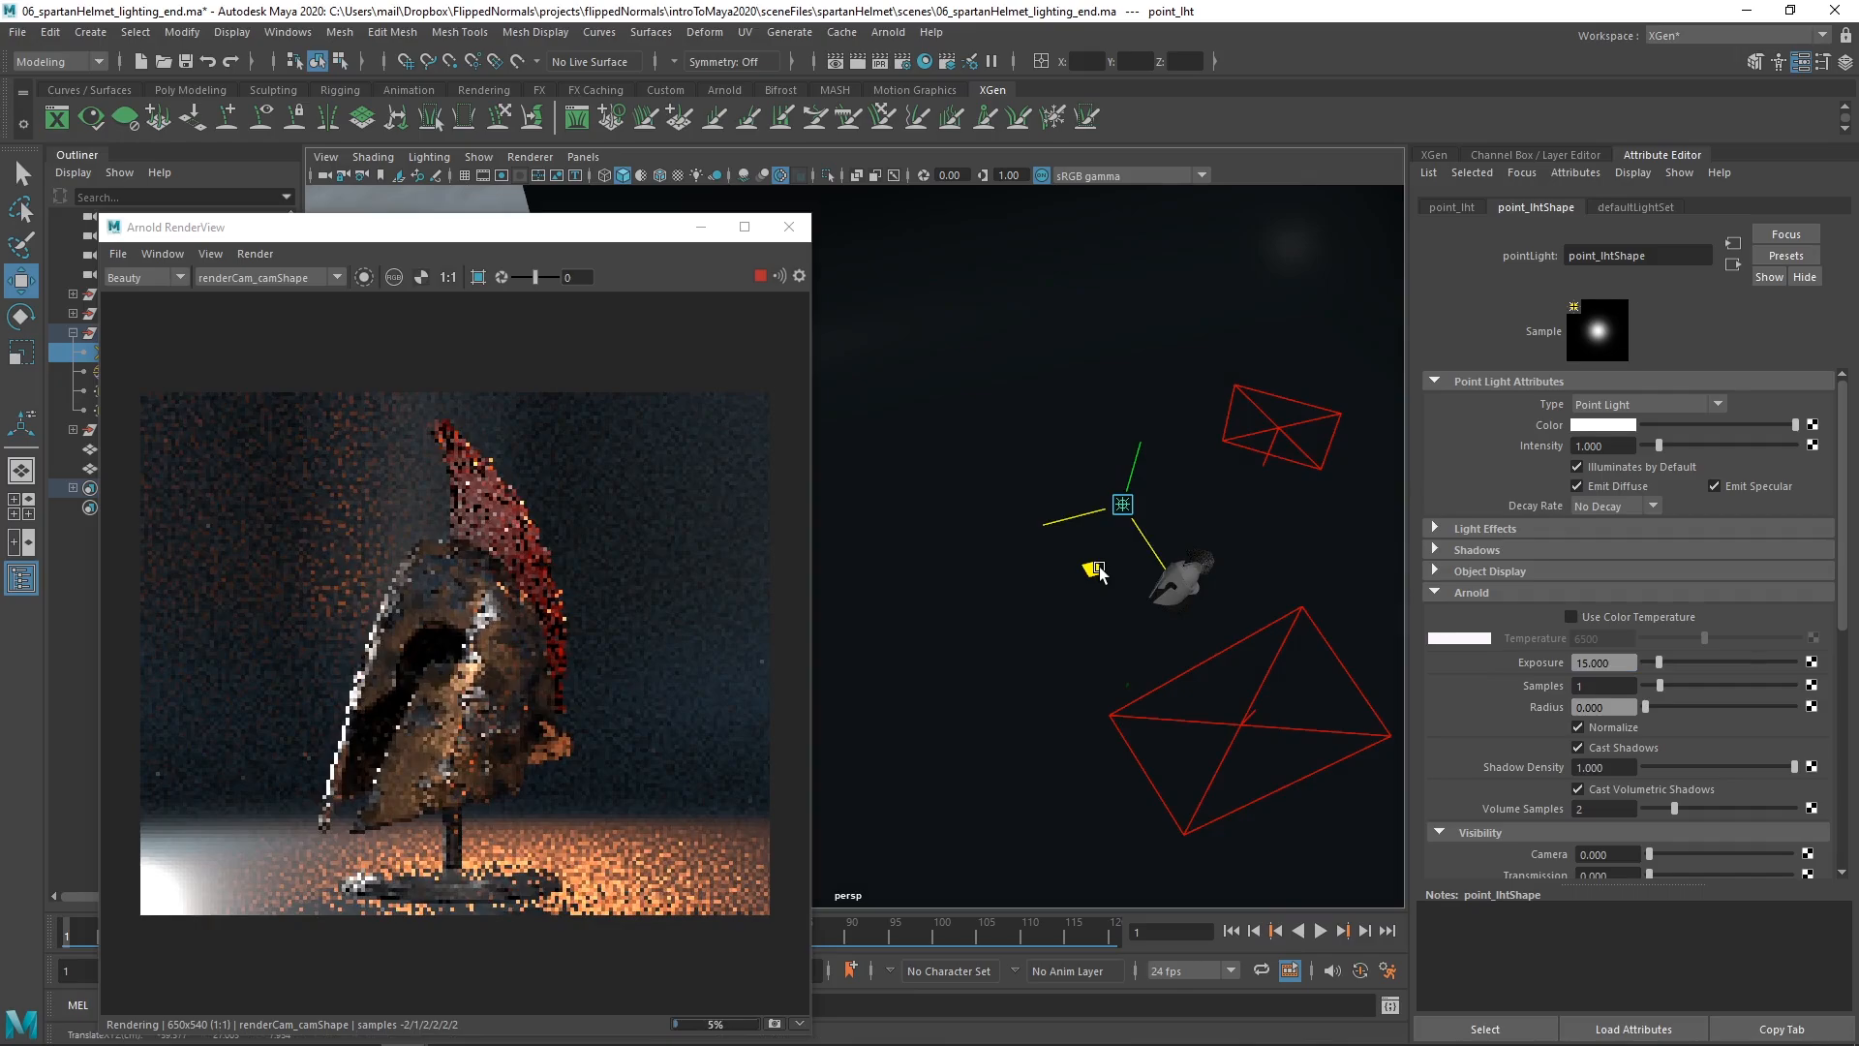
alt+drag(1099, 571, 984, 411)
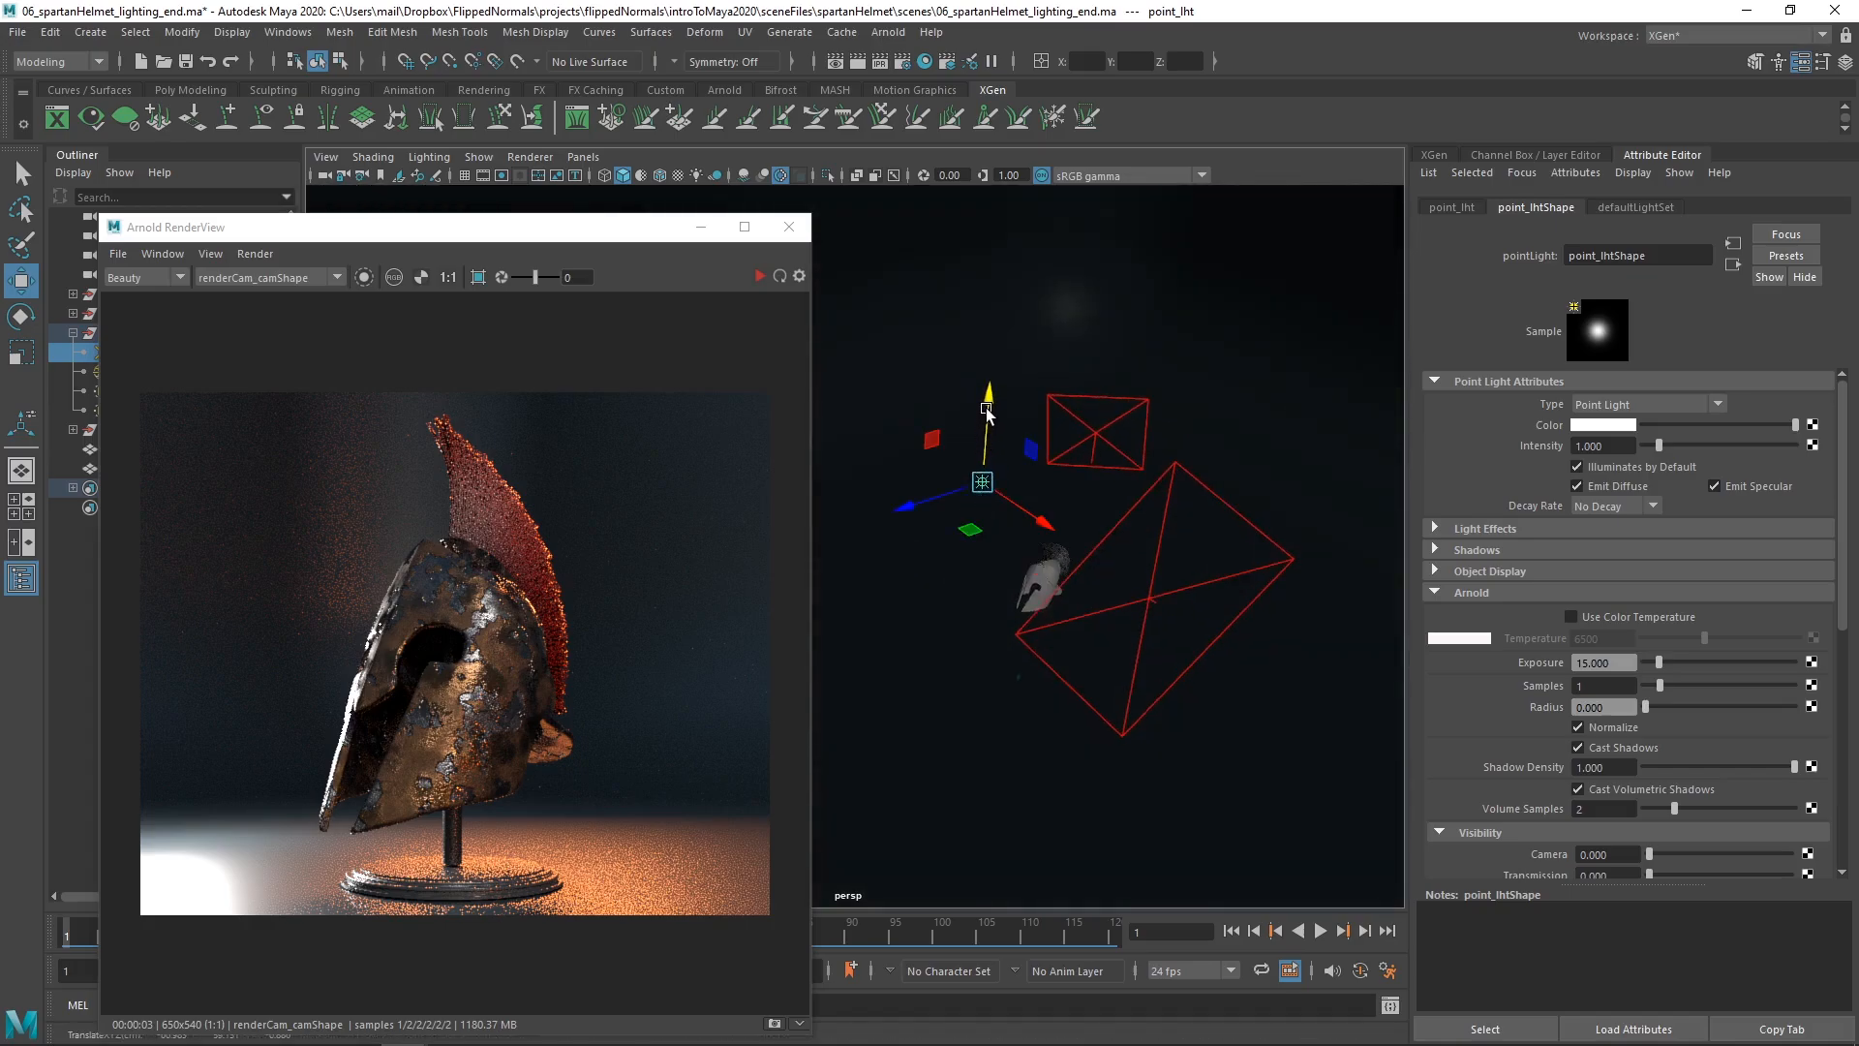
click(761, 276)
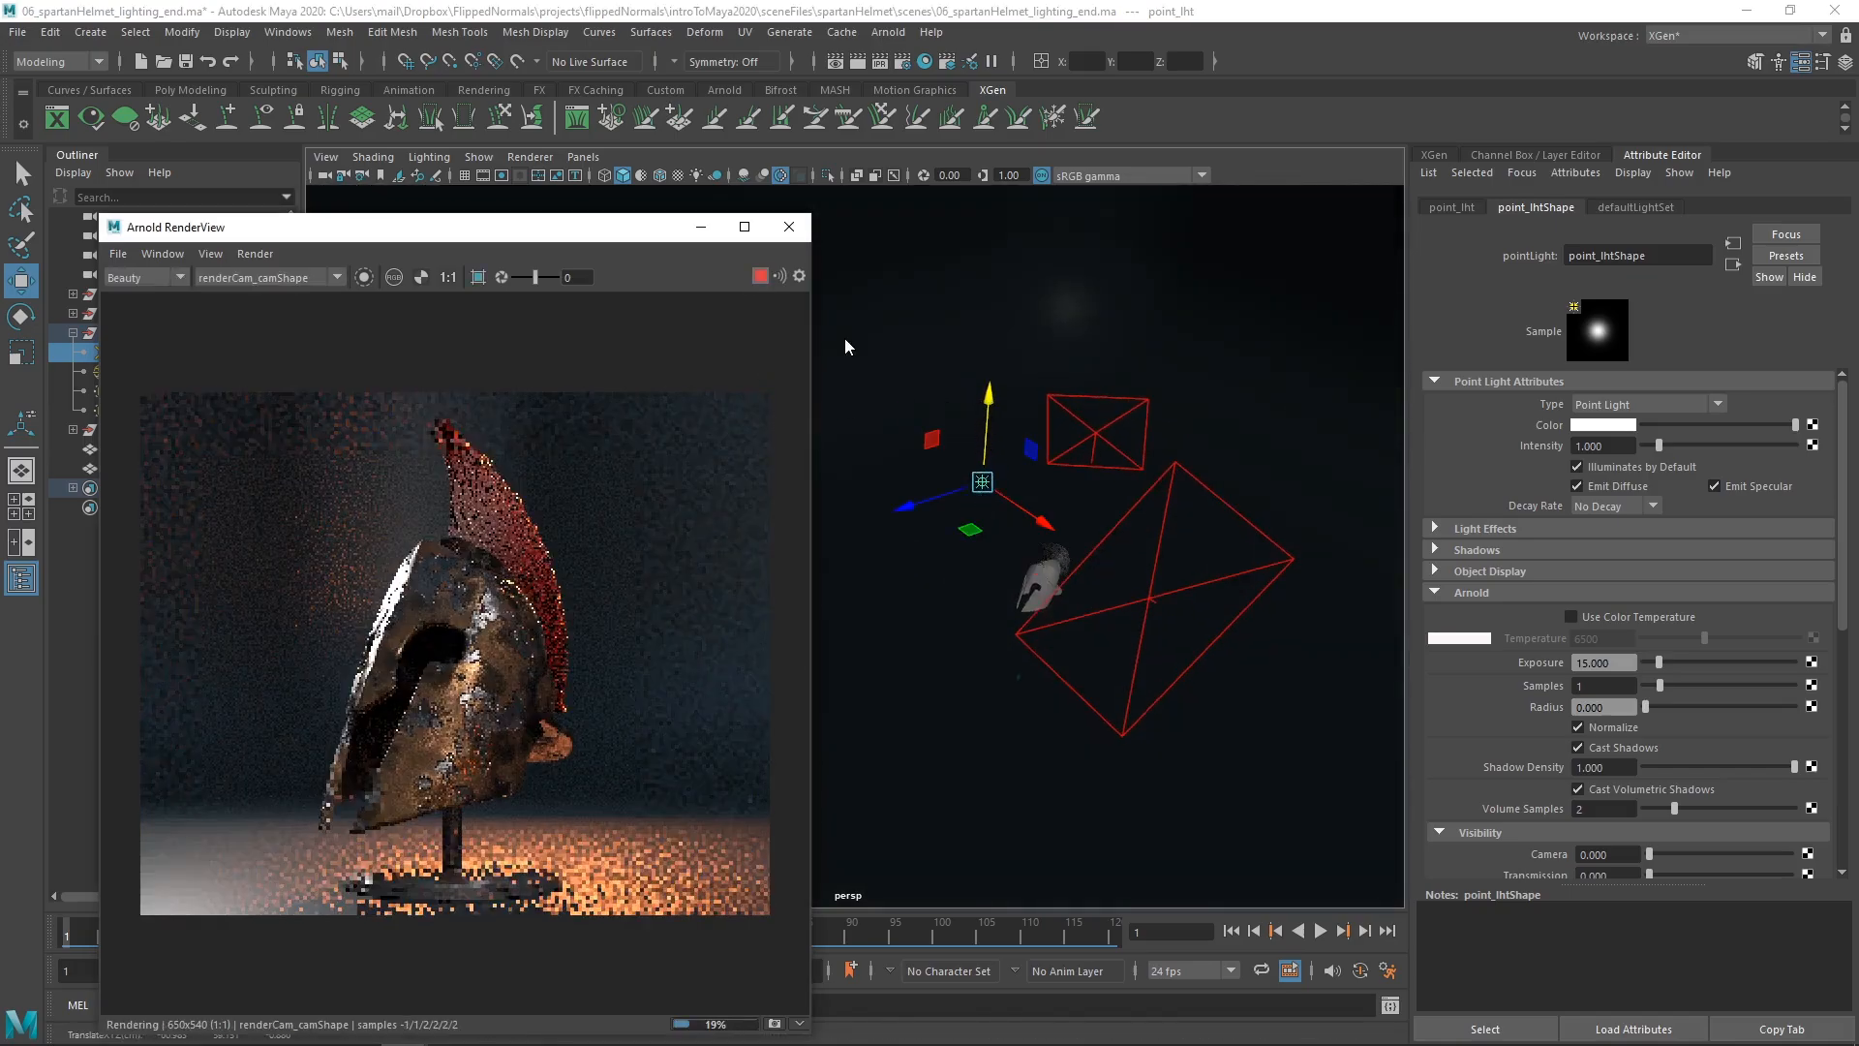
- Lower the point light slightly, move it along its Z axis and restart the interactive render
drag(983, 445, 982, 474)
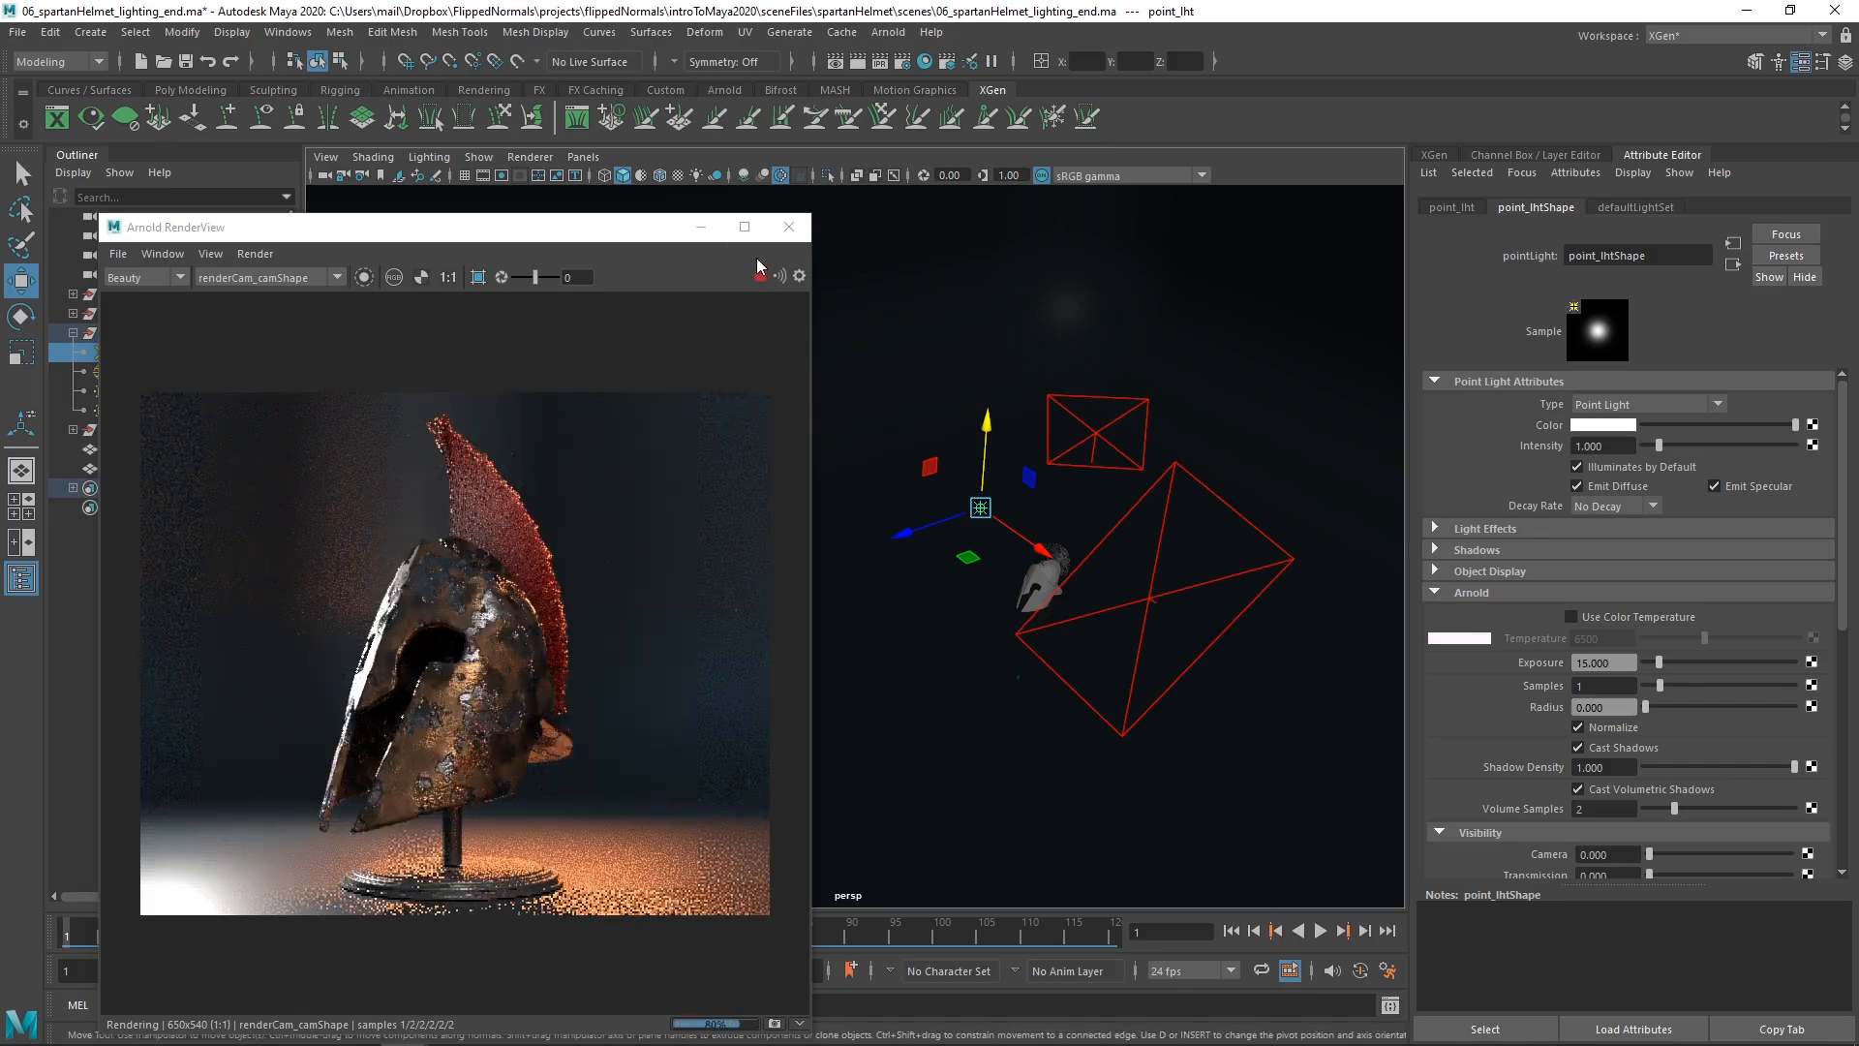
click(757, 279)
alt+drag(919, 459, 1051, 502)
drag(960, 421, 822, 452)
click(761, 277)
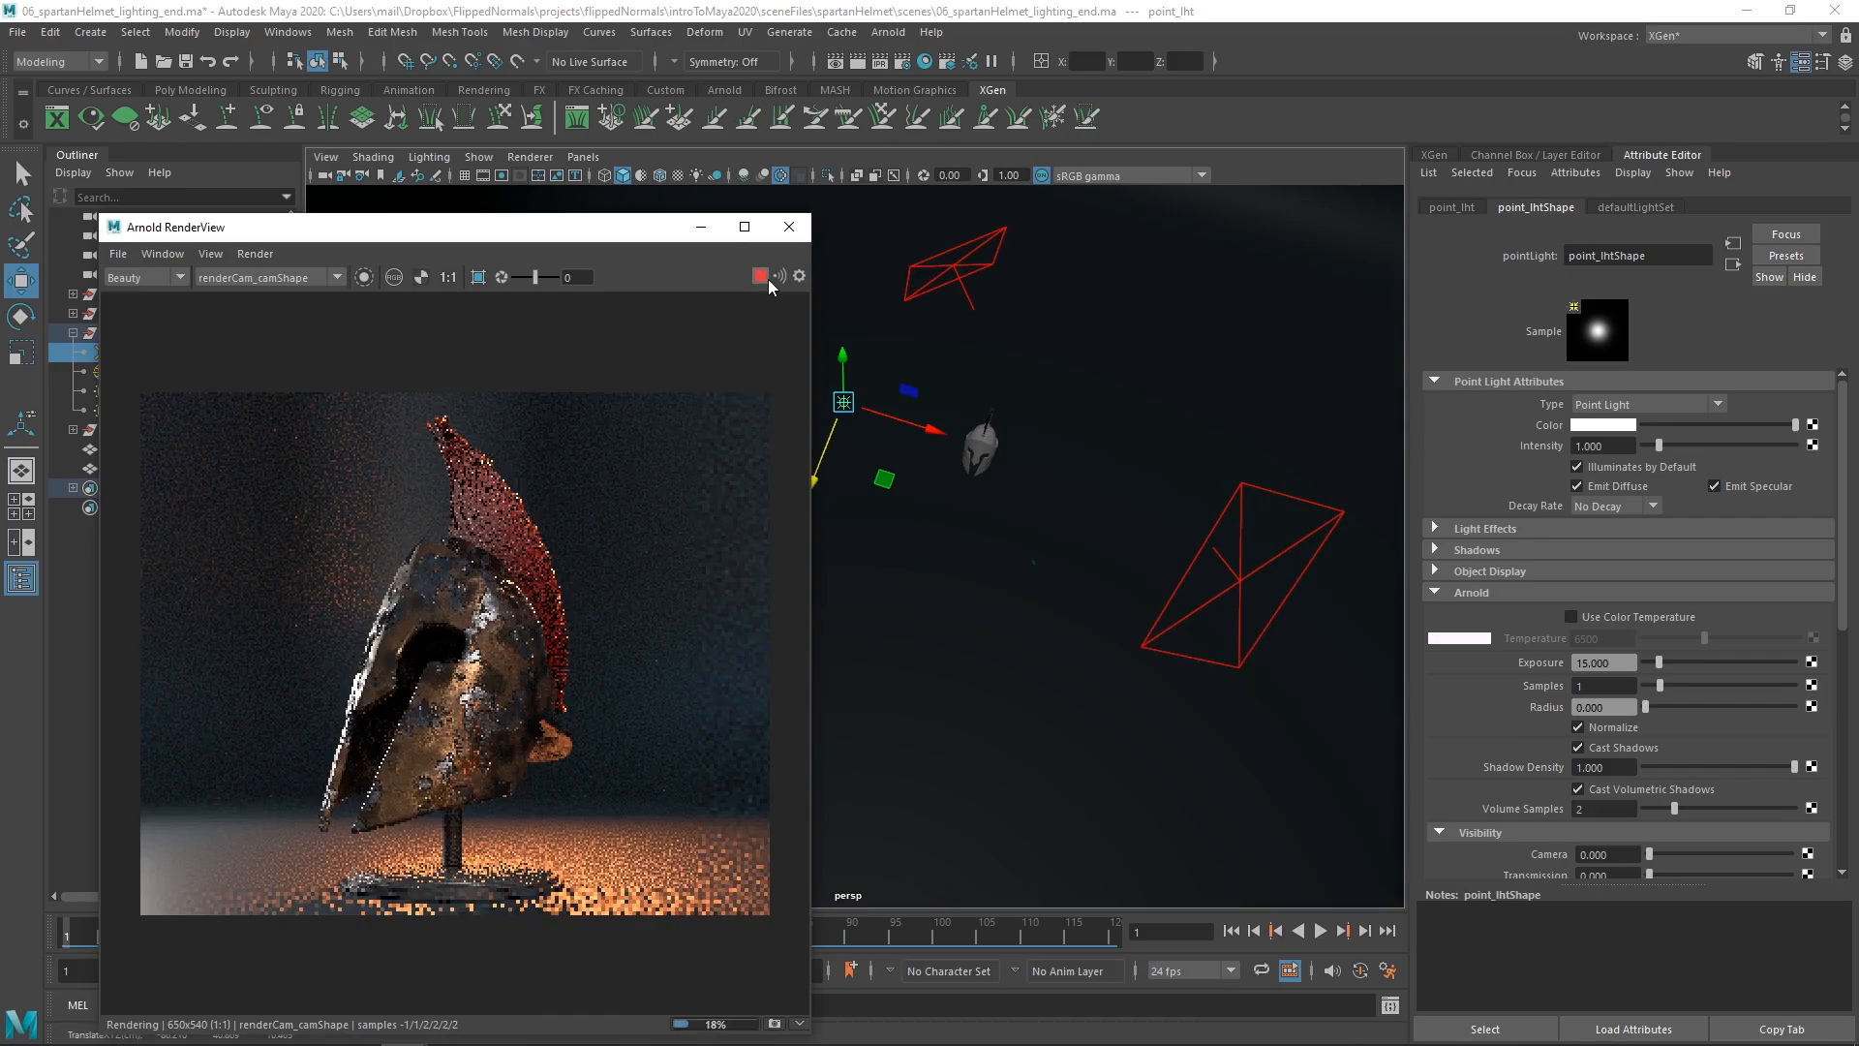
- Change the point light's color from white to a soft blue
click(1593, 425)
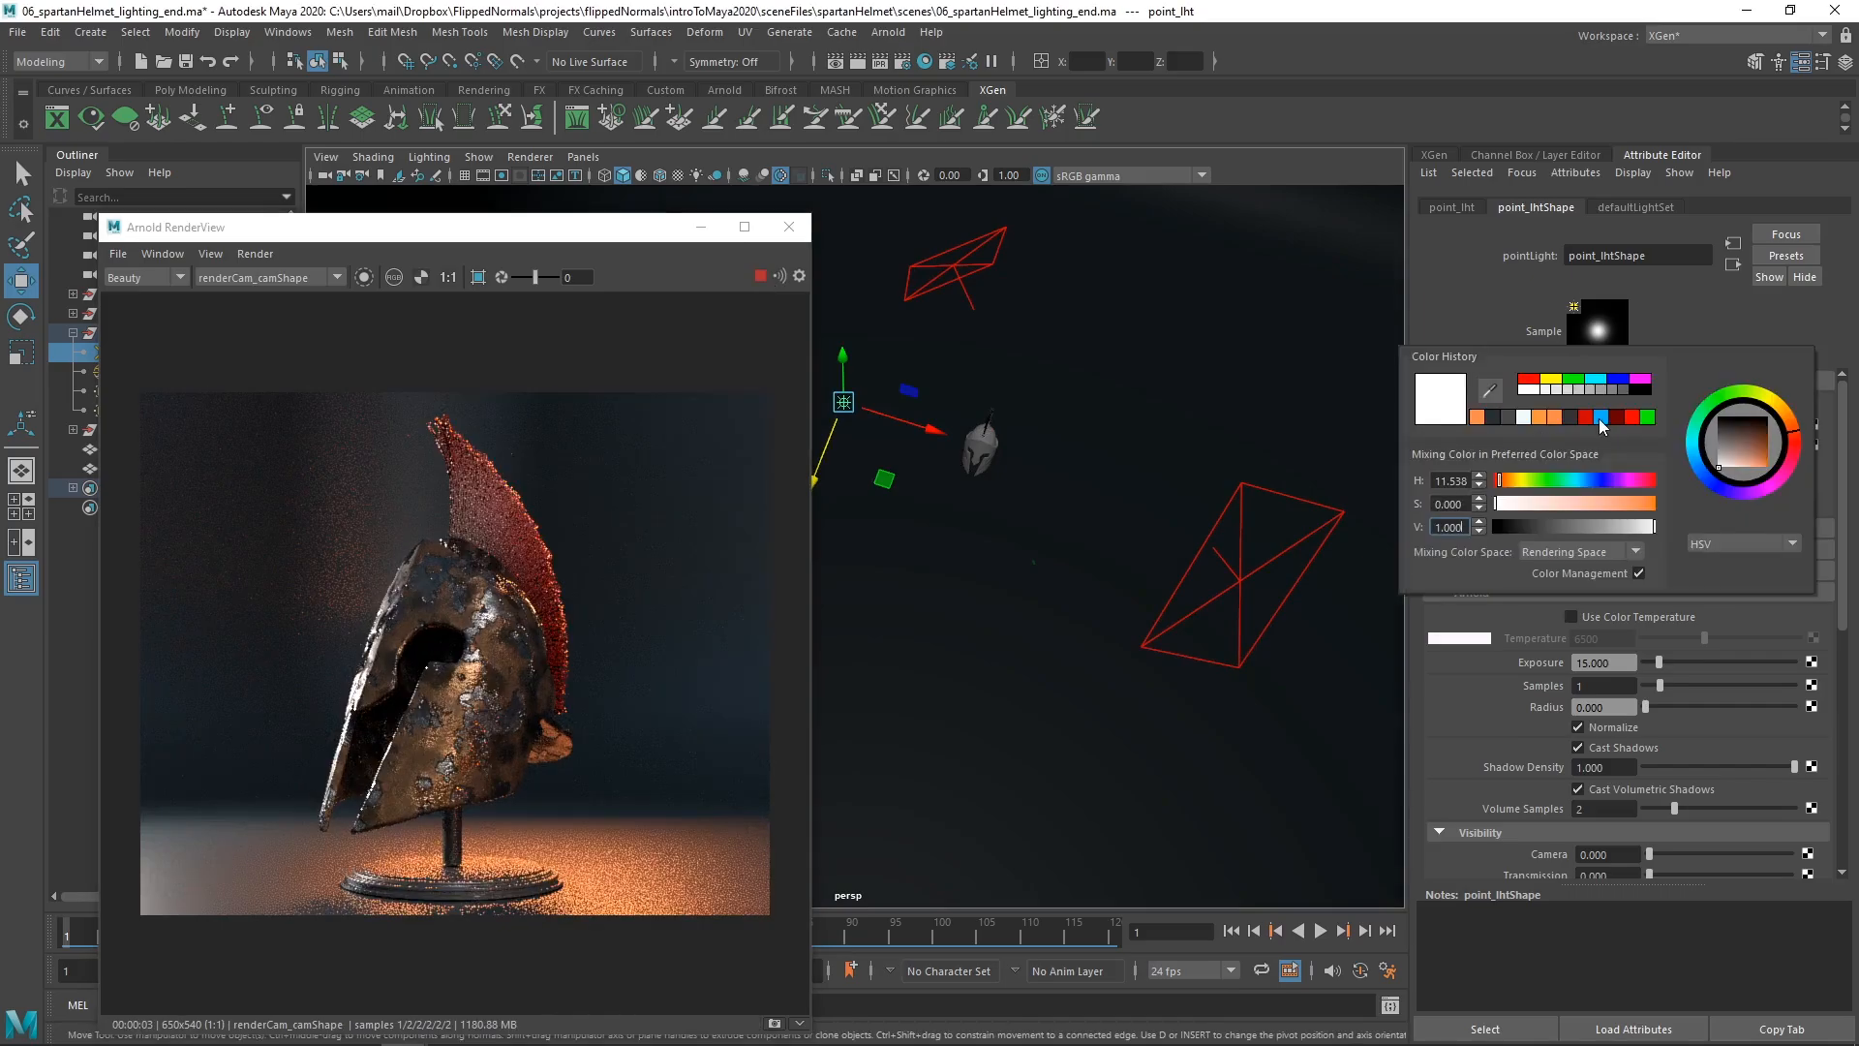
drag(1596, 483, 1581, 489)
click(1543, 499)
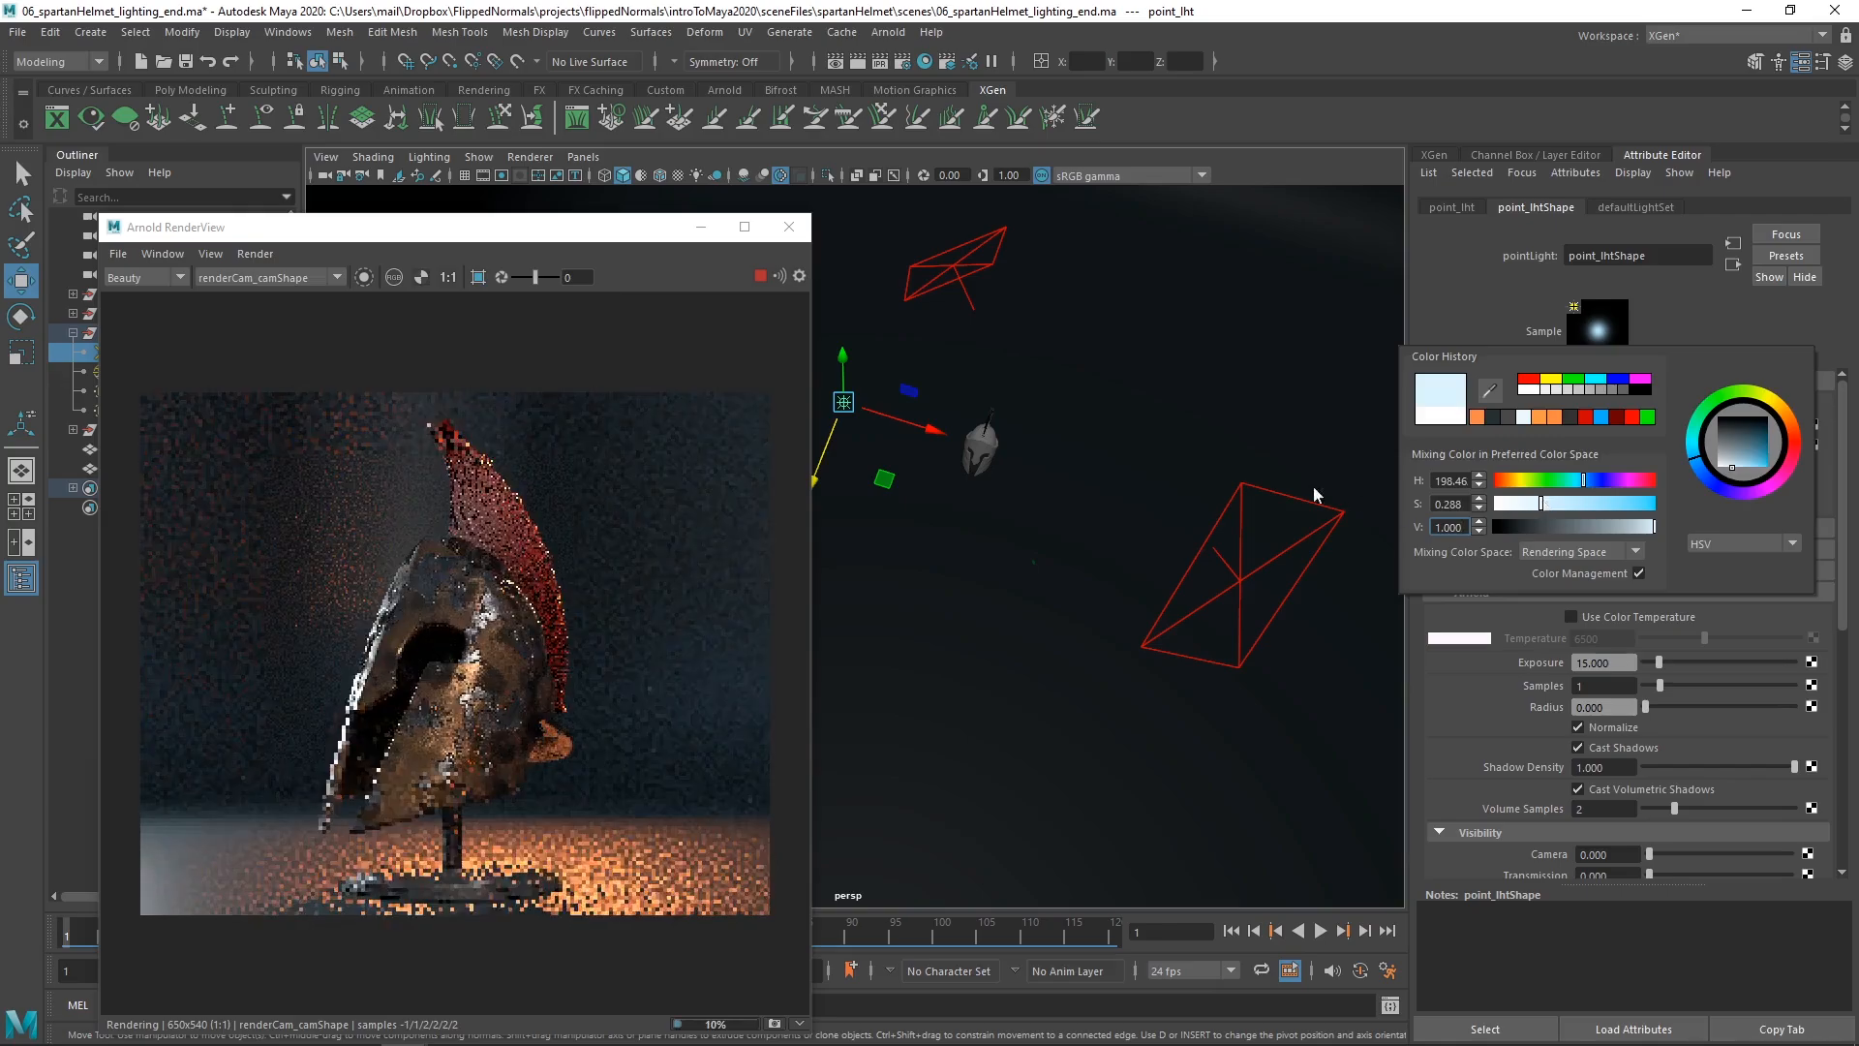
click(1604, 426)
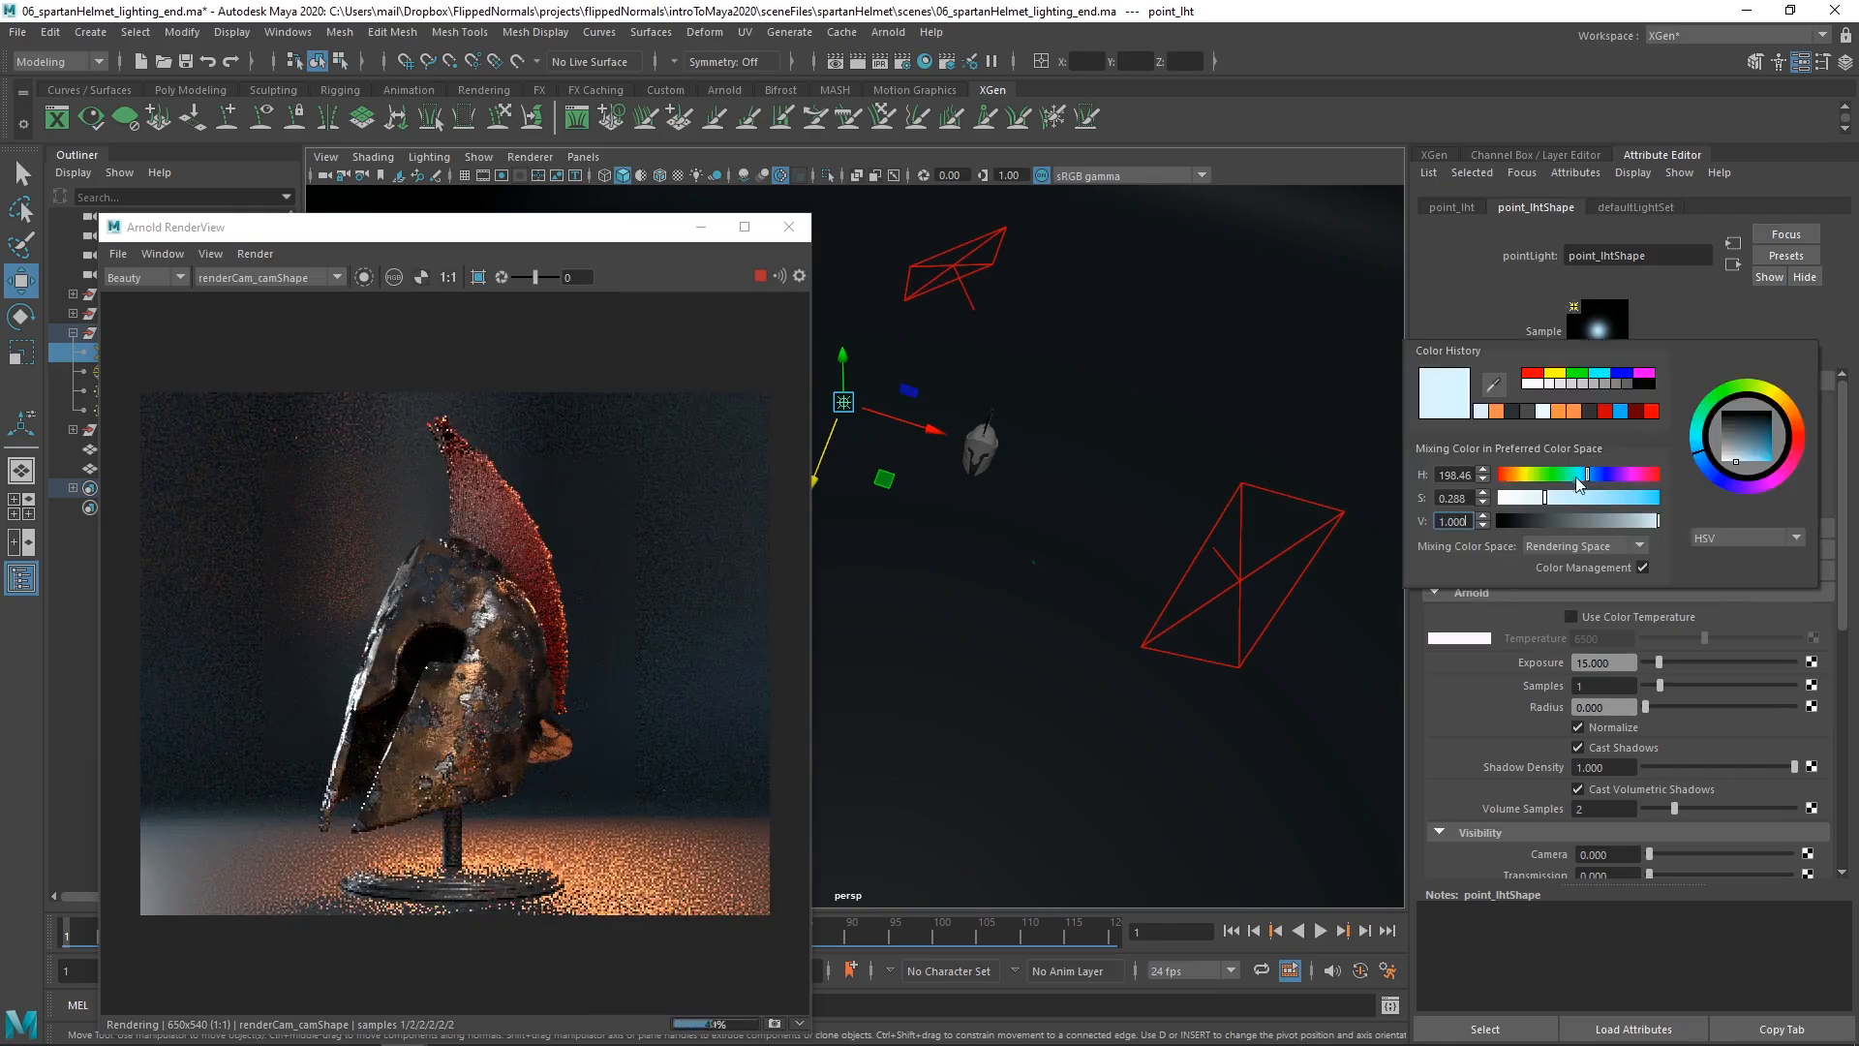
click(1603, 497)
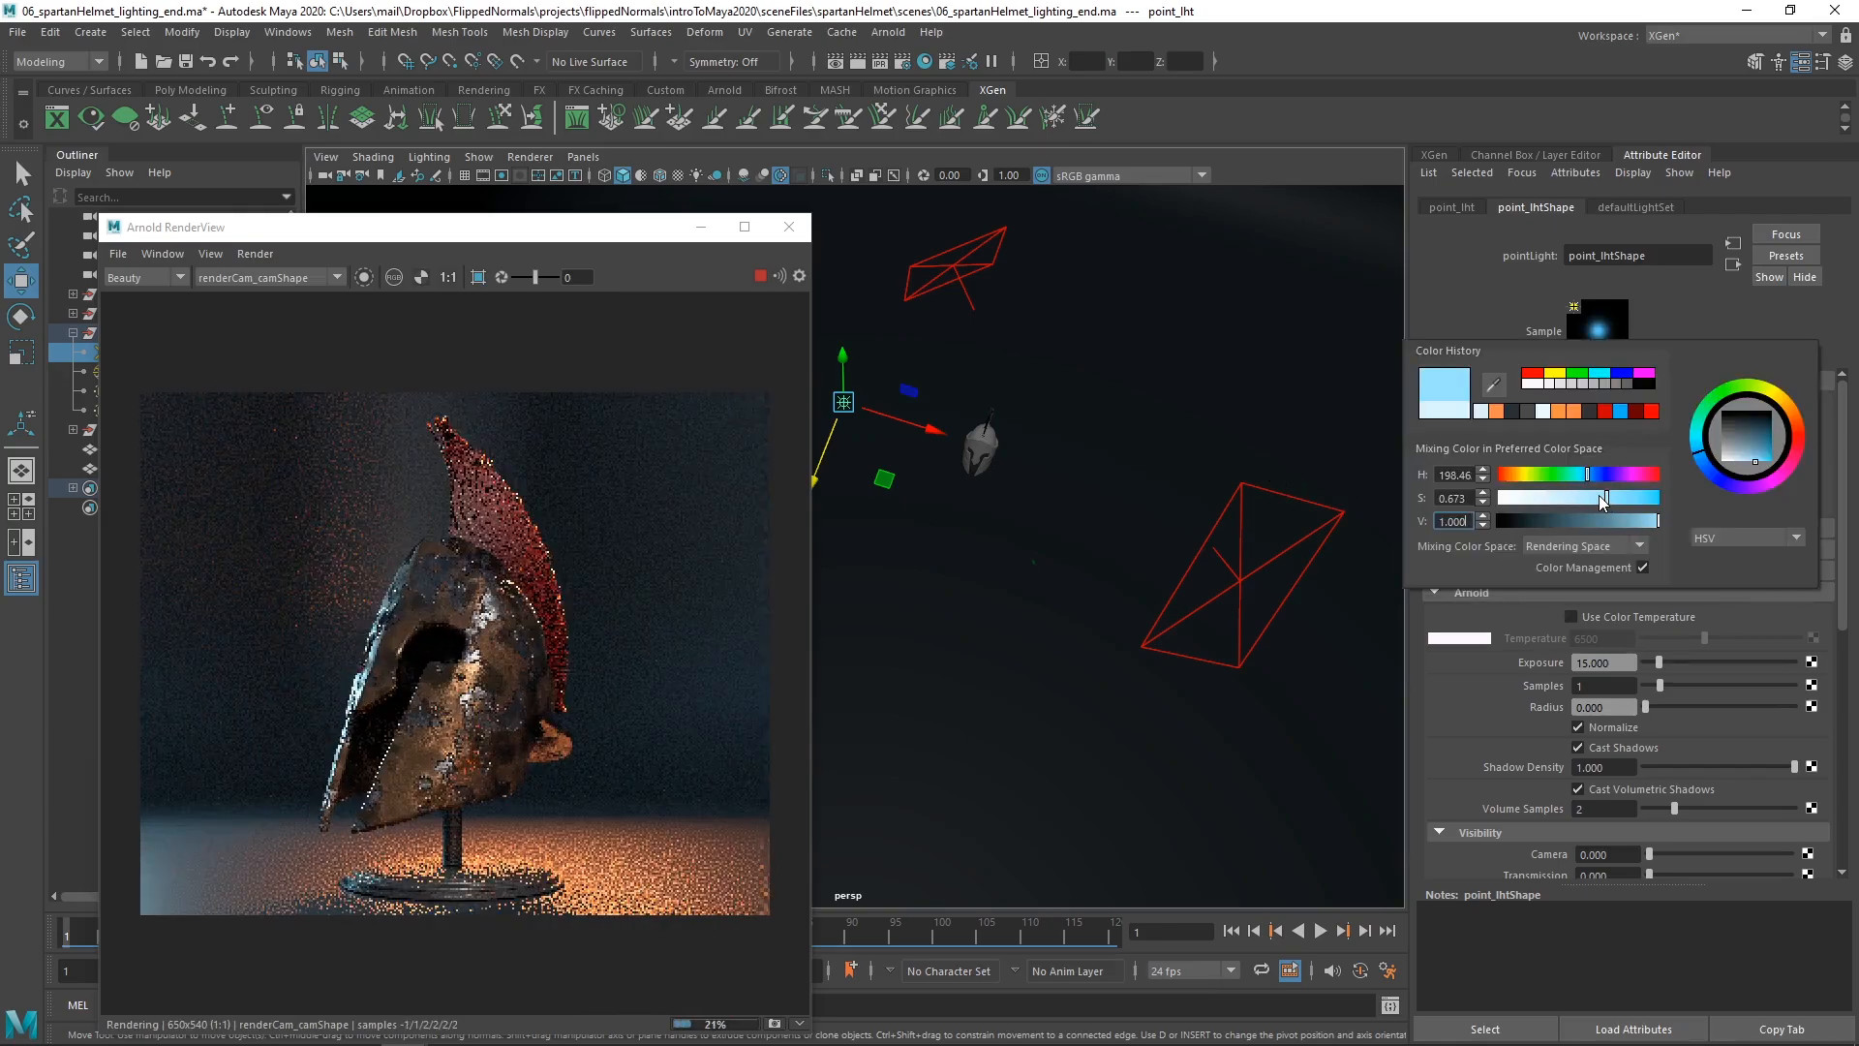
drag(1604, 499, 1599, 477)
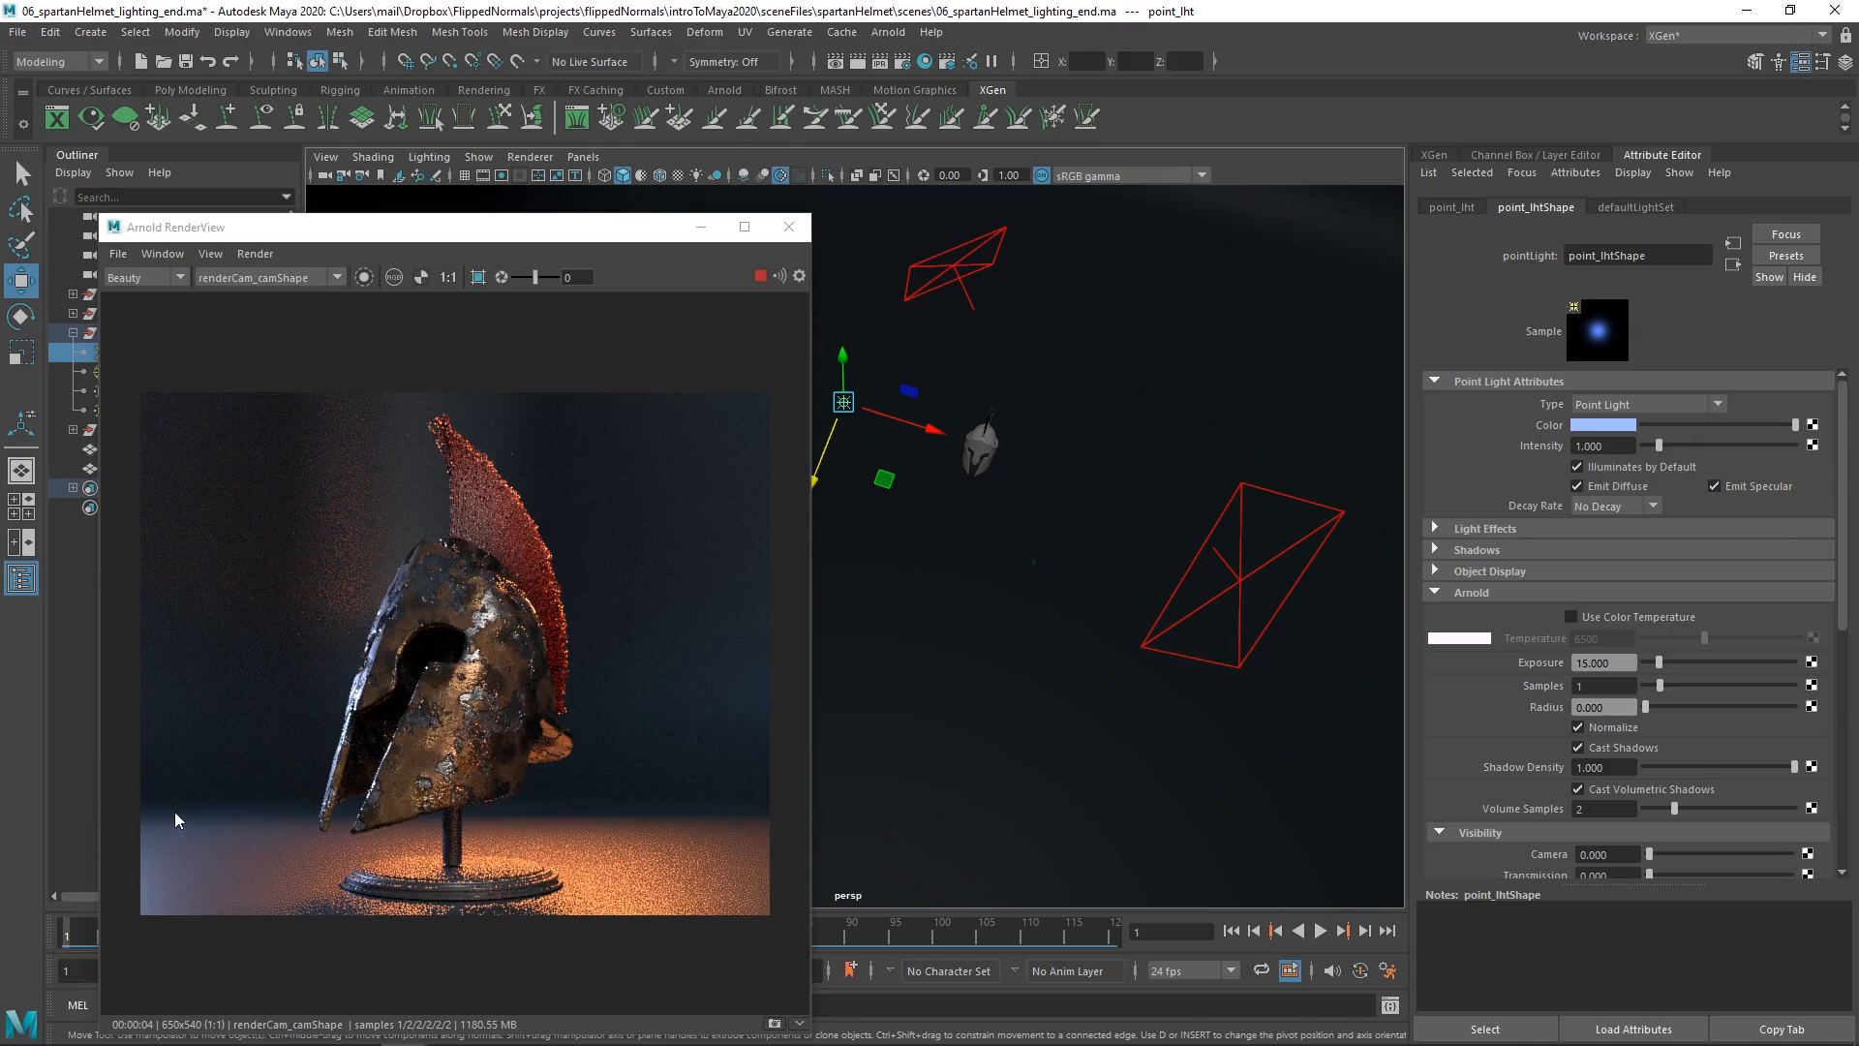
- Select the orange rim light, open the light-centric light linking editor and expand lights_grp in its light sources
click(970, 302)
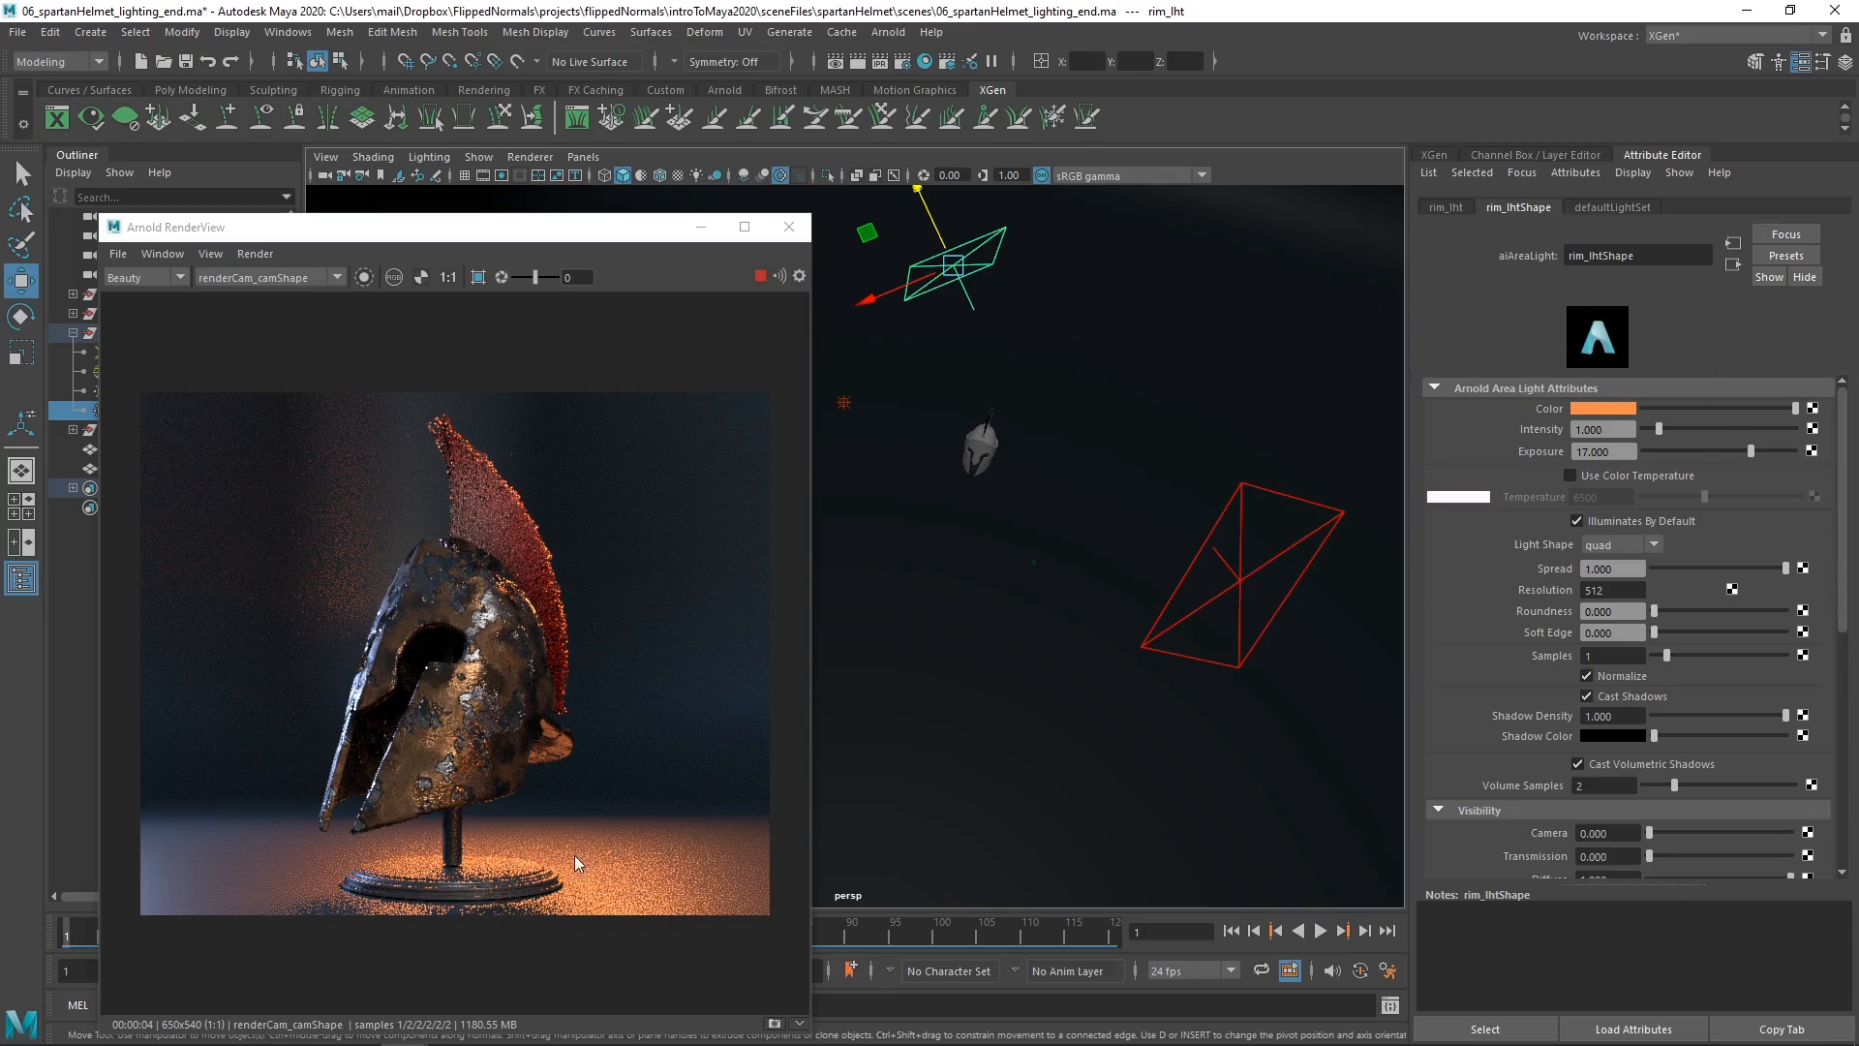
click(288, 31)
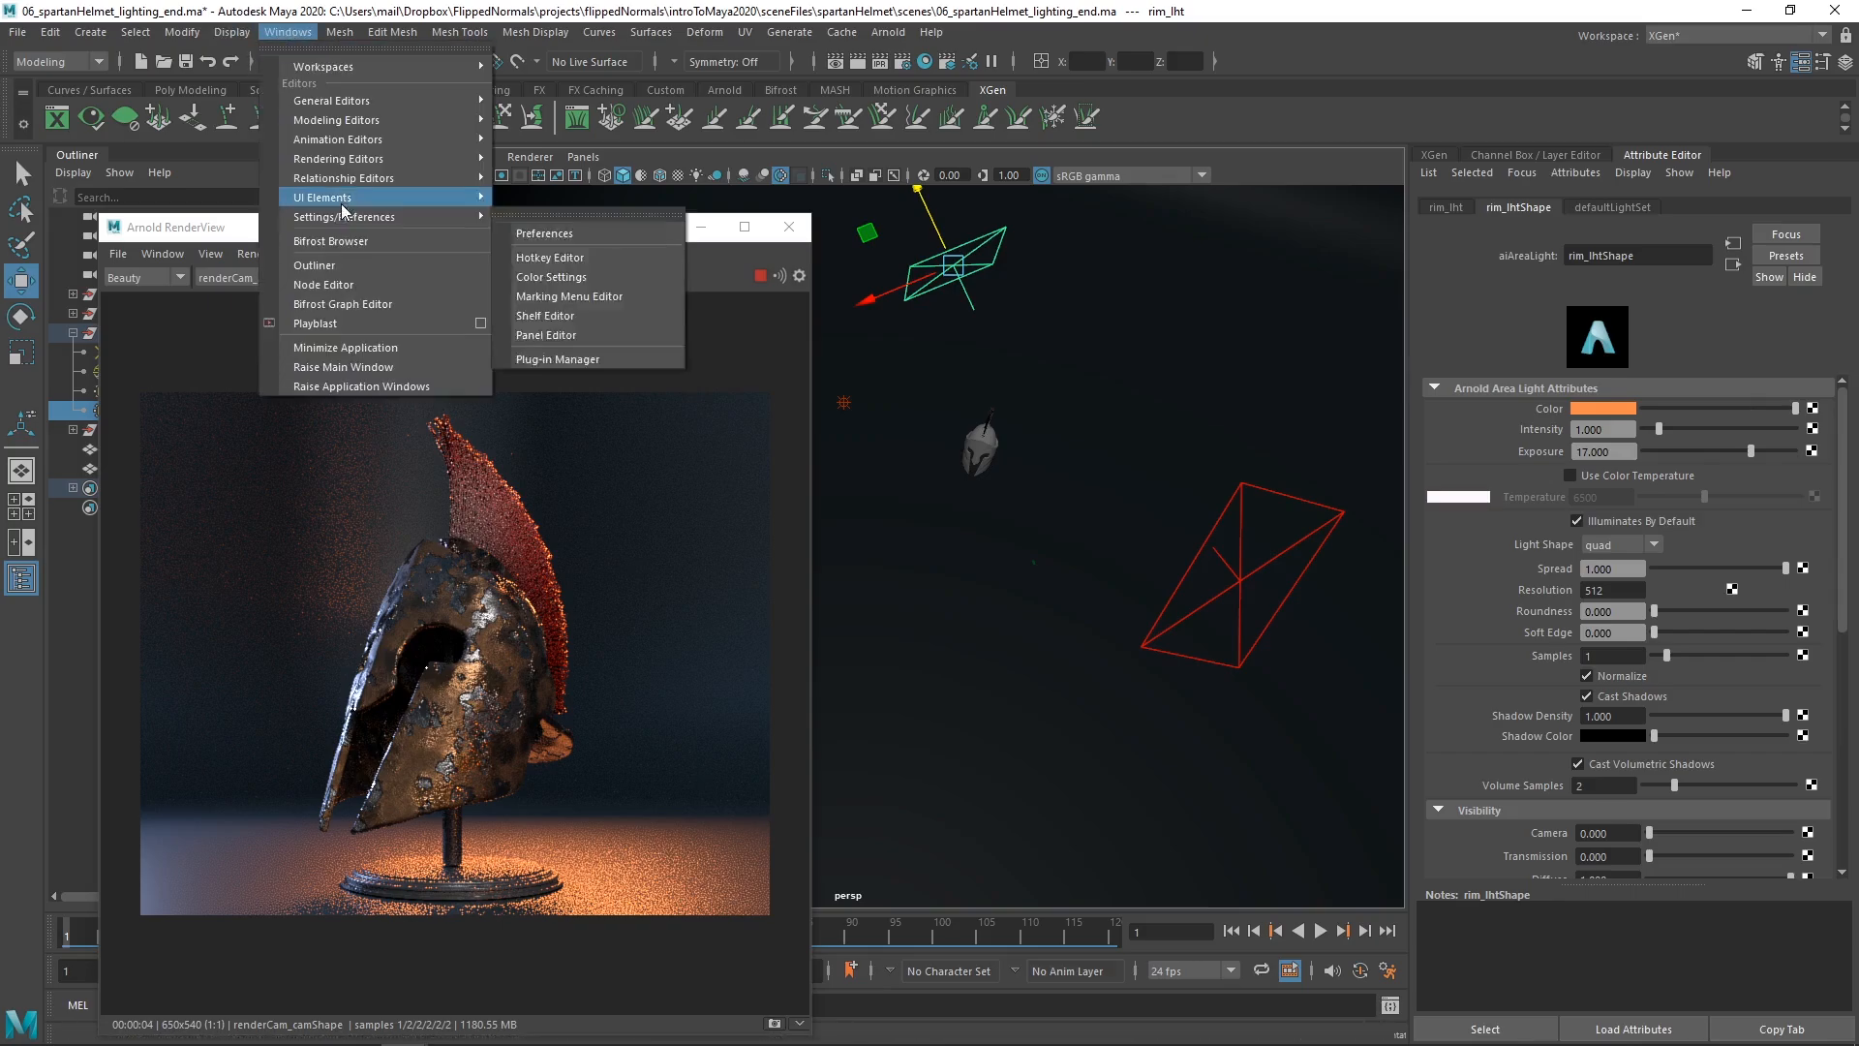
mouse_move(352, 180)
mouse_move(591, 310)
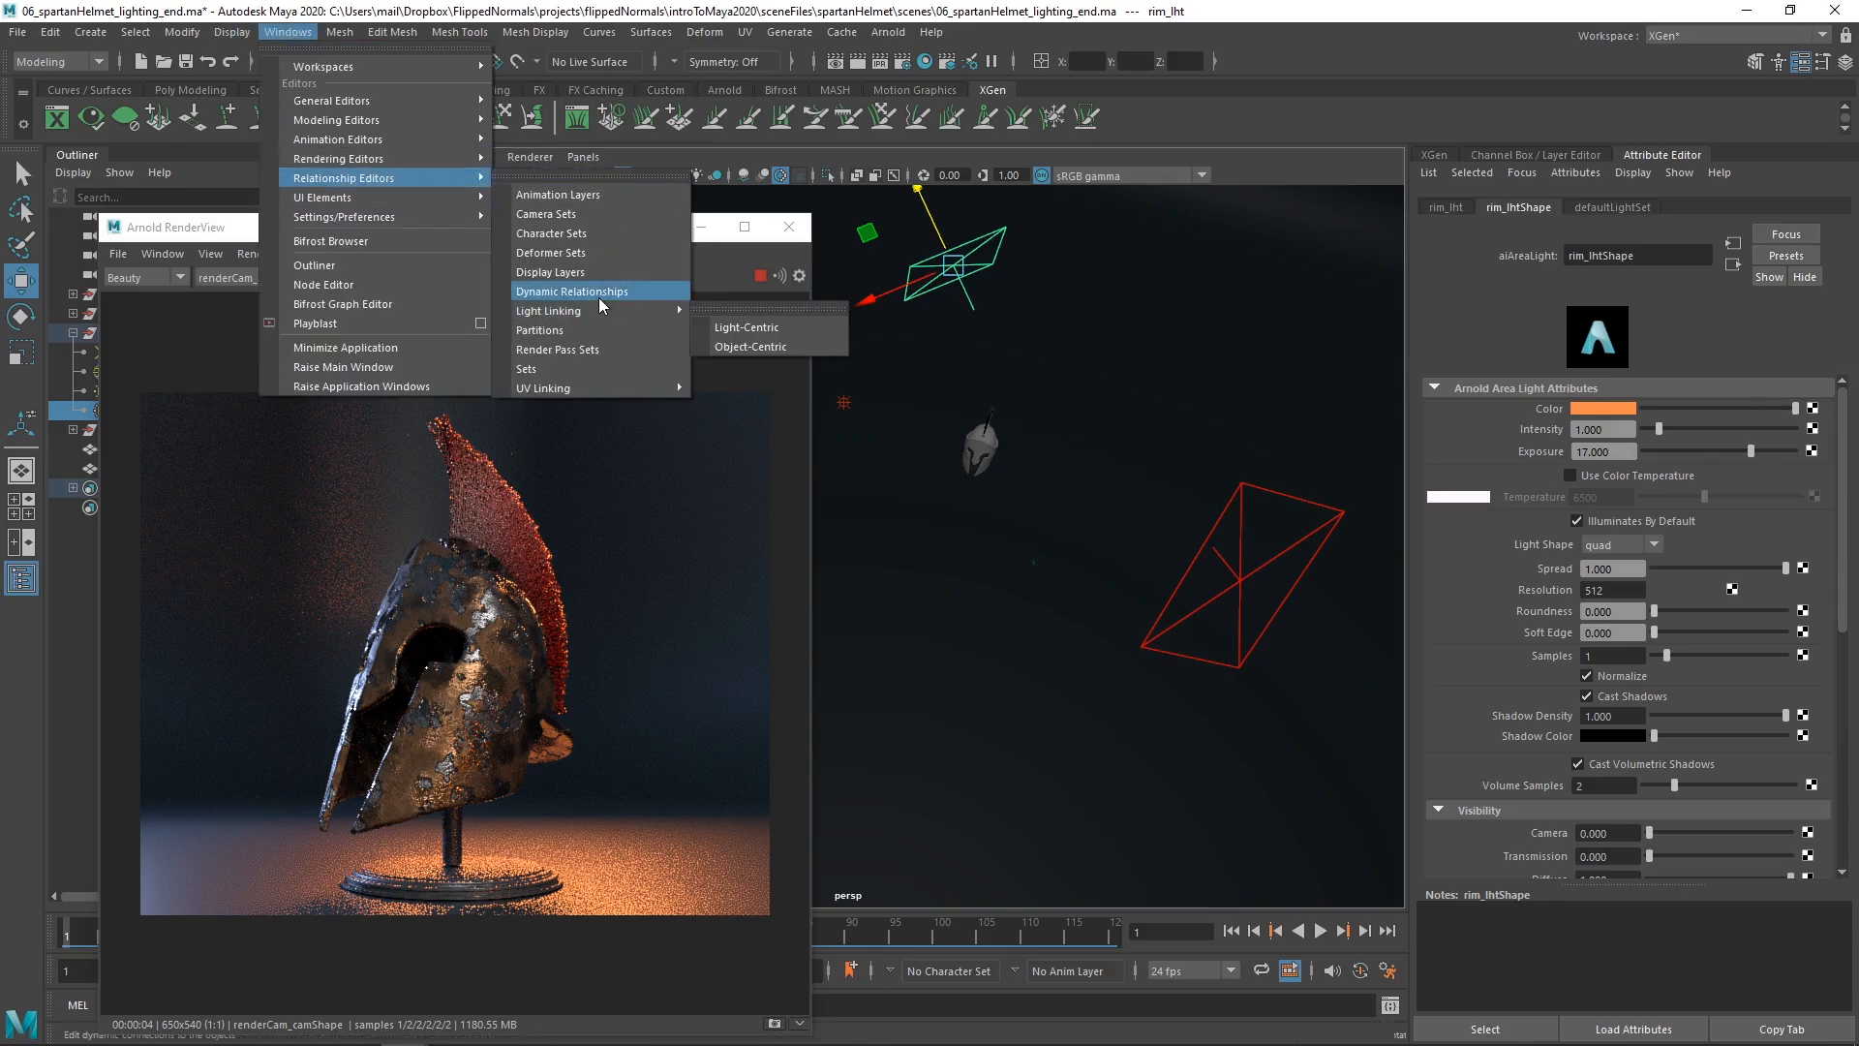
click(729, 327)
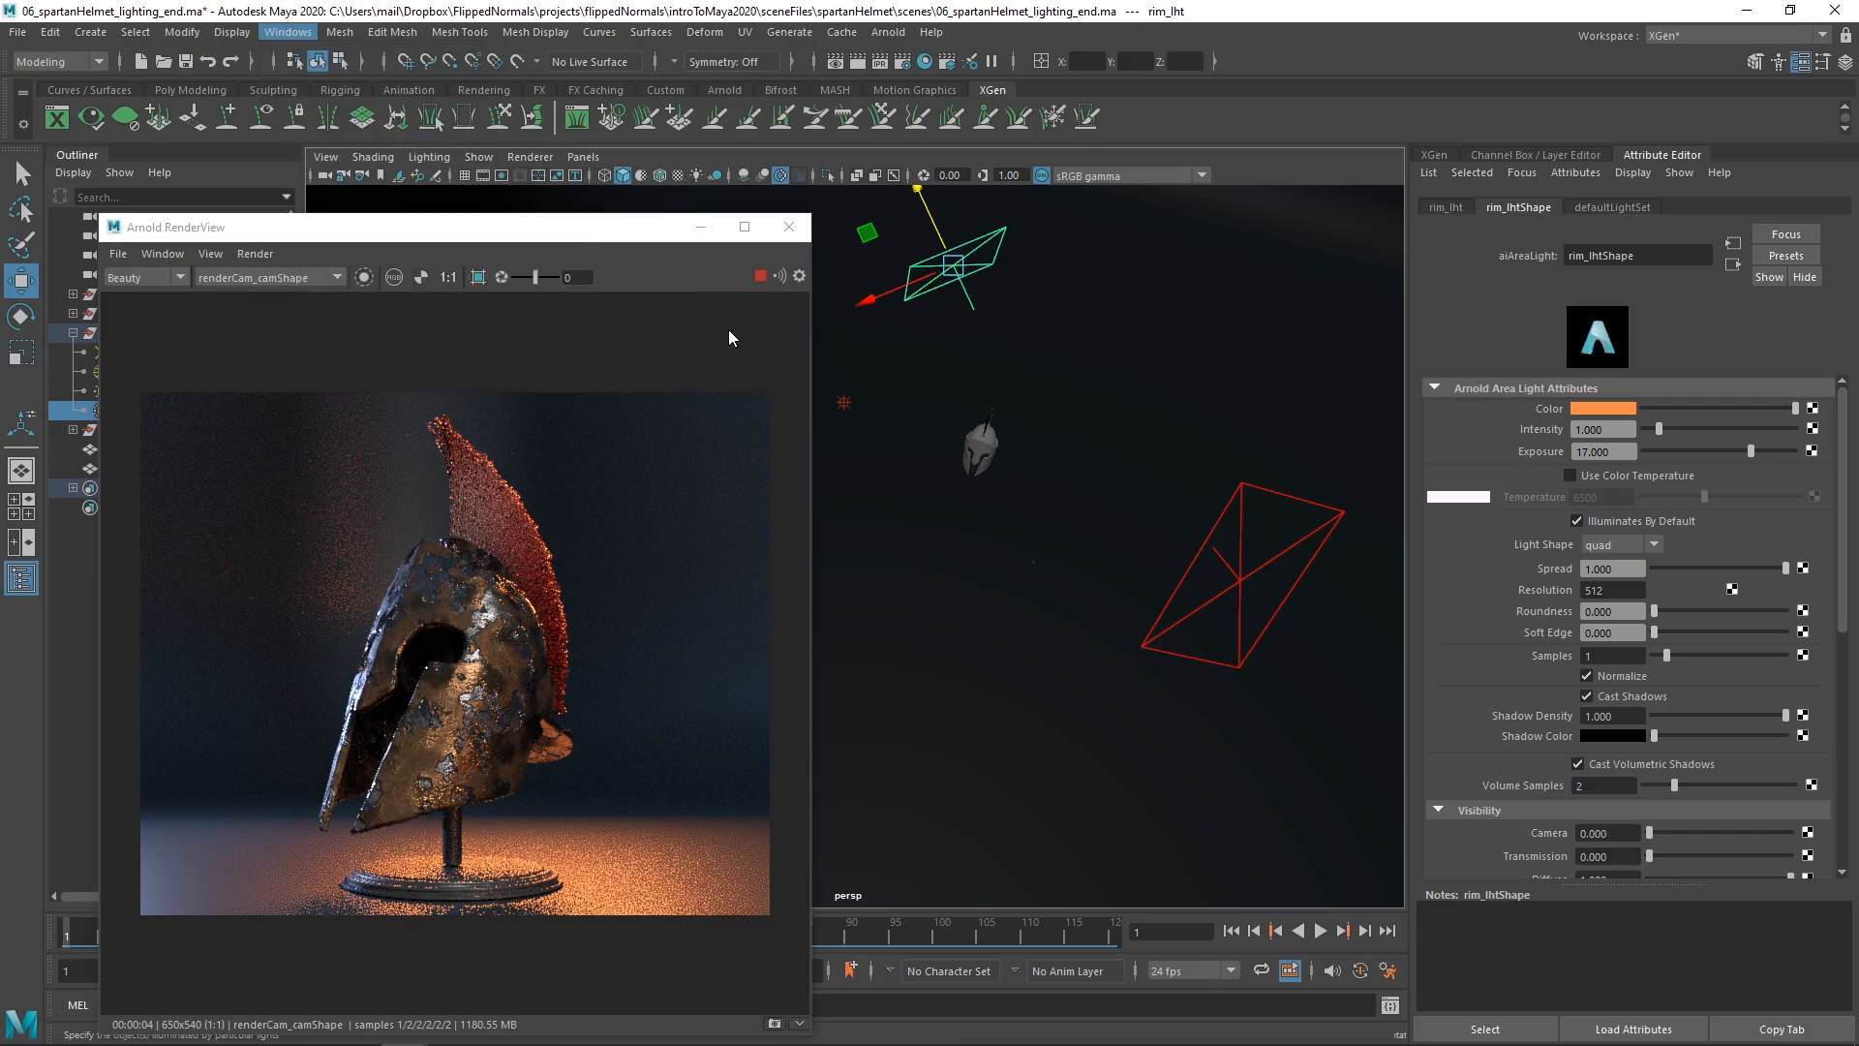
click(273, 329)
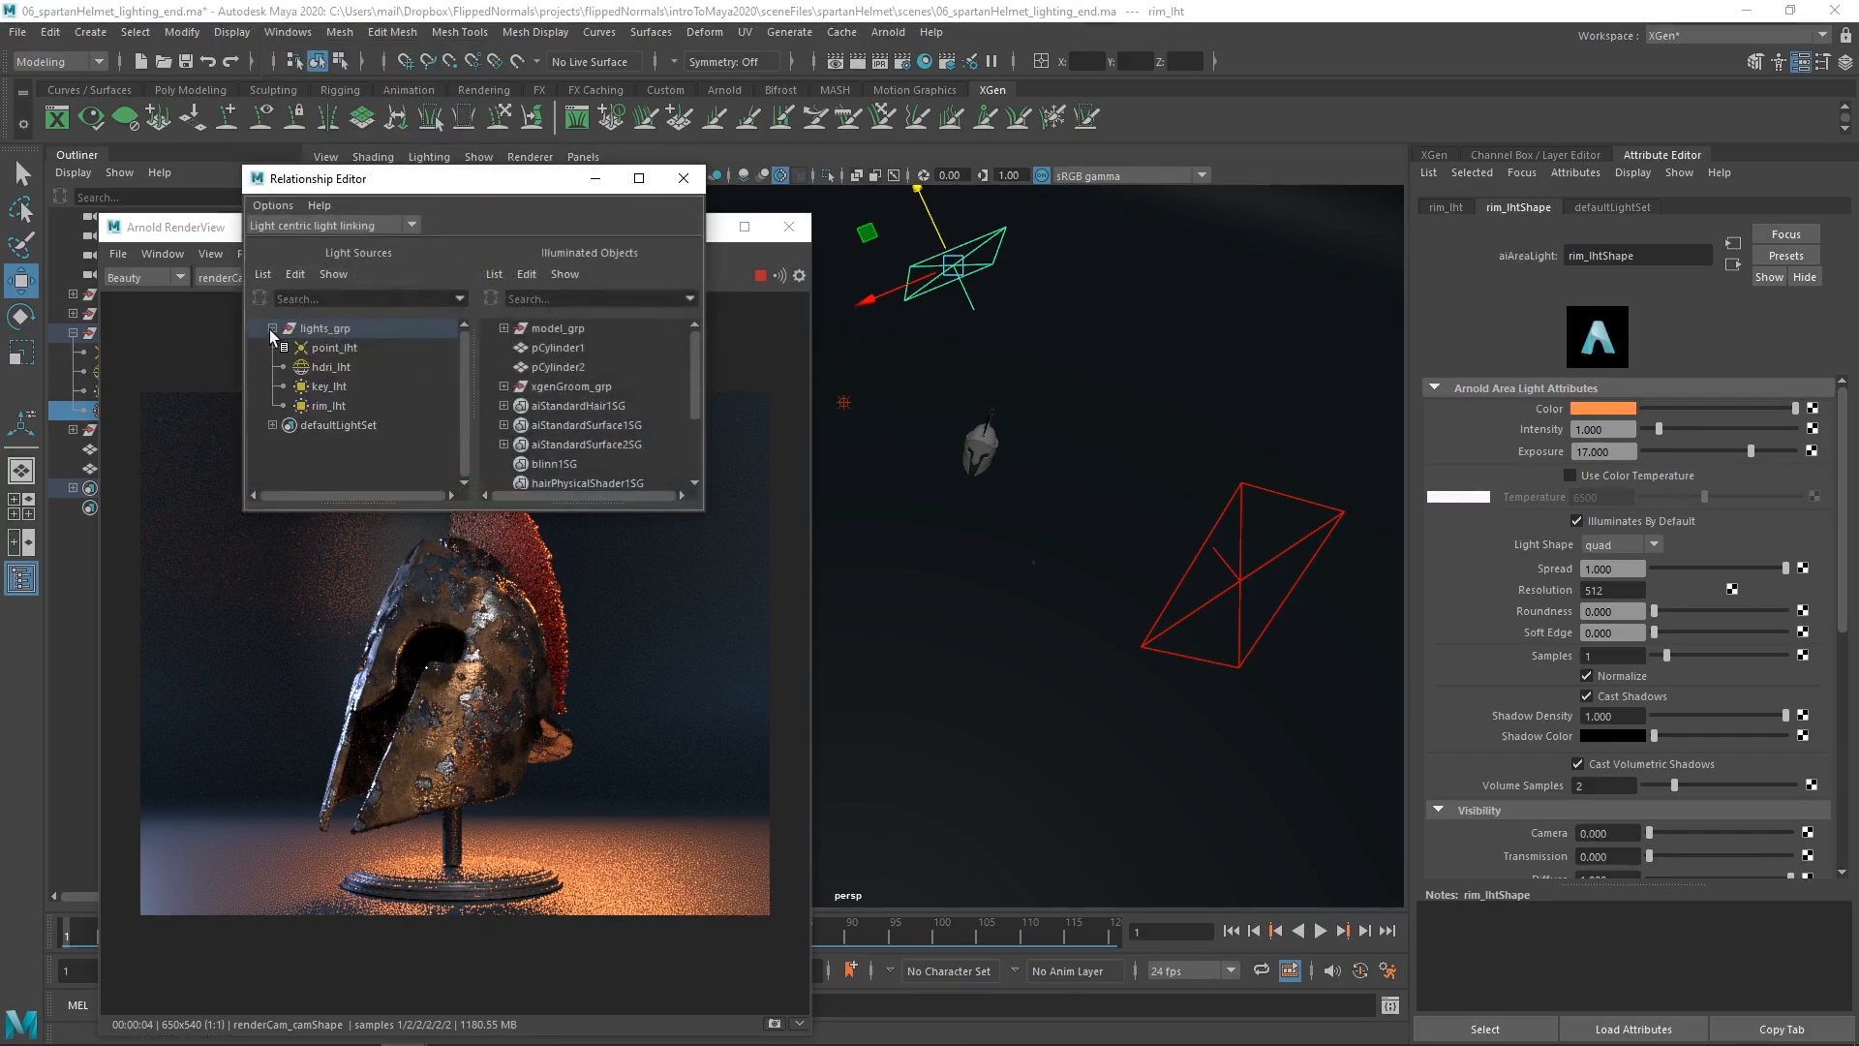
- Unlink the environment backdrop in model_grp from rim_lht so the light no longer illuminates it
click(333, 407)
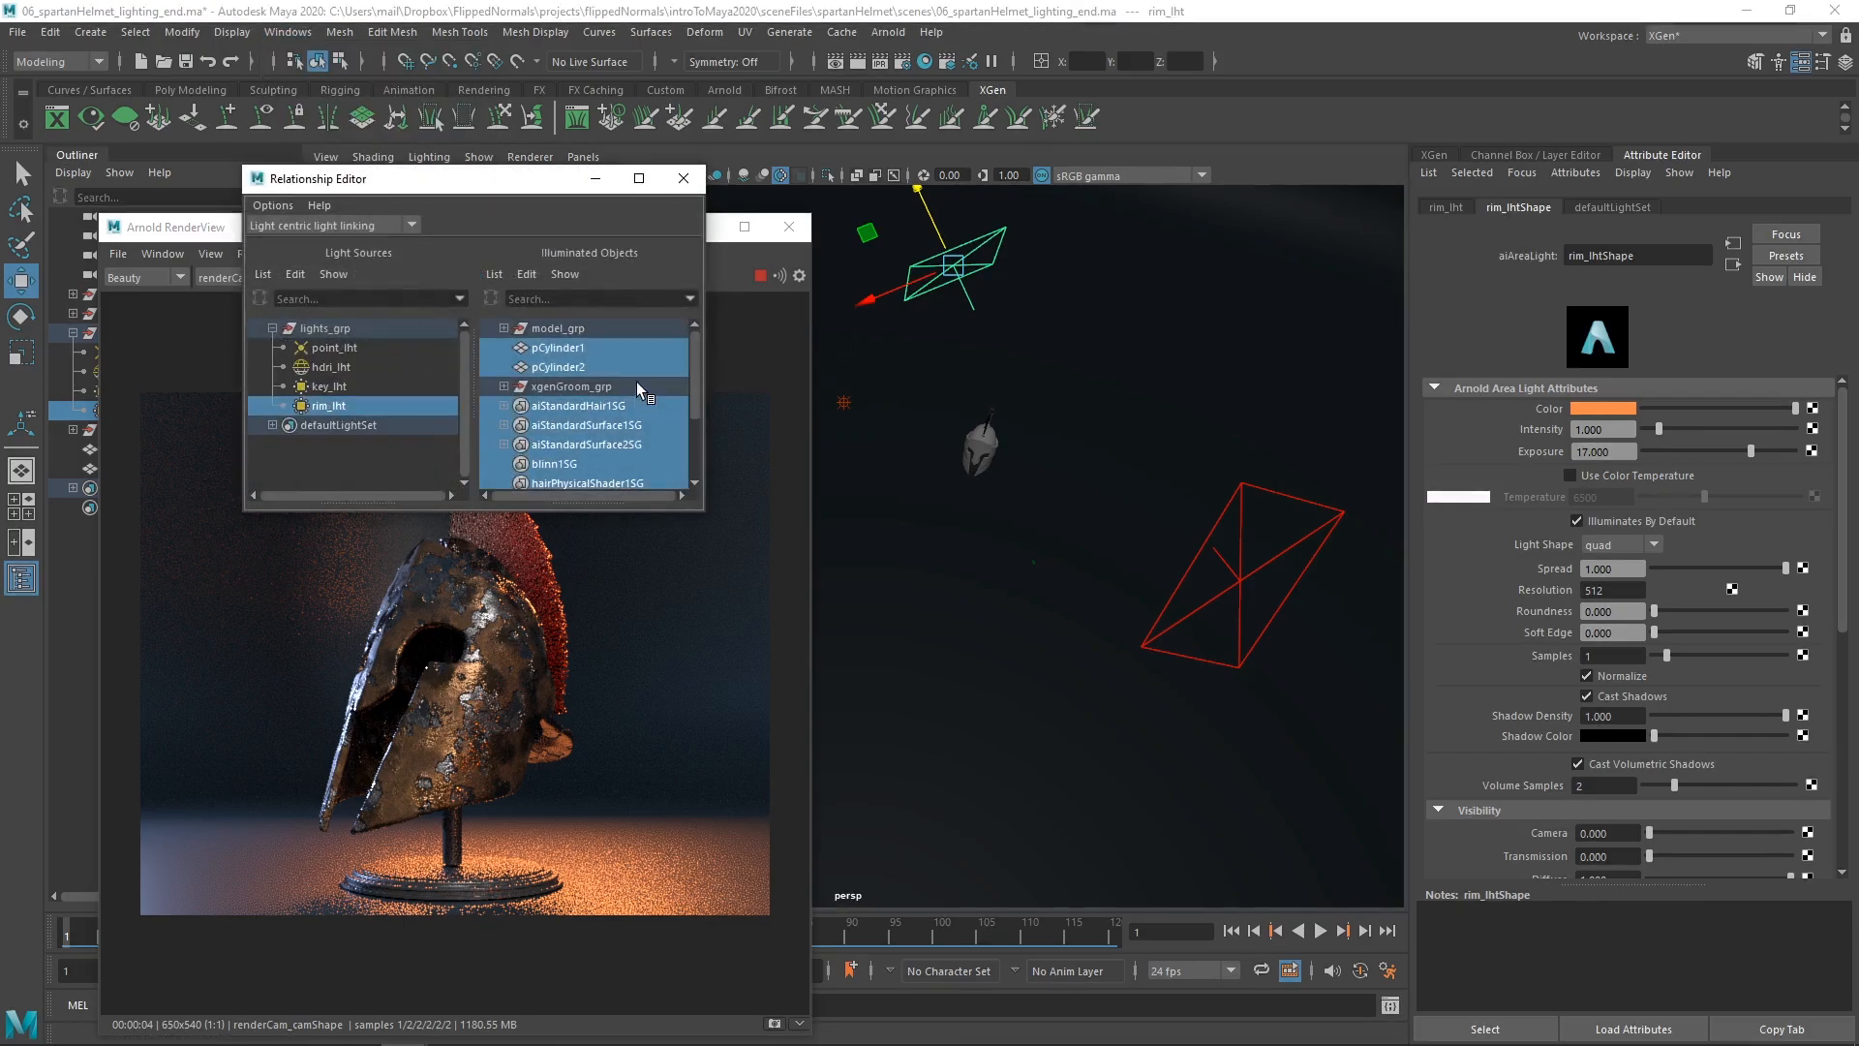
drag(694, 356, 685, 289)
click(503, 329)
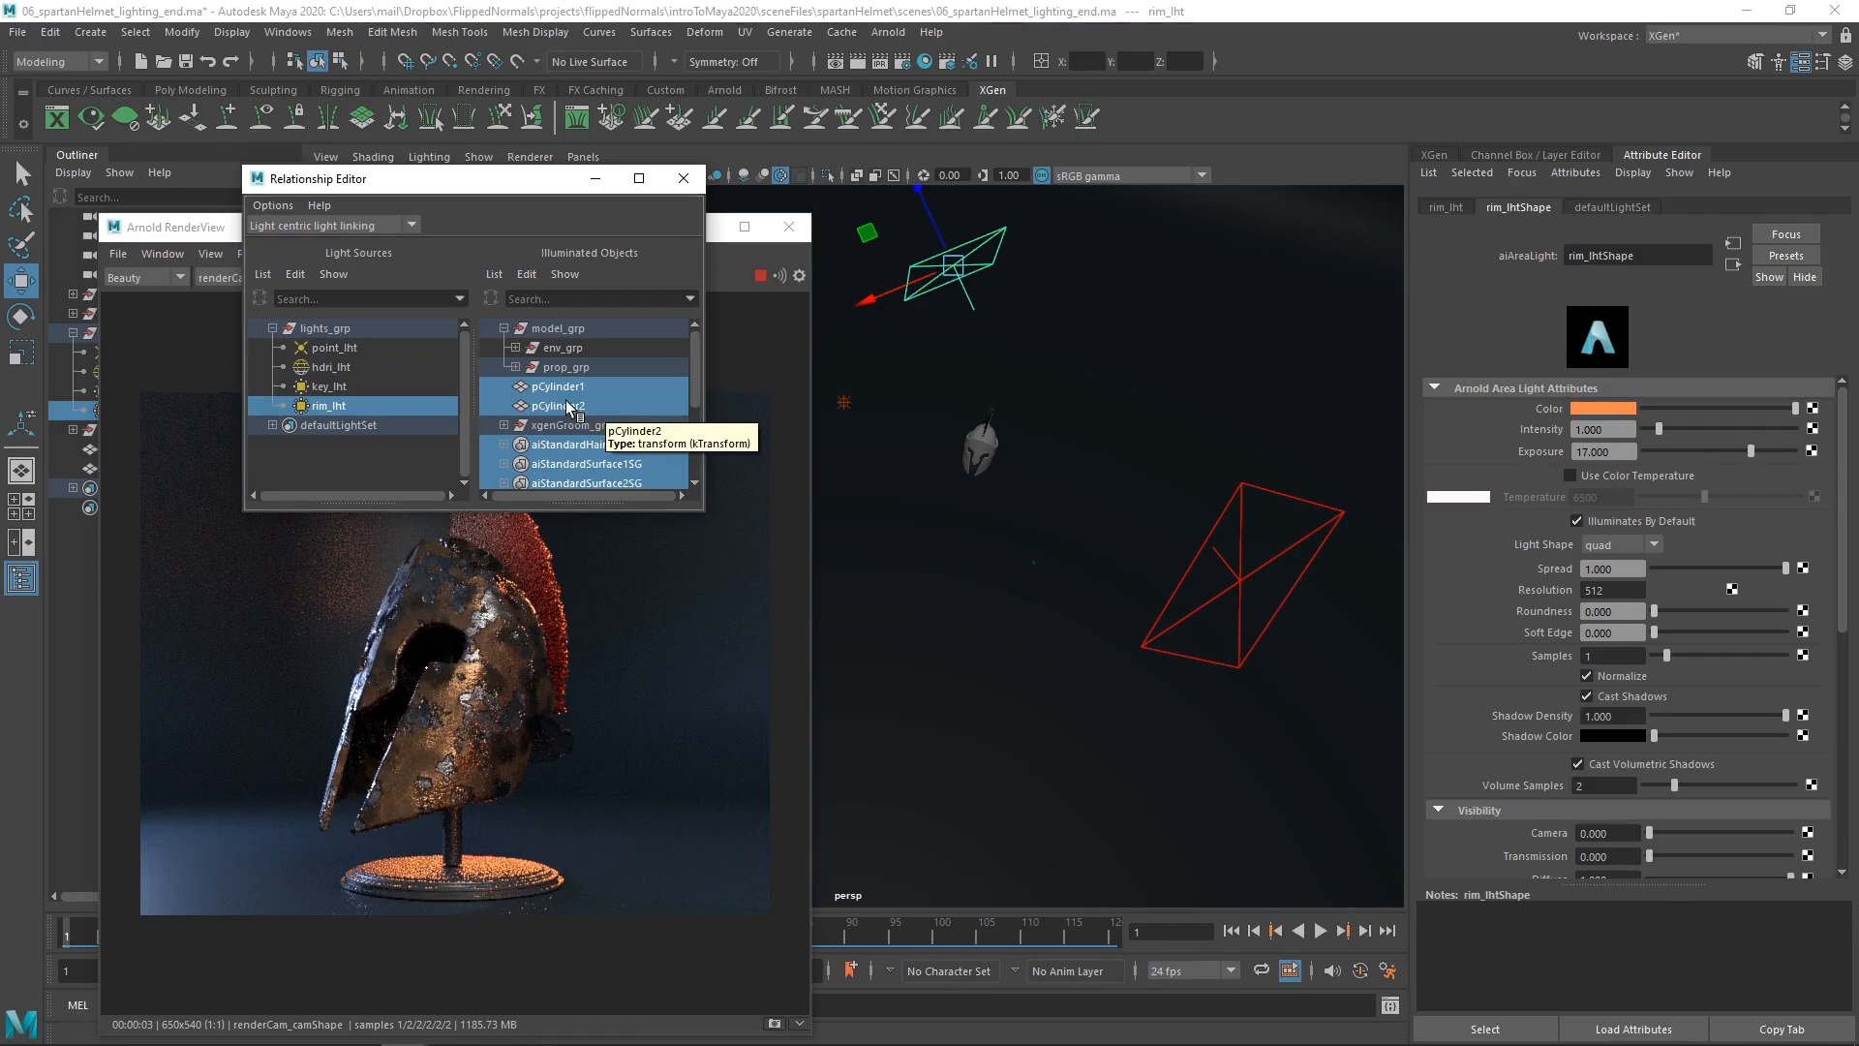
- Unlink pCylinder1 and pCylinder2 from the rim light and move the Relationship Editor clear of the render
click(573, 404)
click(565, 387)
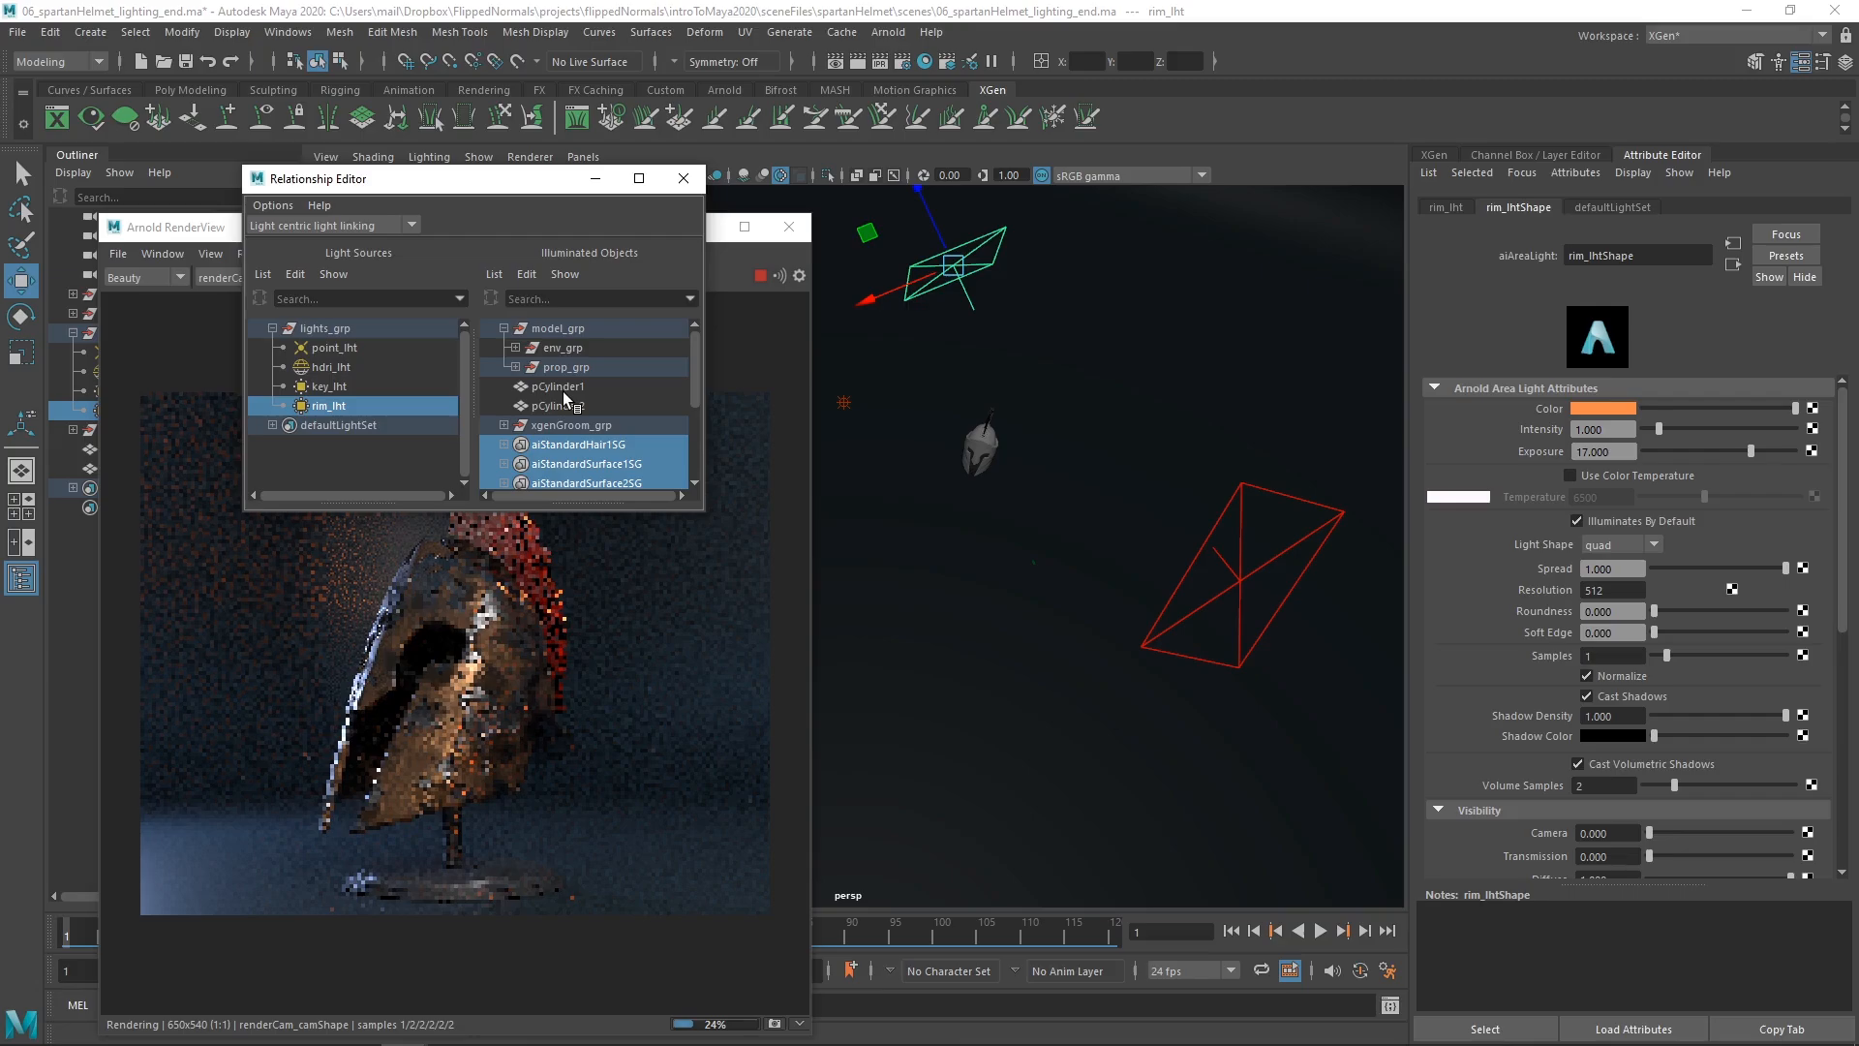
drag(519, 190, 1161, 273)
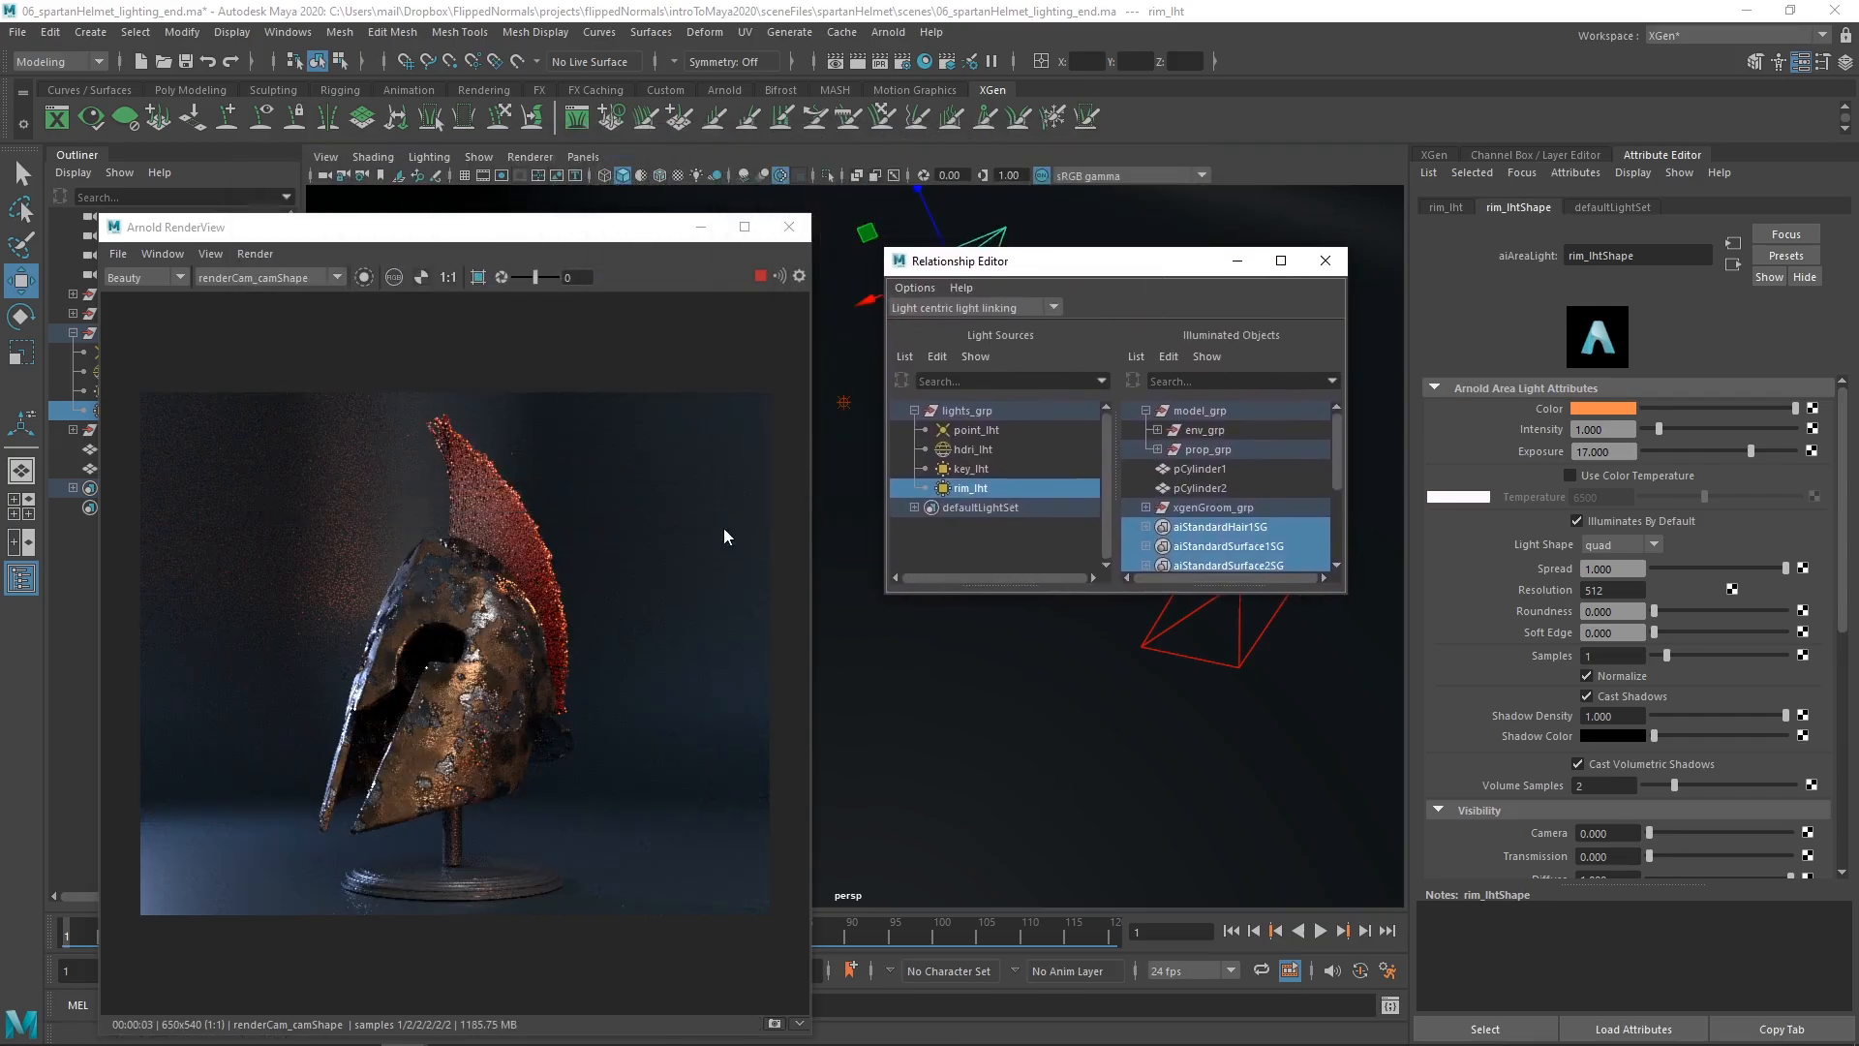
- Relink env_grp to the rim light to compare the render, unlink it again and close the Relationship Editor
click(1201, 428)
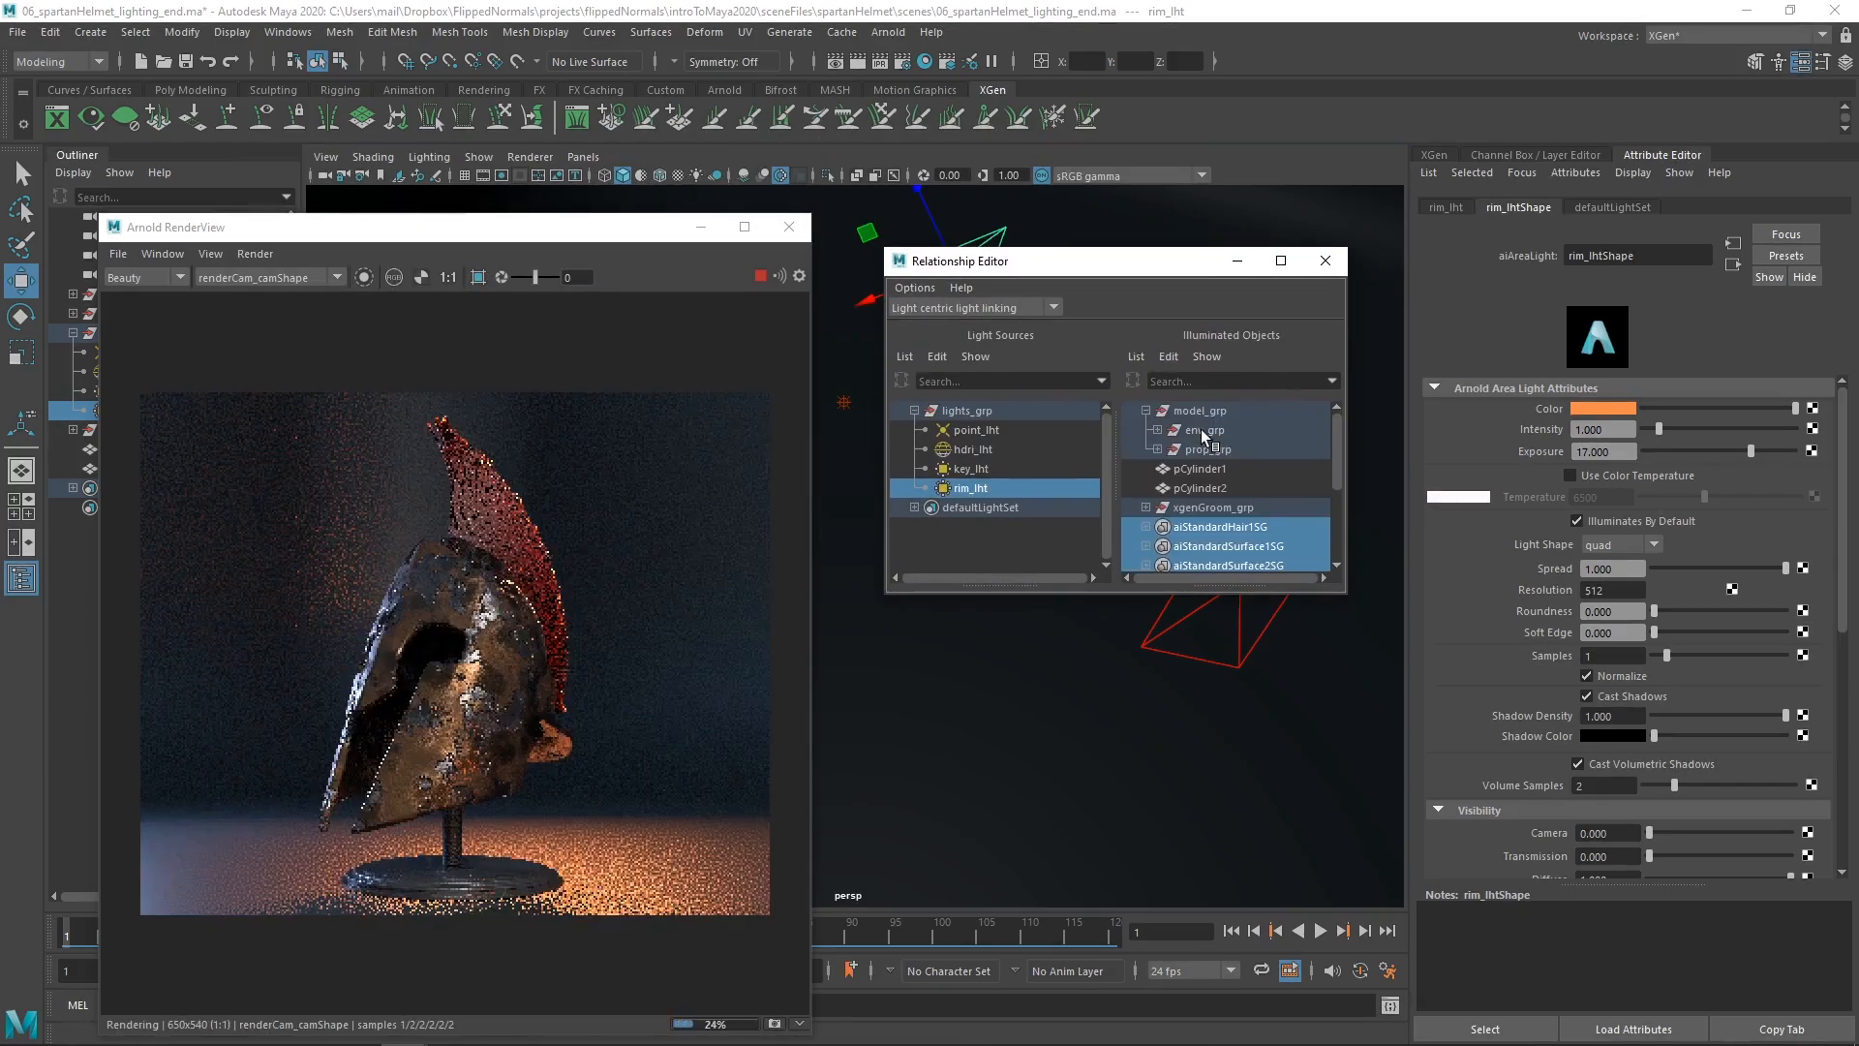
click(1201, 428)
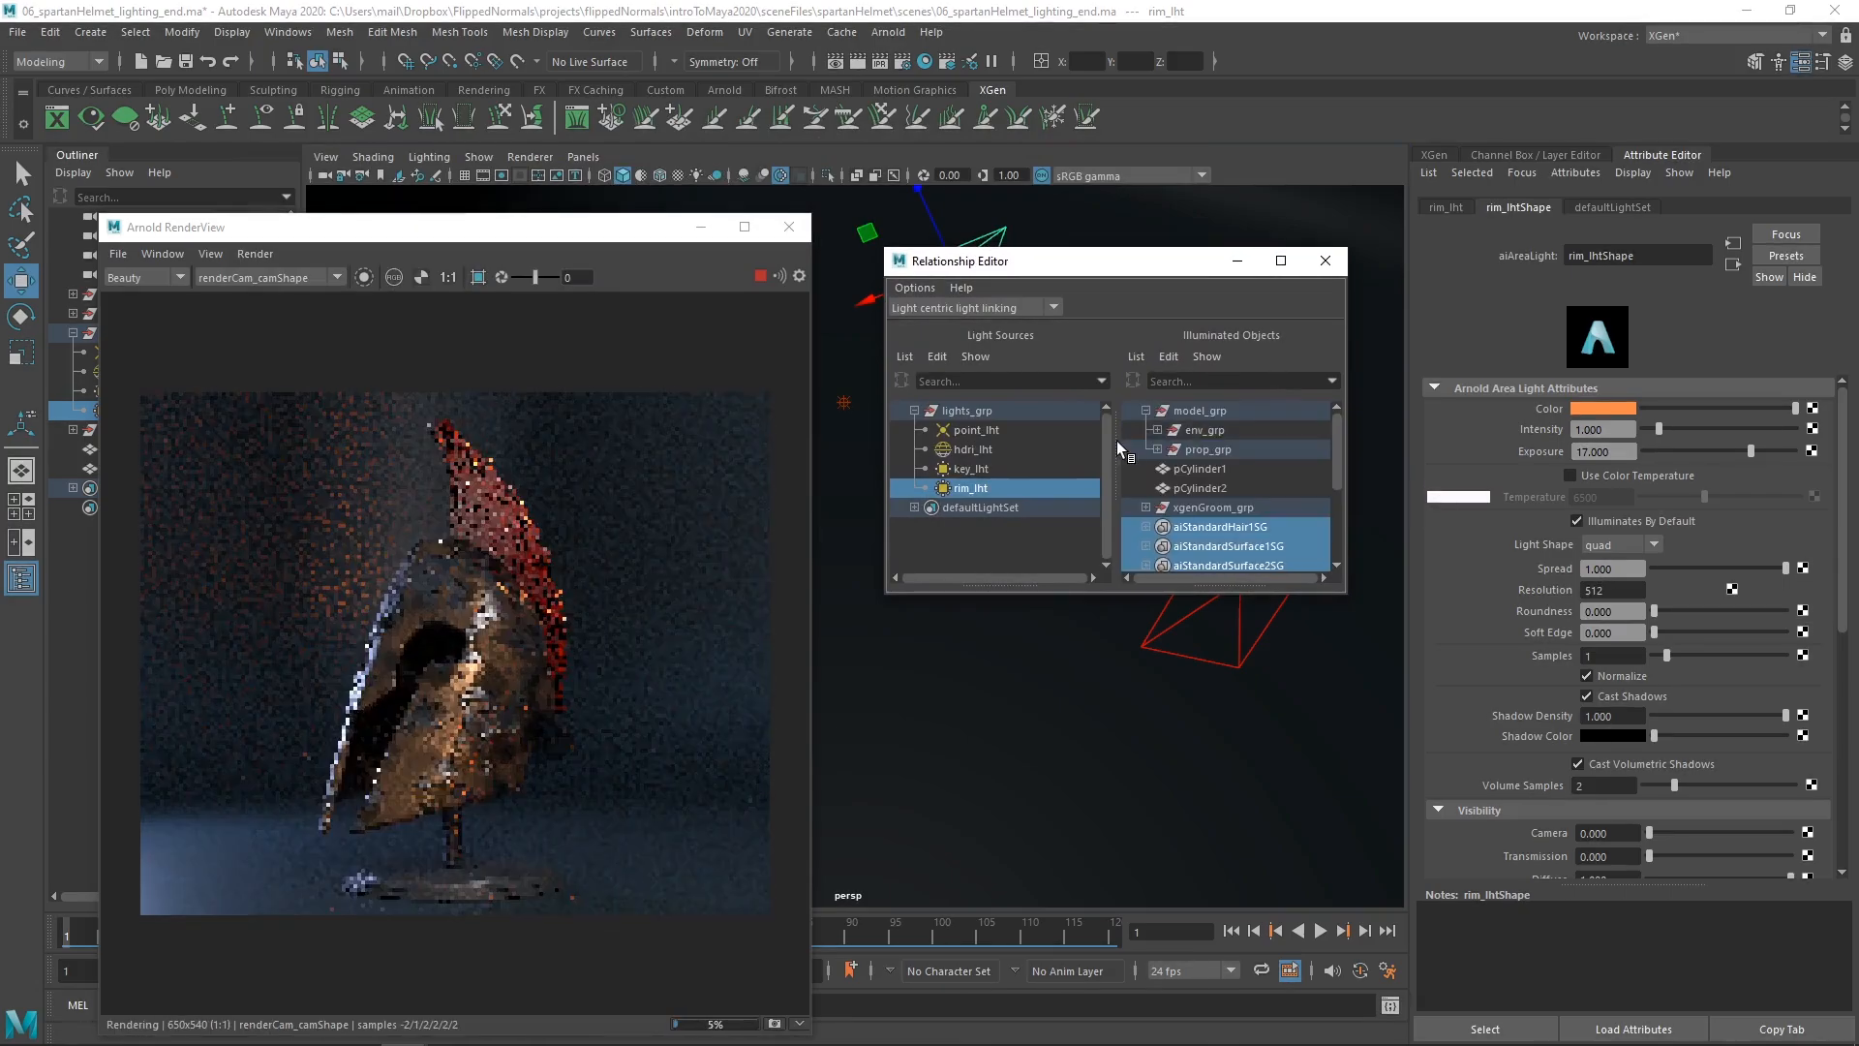
click(1326, 261)
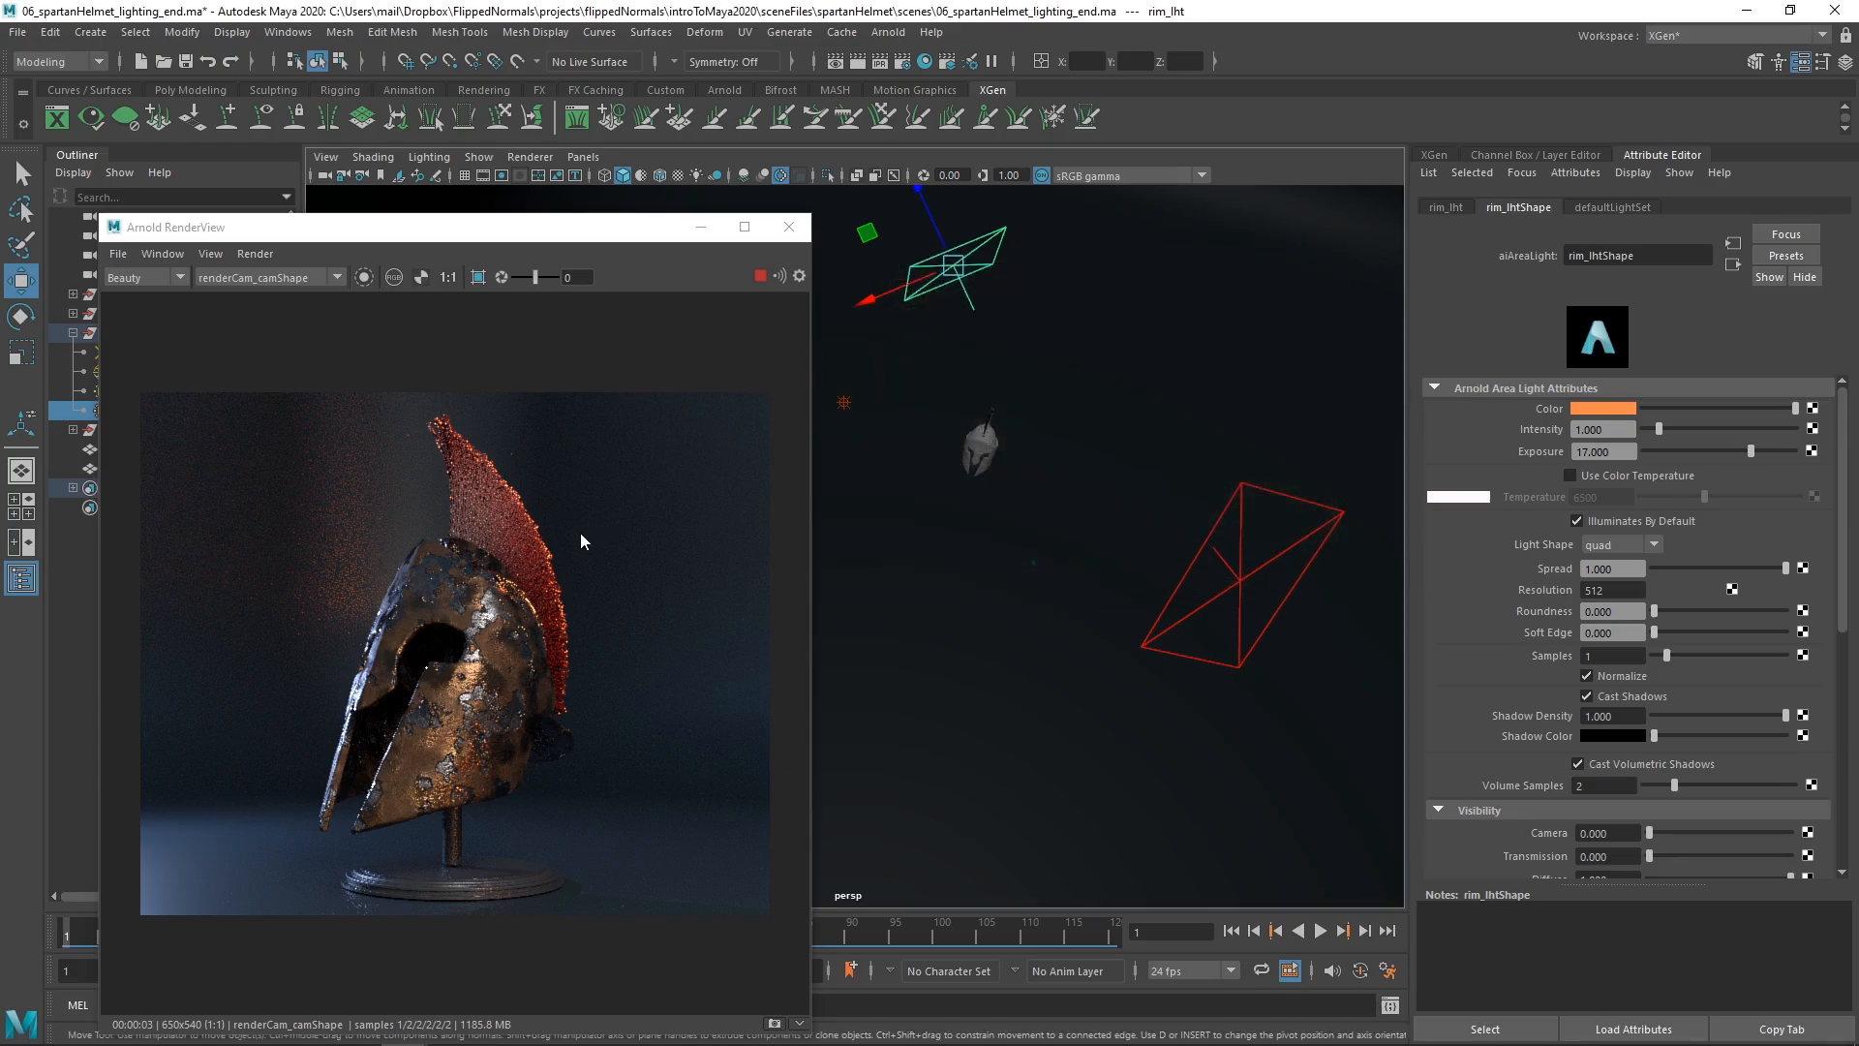
- Select the key light and tint its color a pale blue by adjusting saturation and hue
click(1220, 575)
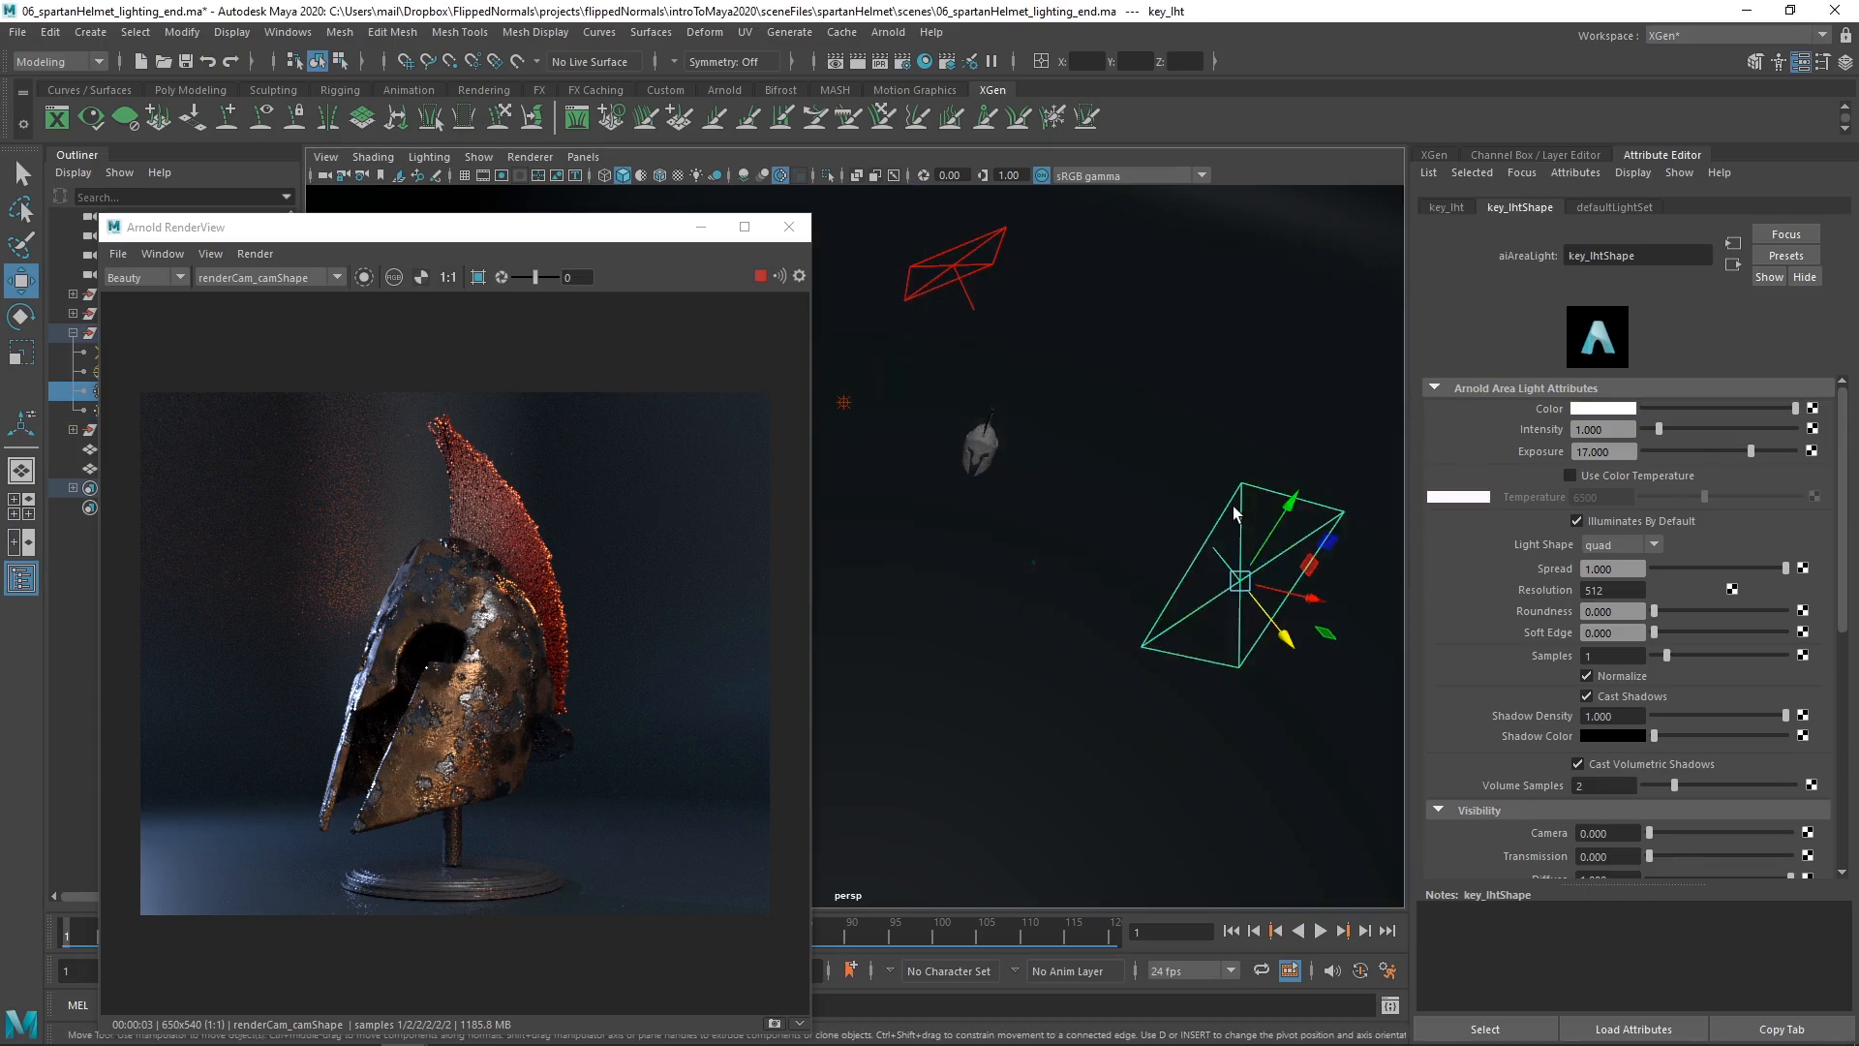
click(1607, 411)
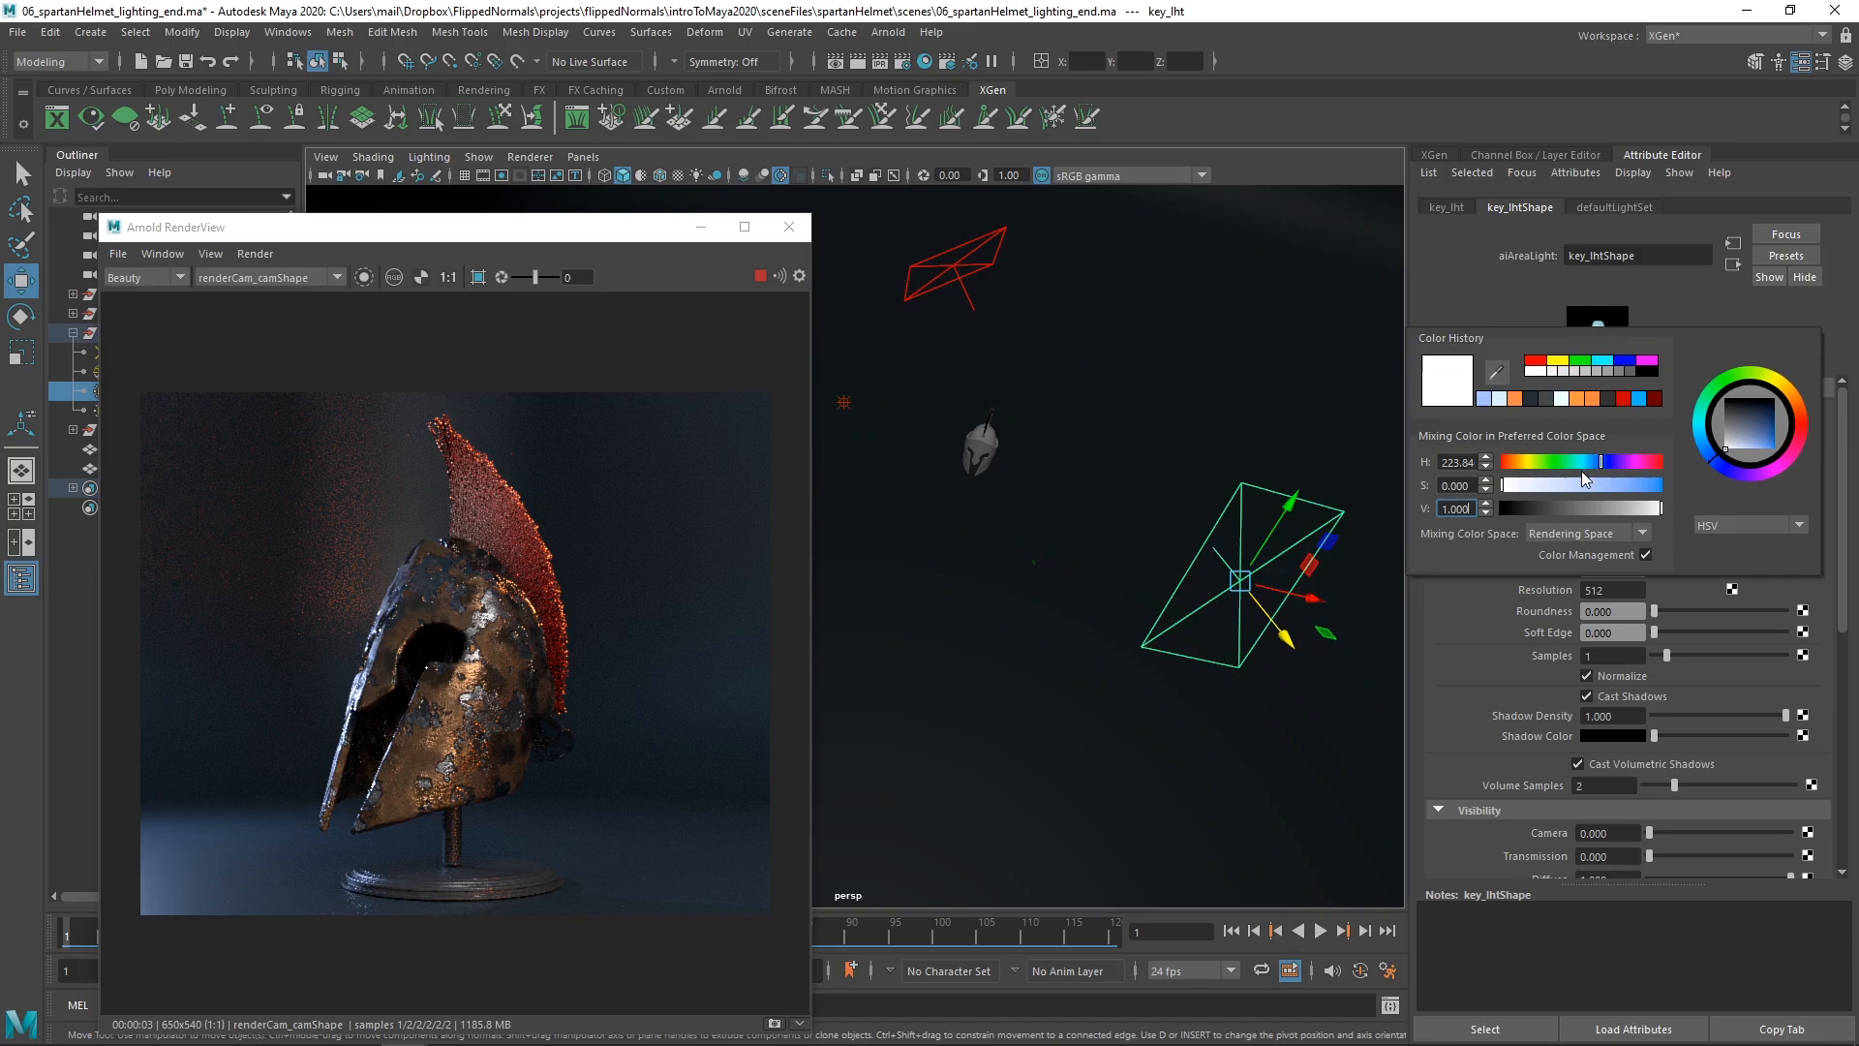
click(1518, 486)
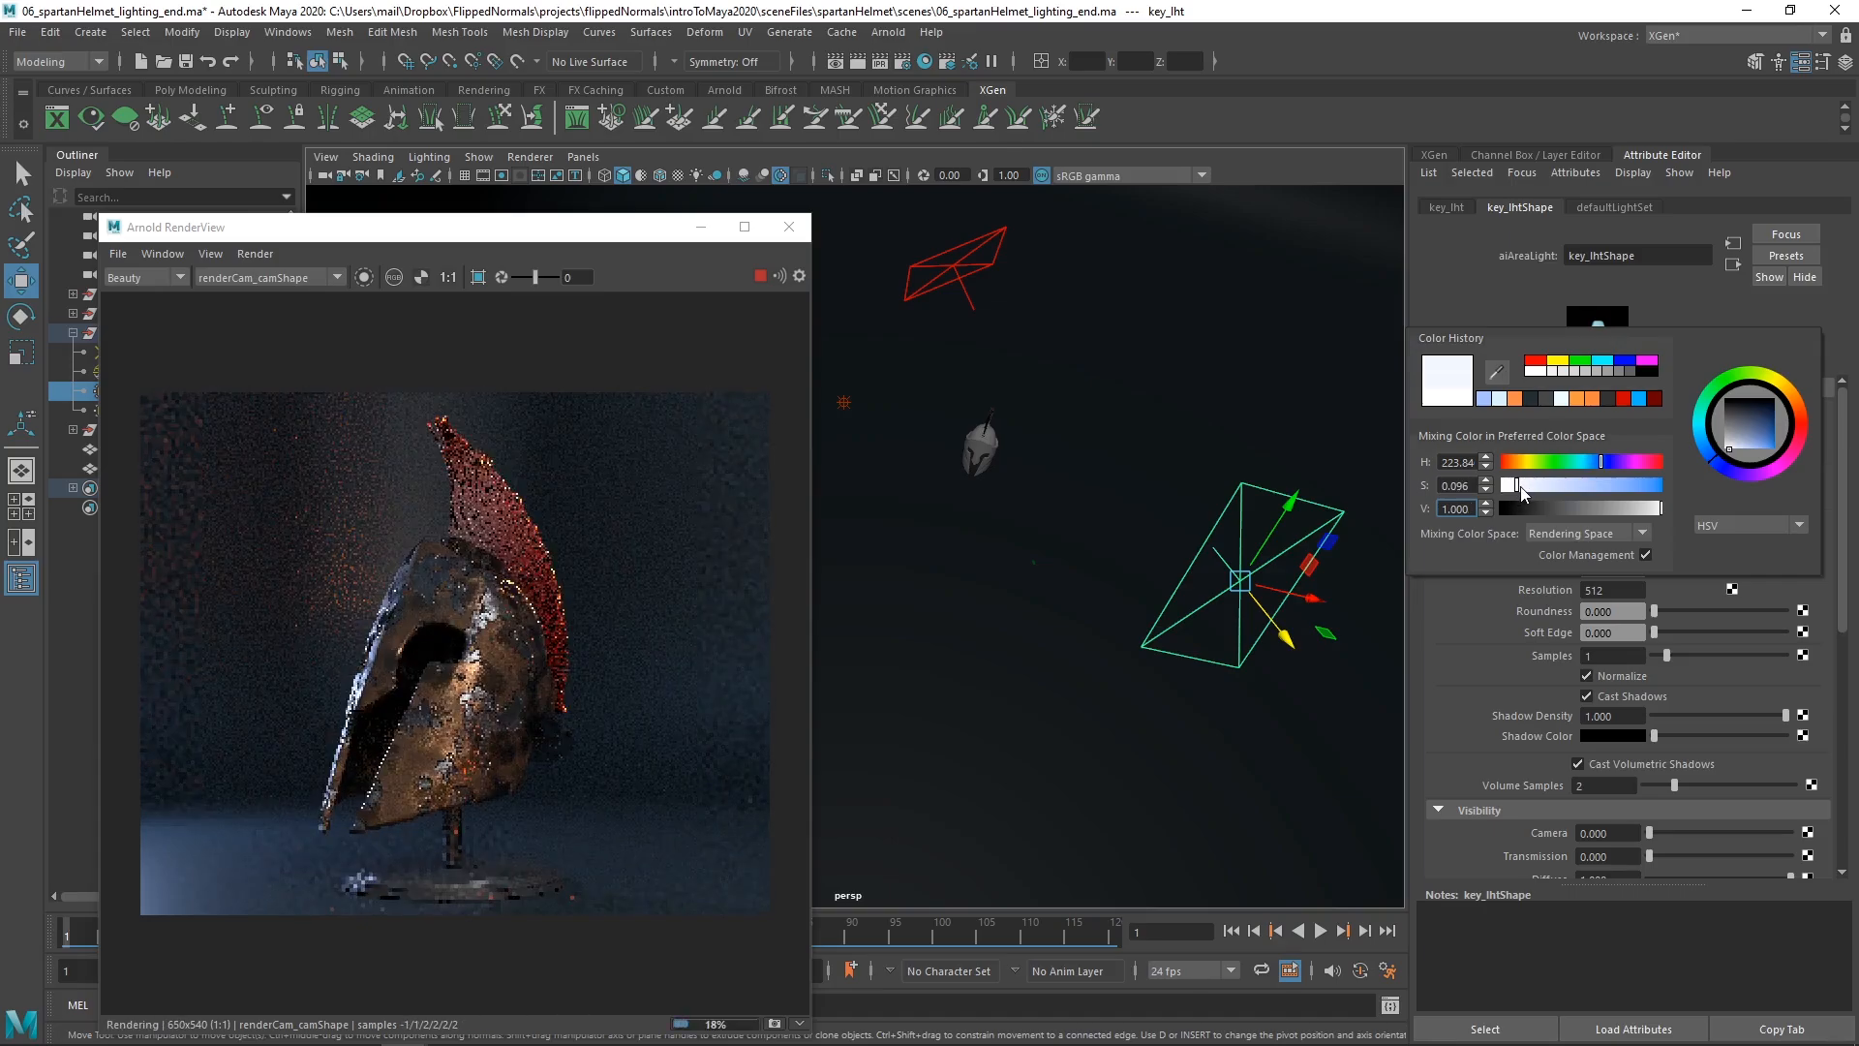
drag(1522, 492, 1556, 491)
click(1551, 487)
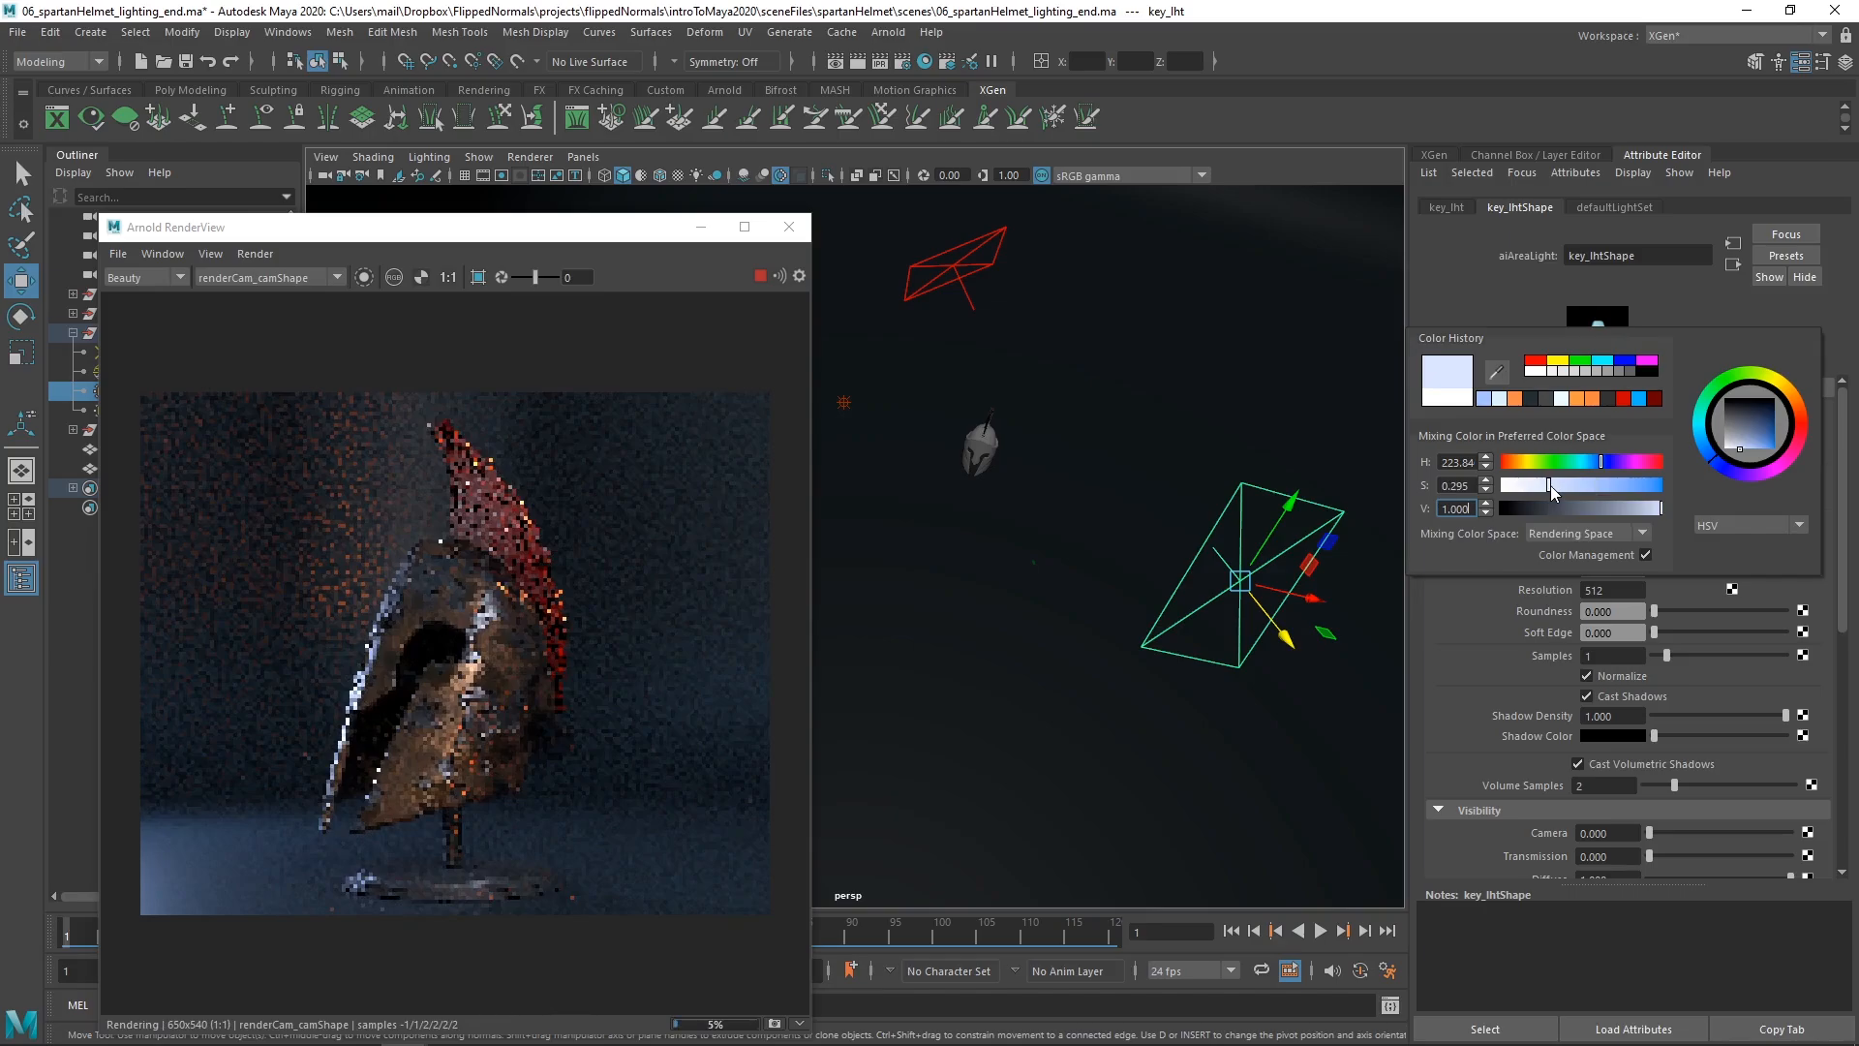
click(1569, 463)
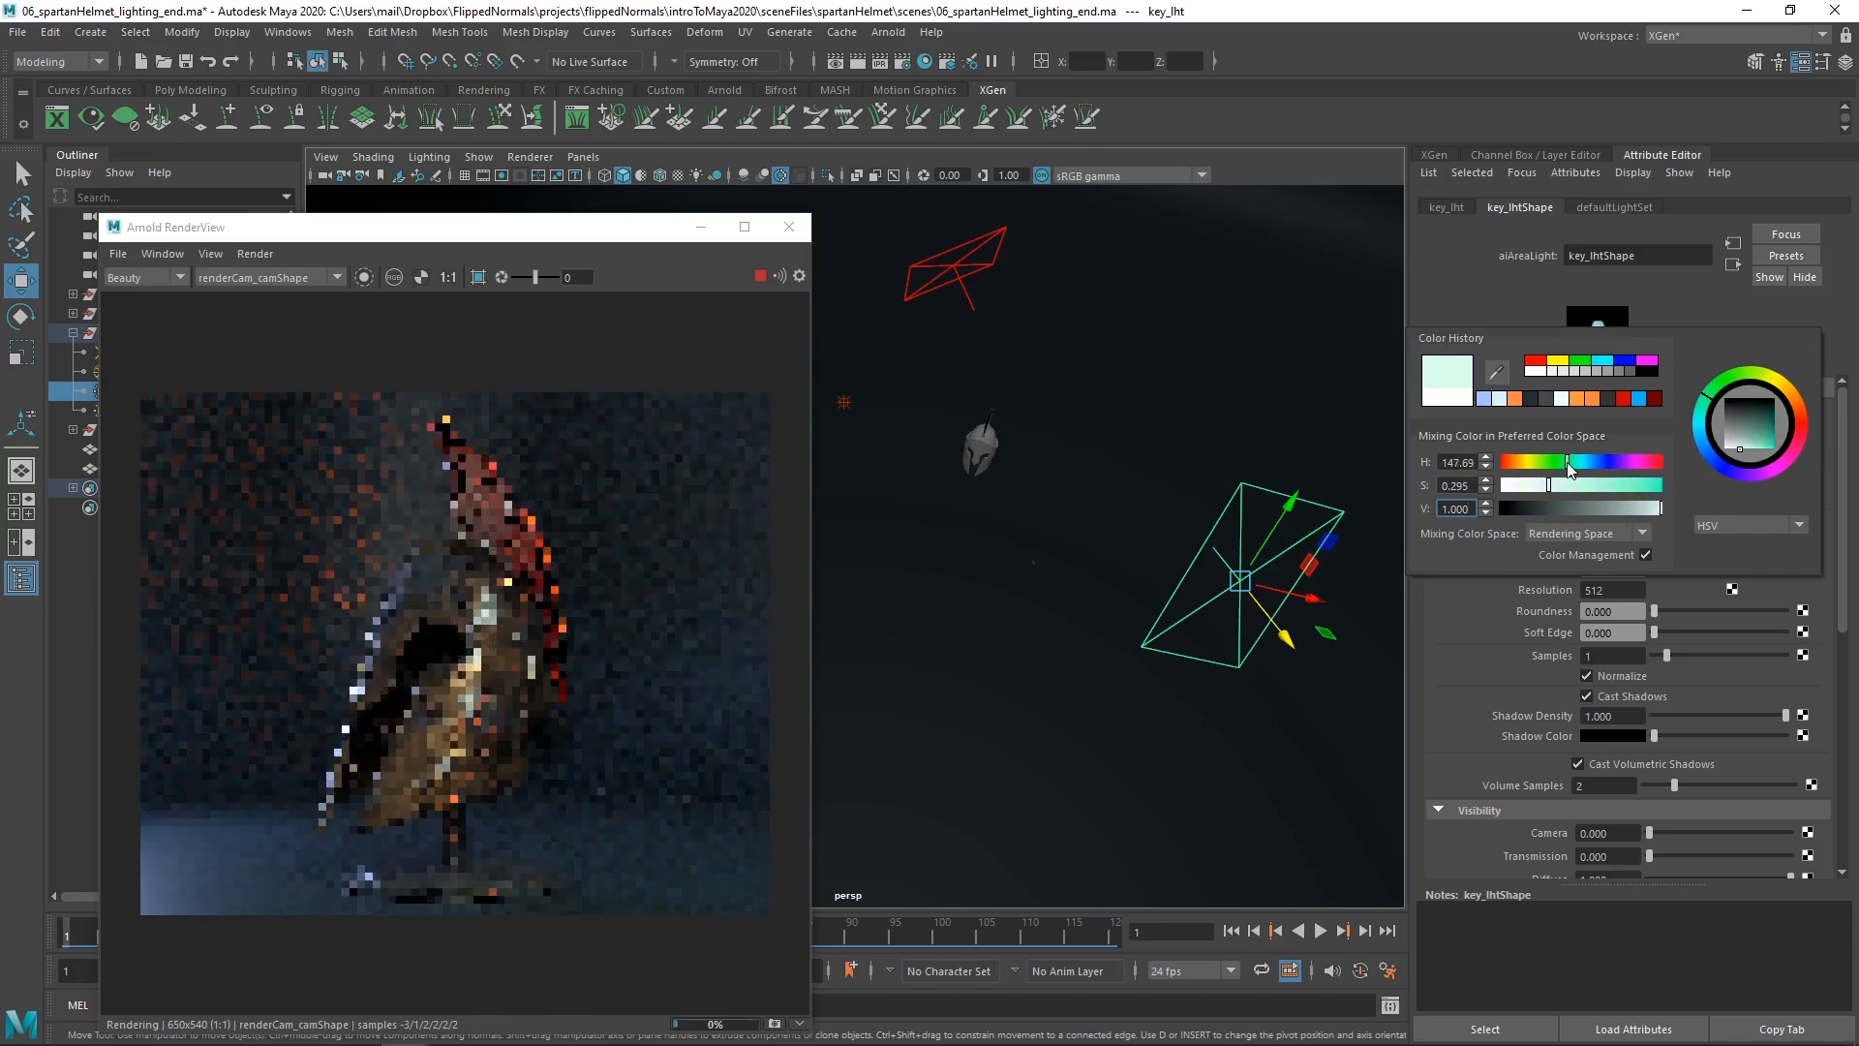
click(1614, 463)
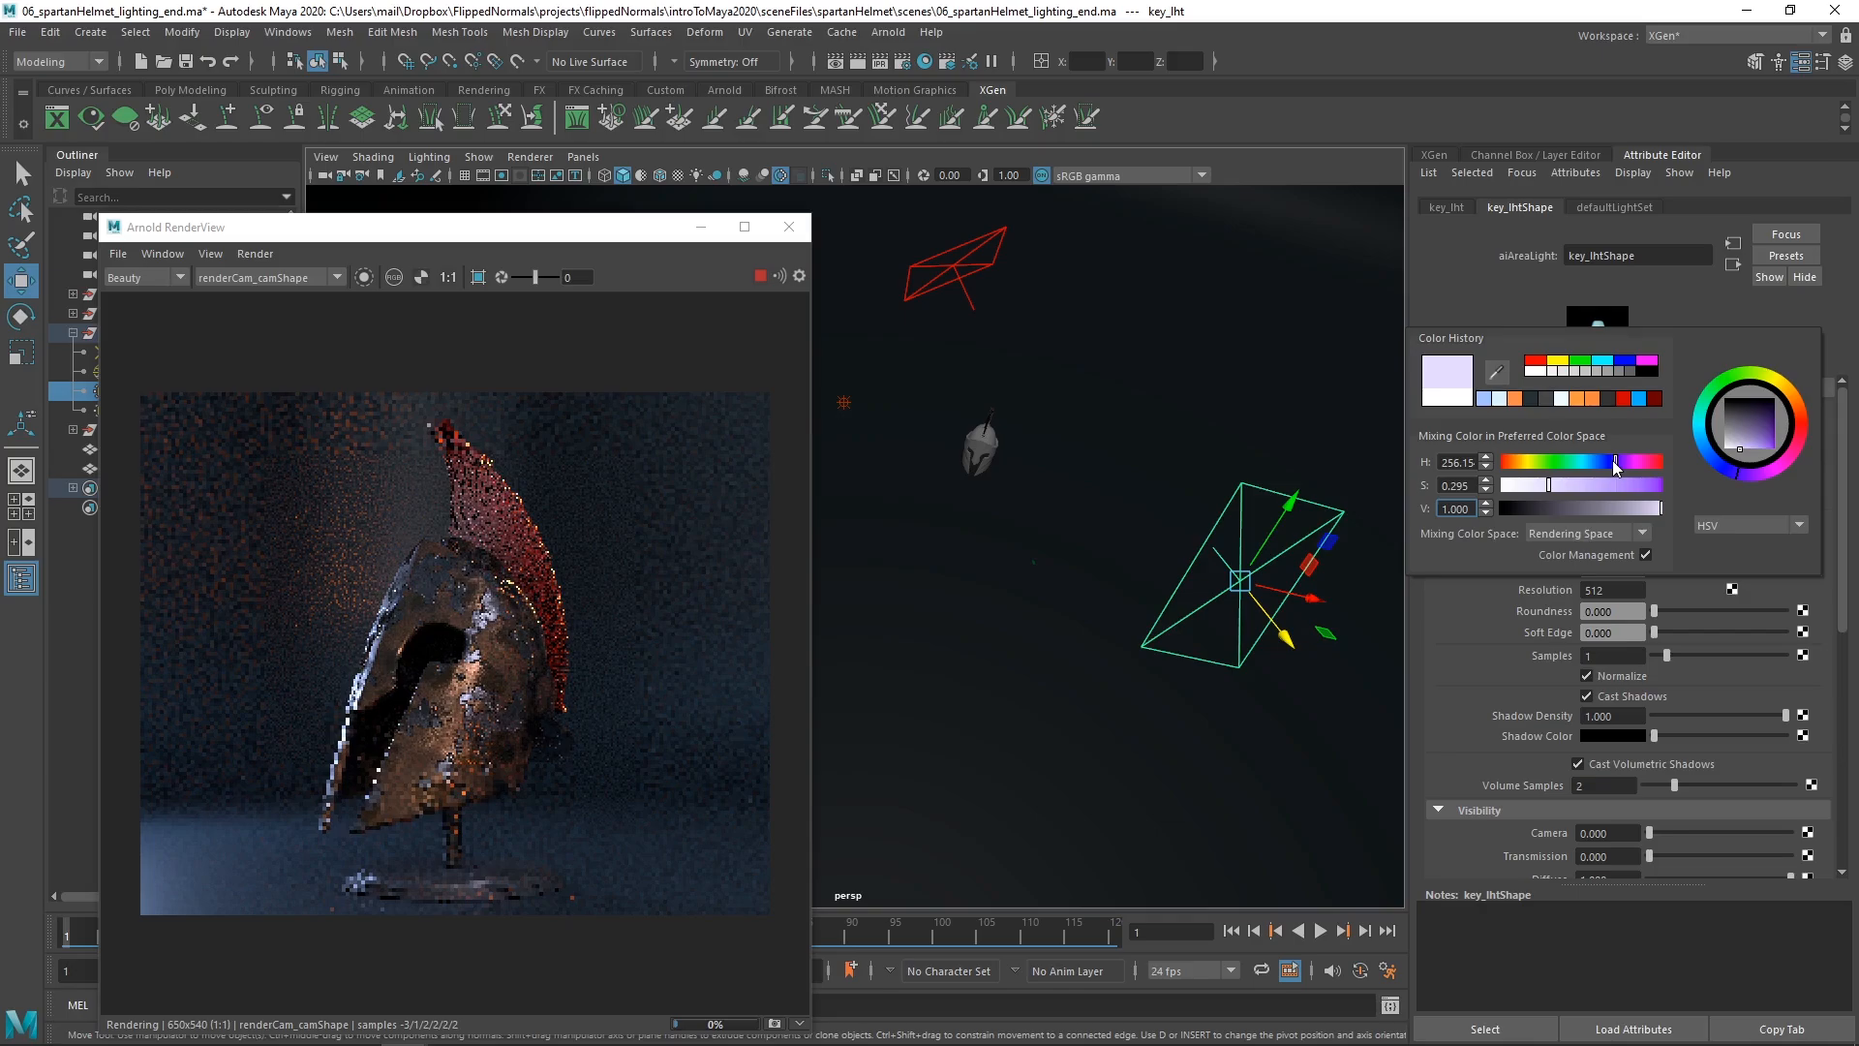
drag(1613, 461, 1605, 463)
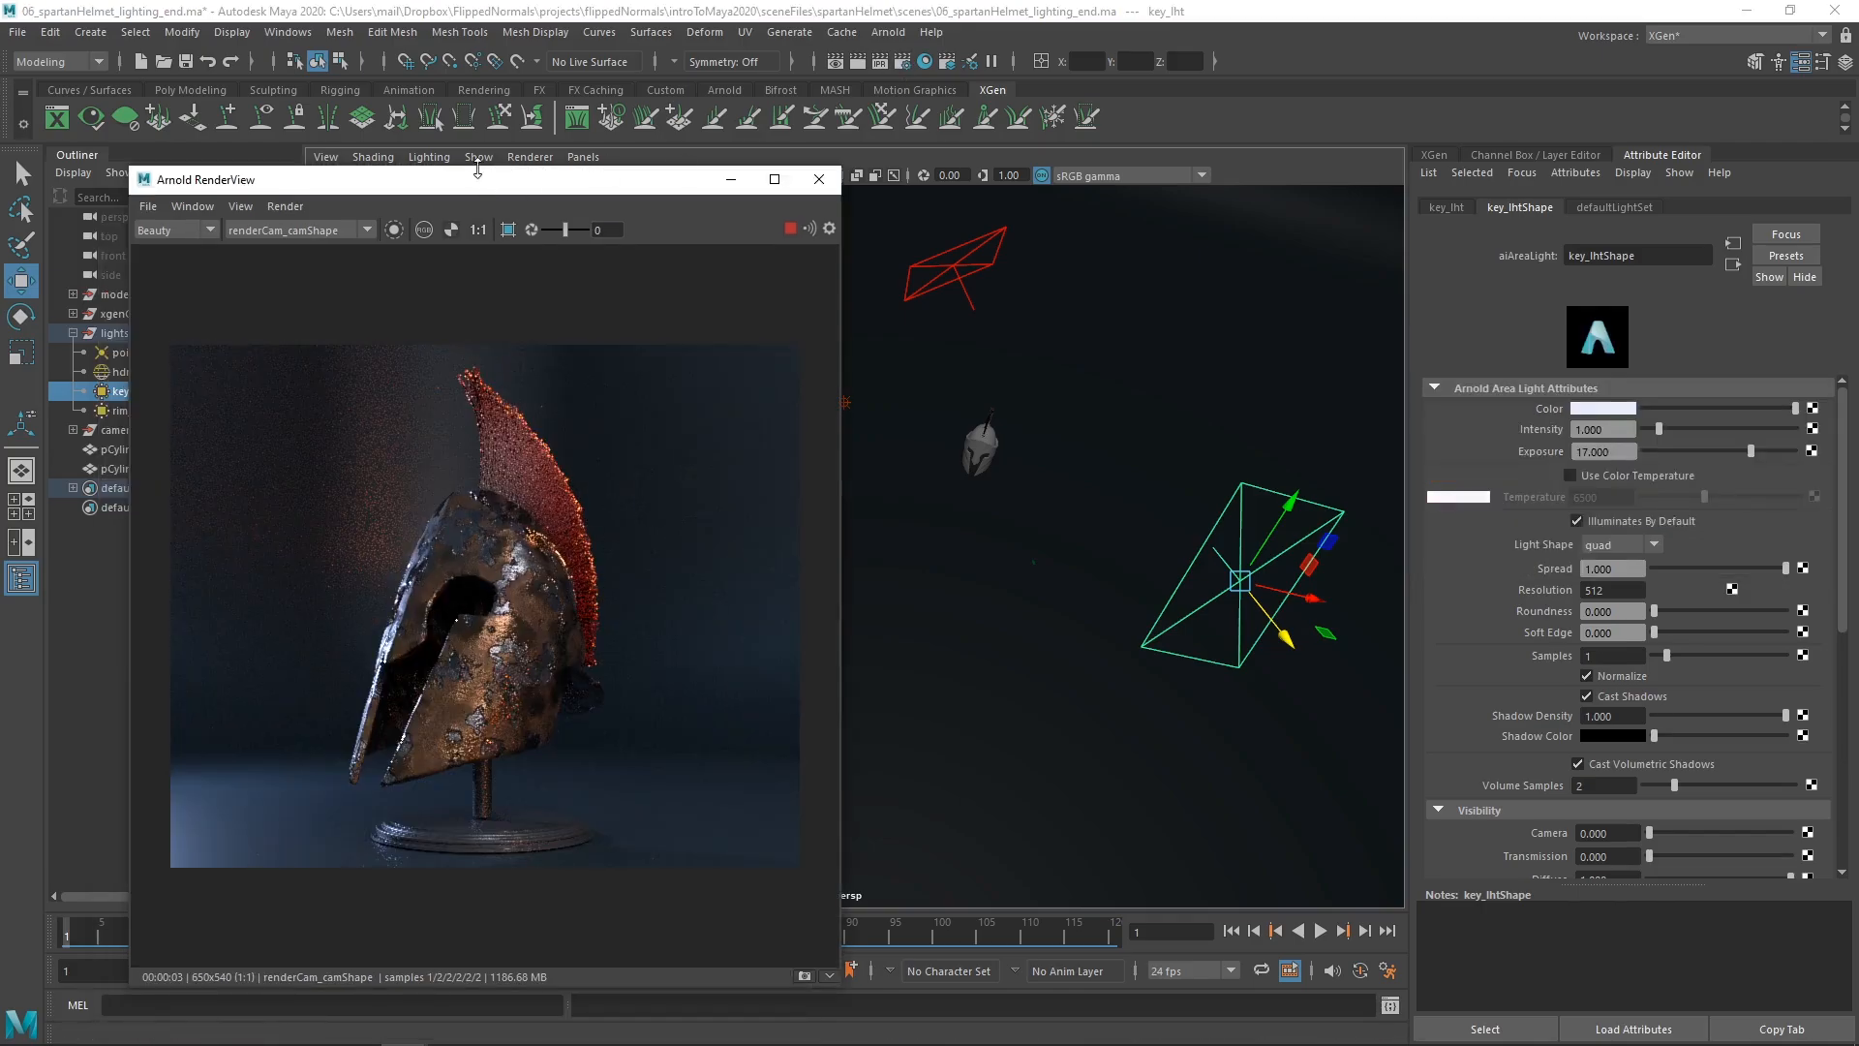
- Open the Arnold render settings beside the render preview and set the Camera (AA) samples to 3
drag(490, 180, 664, 165)
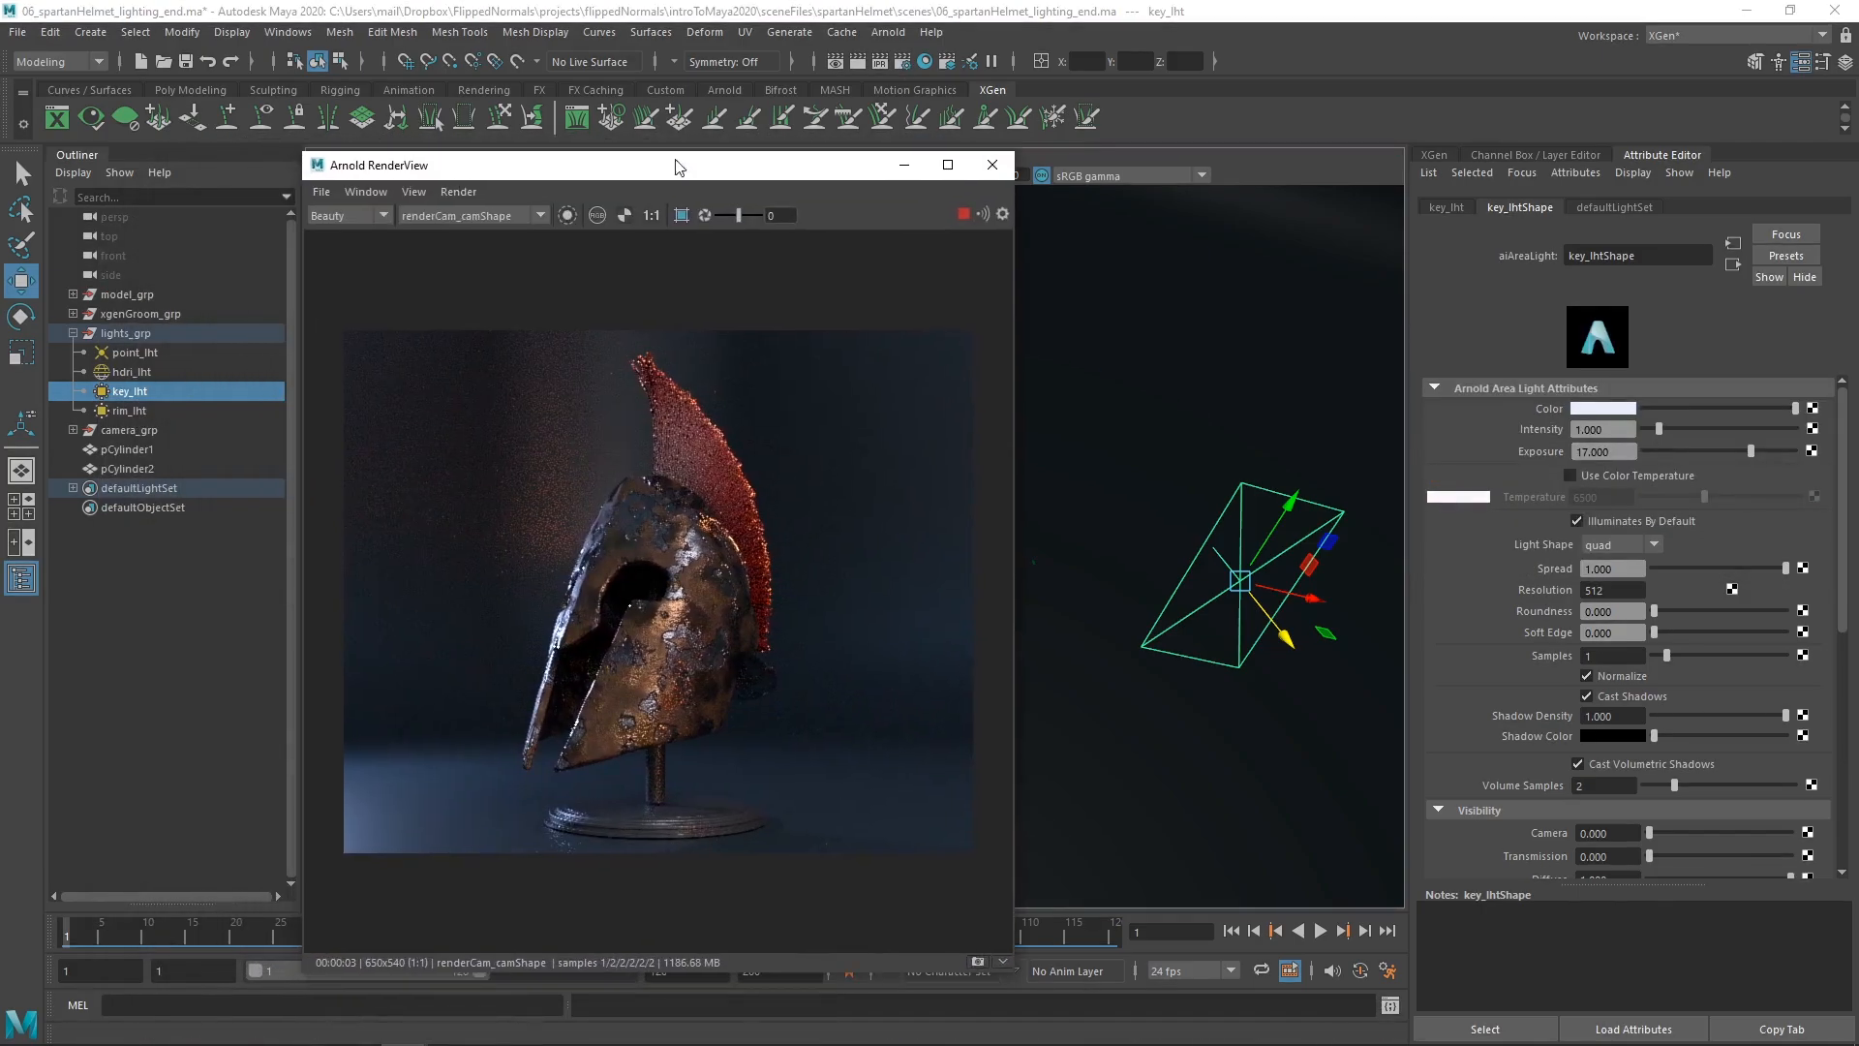
click(903, 62)
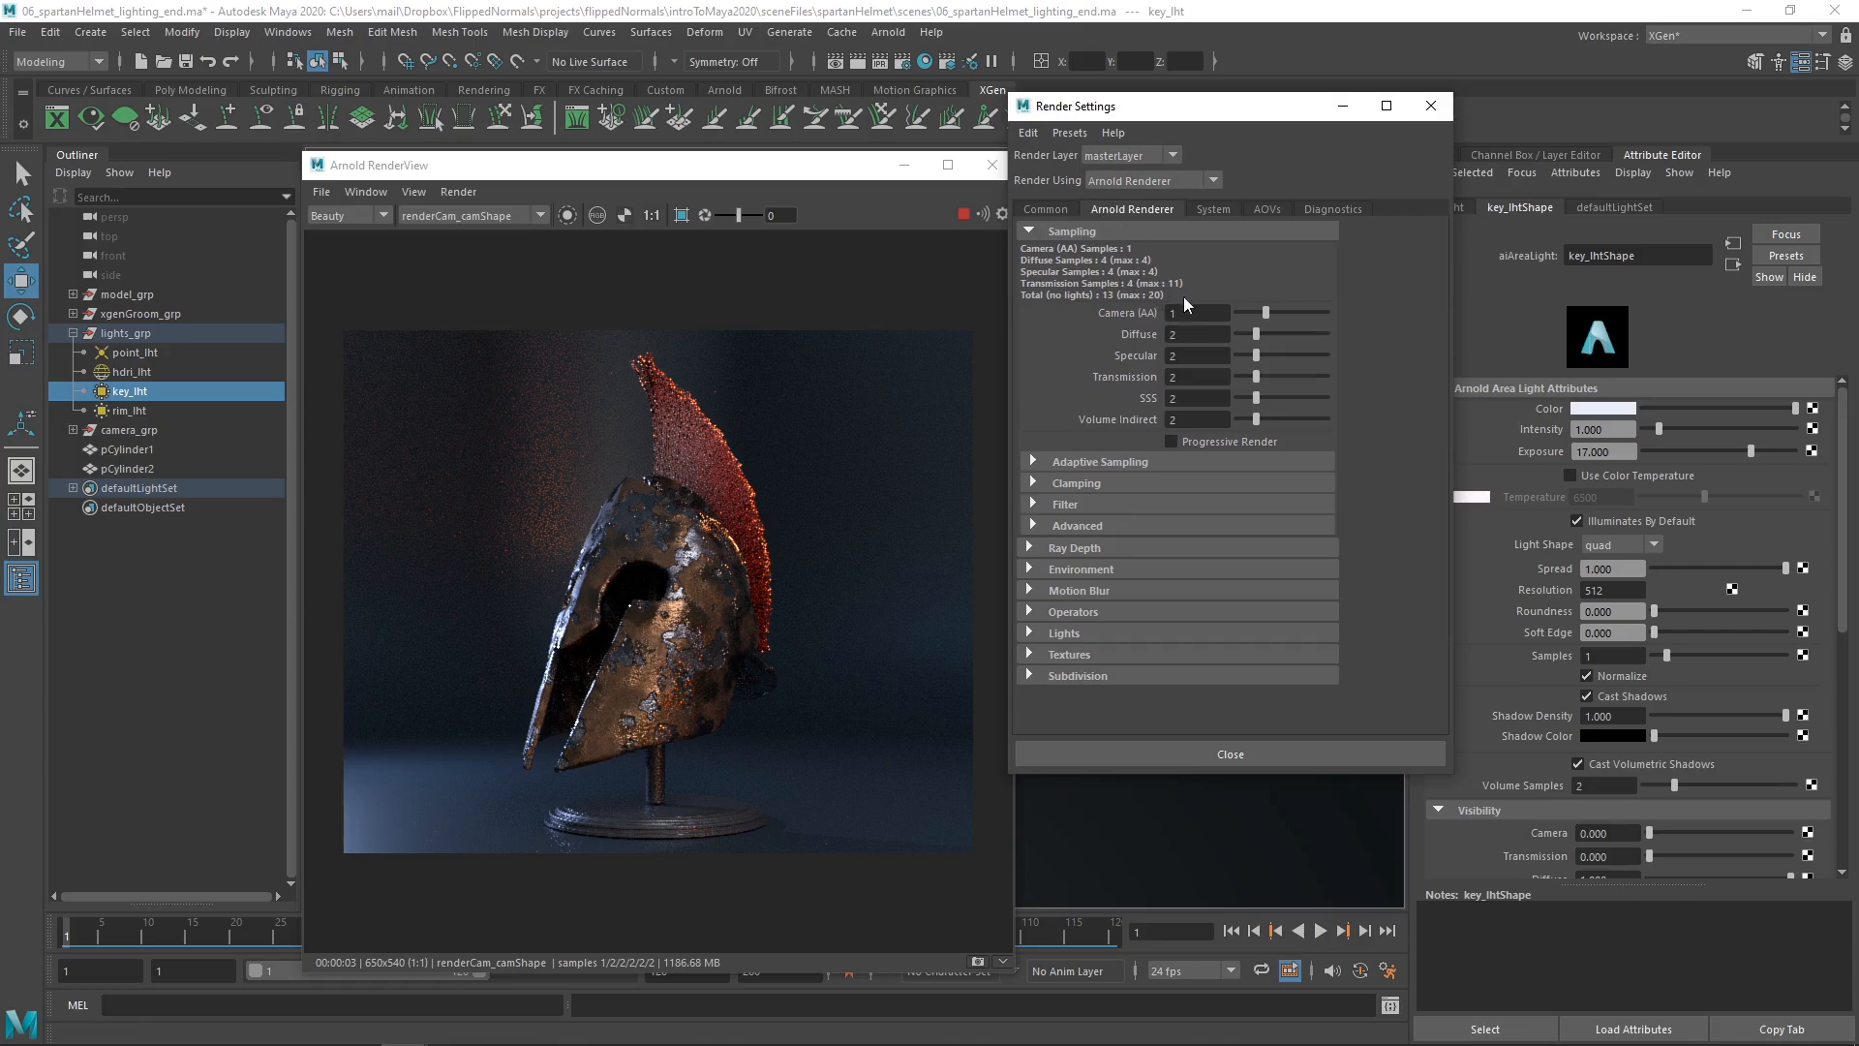
click(1190, 310)
text(3)
key(Return)
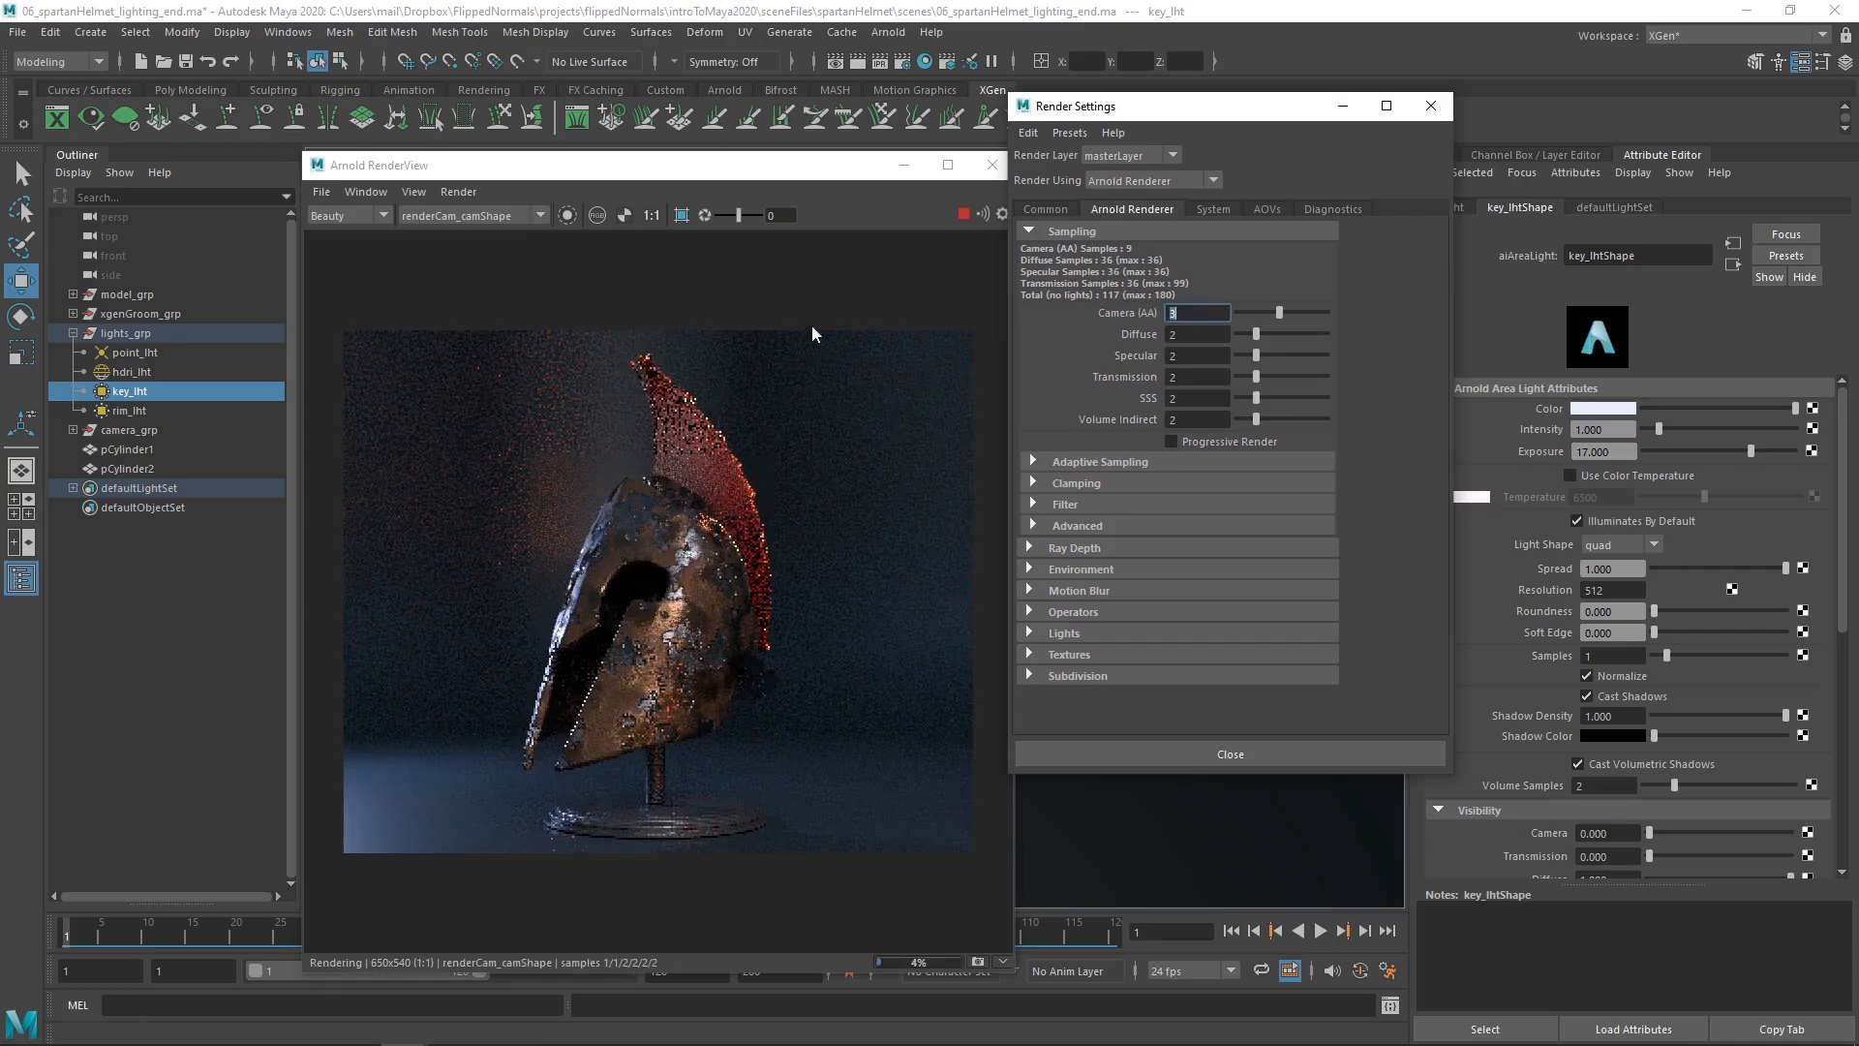
- Enlarge the Arnold RenderView window and place it beside the Render Settings so the whole render is visible
drag(739, 173, 733, 162)
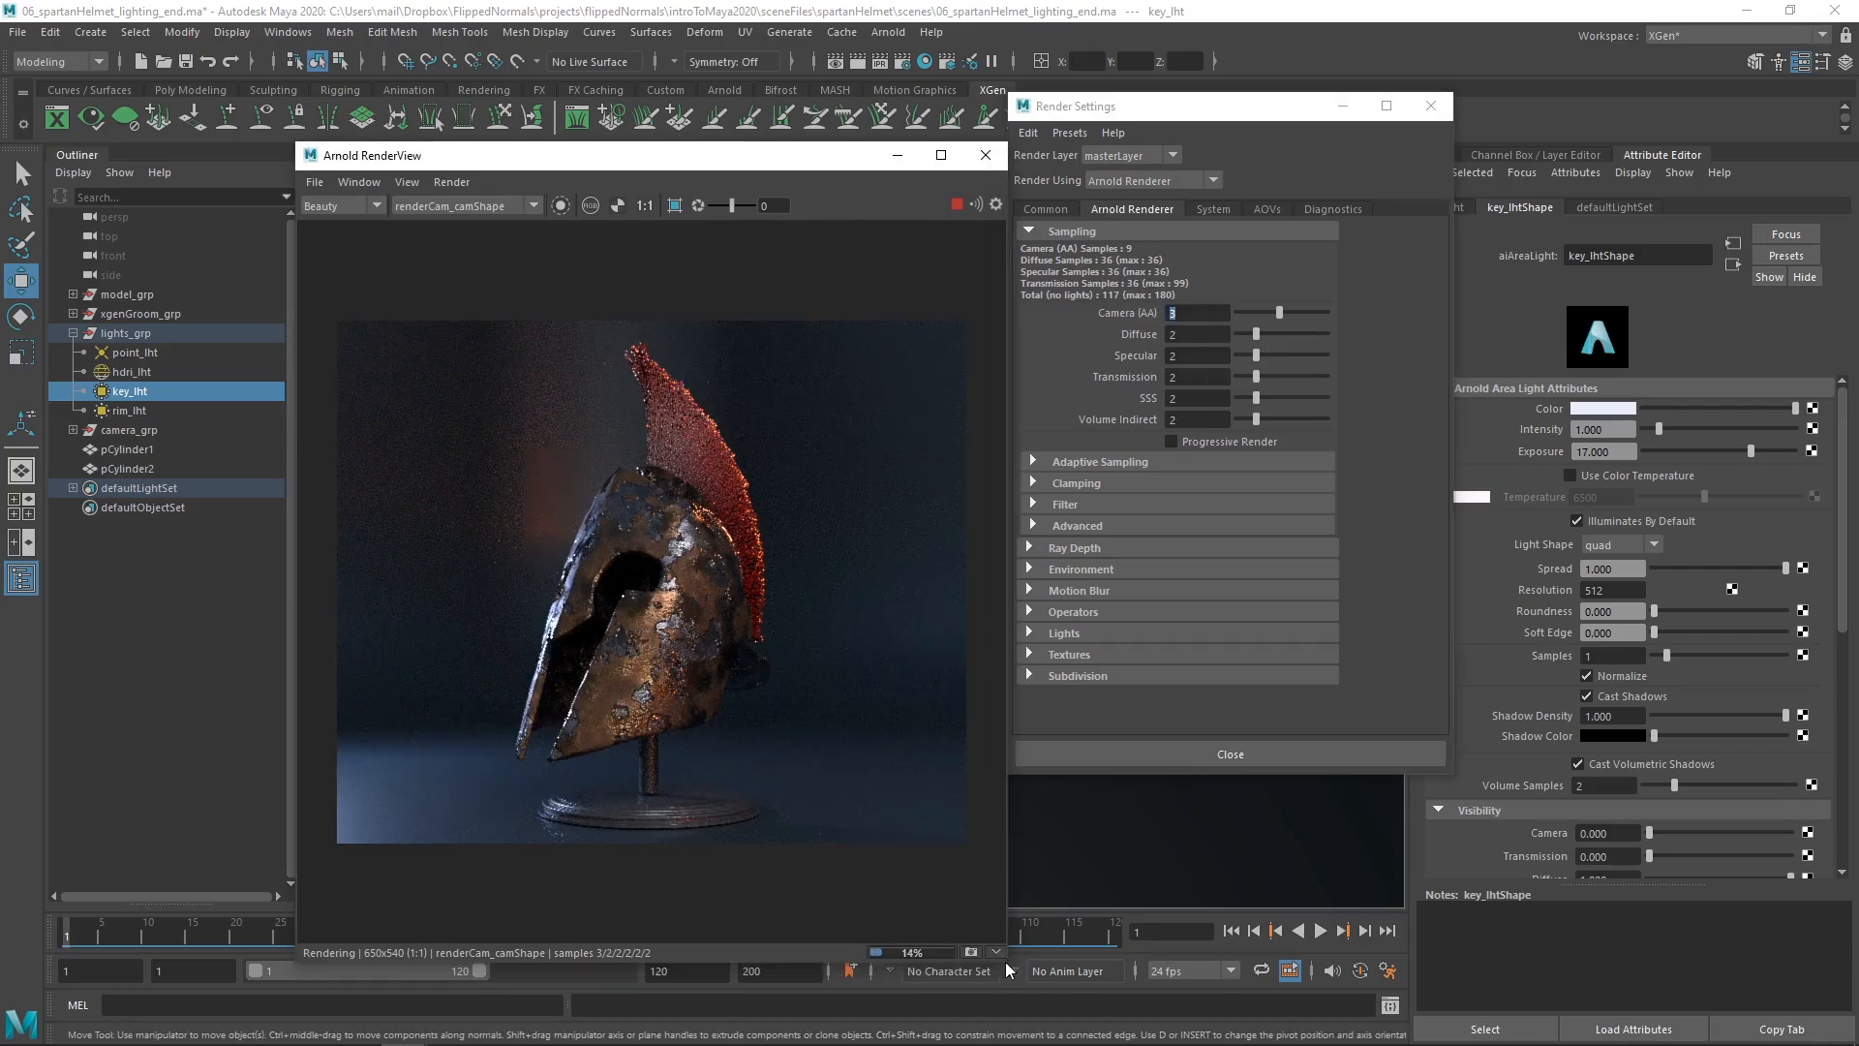
drag(1037, 994, 1083, 1026)
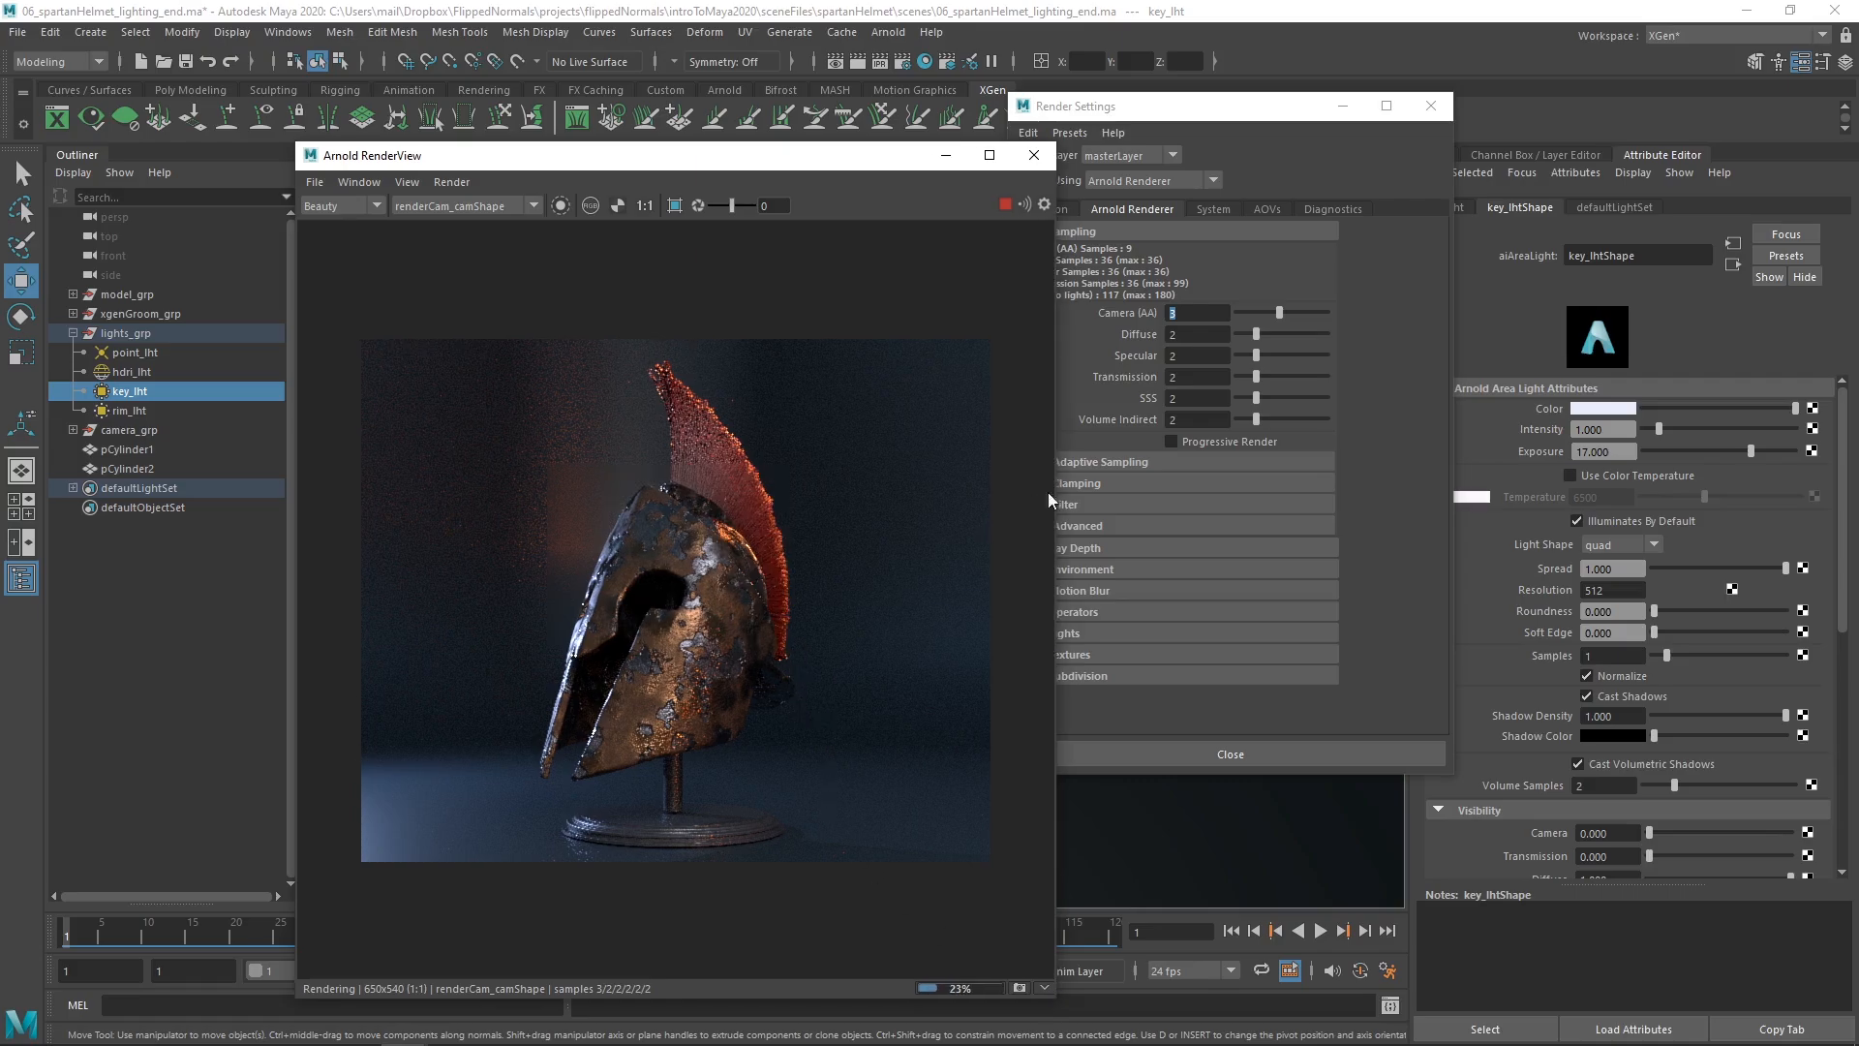
drag(771, 160, 701, 196)
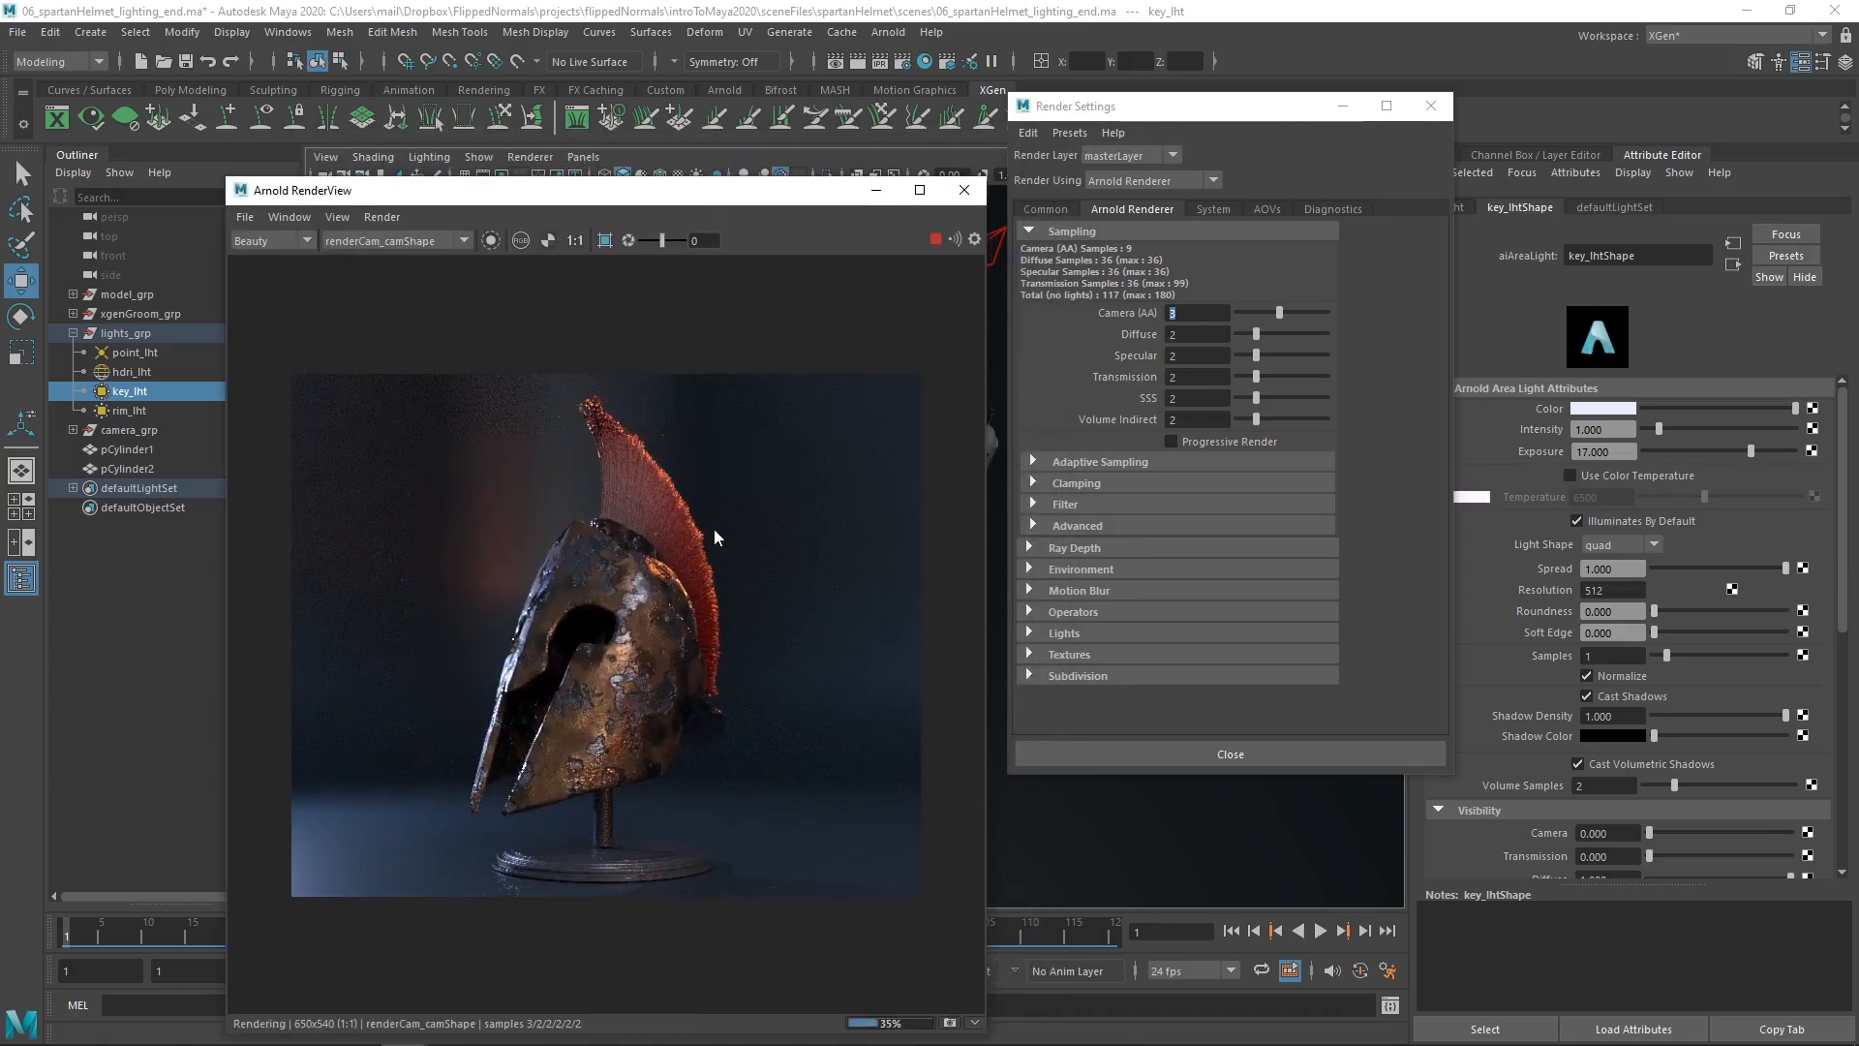
- Raise the Camera (AA) samples to 5 and finally to 6 for a cleaner render
click(1145, 315)
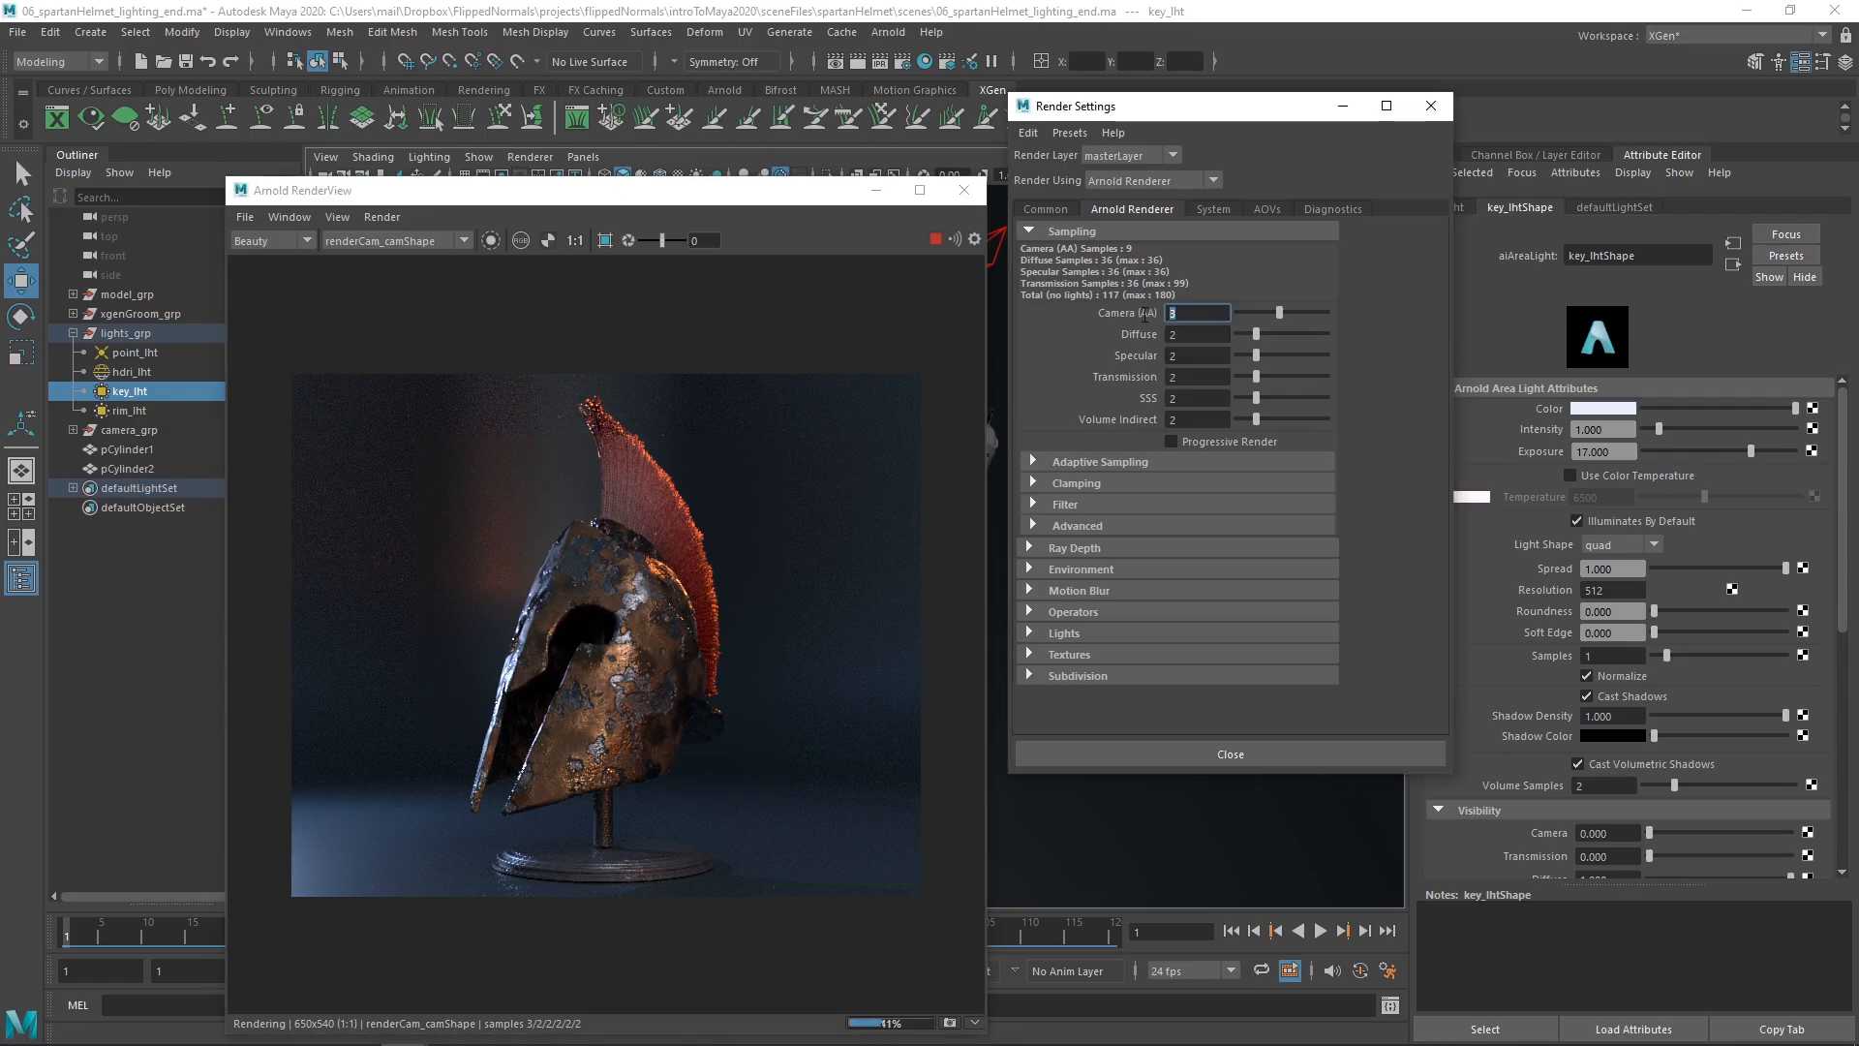
text(5)
key(Return)
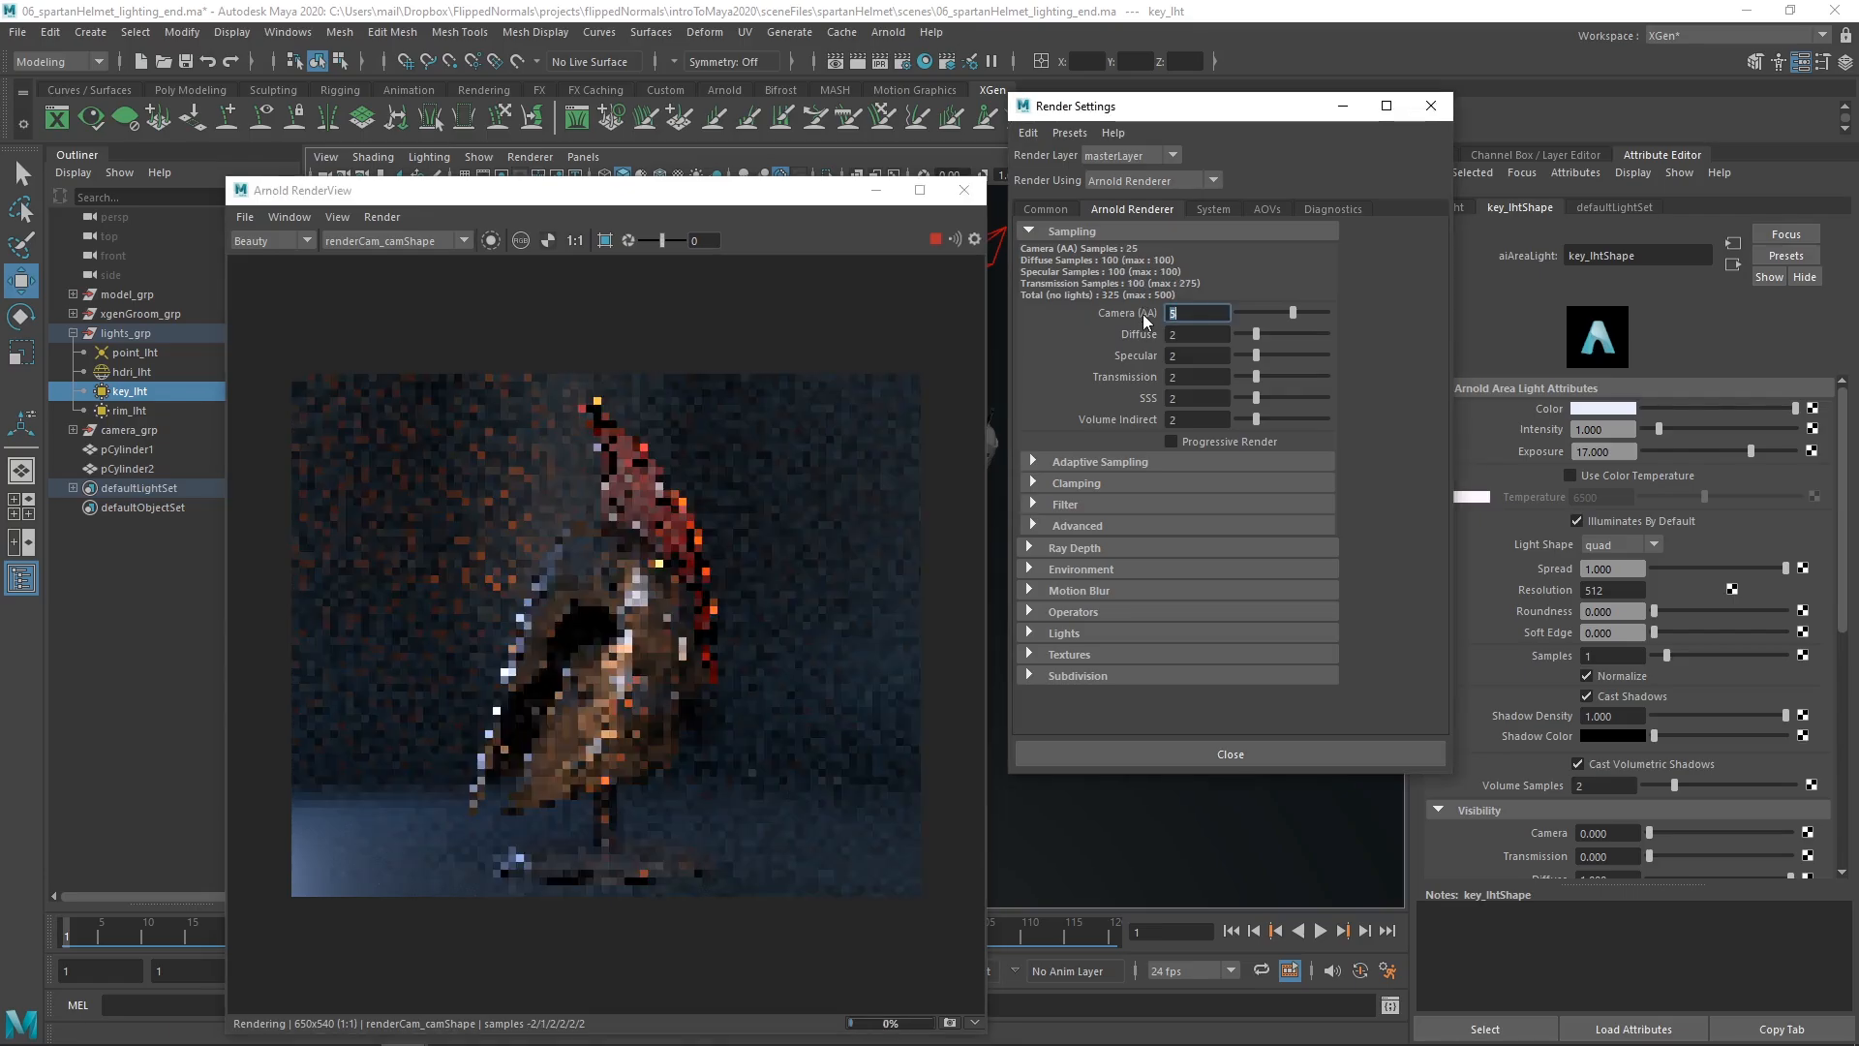
key(BackSpace)
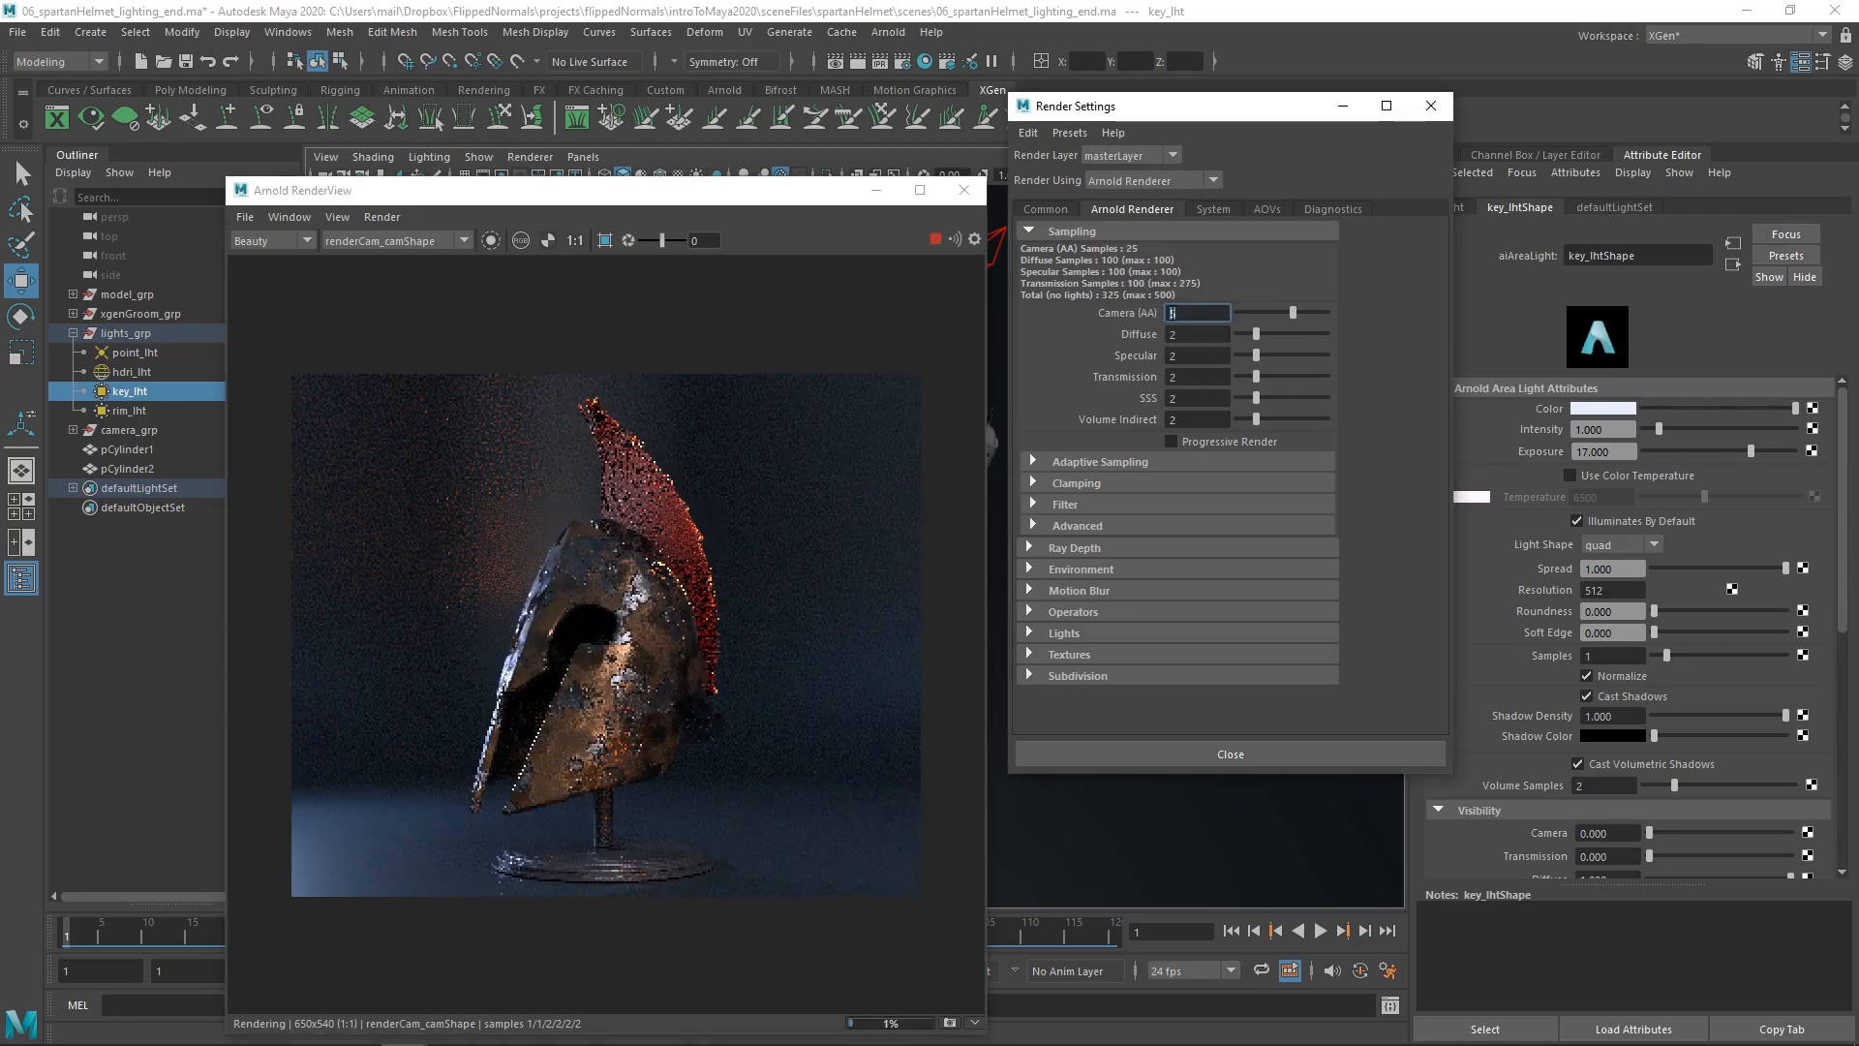
text(6)
key(Return)
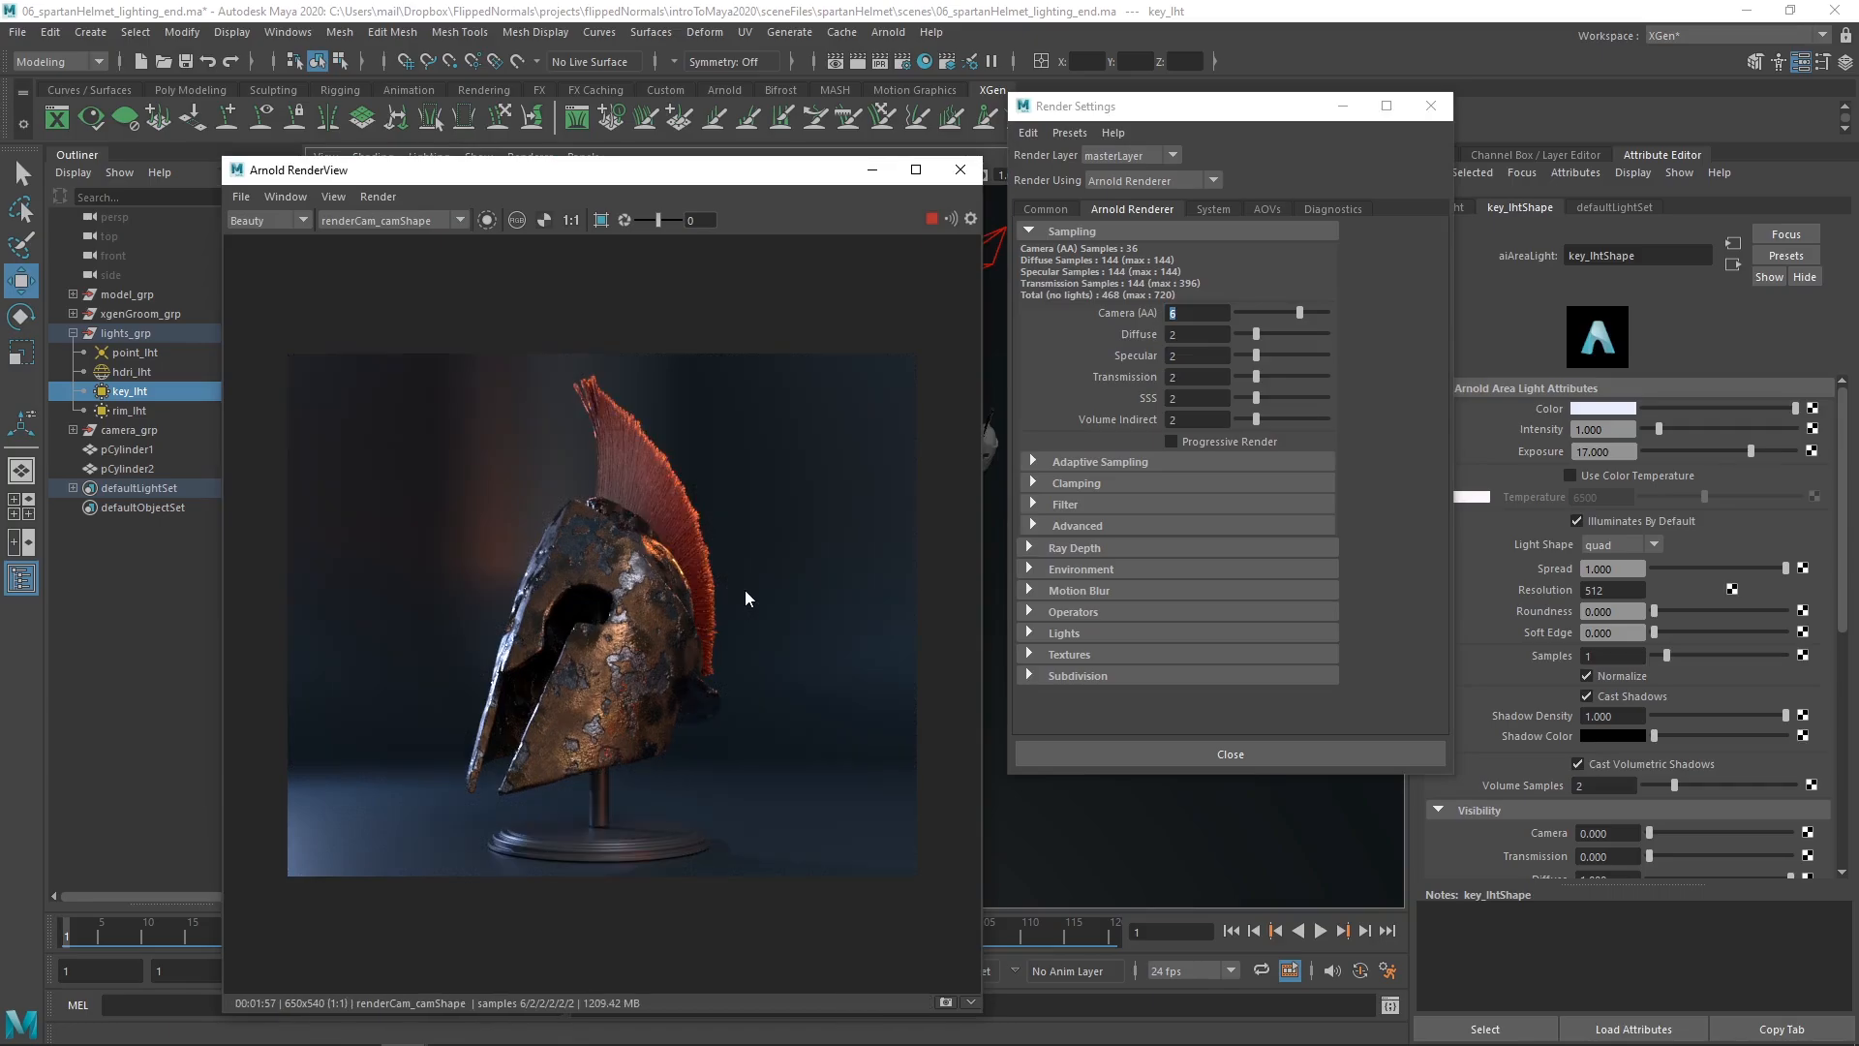
- Inspect the crest and helmet surface up close in the finished render and open the Camera (AA) value for editing
scroll(670, 482, up, 4)
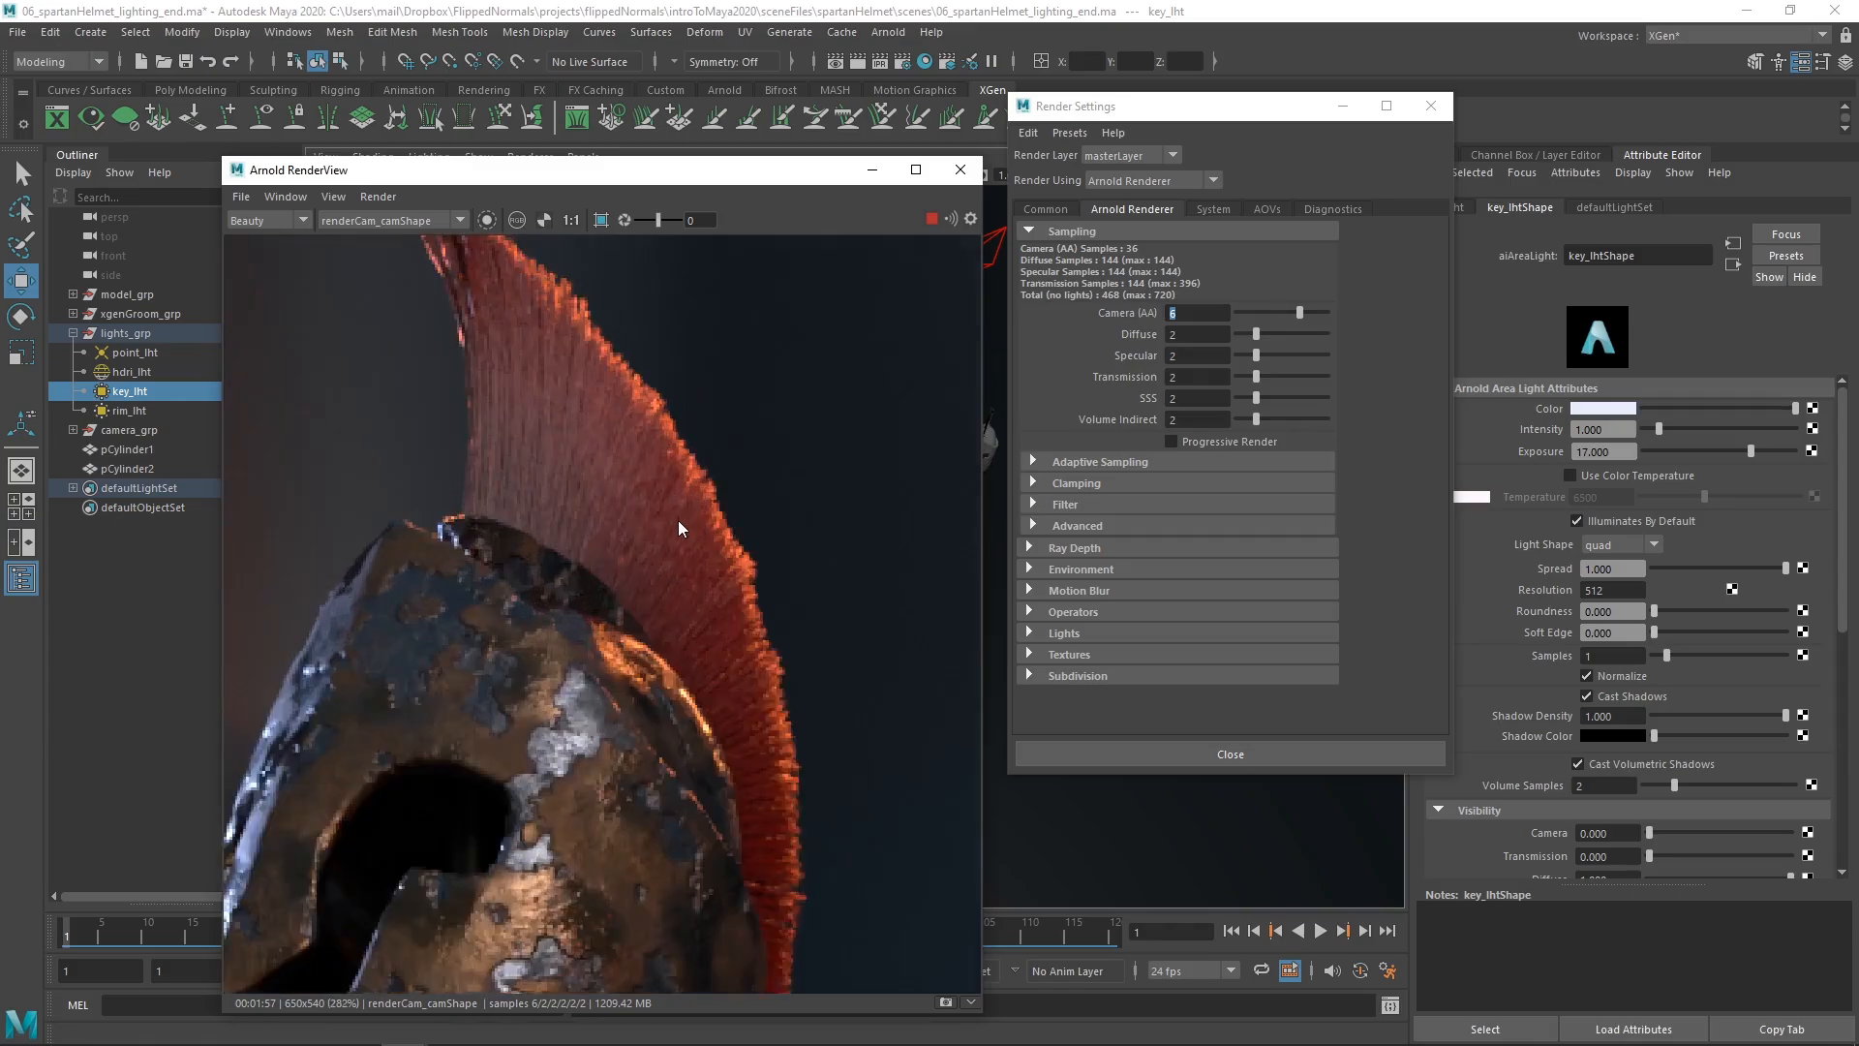
scroll(695, 610, down, 6)
scroll(695, 610, up, 2)
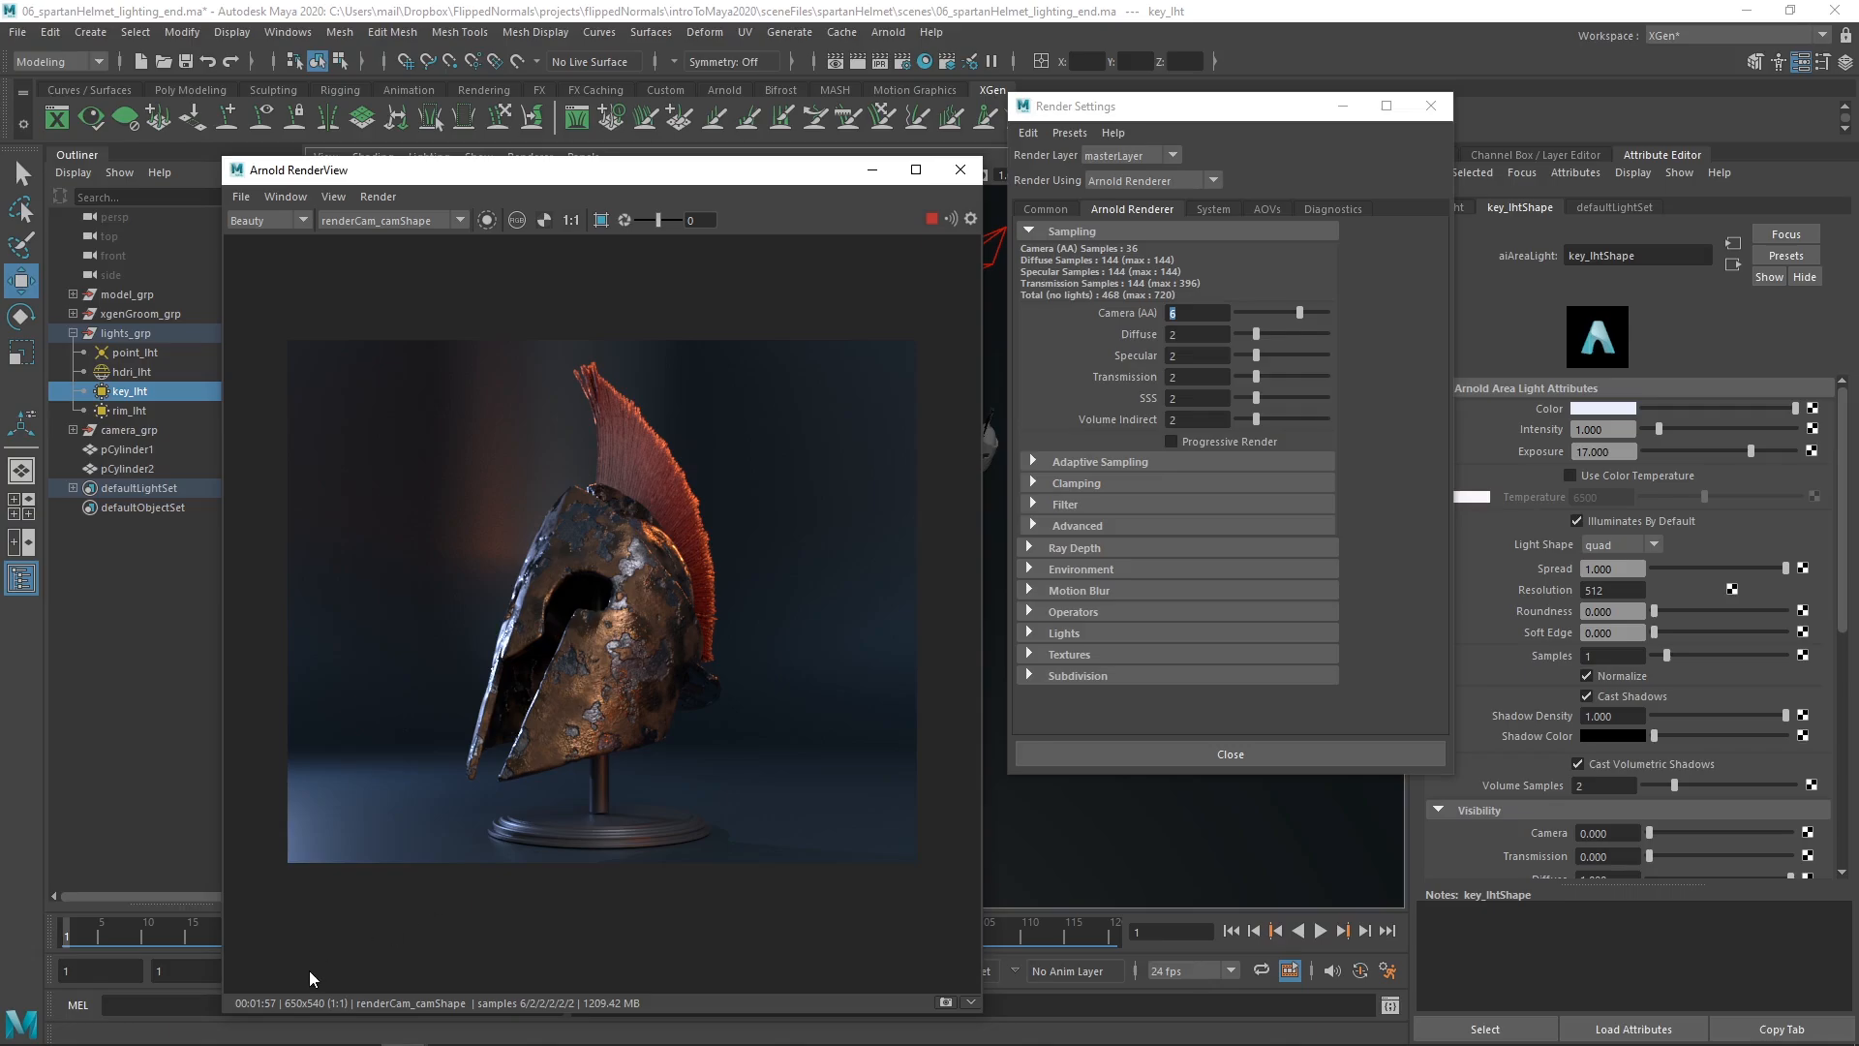
click(1163, 313)
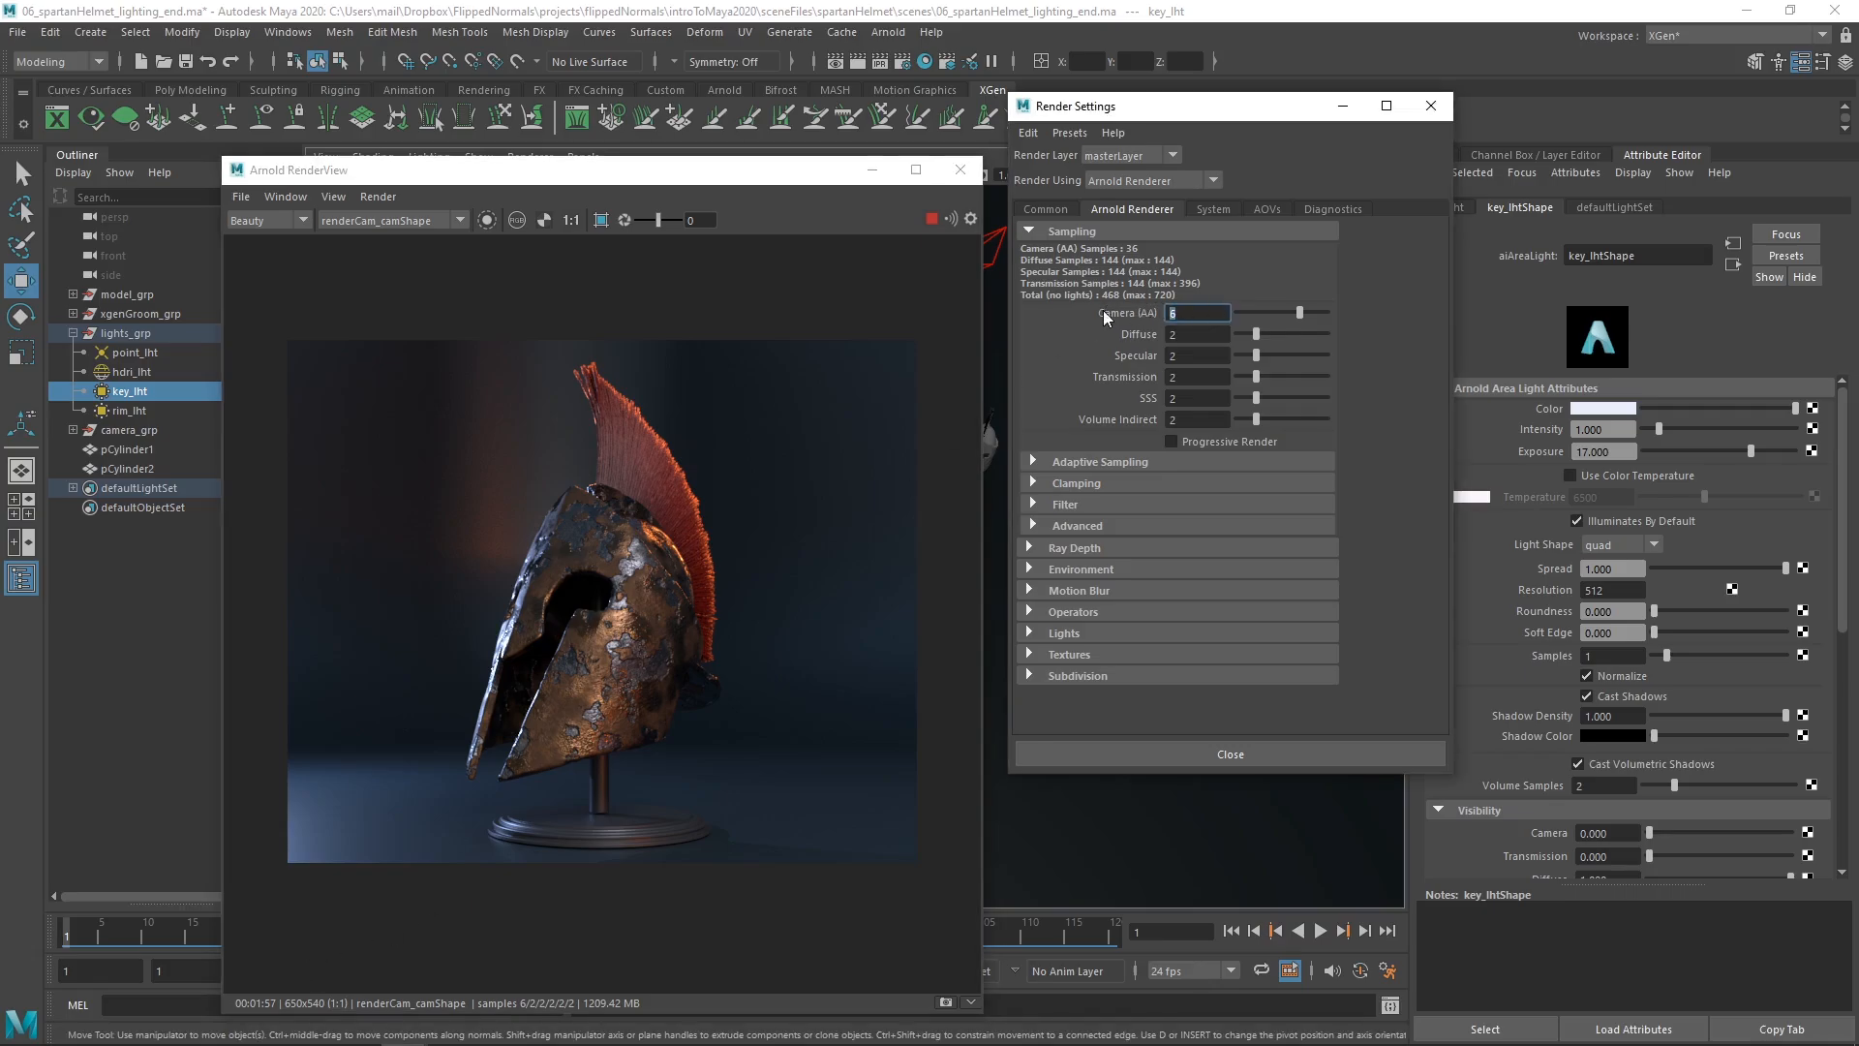